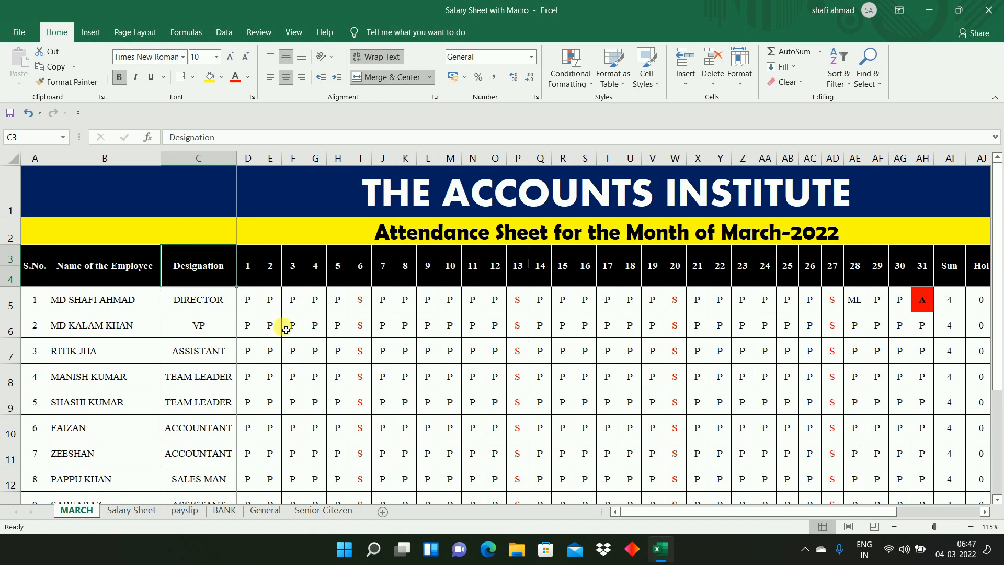
# Insert a blank column before the day 1 column and delete it again.
pyautogui.rightClick(252, 158)
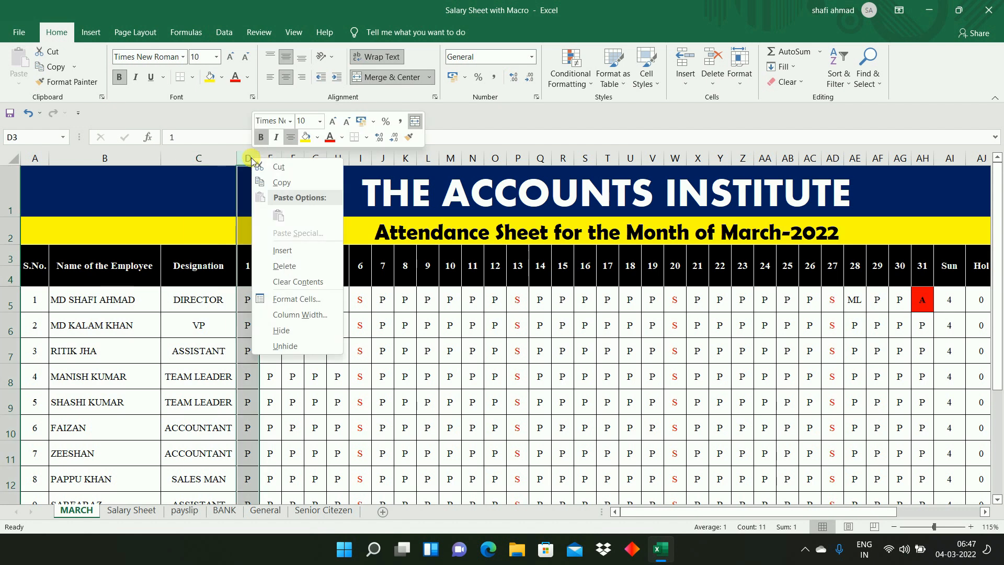
pyautogui.click(282, 250)
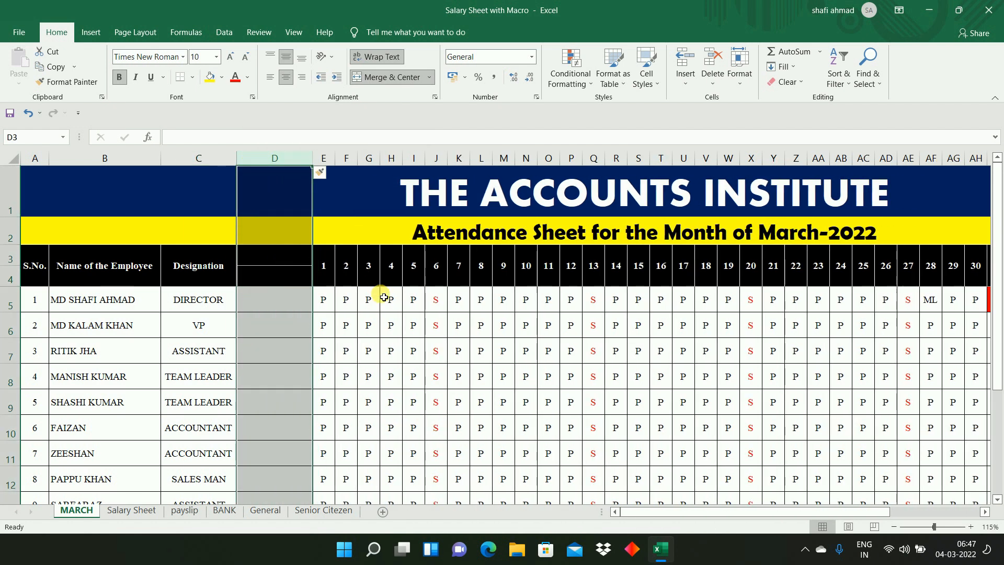
pyautogui.rightClick(281, 158)
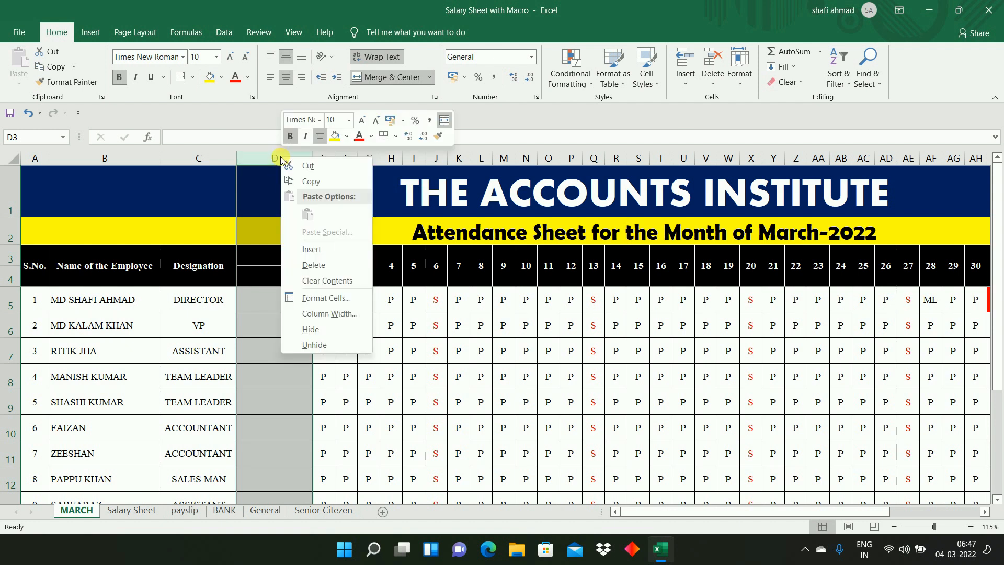
pyautogui.click(319, 265)
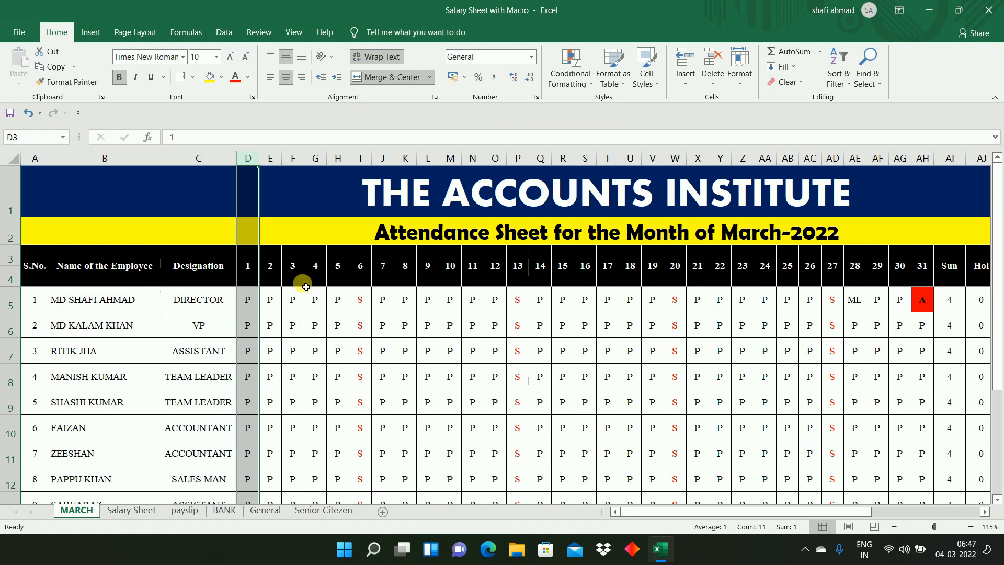
# Enter 1 in the first day heading and extend the 1, 2 series across the header row up to day 31.
pyautogui.click(921, 273)
pyautogui.click(244, 265)
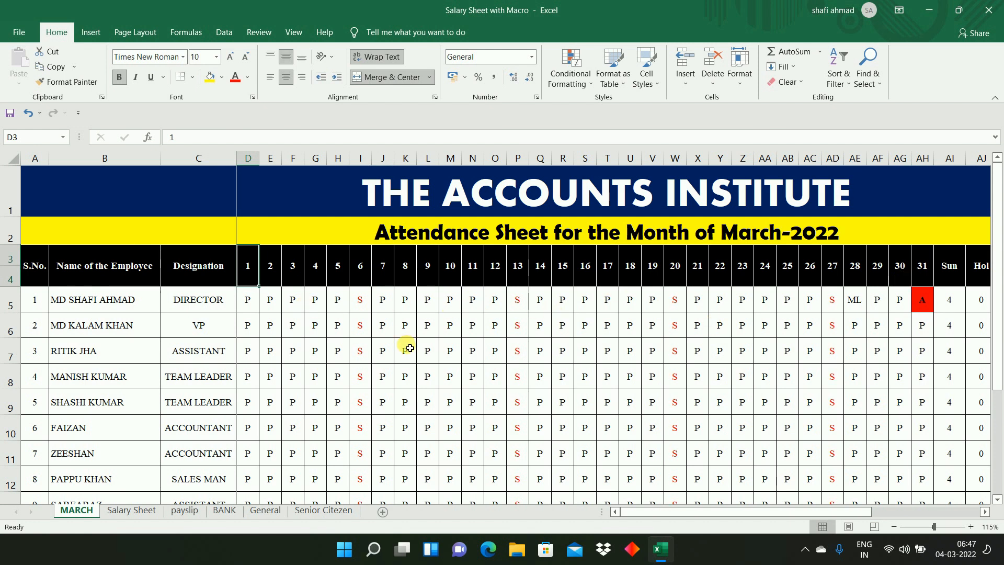
pyautogui.write('1')
pyautogui.press('Tab')
pyautogui.write('1')
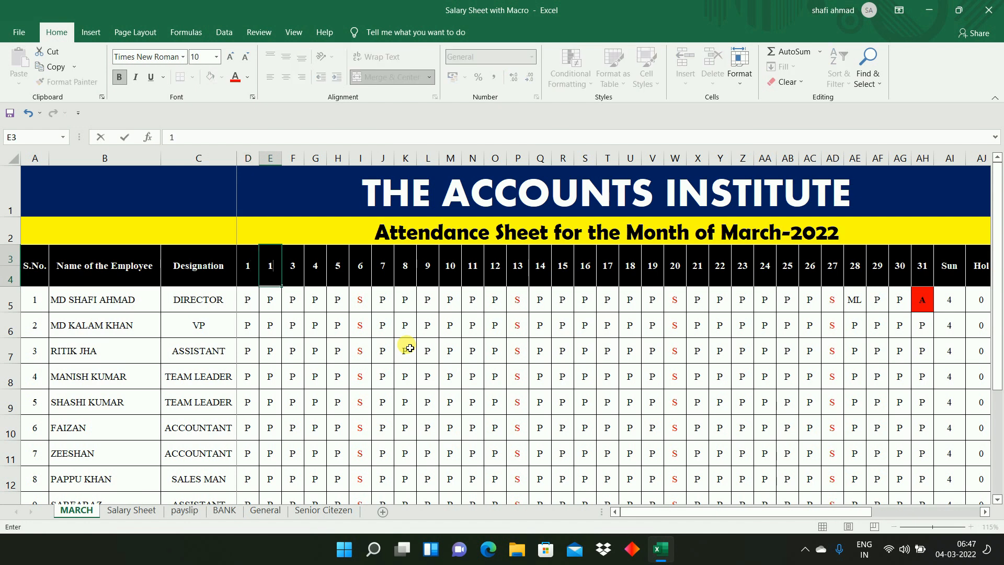
pyautogui.press('Escape')
pyautogui.hotkey('shift', 'Left')
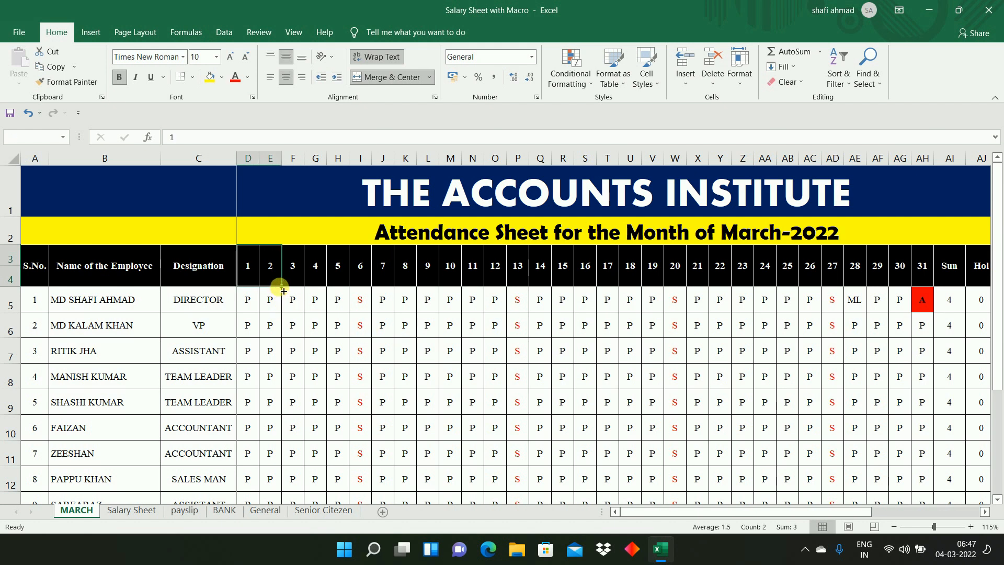
pyautogui.moveTo(283, 288); pyautogui.dragTo(927, 275)
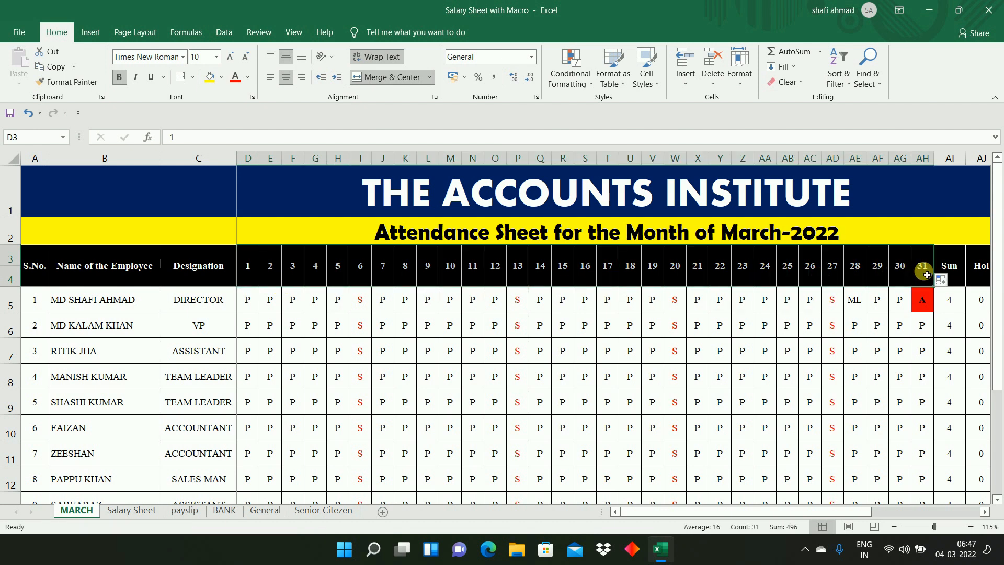
pyautogui.click(730, 333)
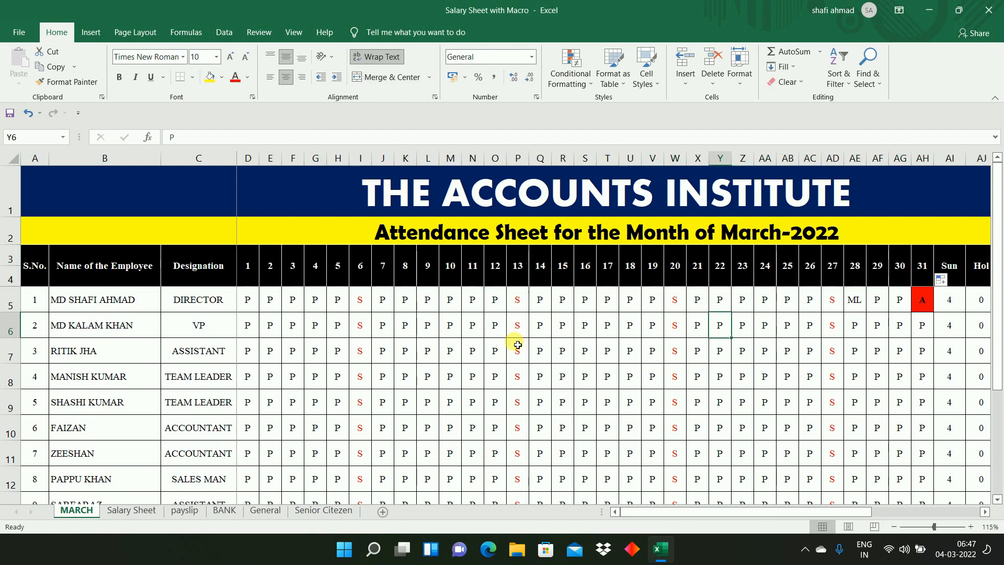
# Review the summary headings beyond day 31, from Sun, Hol and Pres. to Absent and Paid Days.
pyautogui.click(844, 279)
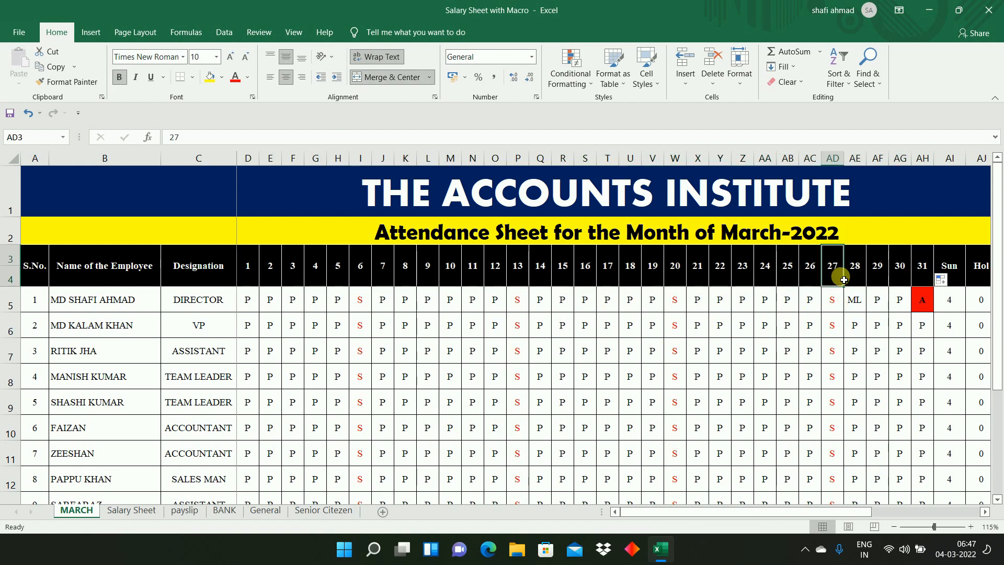
pyautogui.press('Right')
pyautogui.press('Right')
pyautogui.press('Right')
pyautogui.press('Right')
pyautogui.press('Right')
pyautogui.press('Right')
pyautogui.press('Right')
pyautogui.press('Right')
pyautogui.press('Right')
pyautogui.press('Right')
pyautogui.press('Right')
pyautogui.press('Right')
pyautogui.press('Right')
pyautogui.press('Right')
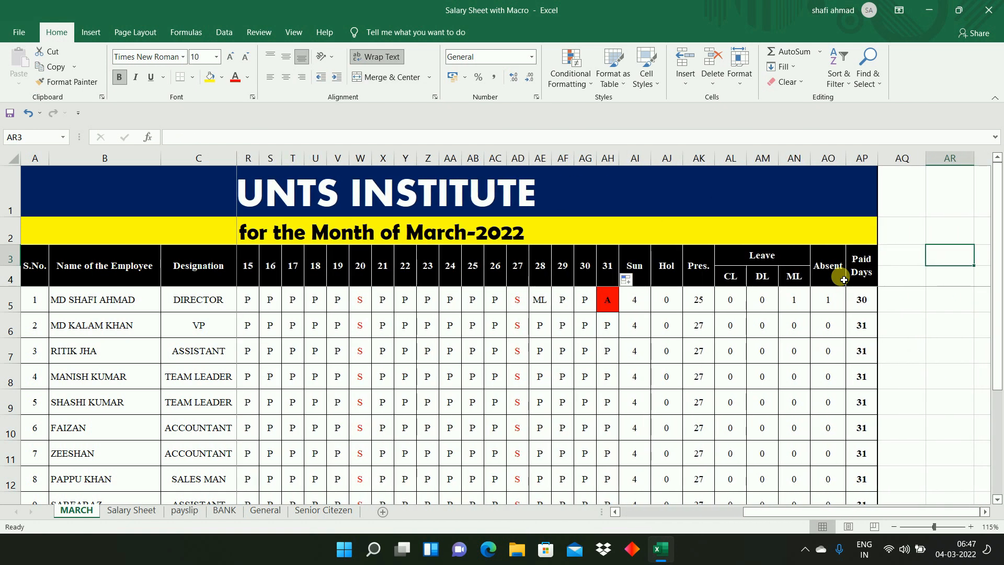
pyautogui.press('Left')
pyautogui.press('Left')
pyautogui.press('Left')
pyautogui.press('Left')
pyautogui.press('Left')
pyautogui.press('Left')
pyautogui.press('Left')
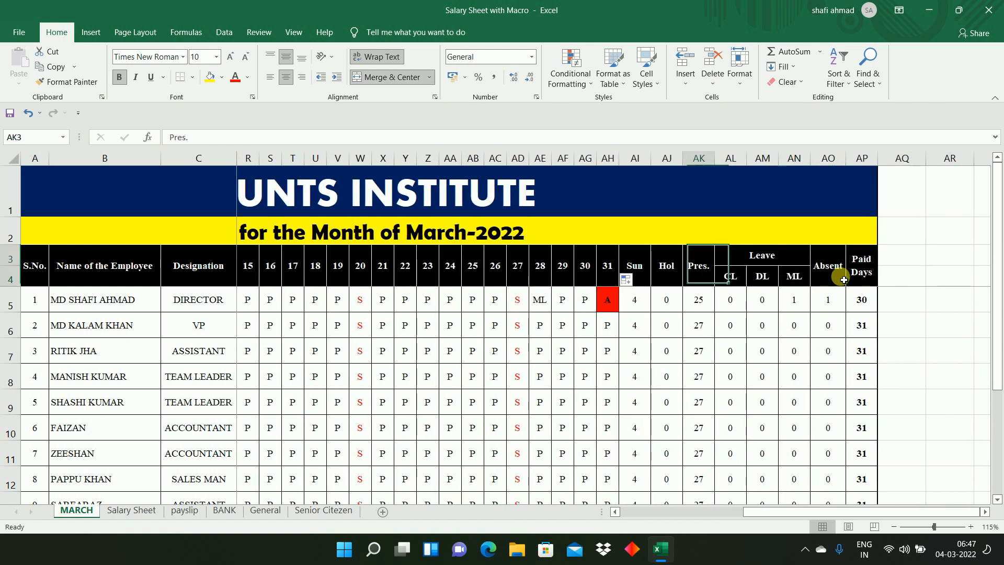
pyautogui.press('Right')
pyautogui.press('Right')
pyautogui.press('Right')
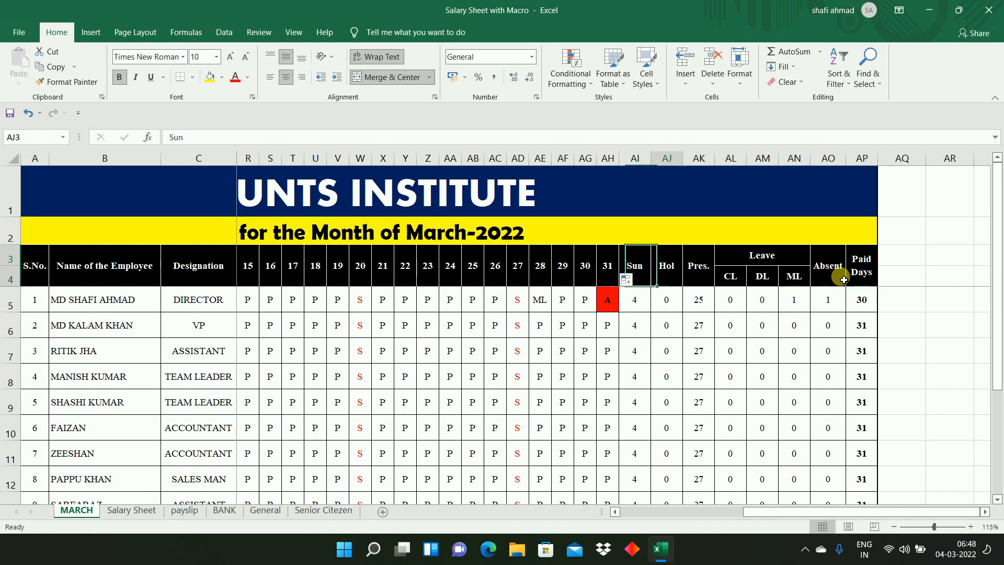
# Examine the CL, DL and ML columns under the Leave heading.
pyautogui.press('Down')
pyautogui.press('Right')
pyautogui.press('Right')
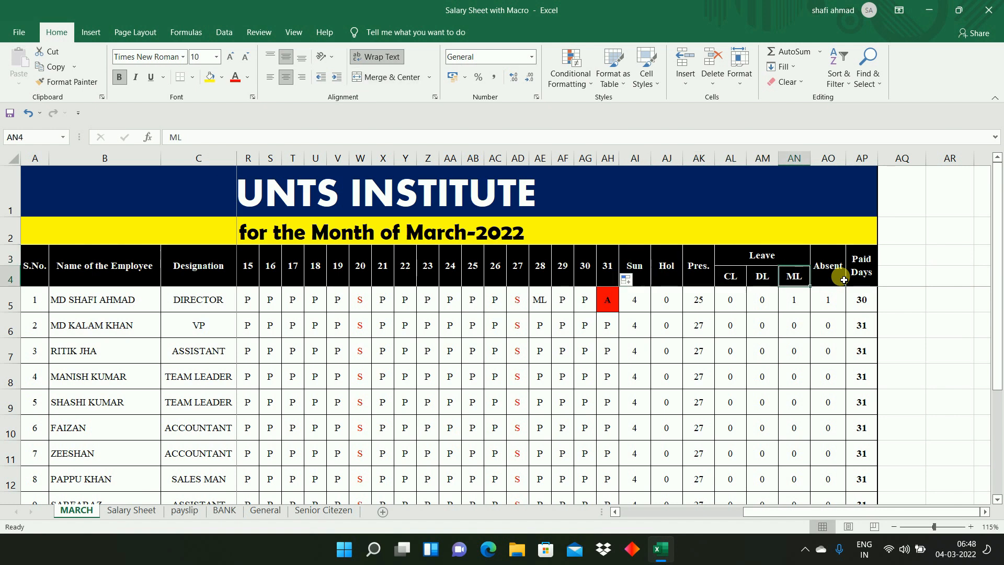
pyautogui.press('Left')
pyautogui.press('Left')
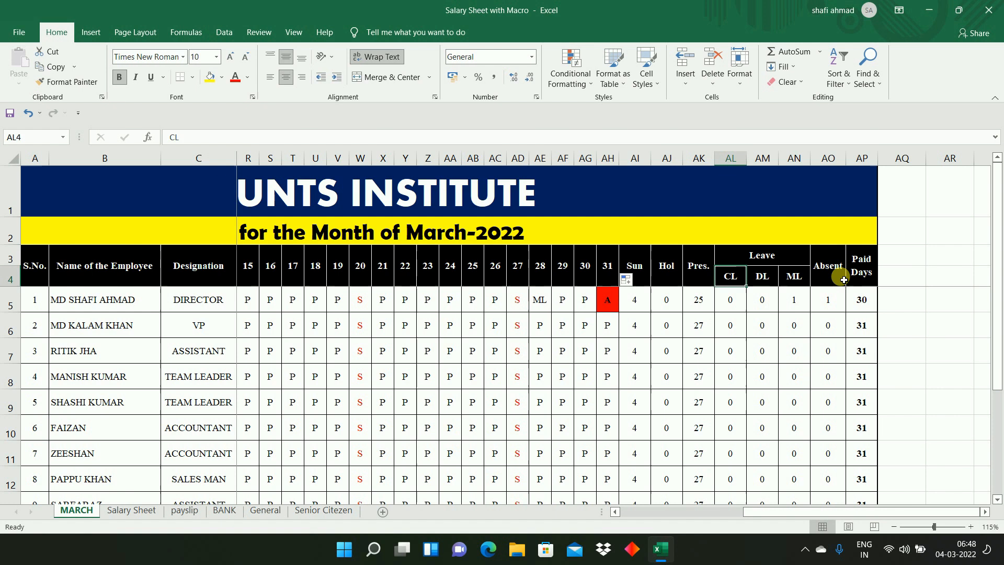
pyautogui.click(738, 300)
pyautogui.click(761, 273)
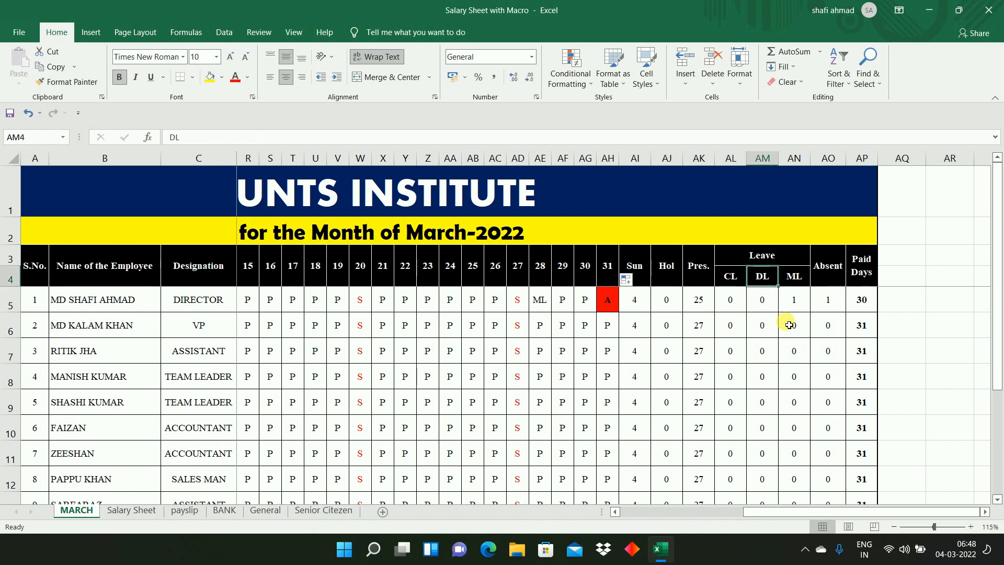
pyautogui.click(793, 304)
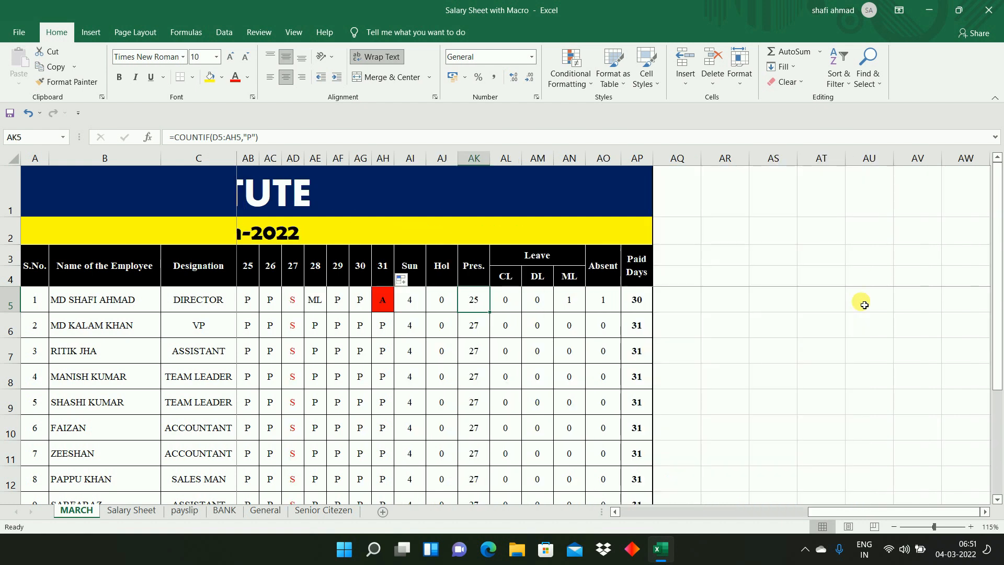
# Examine the first employee's daily attendance marks in row 5 for the last third of March.
pyautogui.press('Left')
pyautogui.press('Left')
pyautogui.press('Left')
pyautogui.press('Left')
pyautogui.press('Left')
pyautogui.press('Left')
pyautogui.press('Left')
pyautogui.press('Left')
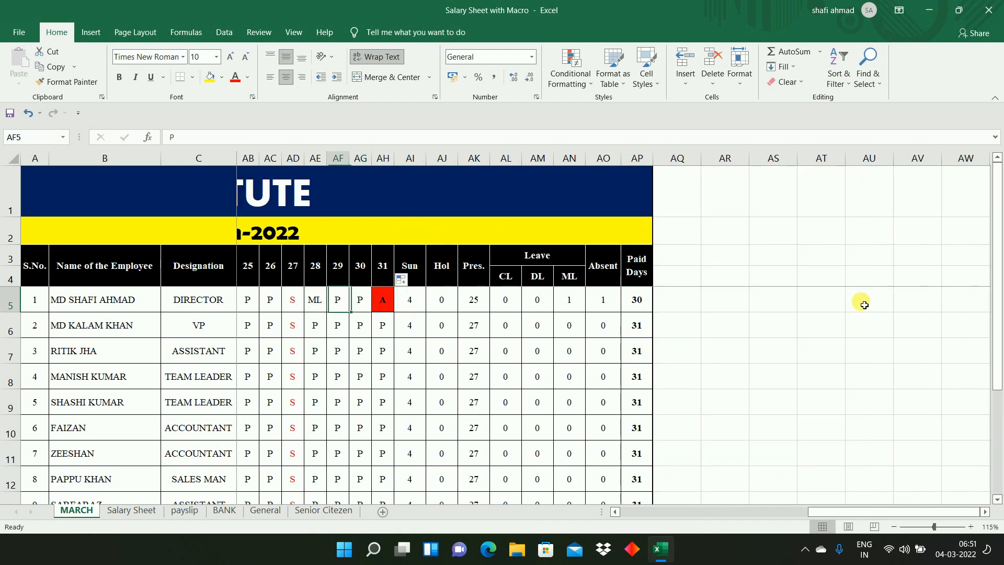
pyautogui.press('Left')
pyautogui.press('Left')
pyautogui.press('Left')
pyautogui.press('Left')
pyautogui.press('Left')
pyautogui.press('Left')
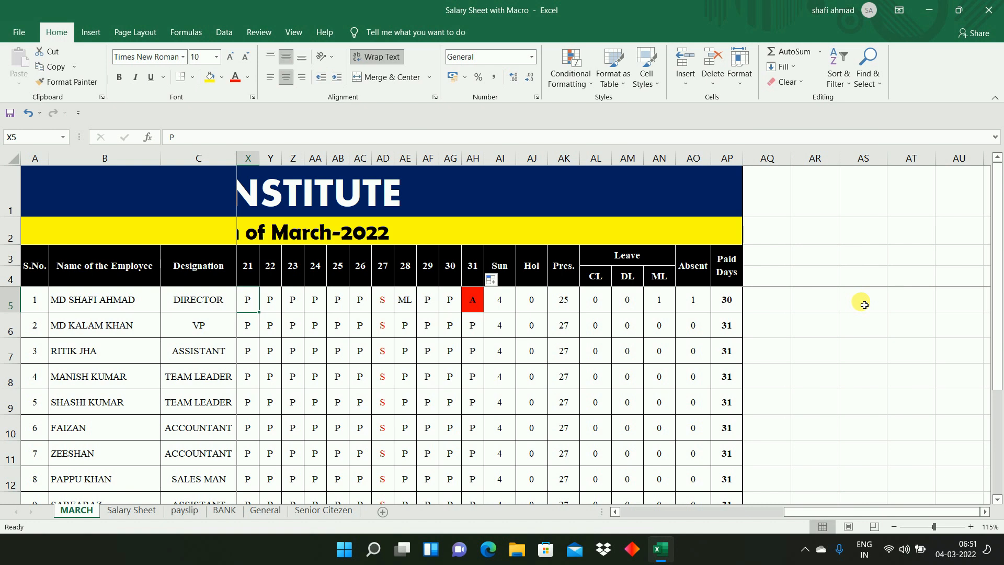
pyautogui.press('Right')
pyautogui.press('Right')
pyautogui.press('Right')
pyautogui.press('Right')
pyautogui.press('Right')
pyautogui.press('Right')
pyautogui.press('Right')
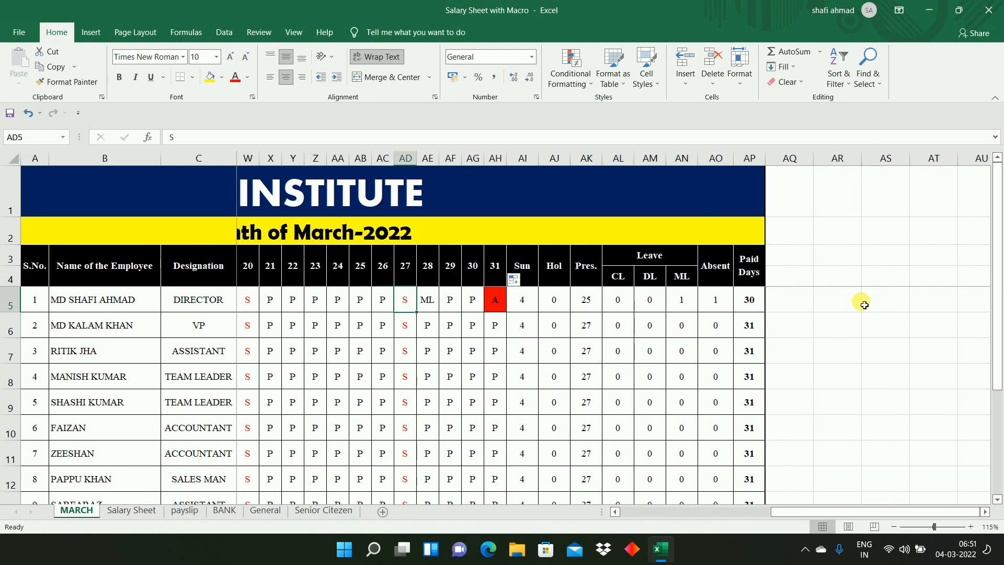
pyautogui.press('Right')
pyautogui.press('Right')
pyautogui.press('Right')
pyautogui.press('Right')
pyautogui.press('Right')
pyautogui.press('Right')
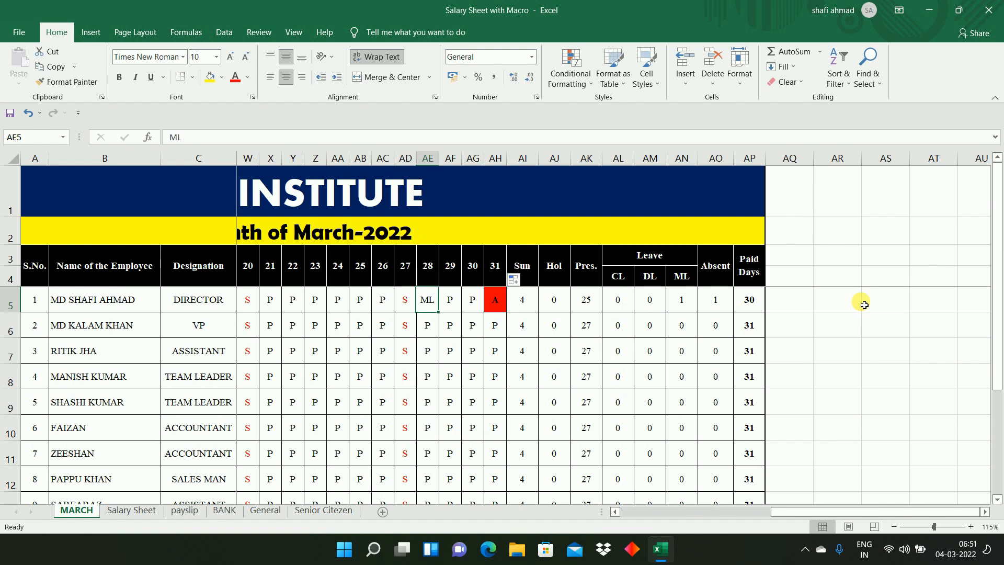
pyautogui.press('Left')
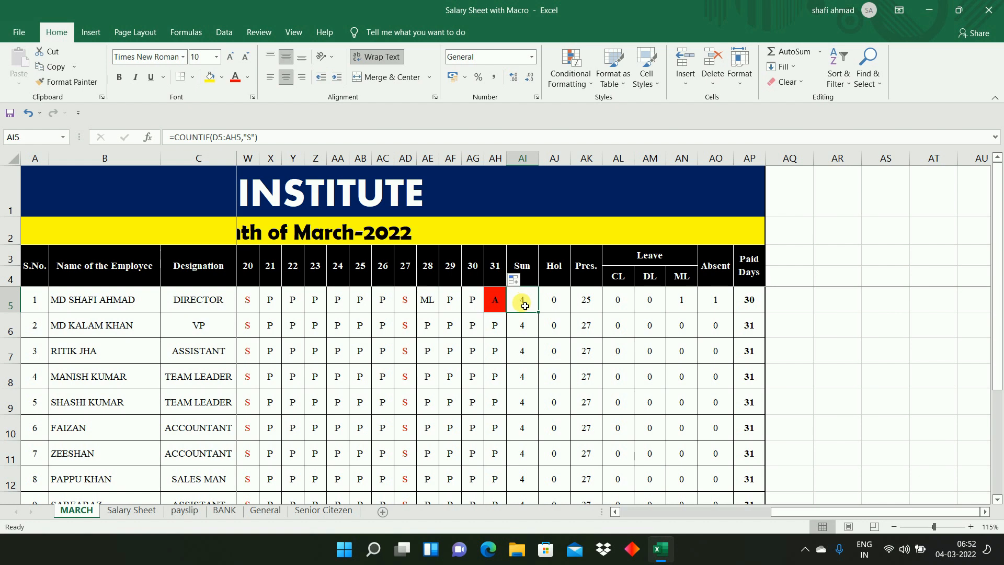
# Start a COUNTIF formula in the first employee's Sun cell, AI5, using the day range D5:AH5.
pyautogui.write('=')
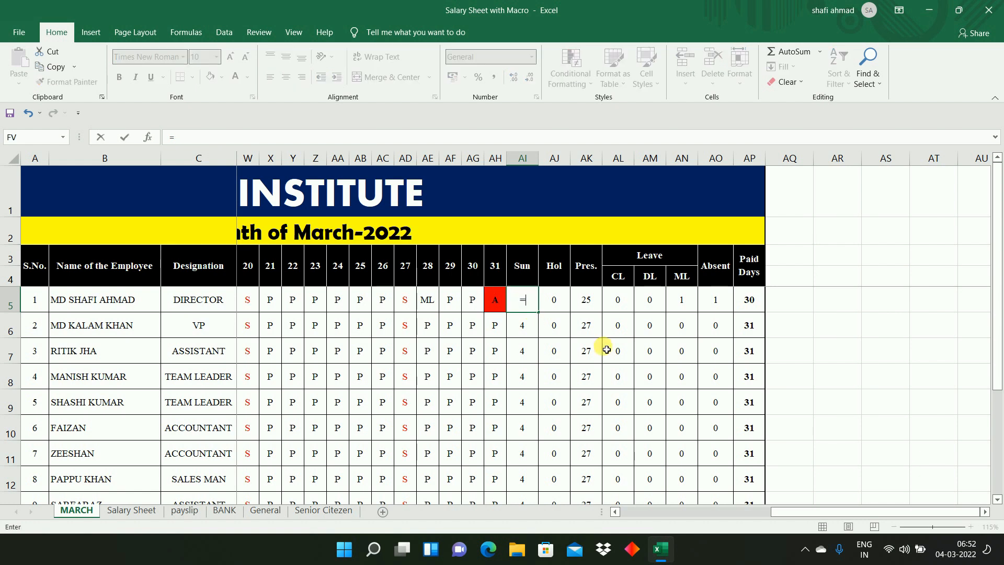
pyautogui.write('COUNT')
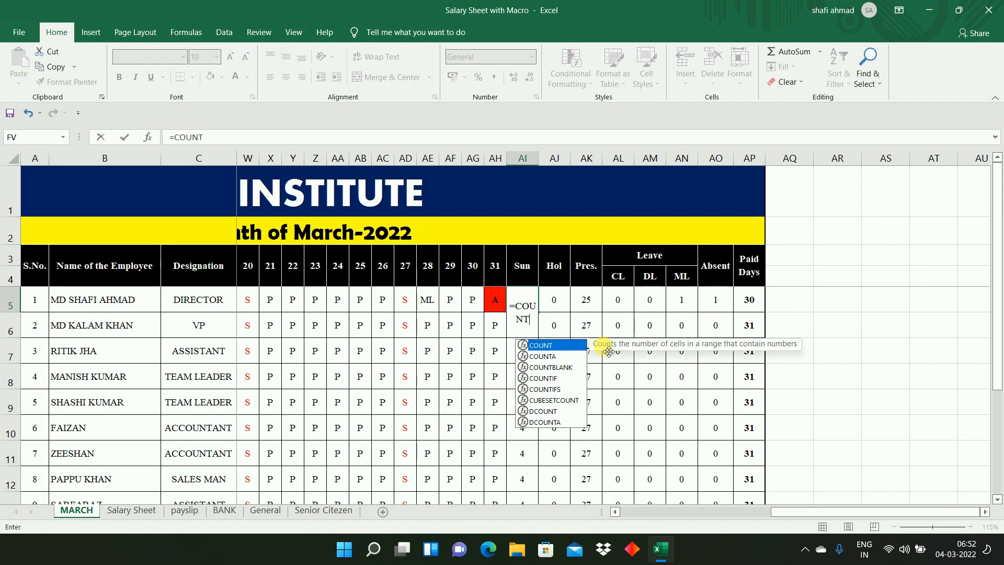
pyautogui.click(545, 382)
pyautogui.doubleClick(544, 382)
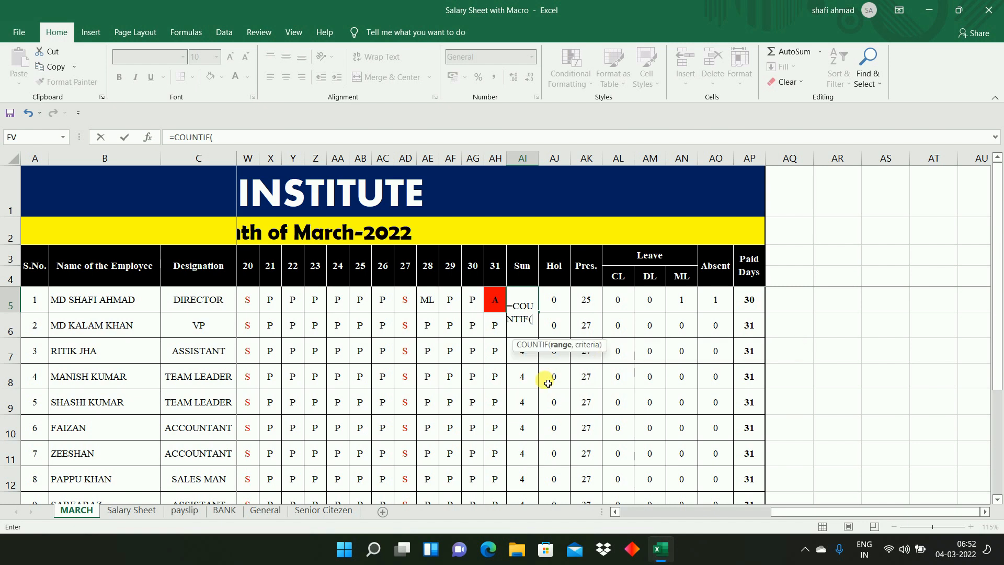
pyautogui.click(502, 310)
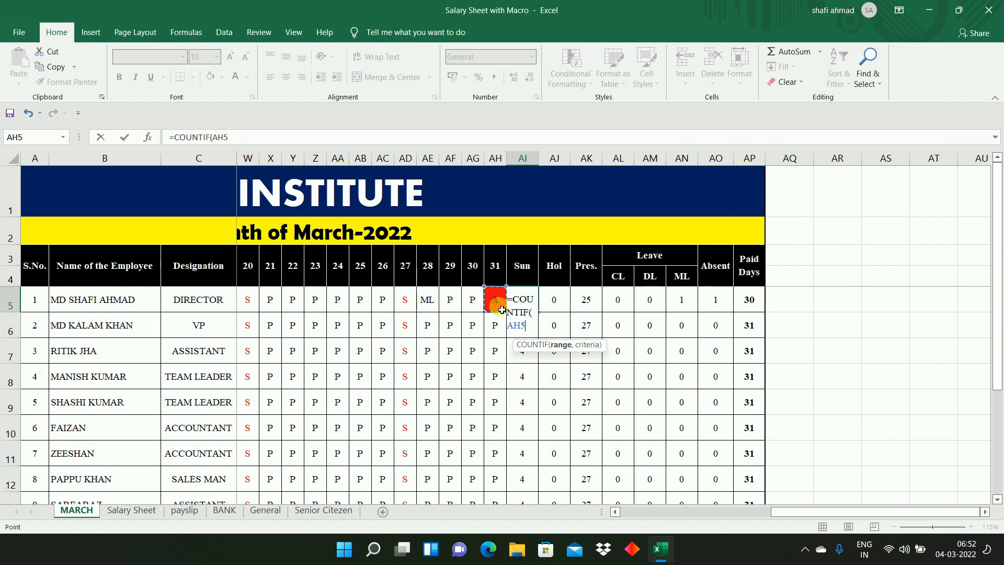
pyautogui.moveTo(502, 310); pyautogui.dragTo(238, 308)
pyautogui.hotkey('shift', 'Right')
pyautogui.hotkey('shift', 'Right')
pyautogui.hotkey('shift', 'Right')
pyautogui.hotkey('shift', 'Right')
pyautogui.hotkey('shift', 'Right')
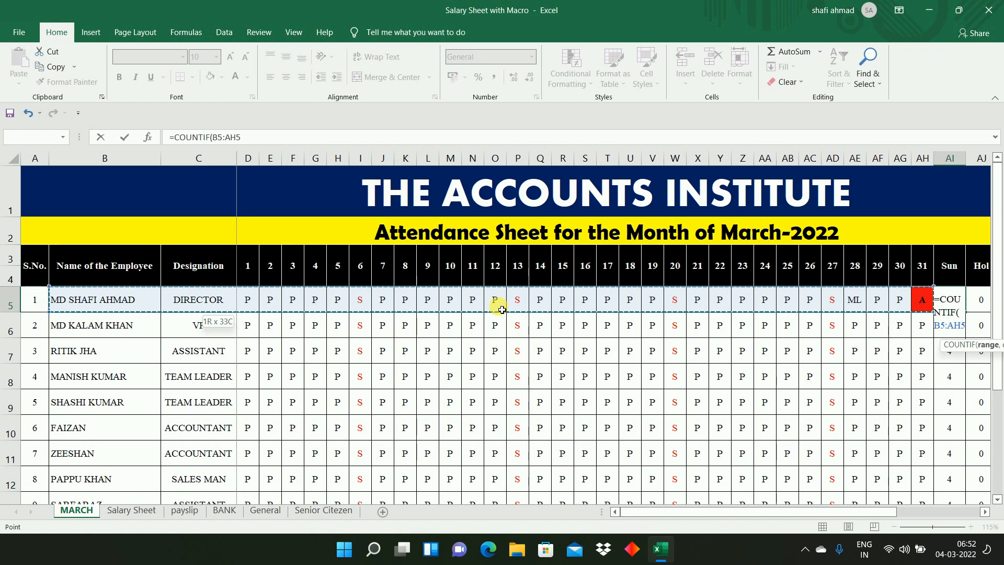
pyautogui.hotkey('shift', 'Left')
pyautogui.hotkey('shift', 'Left')
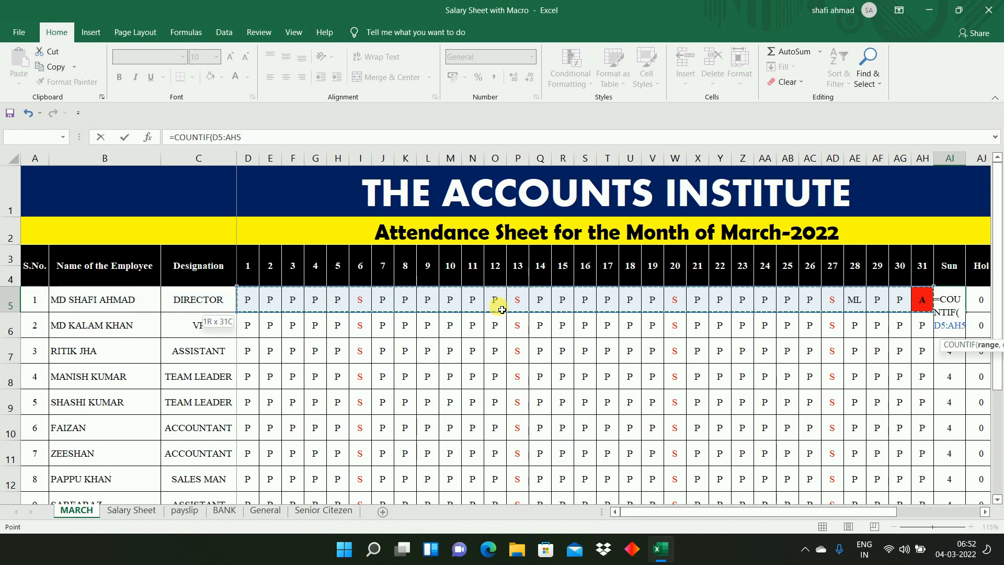
# Give the COUNTIF formula in AI5 the criterion "S" and complete it.
pyautogui.write(',')
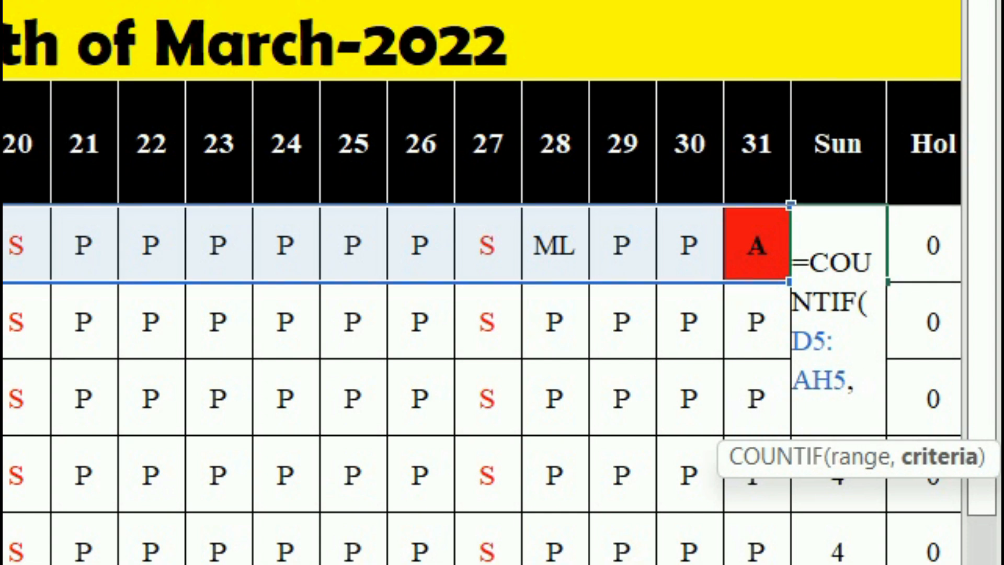
pyautogui.write('"S"')
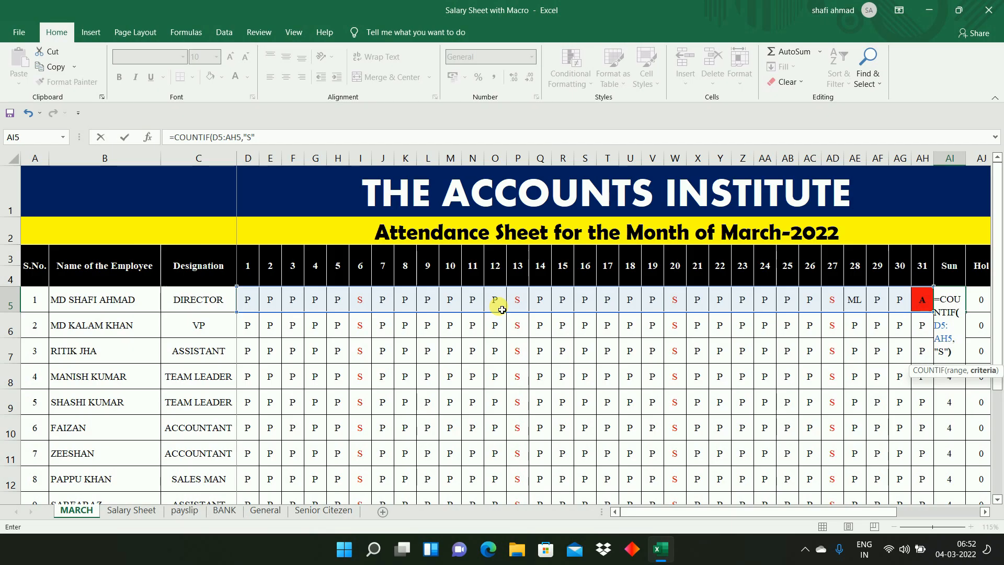
pyautogui.write(')')
pyautogui.press('Return')
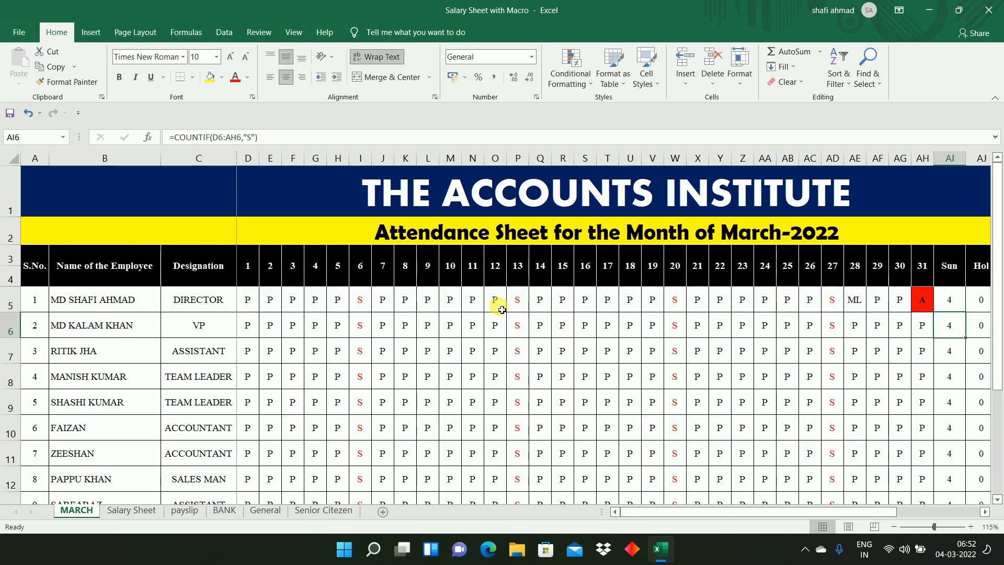
# Check the Sunday count formula in AI5 against the neighbouring attendance marks in row 5.
pyautogui.press('Up')
pyautogui.press('Left')
pyautogui.press('Left')
pyautogui.press('Left')
pyautogui.press('Left')
pyautogui.press('Left')
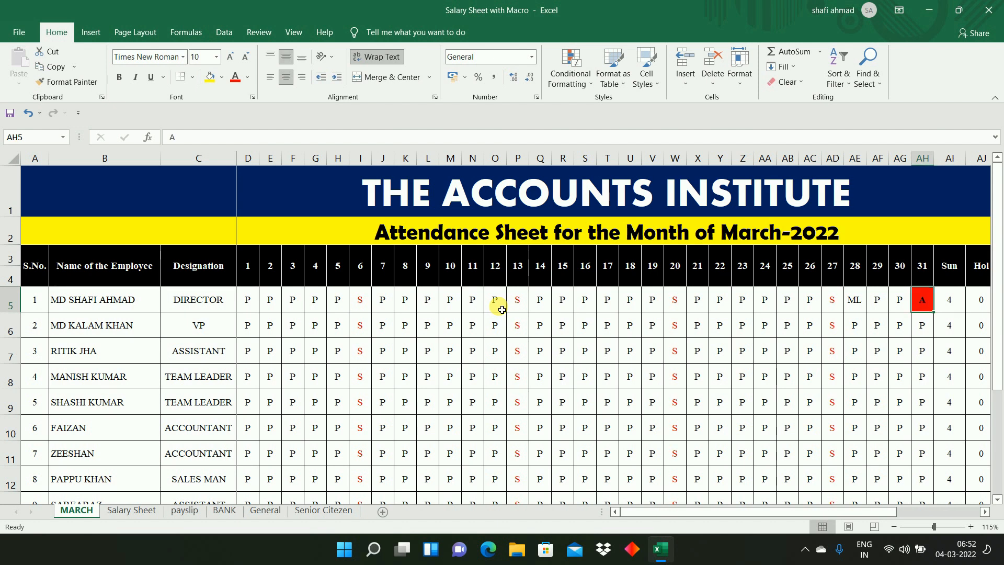
pyautogui.press('Right')
pyautogui.press('Right')
pyautogui.press('Right')
pyautogui.press('Right')
pyautogui.press('Right')
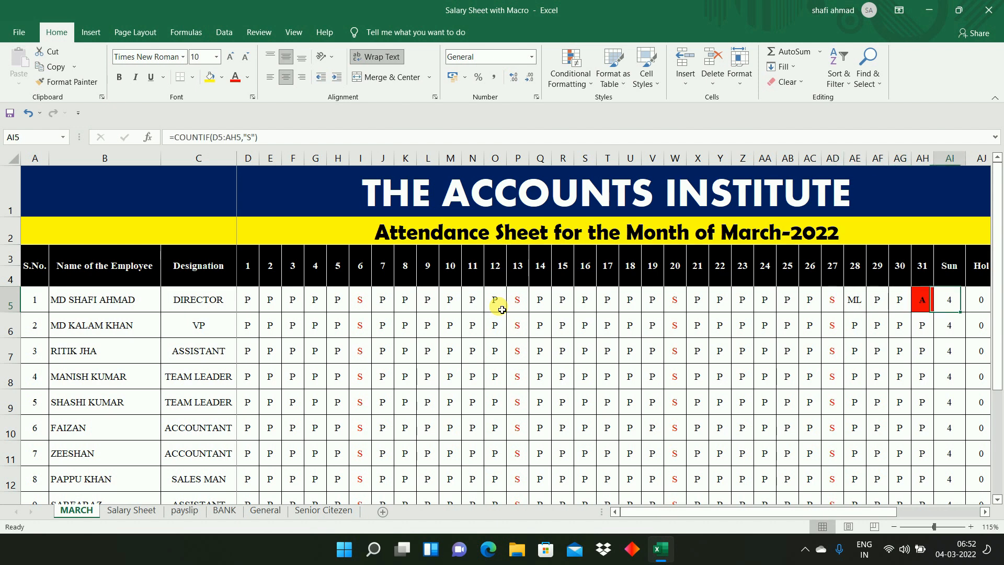
# Mark the first employee absent on day 27 by entering A in AD5.
pyautogui.press('Left')
pyautogui.press('Left')
pyautogui.press('Left')
pyautogui.press('Left')
pyautogui.press('Left')
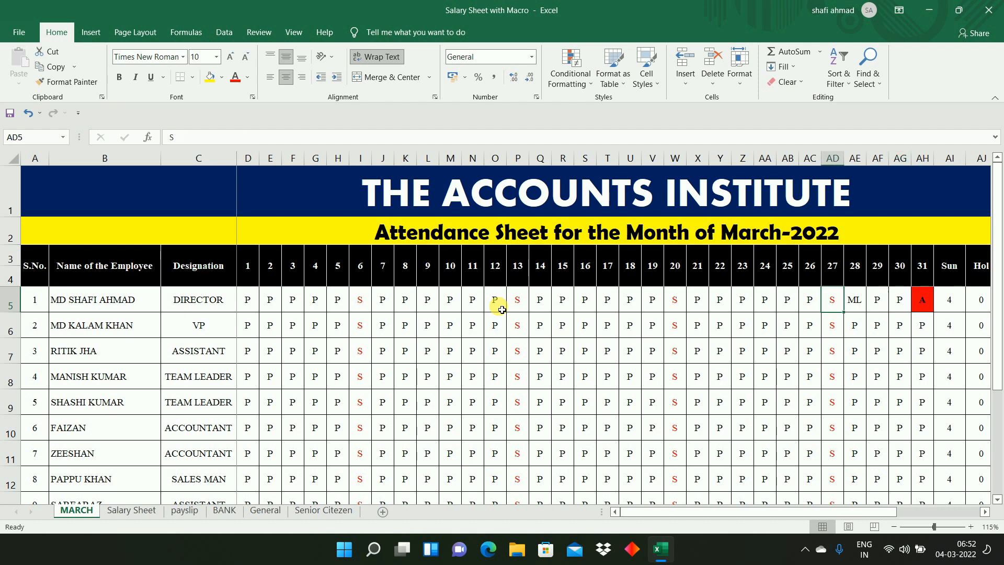
pyautogui.write('A')
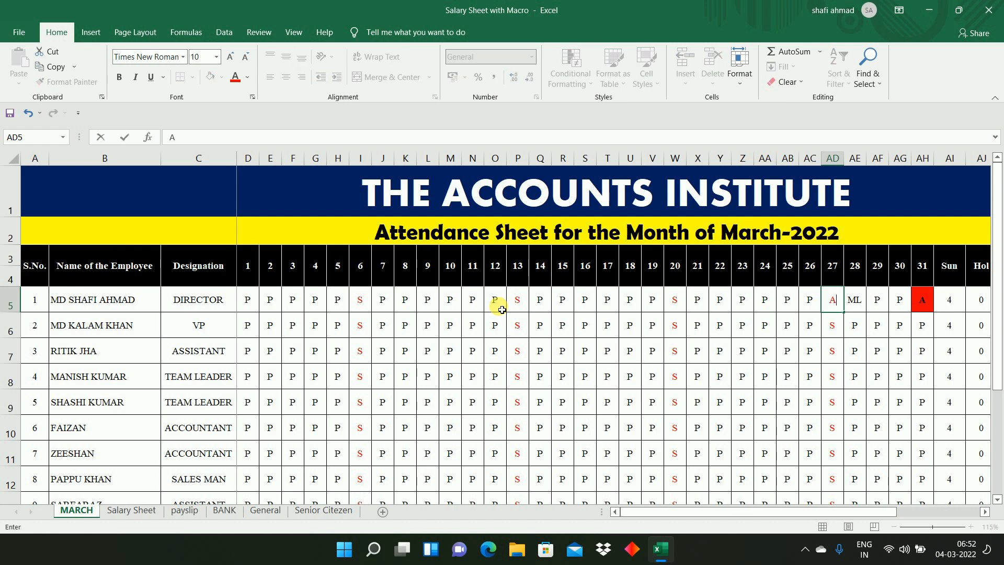
pyautogui.press('Right')
pyautogui.press('Right')
pyautogui.press('Right')
pyautogui.press('Right')
pyautogui.press('Right')
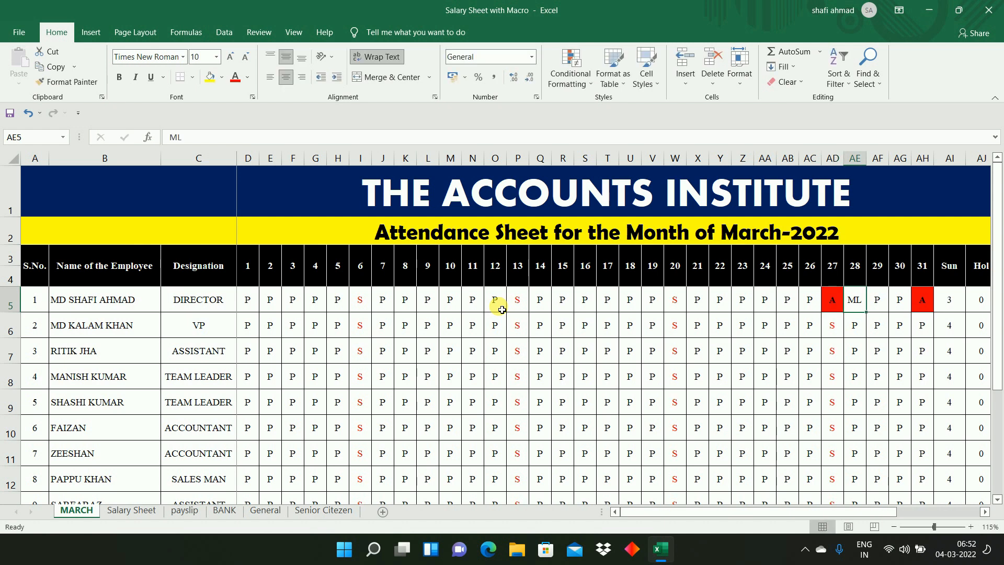
# Set the first employee's attendance mark for day 27, in AD5, to P.
pyautogui.press('Left')
pyautogui.press('Left')
pyautogui.press('Left')
pyautogui.press('Left')
pyautogui.press('Left')
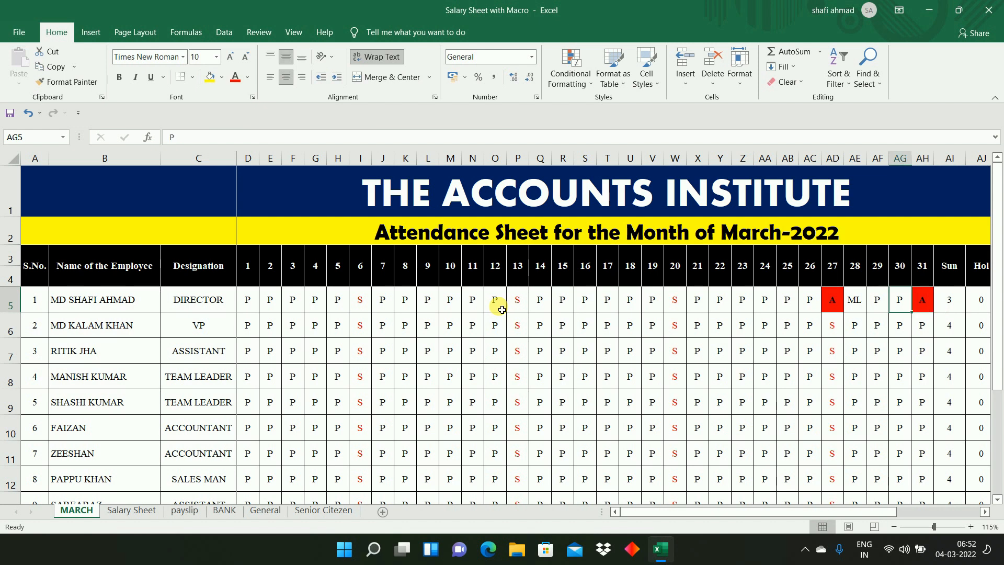
pyautogui.write('P')
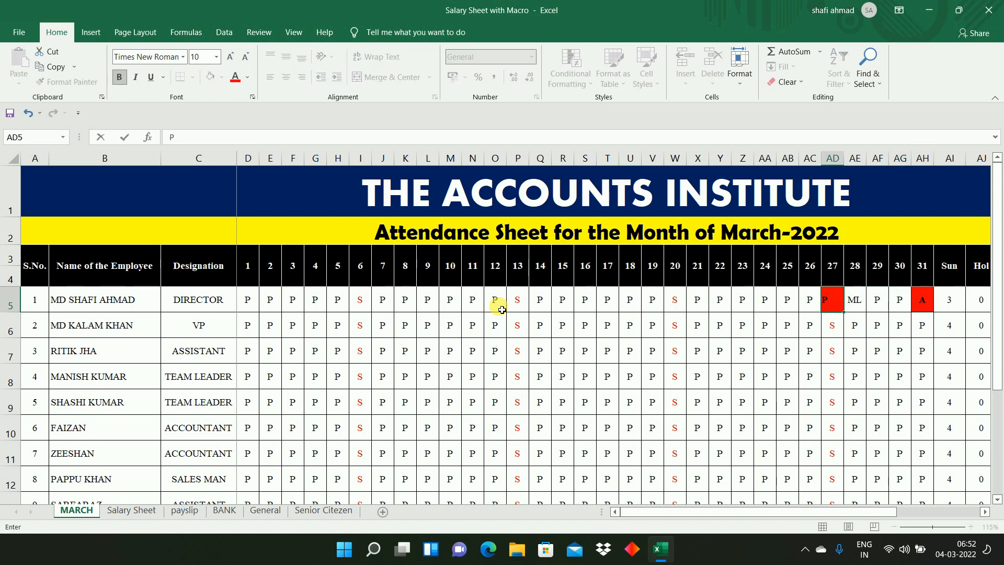
pyautogui.press('Right')
# Look across the first employee's summary columns in row 5, from Sun to Paid Days.
pyautogui.press('Right')
pyautogui.press('Right')
pyautogui.press('Right')
pyautogui.press('Right')
pyautogui.press('Right')
pyautogui.press('Right')
pyautogui.press('Right')
pyautogui.press('Right')
pyautogui.press('Right')
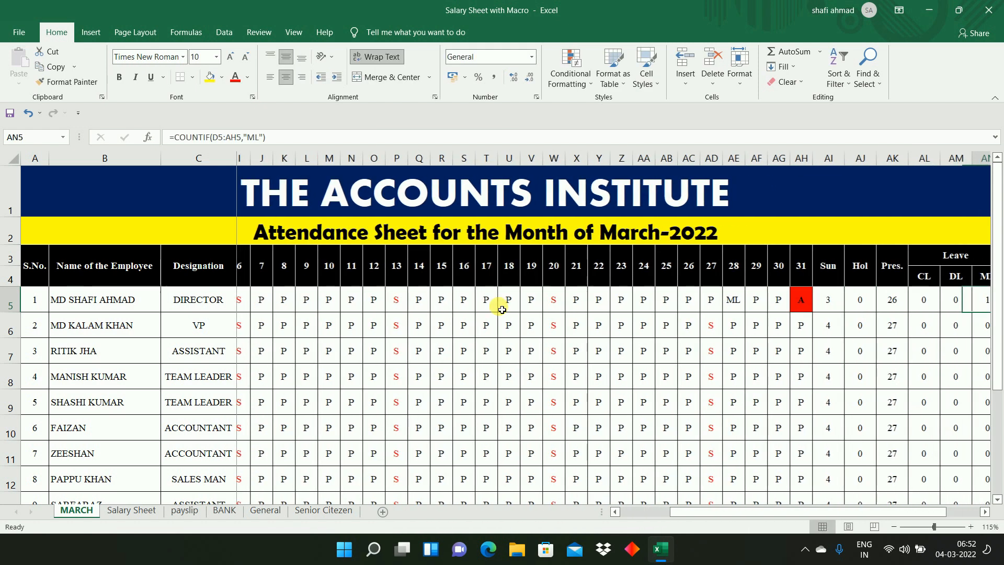
pyautogui.press('Right')
pyautogui.press('Right')
pyautogui.press('Right')
pyautogui.press('Right')
pyautogui.press('Right')
pyautogui.press('Right')
pyautogui.press('Left')
pyautogui.press('Left')
pyautogui.press('Left')
pyautogui.press('Left')
pyautogui.press('Left')
pyautogui.press('Left')
pyautogui.press('Left')
pyautogui.press('Left')
pyautogui.press('Left')
pyautogui.press('Left')
# Check the first employee's COUNTIF formulas for holidays, presence, each leave type and absence in row 5.
pyautogui.doubleClick(577, 309)
pyautogui.press('Escape')
pyautogui.press('Right')
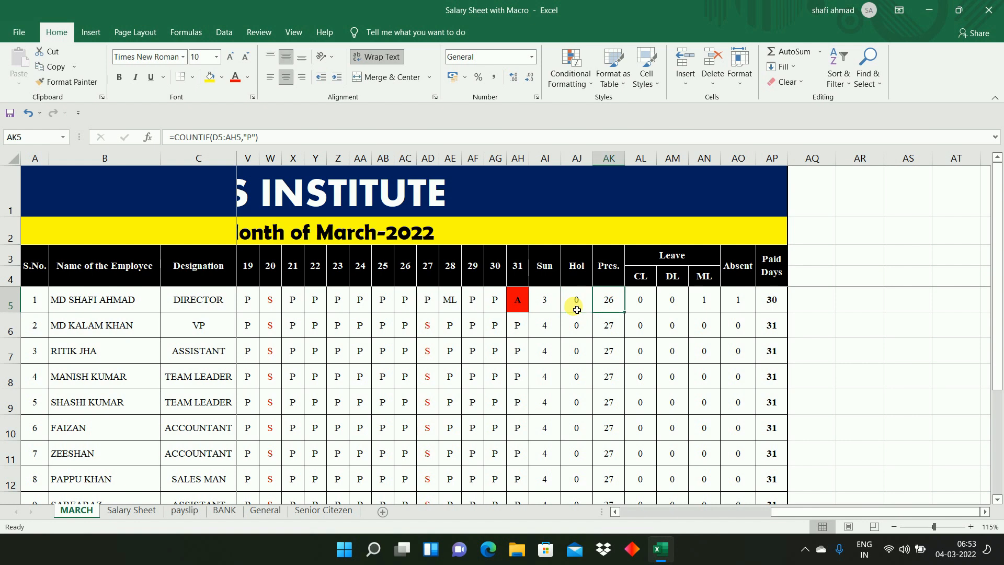
pyautogui.press('Right')
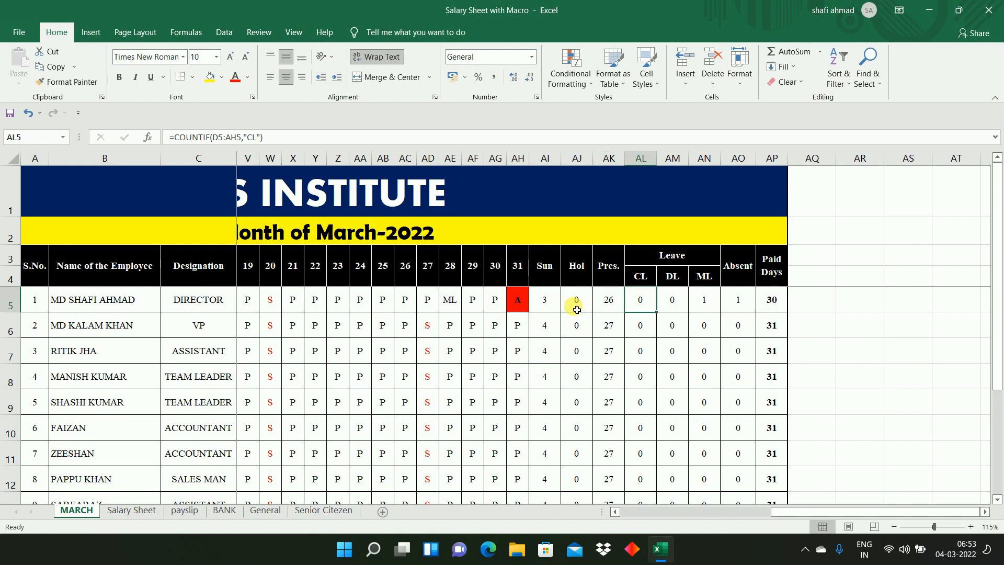
pyautogui.press('Right')
pyautogui.press('Right')
pyautogui.press('Right')
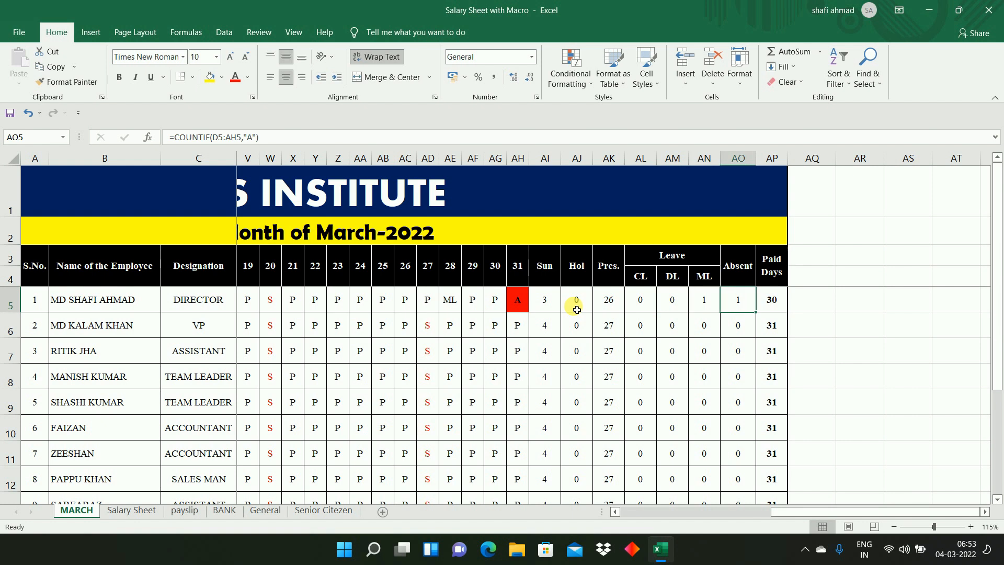
# Inspect which columns the Paid Days formula in AP5 sums and compare it with the Absent cell AO5.
pyautogui.press('Right')
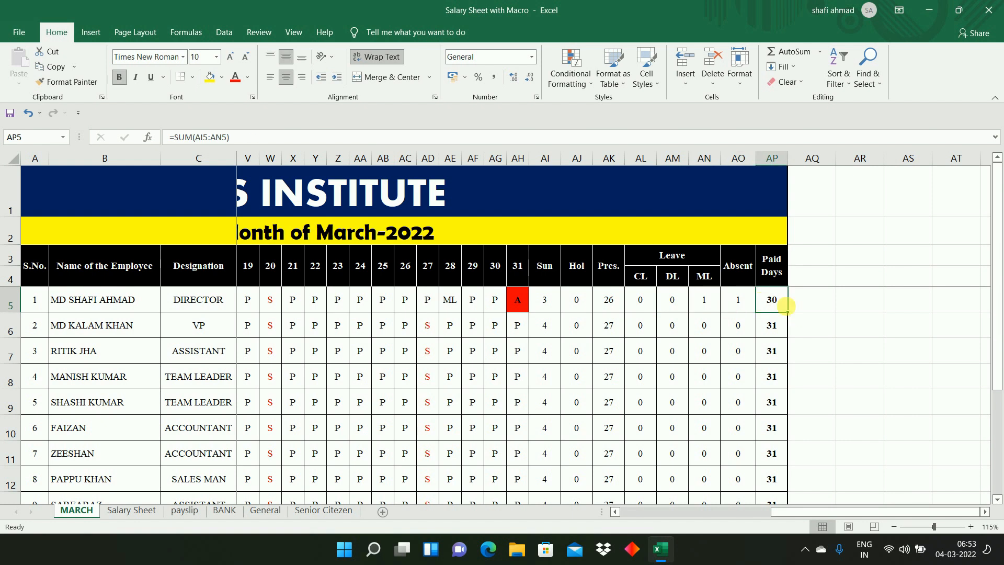
pyautogui.doubleClick(777, 303)
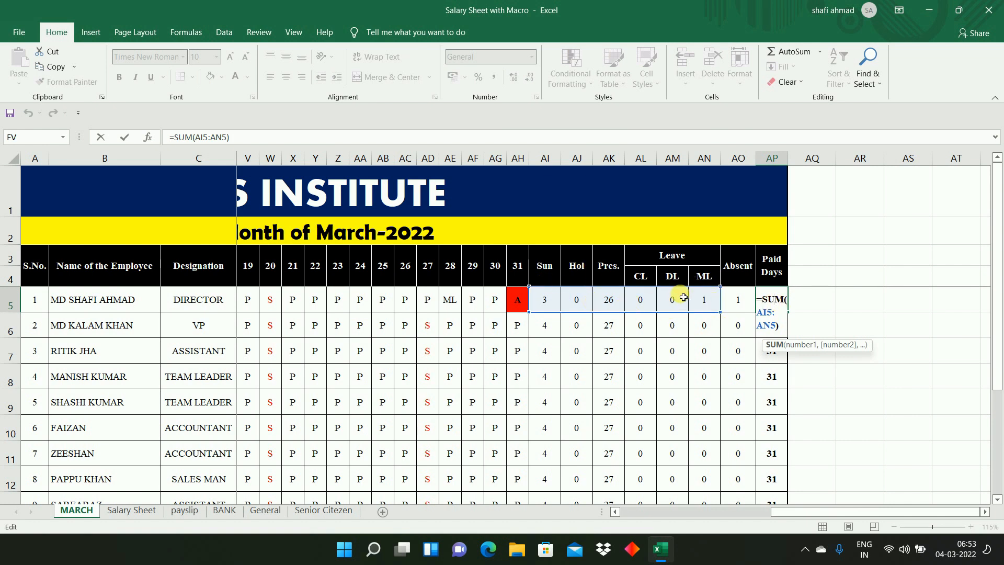
pyautogui.press('Return')
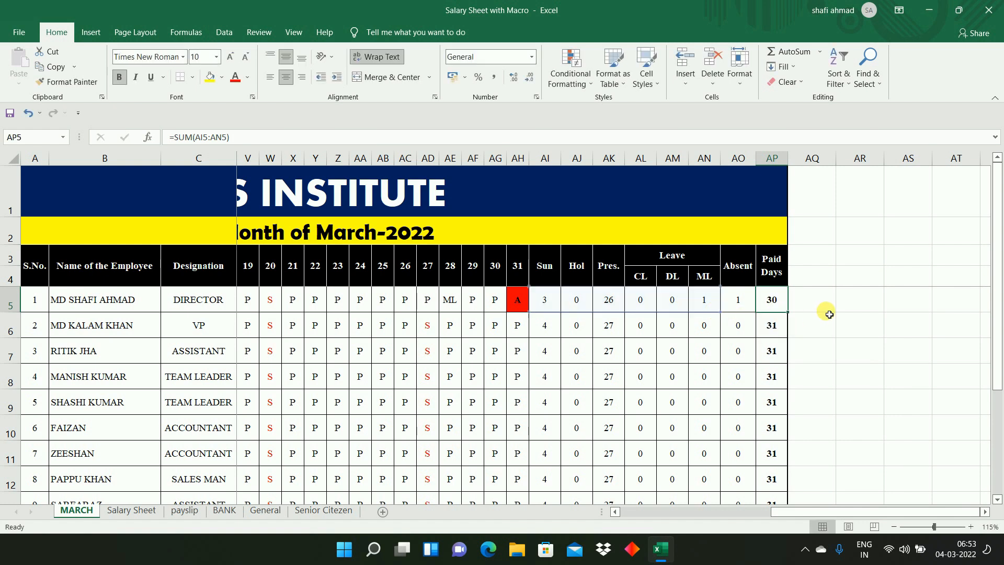
pyautogui.click(739, 309)
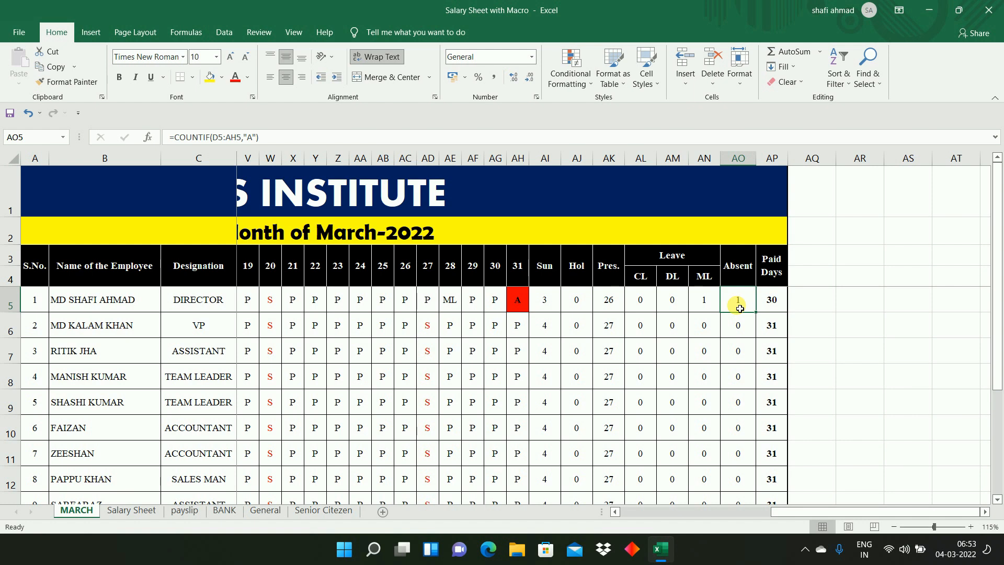
# Mark the second employee absent with A on day 23 in Z6 and check the Paid Days cells AP5 and AP6.
pyautogui.click(343, 319)
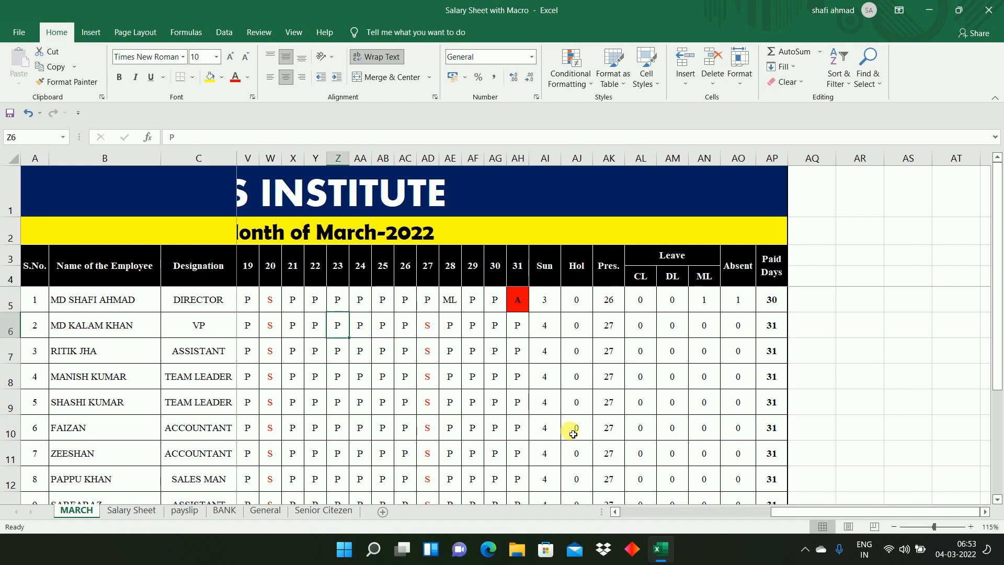
pyautogui.write('A')
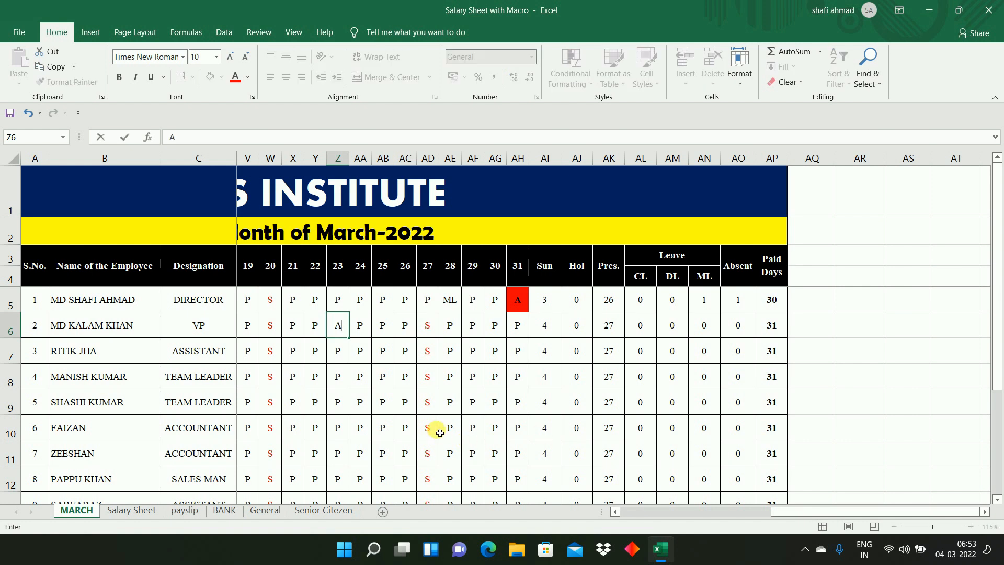
pyautogui.press('Right')
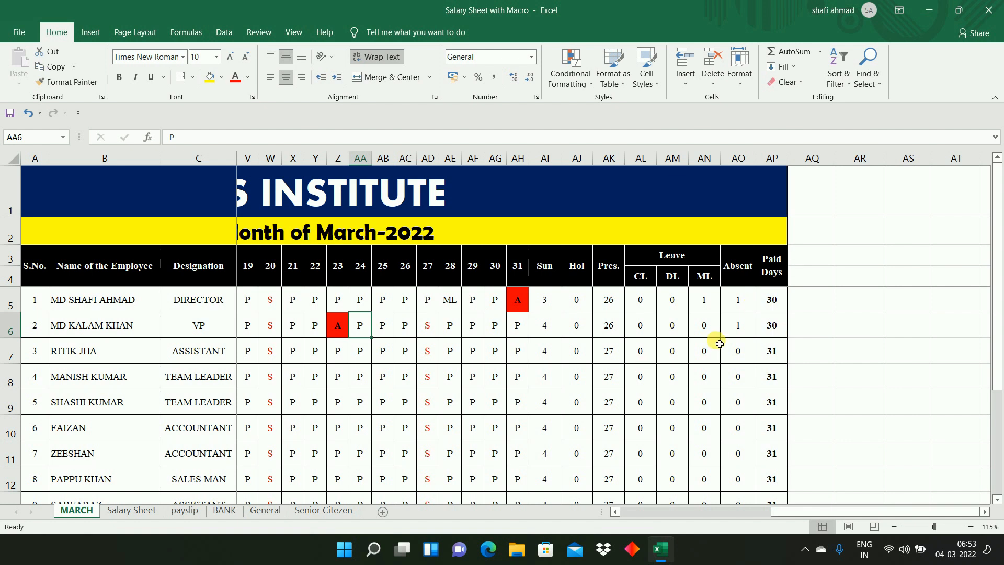
pyautogui.click(779, 301)
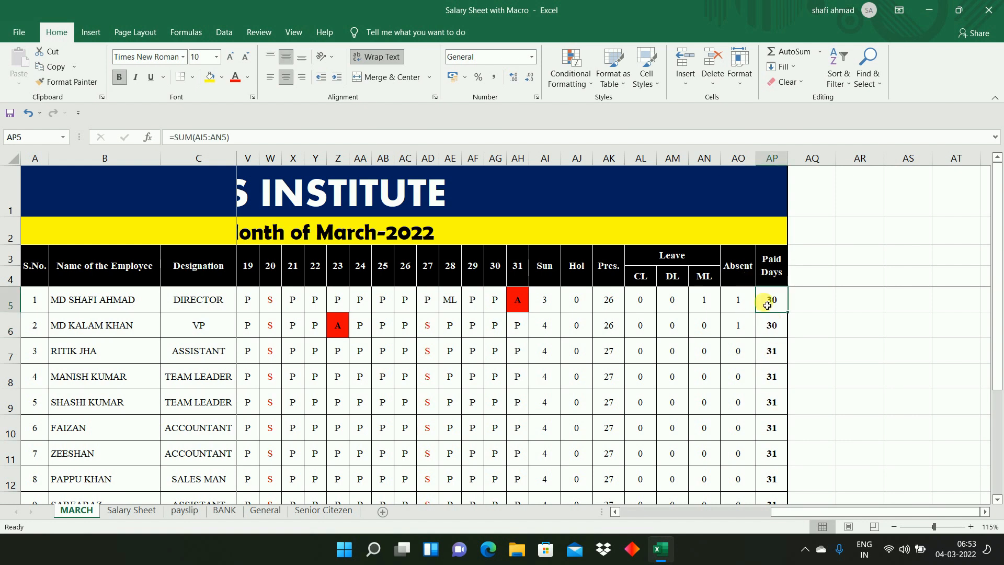
pyautogui.click(772, 329)
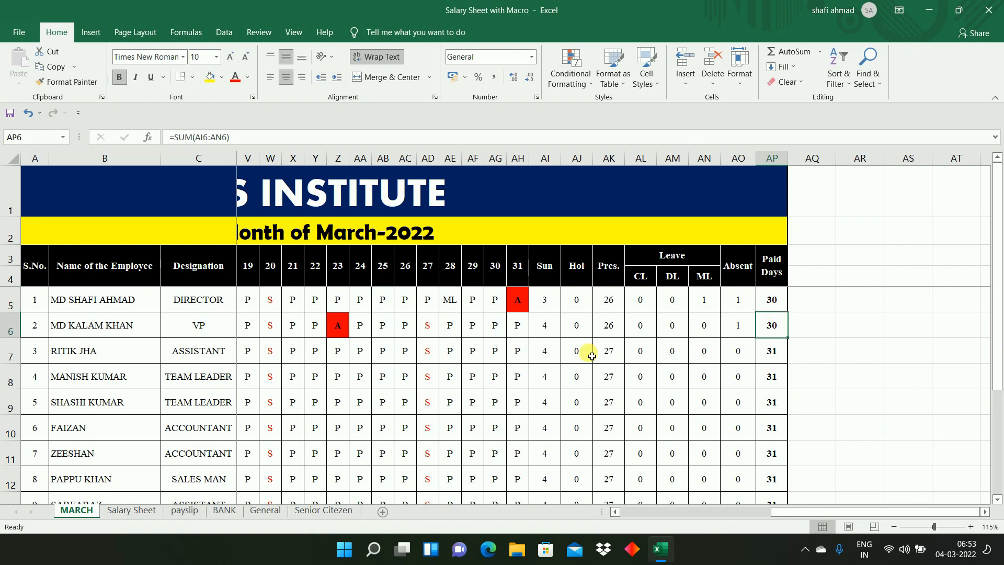
# Open the Salary Sheet worksheet and go to its first column heading, S.No., in A5.
pyautogui.click(128, 513)
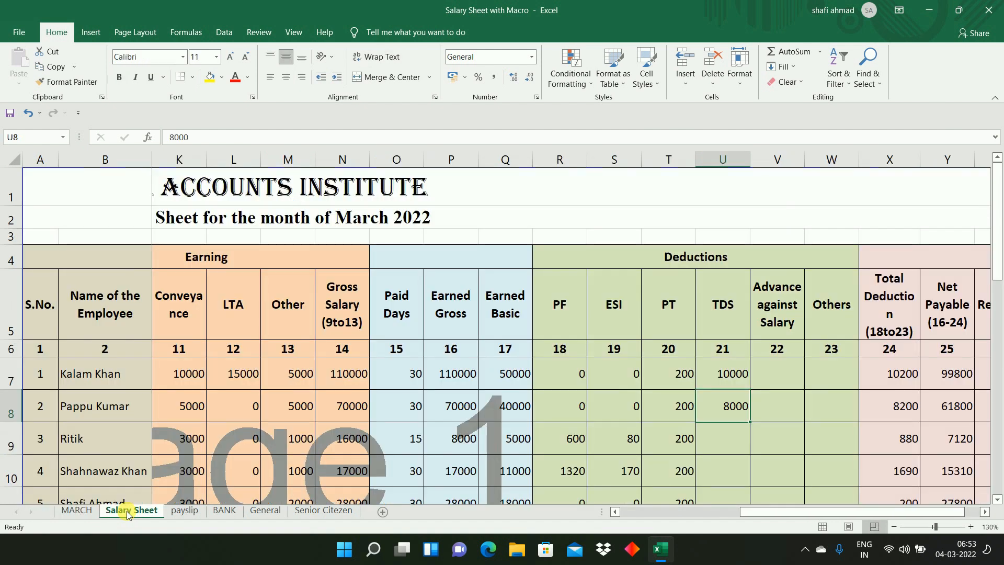
pyautogui.click(291, 220)
pyautogui.press('Up')
pyautogui.press('Down')
pyautogui.press('Down')
pyautogui.press('Down')
pyautogui.press('Down')
pyautogui.press('Down')
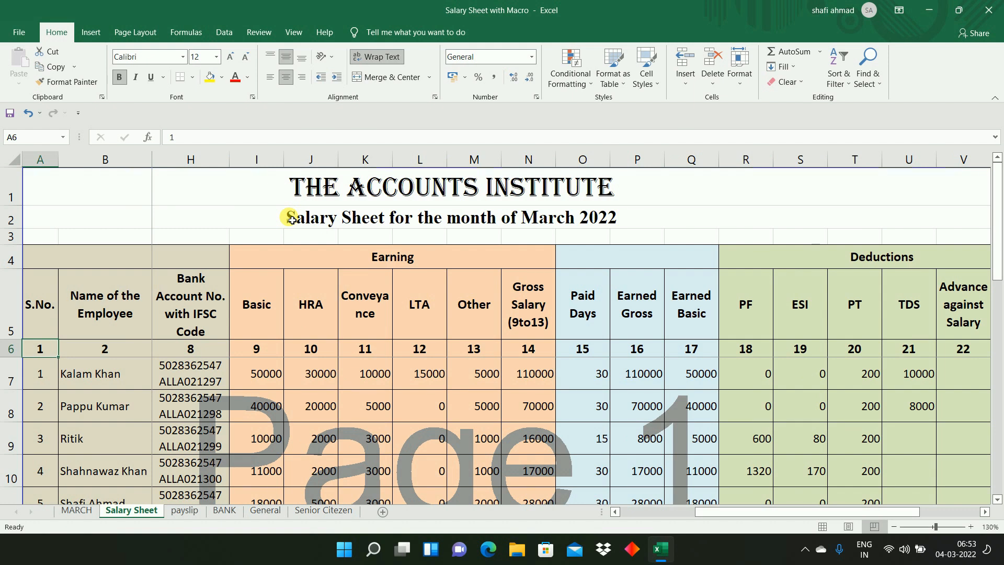
pyautogui.press('Up')
pyautogui.press('Right')
pyautogui.press('Right')
pyautogui.press('Right')
pyautogui.press('Right')
pyautogui.press('Left')
pyautogui.press('Left')
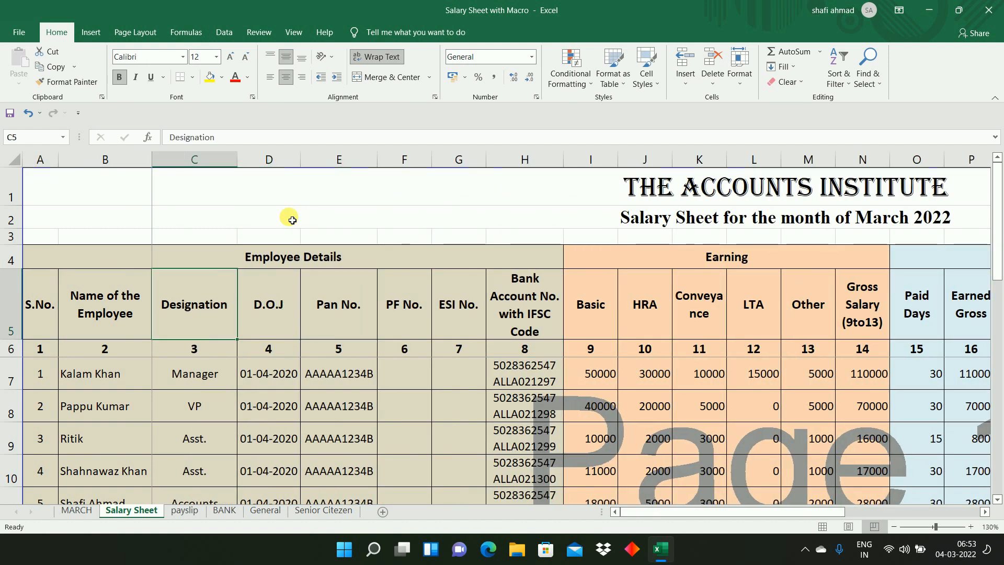
pyautogui.press('Left')
pyautogui.press('Left')
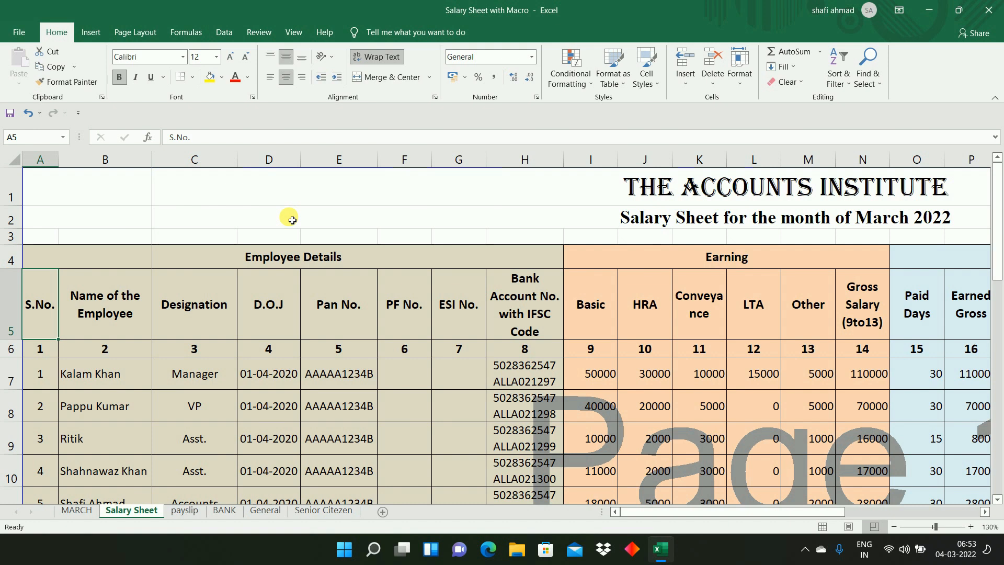
# Review the Employee Details headings in row 5, from Name of the Employee to Bank Account No. with IFSC Code.
pyautogui.press('Right')
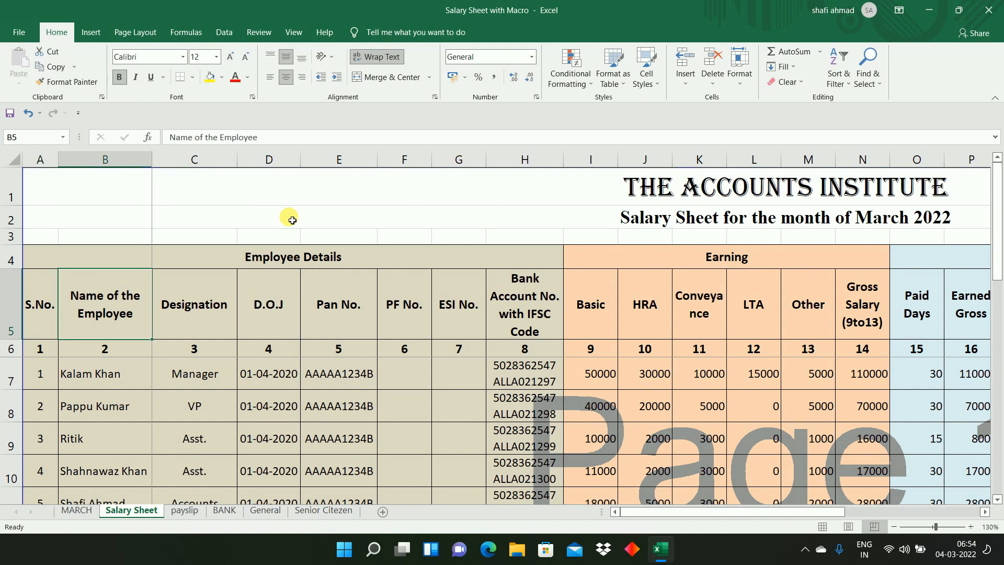
pyautogui.press('Right')
pyautogui.press('Right')
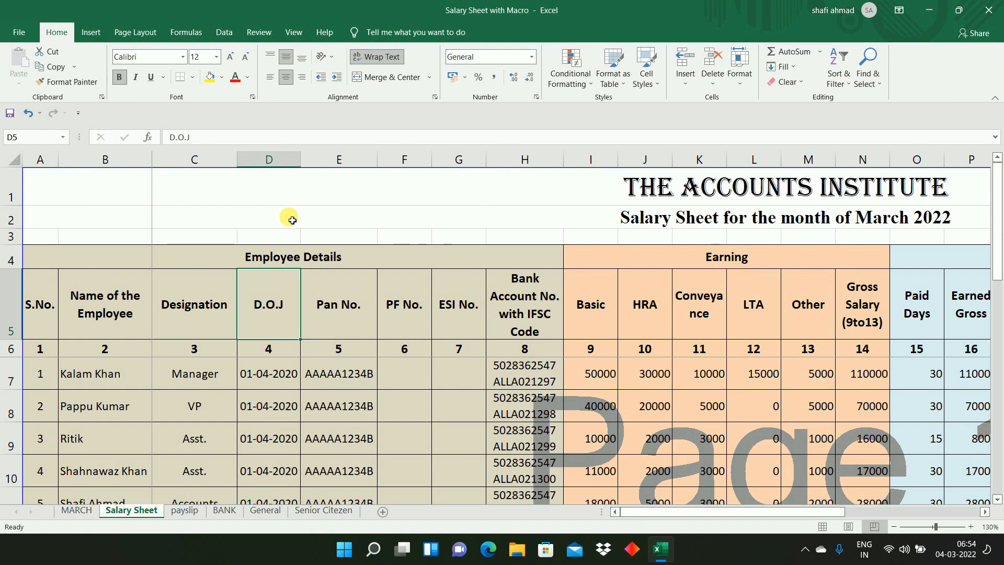
pyautogui.press('Right')
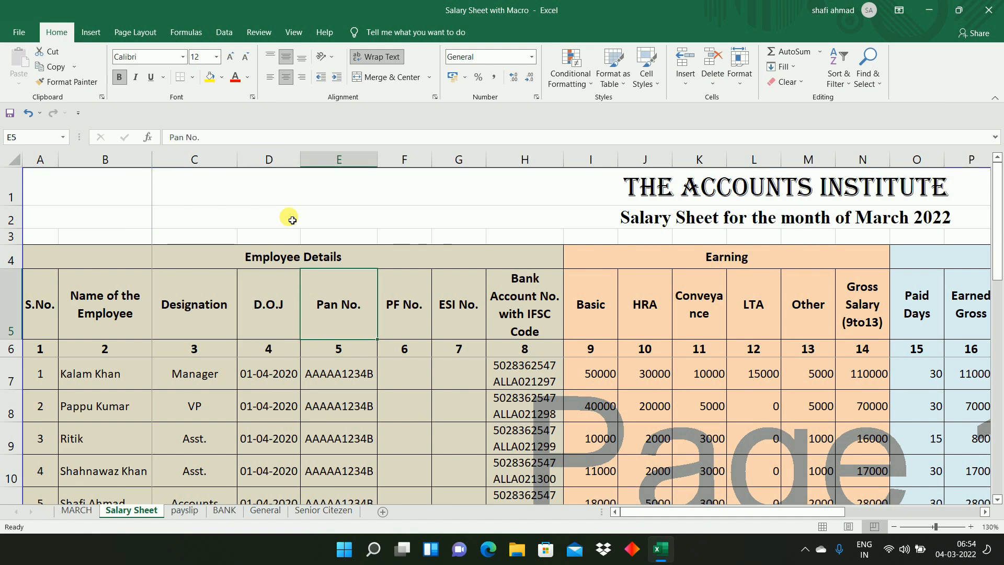
pyautogui.press('Right')
pyautogui.press('Right')
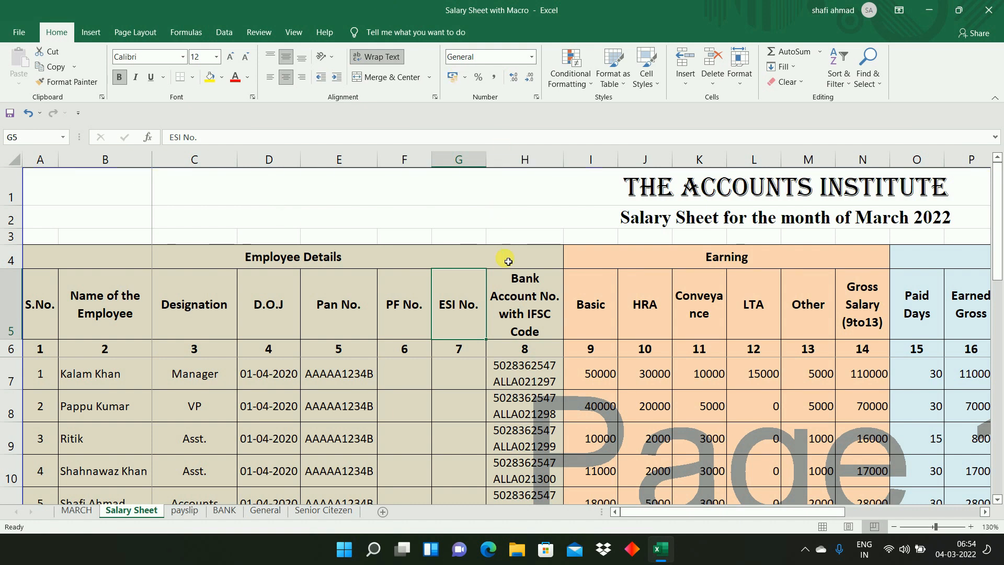
pyautogui.click(526, 311)
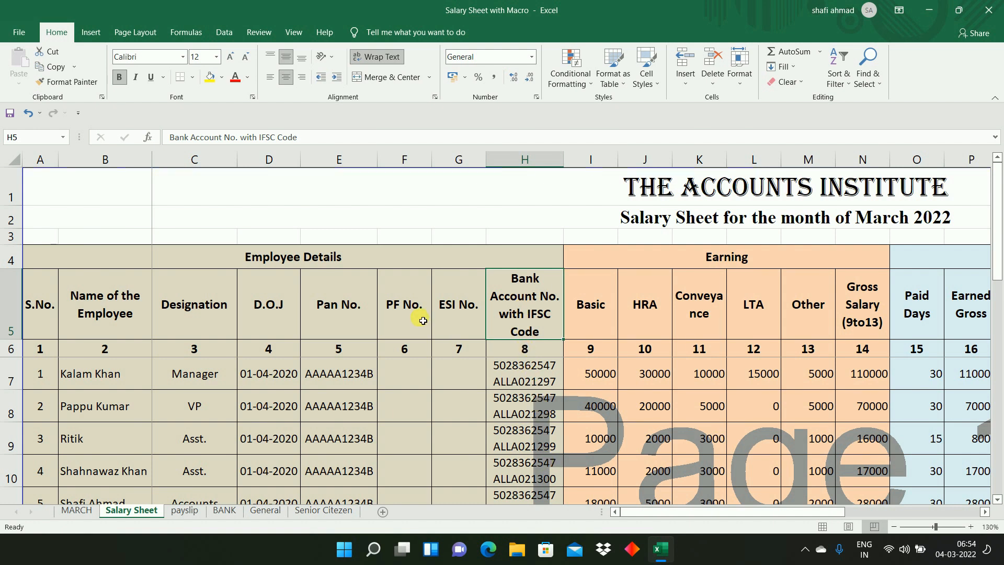
pyautogui.click(330, 258)
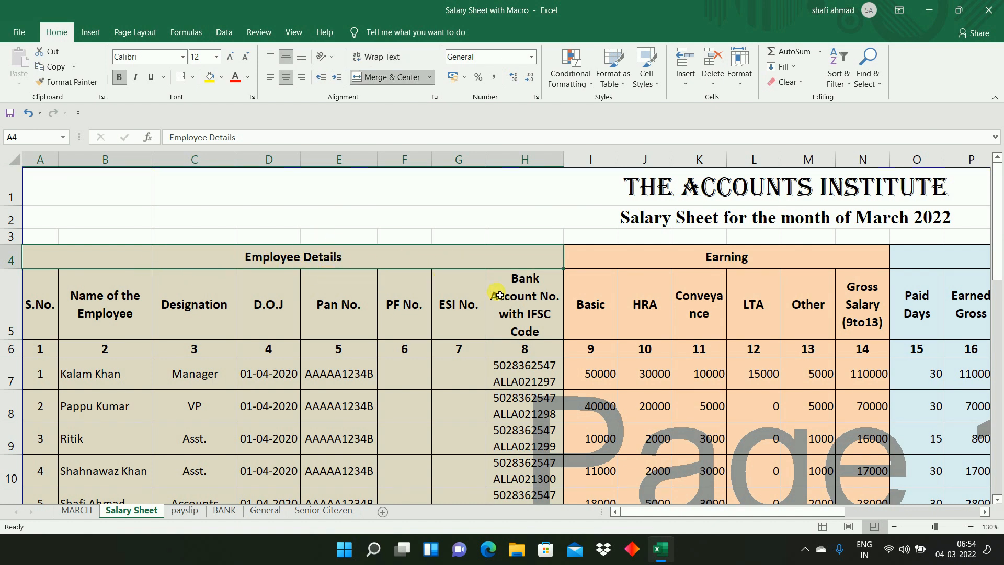
# Look through the salary headings in row 5 from Basic to the ESI deduction and return to the bank account column.
pyautogui.click(590, 317)
pyautogui.press('Right')
pyautogui.press('Right')
pyautogui.press('Right')
pyautogui.press('Right')
pyautogui.press('Right')
pyautogui.press('Right')
pyautogui.press('Right')
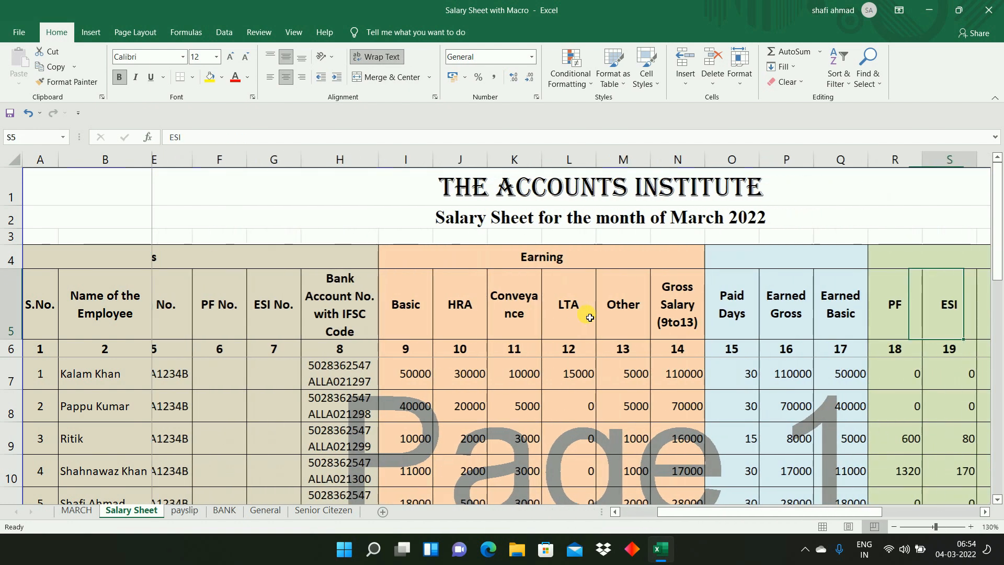
pyautogui.press('Left')
pyautogui.press('Left')
pyautogui.press('Left')
pyautogui.press('Left')
pyautogui.press('Left')
pyautogui.press('Left')
pyautogui.press('Left')
pyautogui.press('Left')
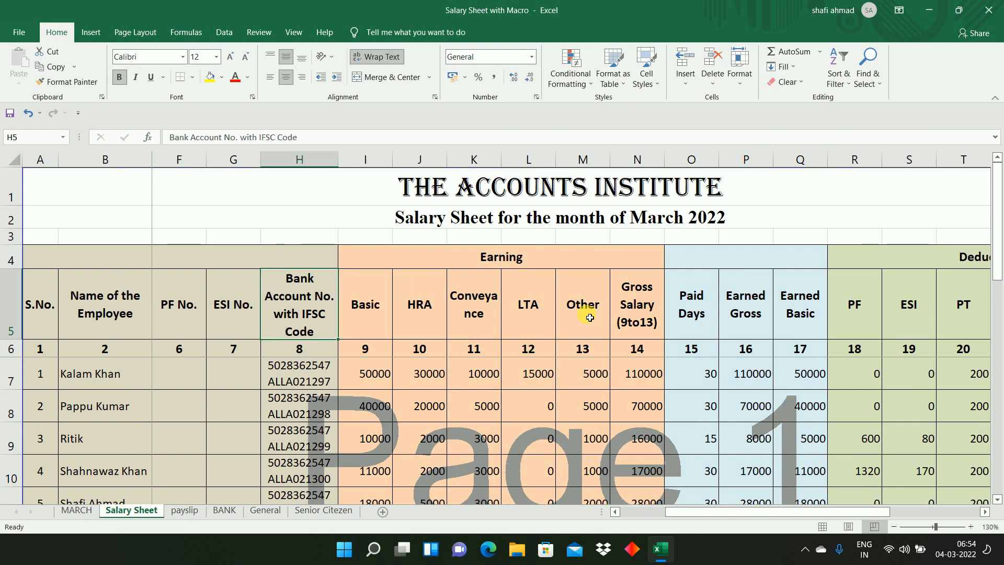
# Examine the Earning component headings in row 5: Basic, HRA, Conveyance, LTA and Other.
pyautogui.press('Right')
pyautogui.press('Right')
pyautogui.press('Right')
pyautogui.press('Right')
pyautogui.press('Right')
pyautogui.press('Right')
pyautogui.press('Right')
pyautogui.press('Left')
pyautogui.press('Left')
pyautogui.press('Left')
pyautogui.press('Left')
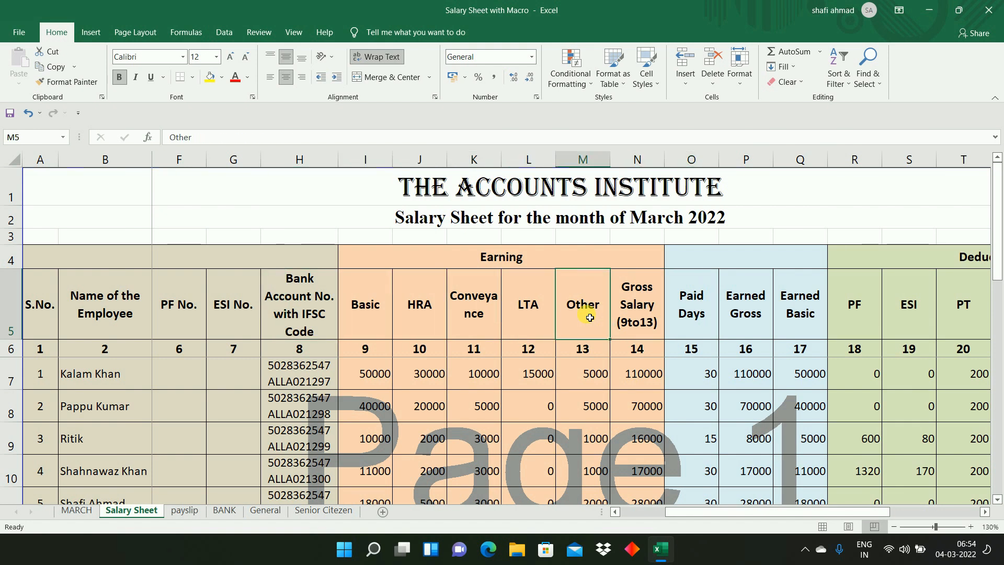
pyautogui.press('Left')
pyautogui.press('Left')
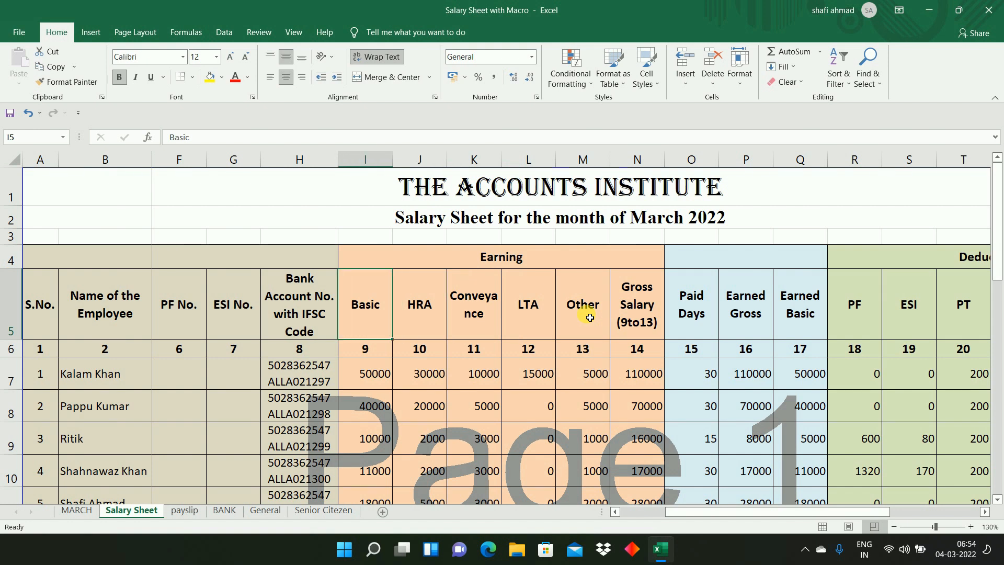
pyautogui.press('Right')
pyautogui.press('Right')
pyautogui.press('Right')
pyautogui.press('Right')
pyautogui.press('Left')
pyautogui.press('Left')
pyautogui.press('Left')
pyautogui.press('Left')
pyautogui.press('Right')
pyautogui.press('Right')
pyautogui.press('Right')
pyautogui.press('Right')
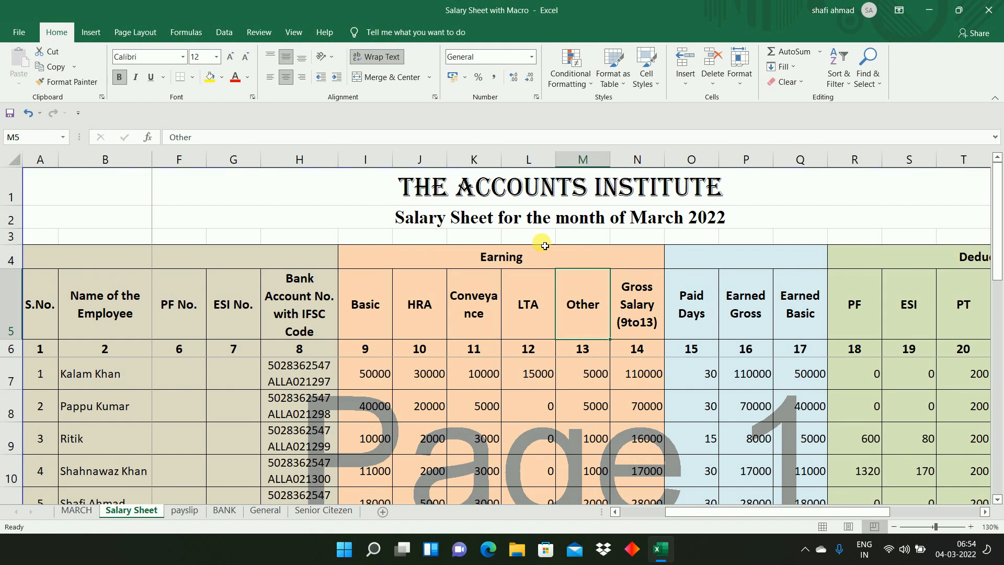
# Insert a blank column before Conveyance at column K, and undo the insertion.
pyautogui.click(477, 160)
pyautogui.moveTo(487, 166); pyautogui.dragTo(490, 171)
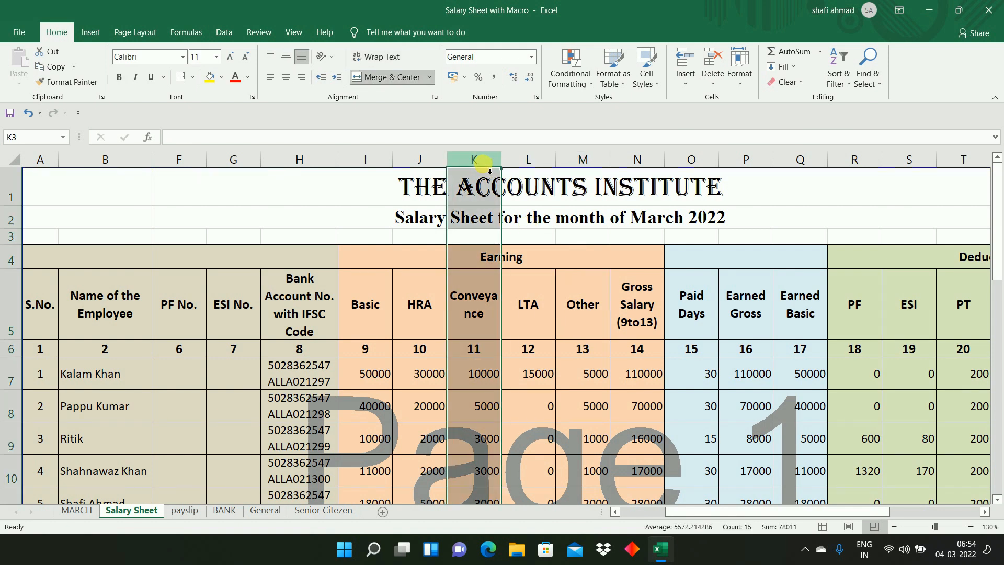
pyautogui.rightClick(484, 164)
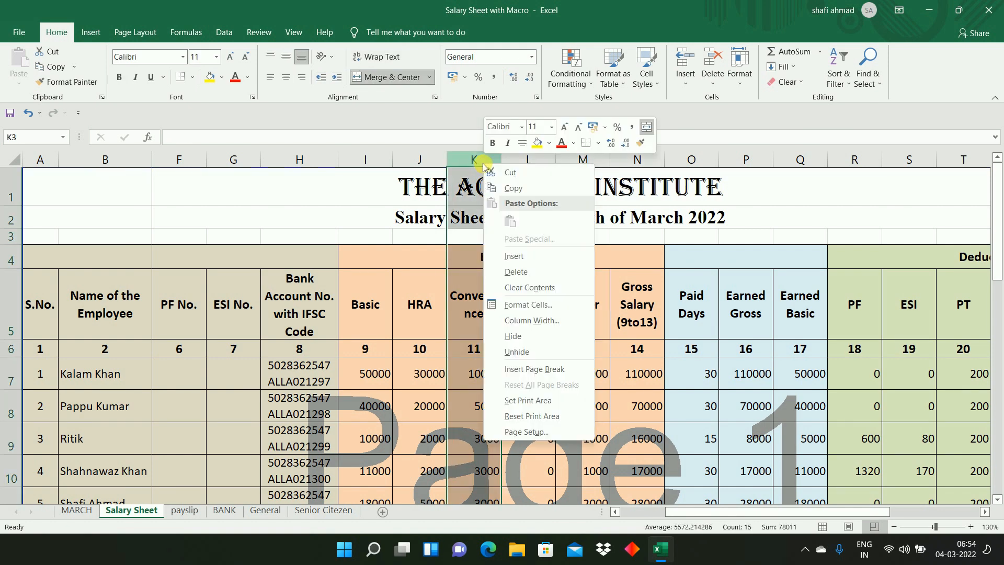
pyautogui.click(512, 254)
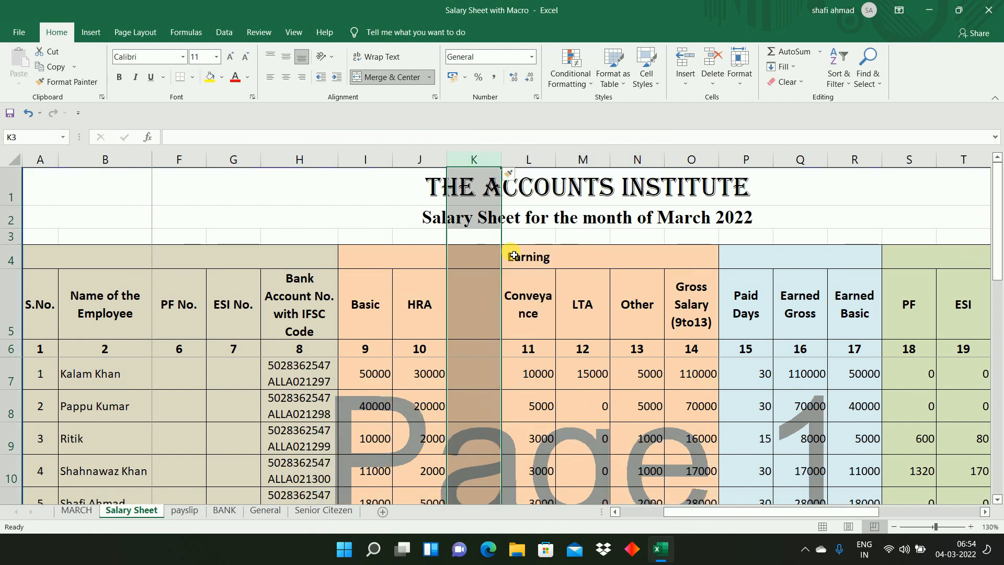
pyautogui.hotkey('ctrl', 'z')
# Check the Gross Salary sum formula in N7 and fill it down through N9.
pyautogui.click(640, 372)
pyautogui.hotkey('alt', '=')
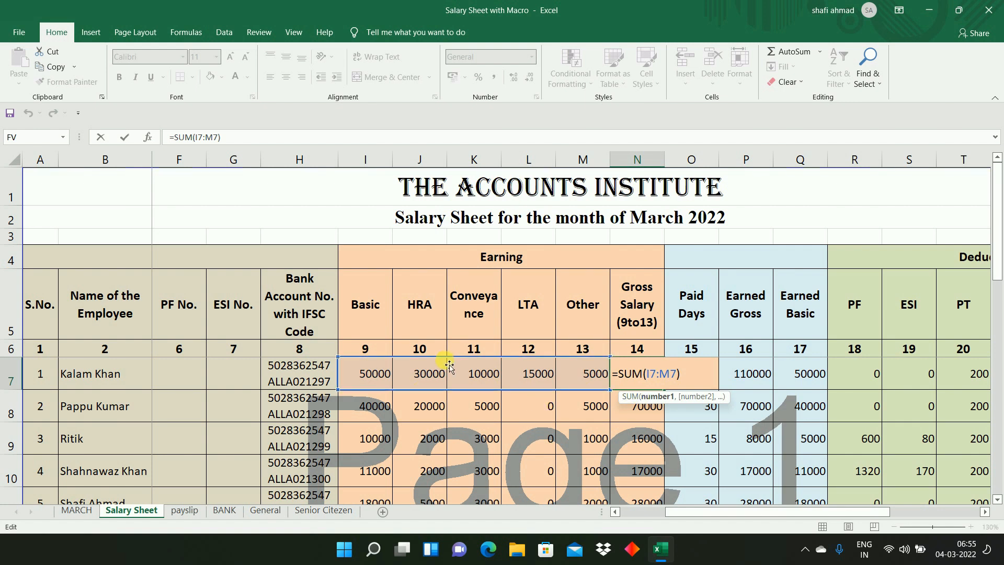
pyautogui.press('Escape')
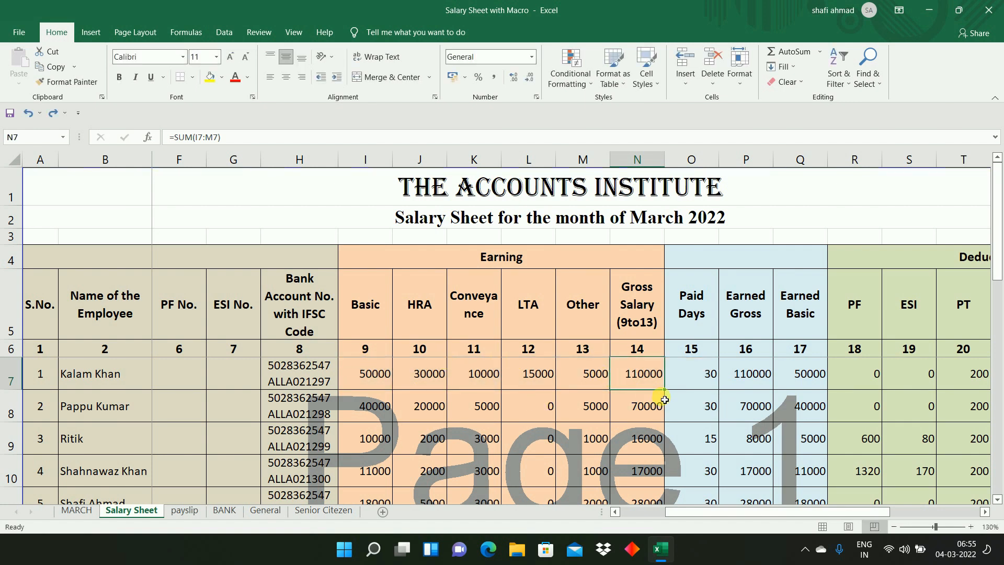
pyautogui.moveTo(668, 394); pyautogui.dragTo(671, 446)
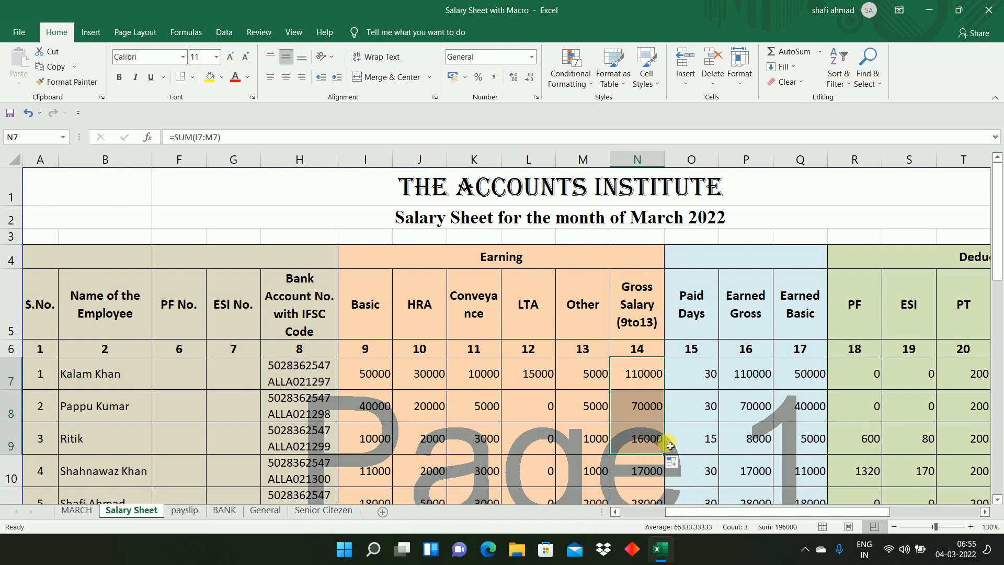
pyautogui.click(637, 381)
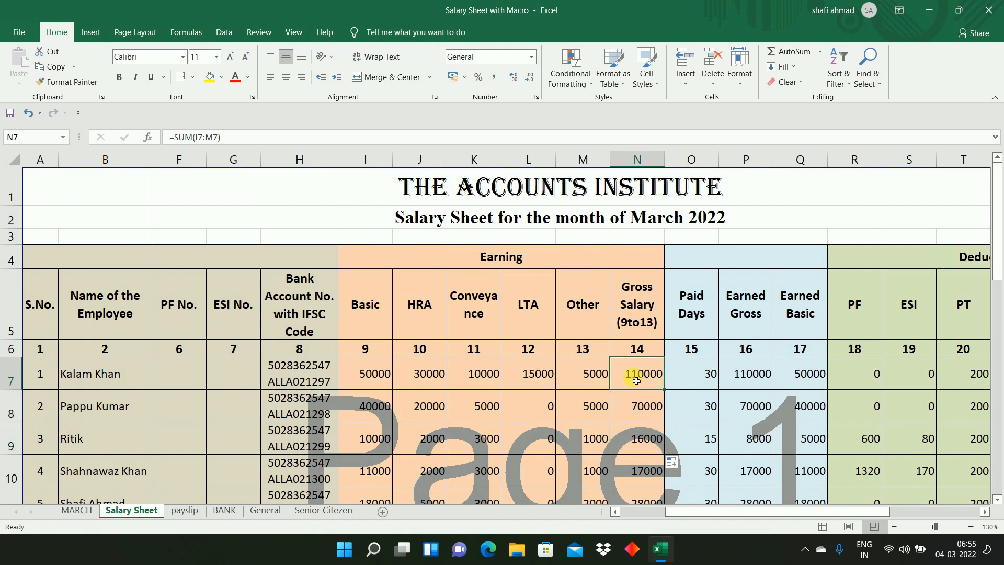
# Review the first employee's row 7 cells from Gross Salary through PT, ending on the Paid Days cell O7.
pyautogui.press('Right')
pyautogui.press('Right')
pyautogui.press('Right')
pyautogui.press('Right')
pyautogui.press('Right')
pyautogui.press('Right')
pyautogui.press('Left')
pyautogui.press('Left')
pyautogui.press('Left')
pyautogui.press('Left')
pyautogui.press('Left')
pyautogui.press('Left')
pyautogui.press('Right')
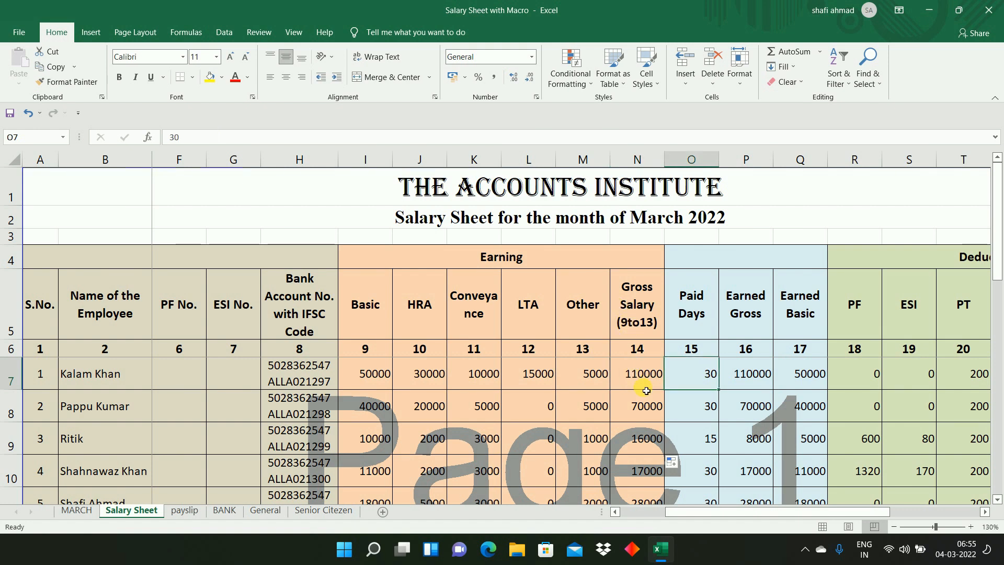
pyautogui.click(645, 381)
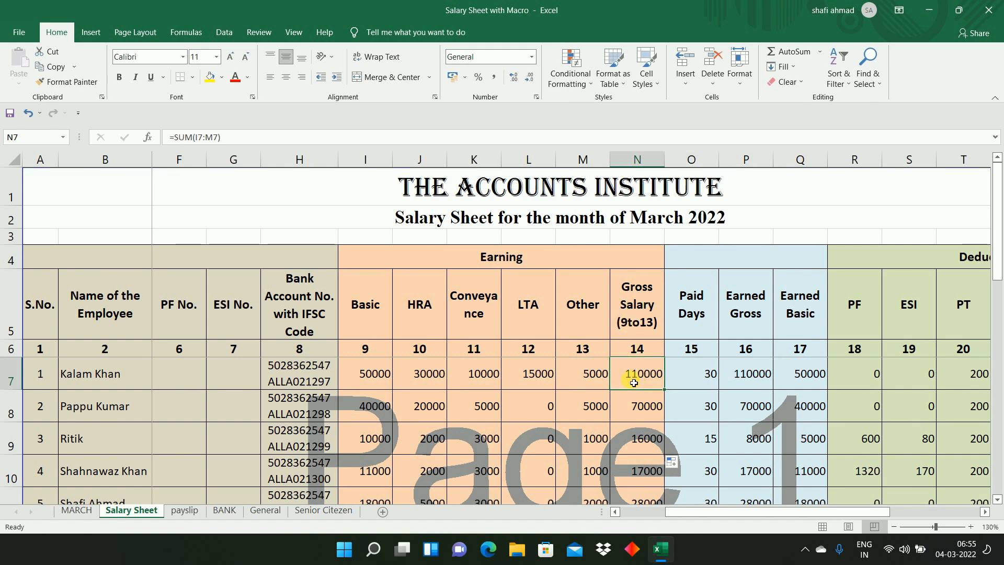
pyautogui.click(701, 376)
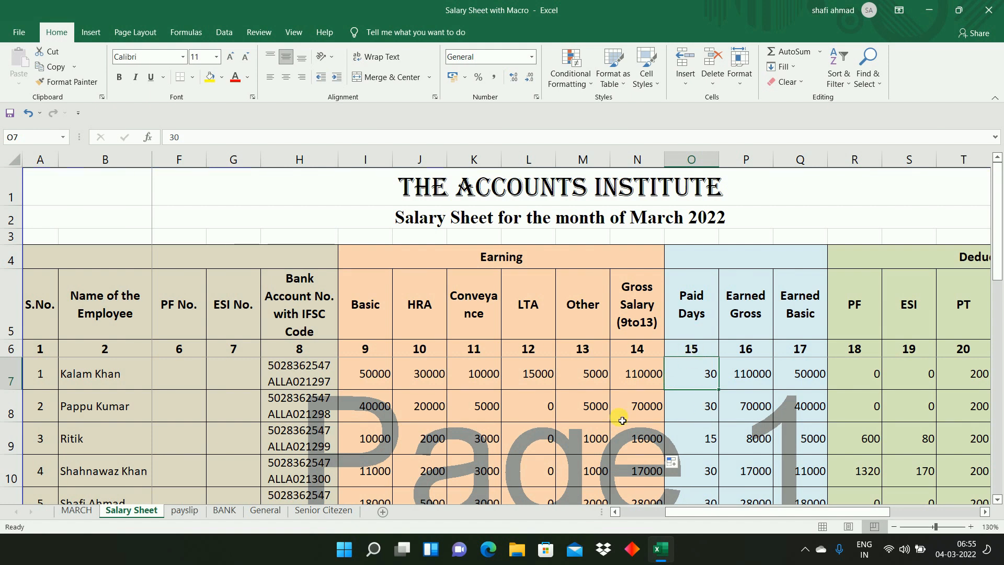
# Check the first two employees' names and the Paid Days formula in AP5 on the MARCH sheet, and return to the Salary Sheet.
pyautogui.click(77, 511)
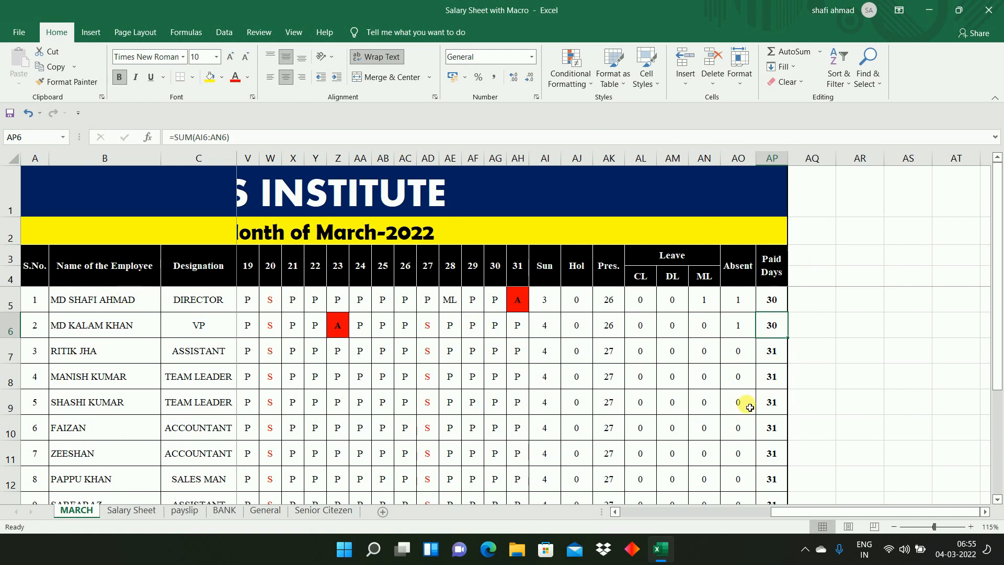
pyautogui.click(73, 301)
pyautogui.click(78, 317)
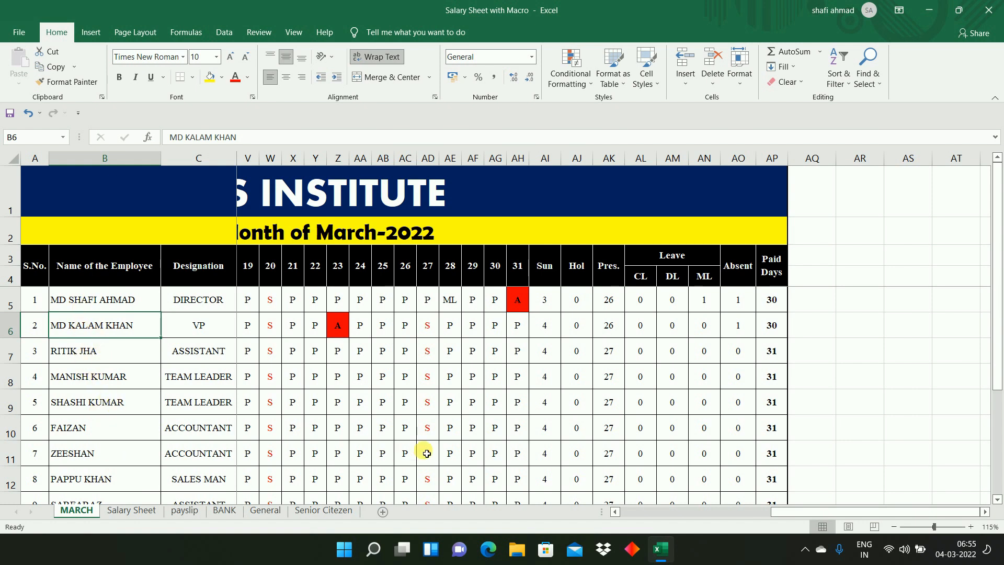
pyautogui.click(775, 302)
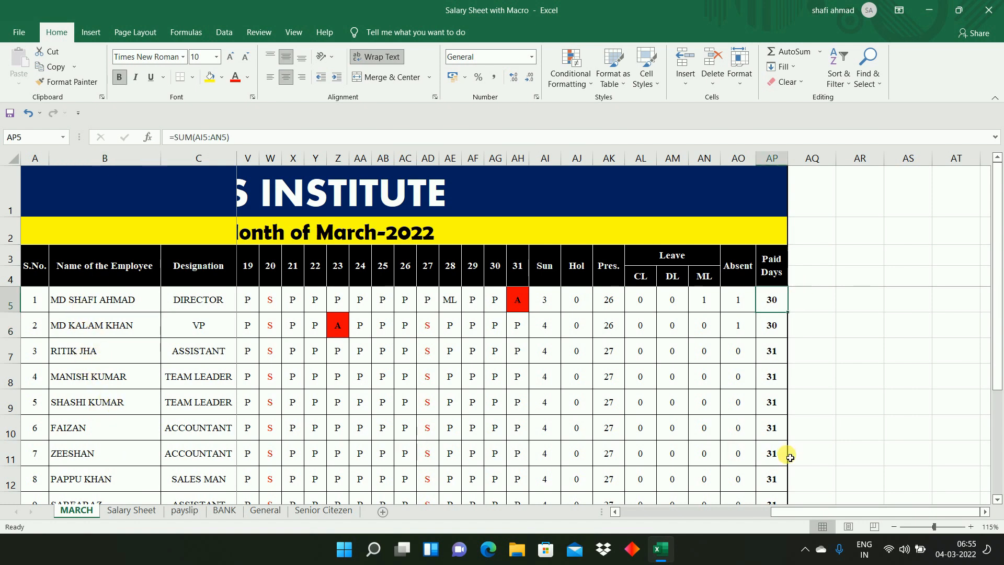
pyautogui.click(130, 510)
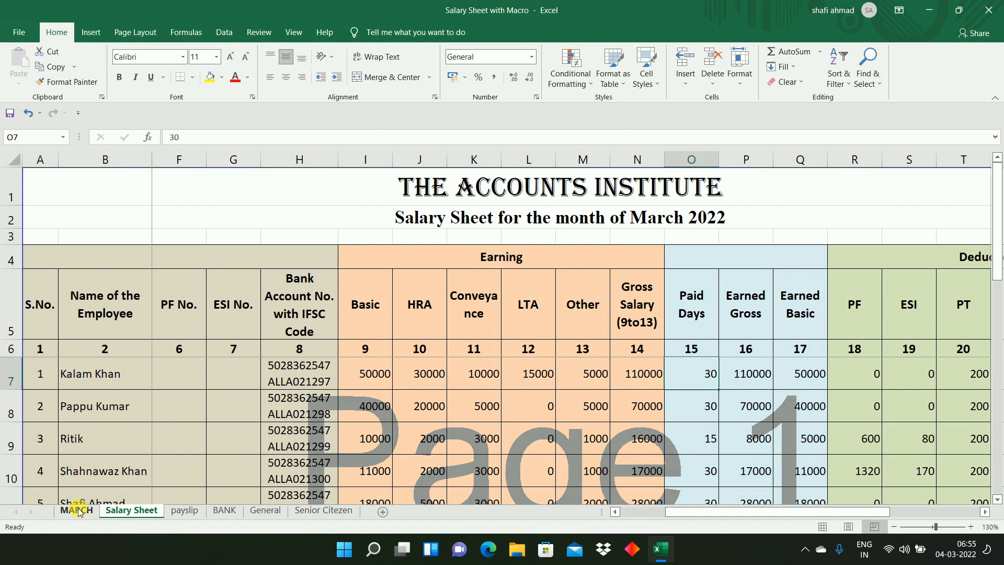
pyautogui.click(77, 510)
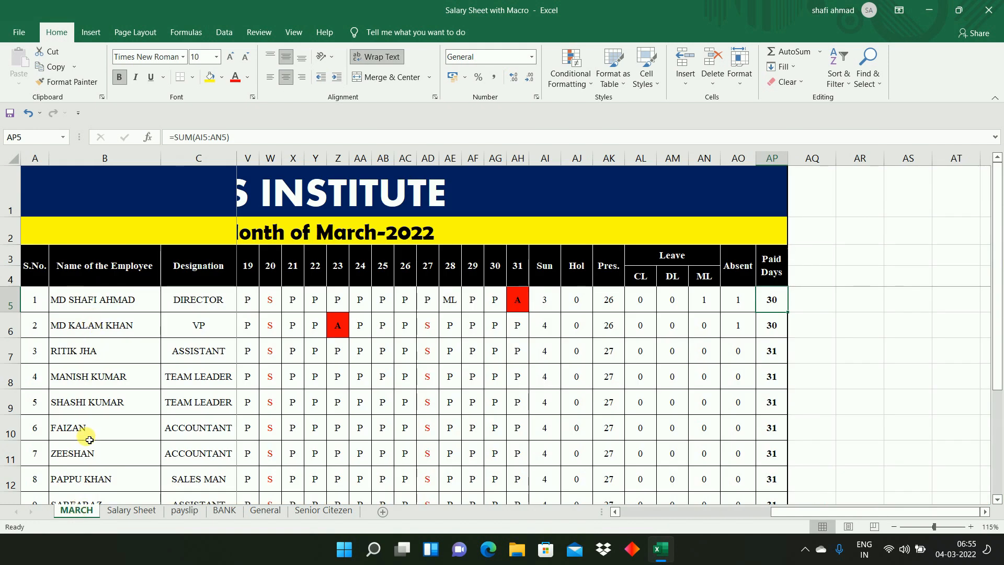
pyautogui.click(131, 511)
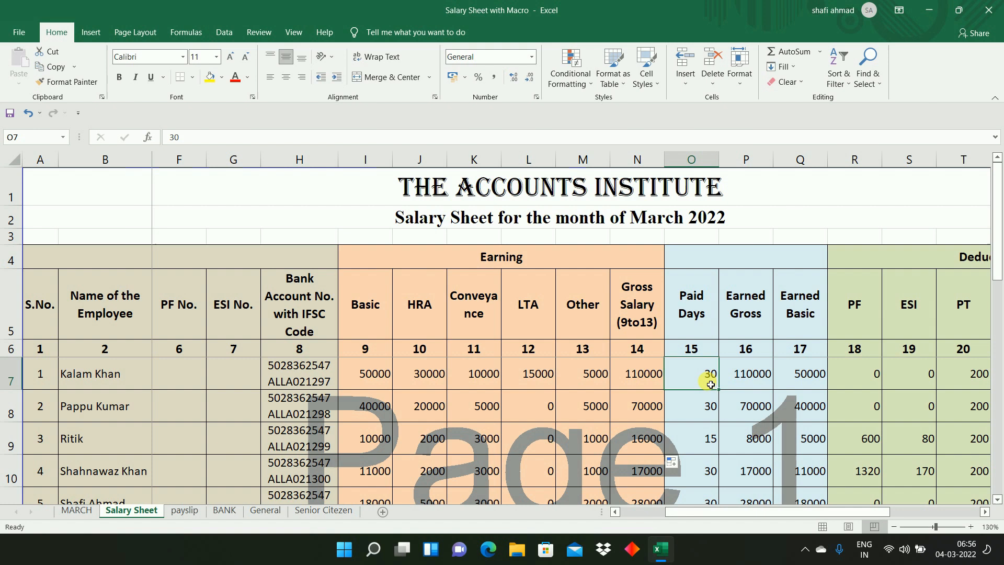
# Set the Paid Days in O7 to 31 and replace the Earned Gross in P7 with =ROUND(N7/31*O7,0).
pyautogui.doubleClick(752, 375)
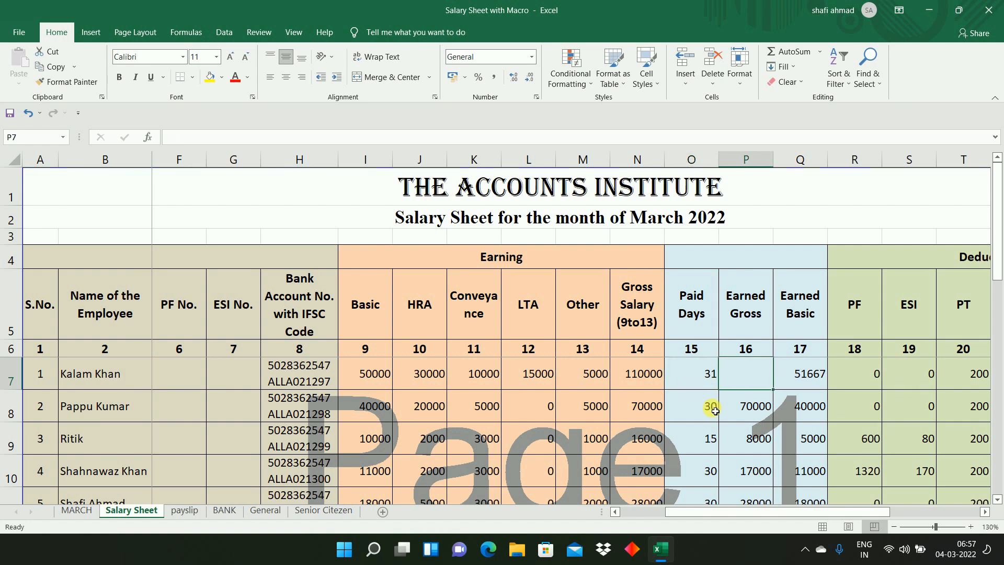
pyautogui.click(702, 385)
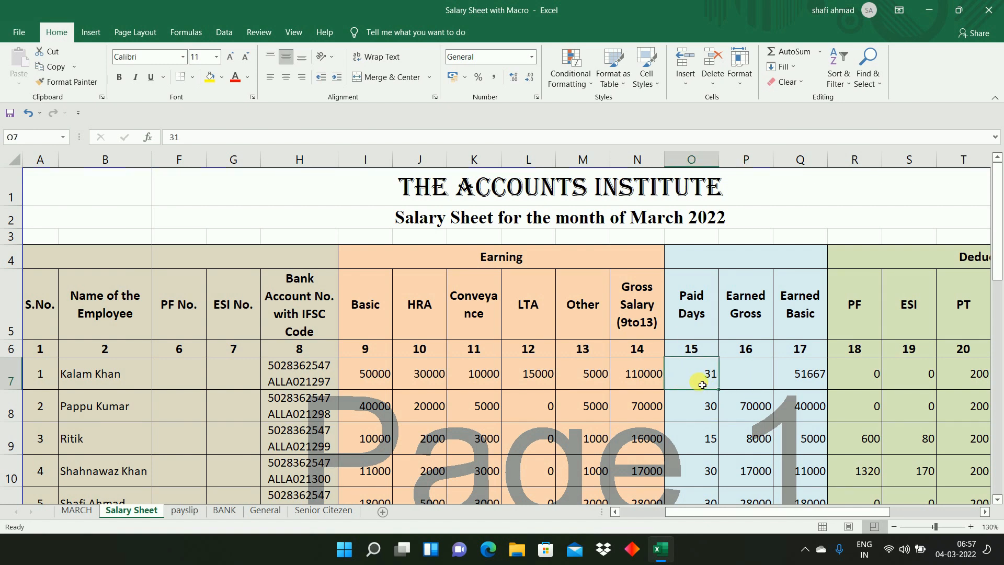
pyautogui.click(735, 375)
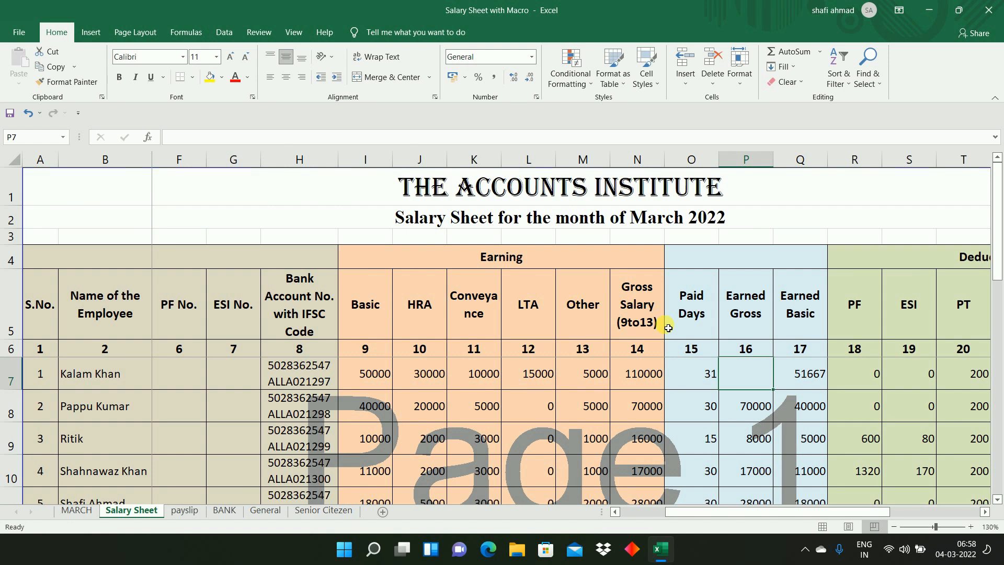
pyautogui.write('=')
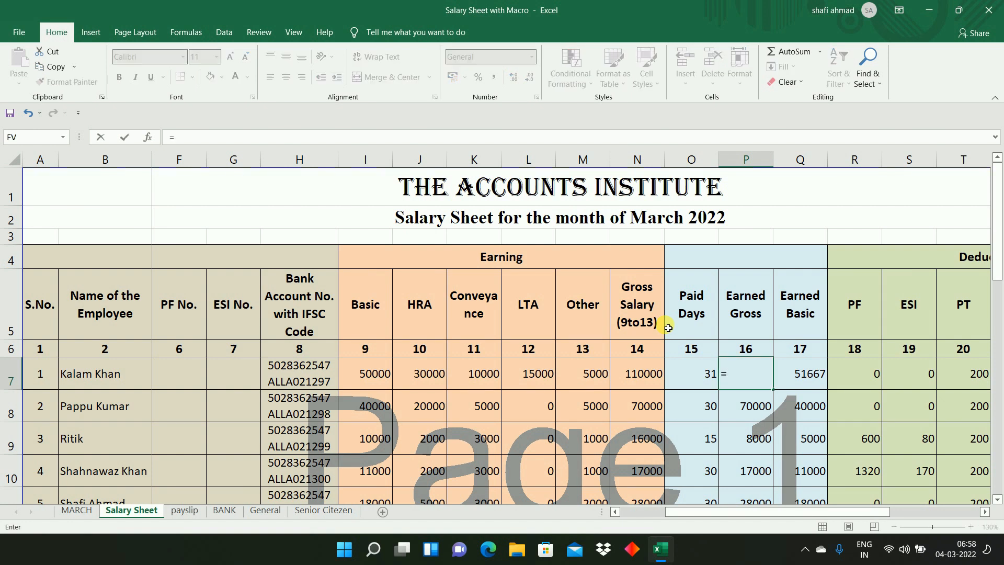
pyautogui.write('ROUND(')
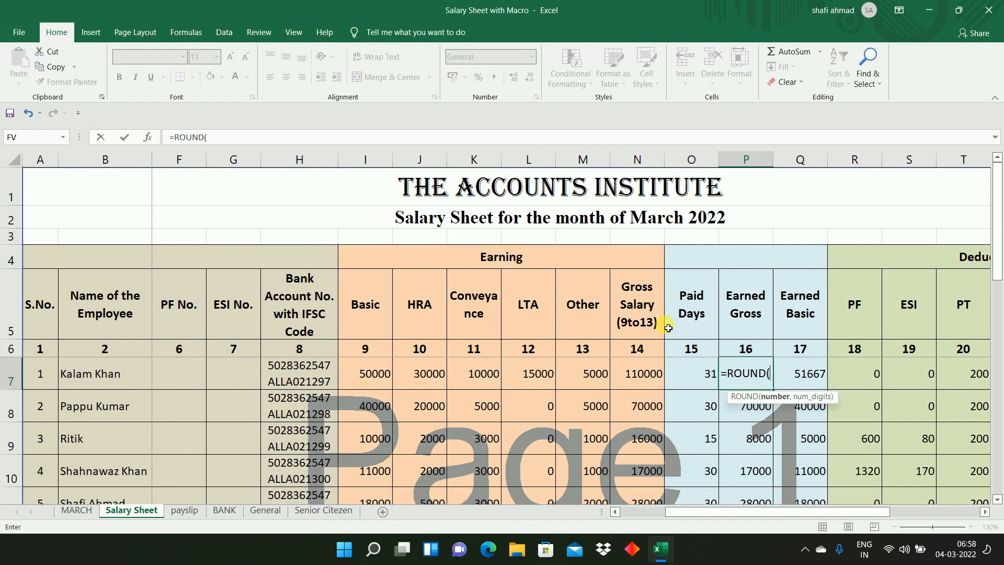
pyautogui.click(634, 373)
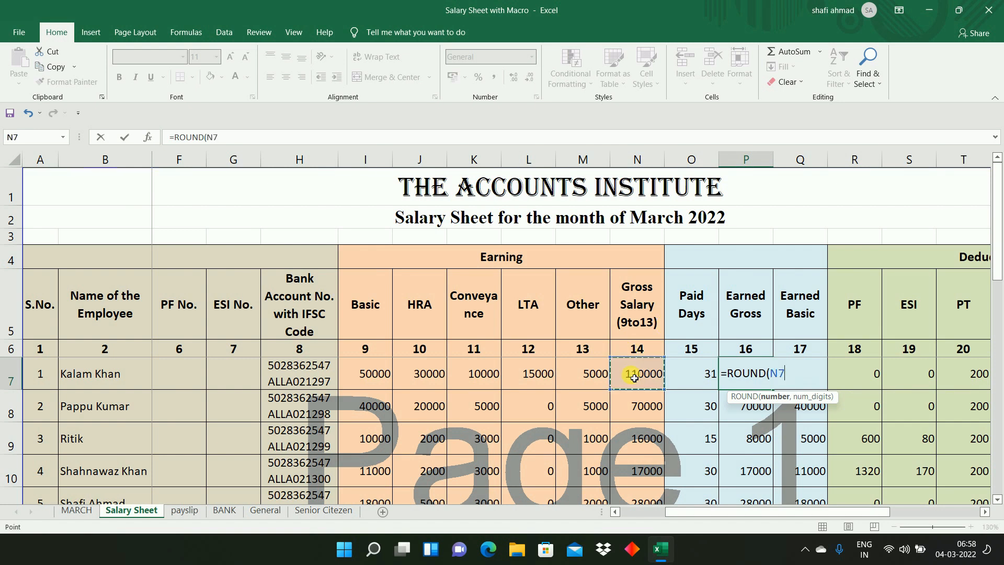
pyautogui.write('/31*')
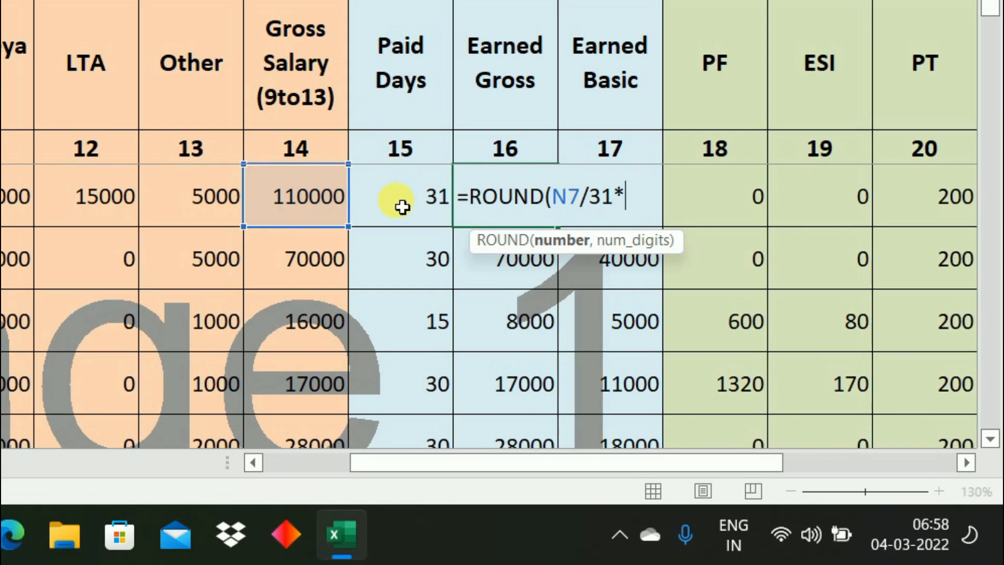
pyautogui.click(402, 205)
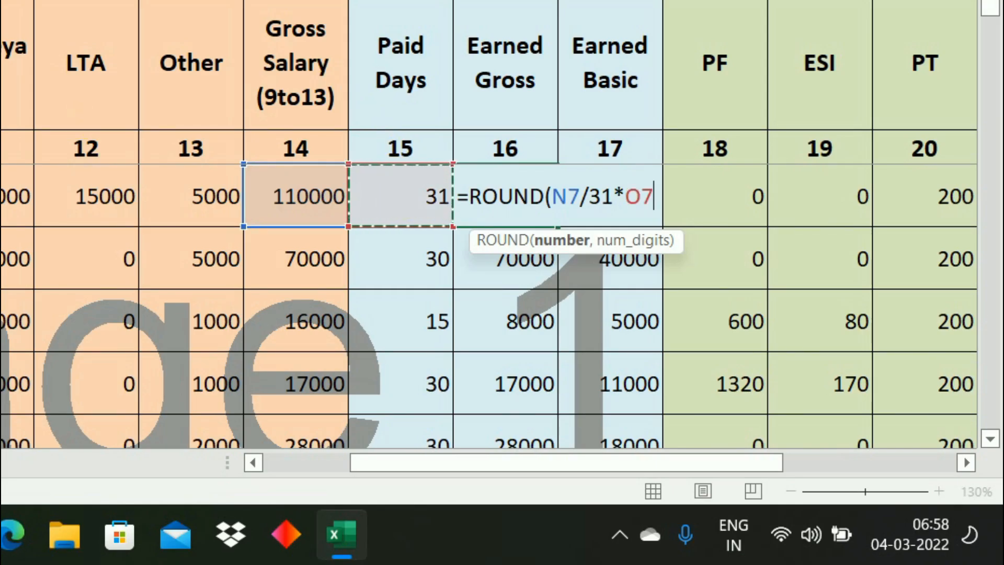
pyautogui.write(',0)')
pyautogui.press('Return')
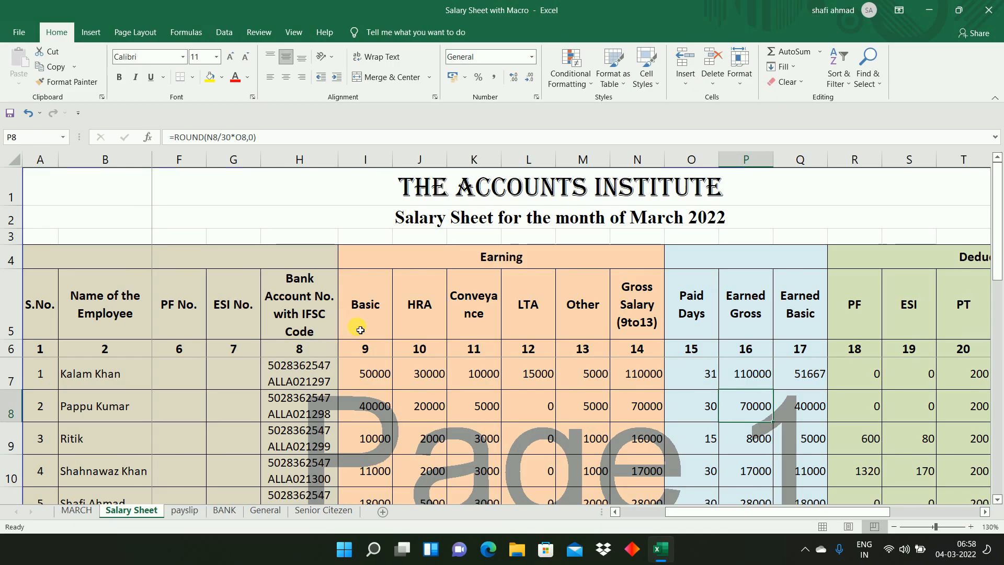
# Test the Earned Gross formula by setting the Paid Days in O7 first to 30 and finally to 25.
pyautogui.click(743, 384)
pyautogui.click(707, 379)
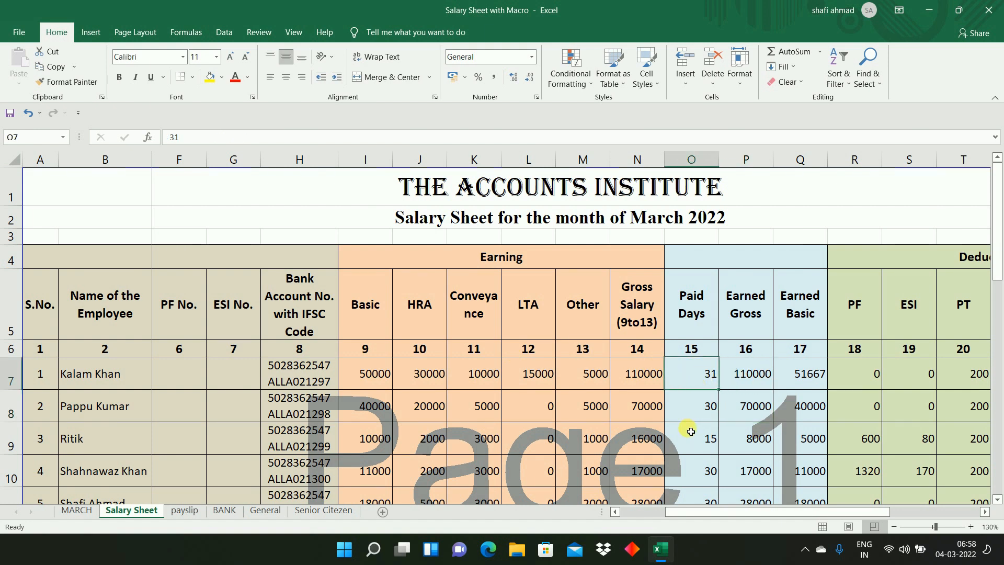
pyautogui.write('30')
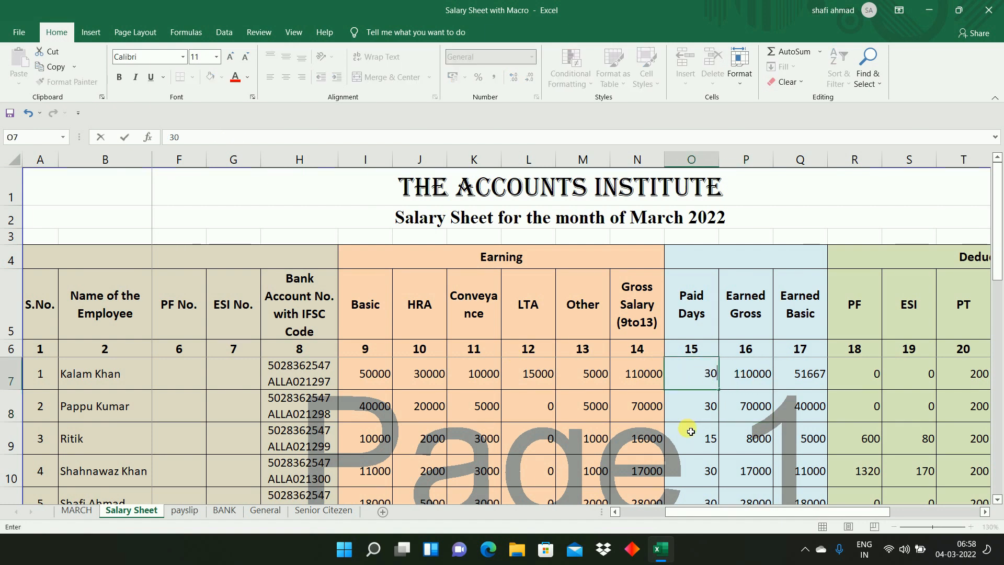
pyautogui.press('Tab')
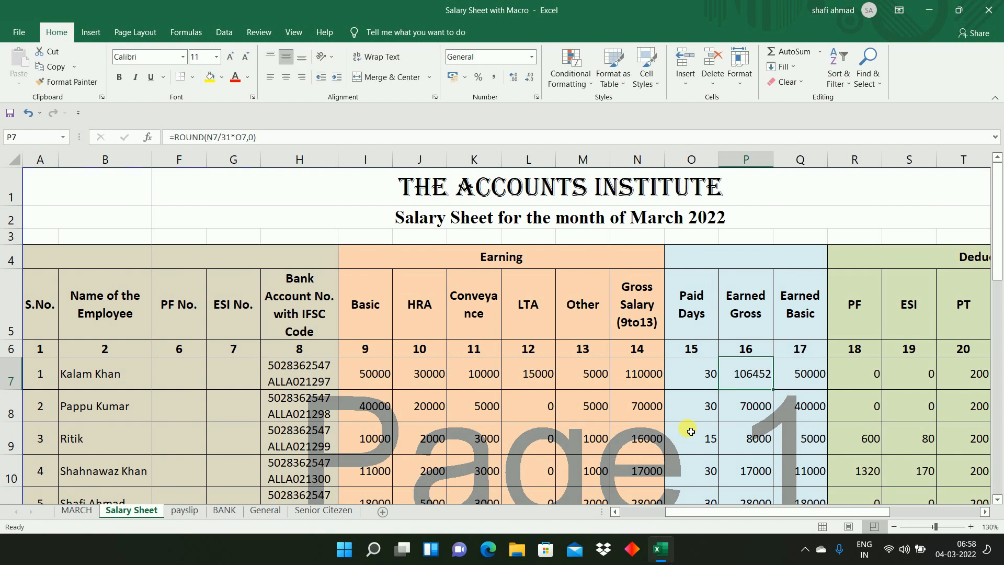
pyautogui.click(703, 384)
pyautogui.write('25')
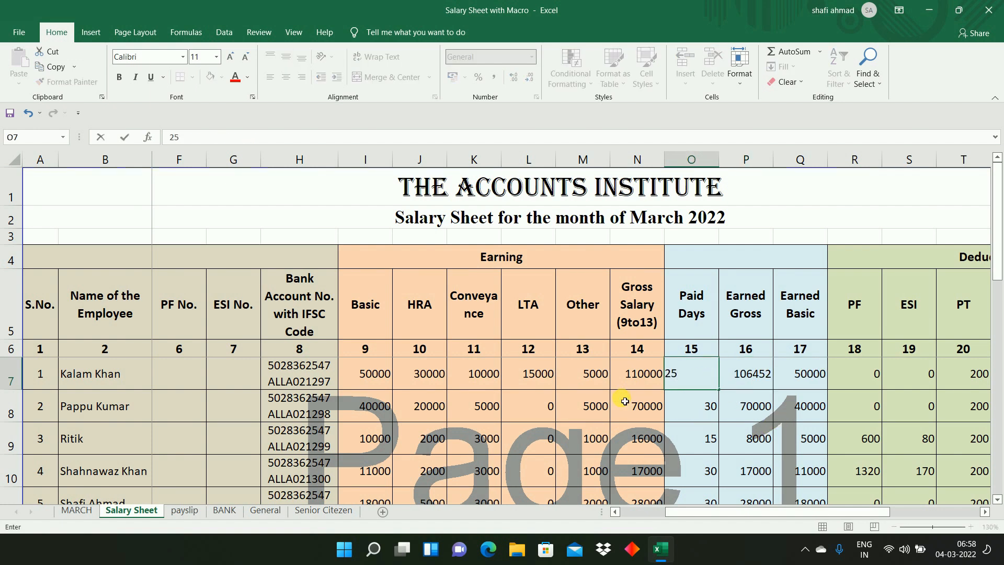
pyautogui.press('Tab')
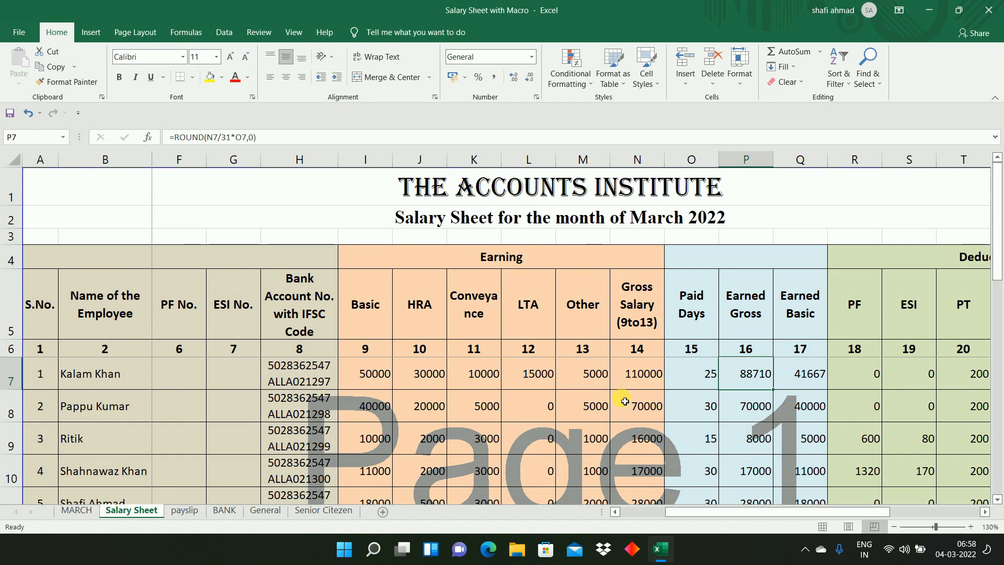
# Fill the Earned Gross formula from P7 down to the last employee in P18 and check the copied formula there.
pyautogui.moveTo(777, 395); pyautogui.dragTo(771, 451)
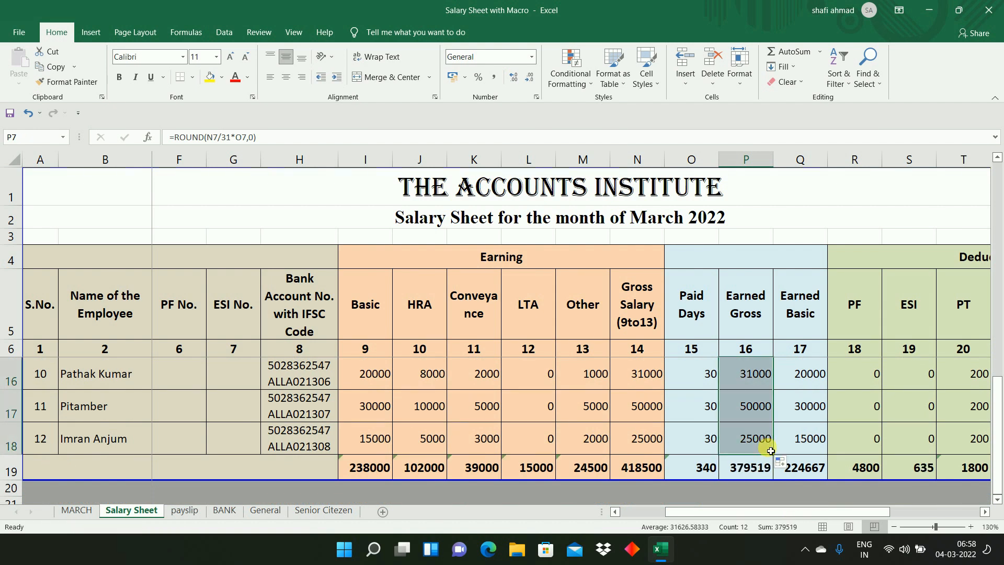
pyautogui.click(764, 431)
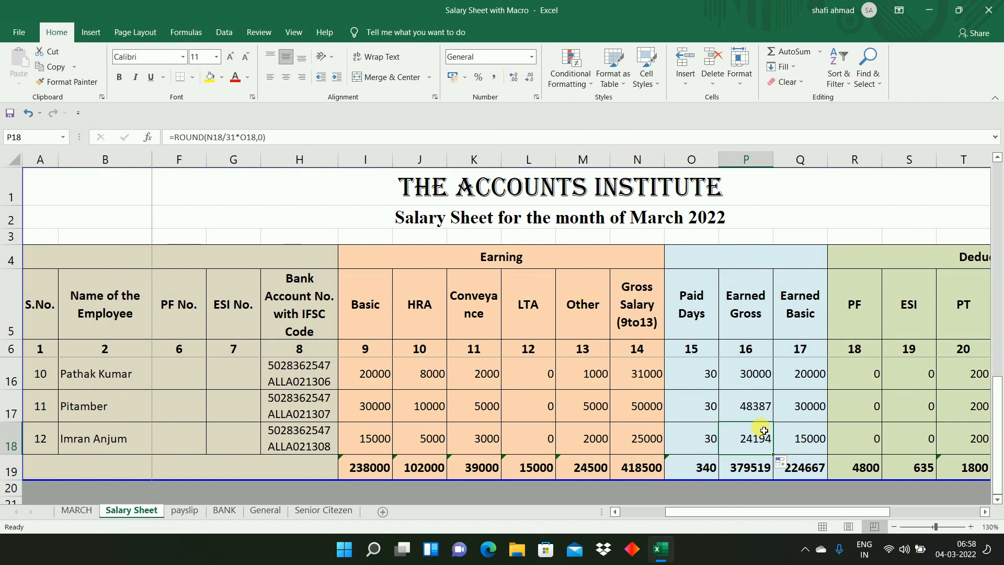
# Compare the Earned Basic formula in Q7 with the Earned Gross formula in P7.
pyautogui.scroll(3, 764, 431)
pyautogui.click(819, 385)
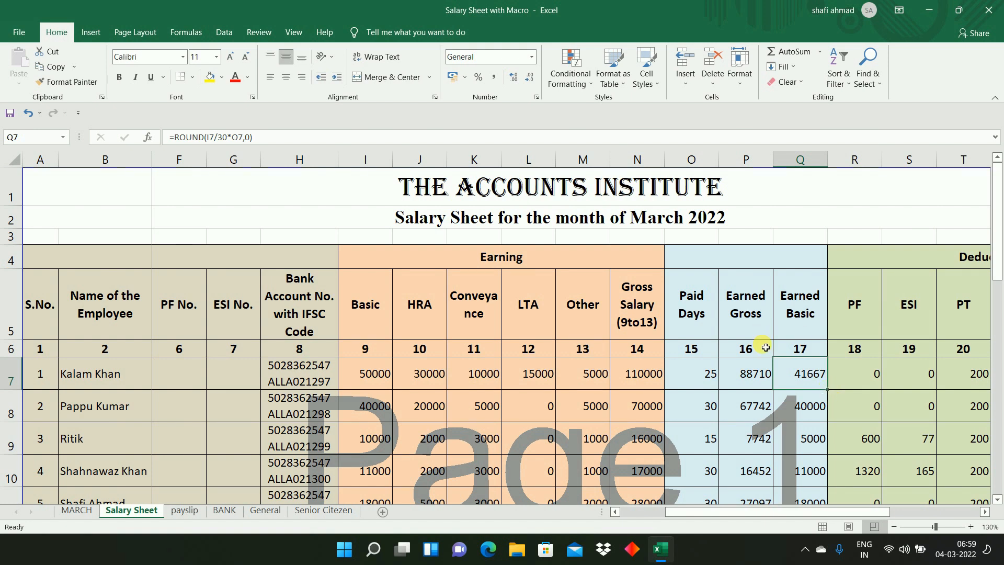
pyautogui.click(750, 378)
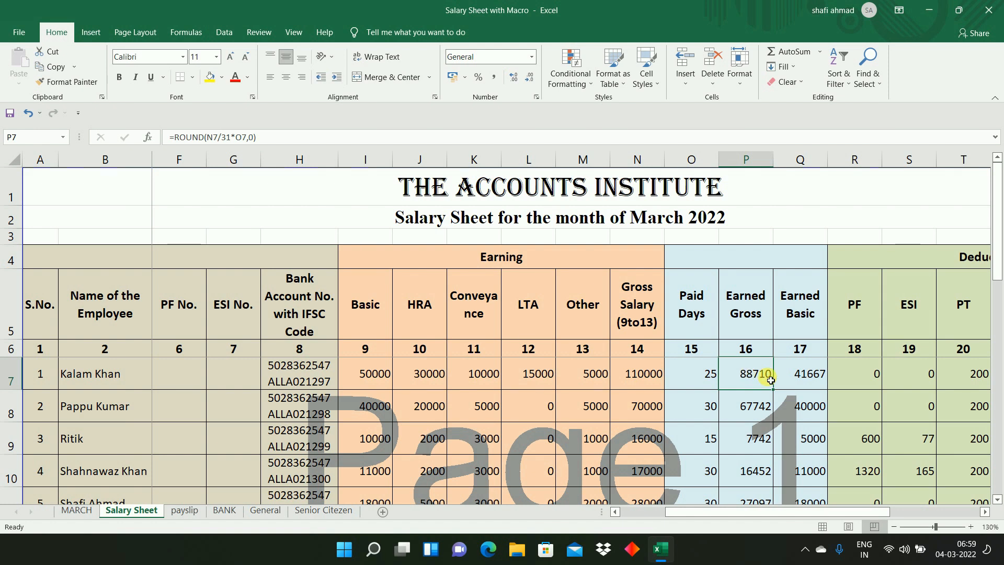
pyautogui.click(810, 383)
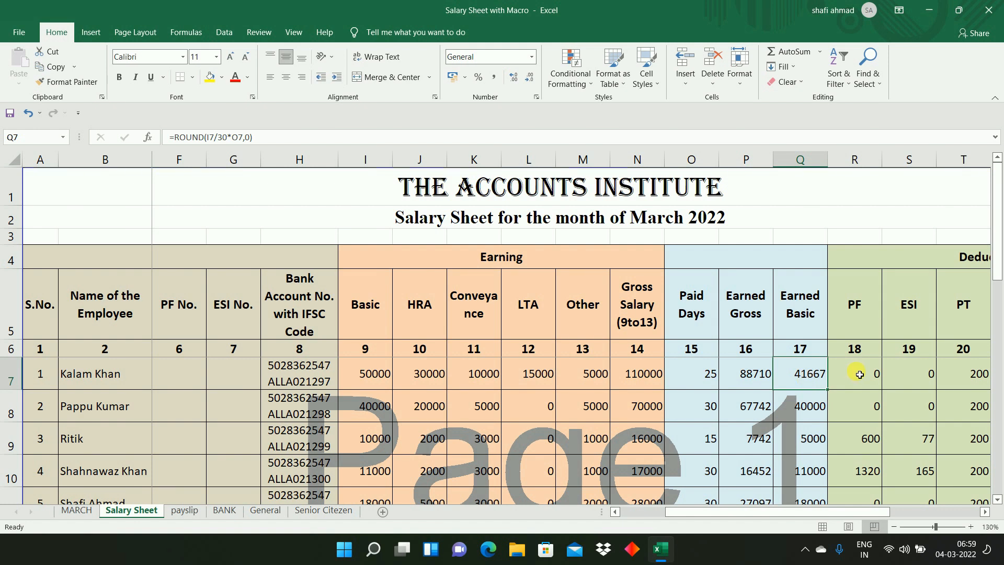
# Replace the Earned Basic formula in Q7 with =ROUND(I7/31*O7,0).
pyautogui.doubleClick(813, 376)
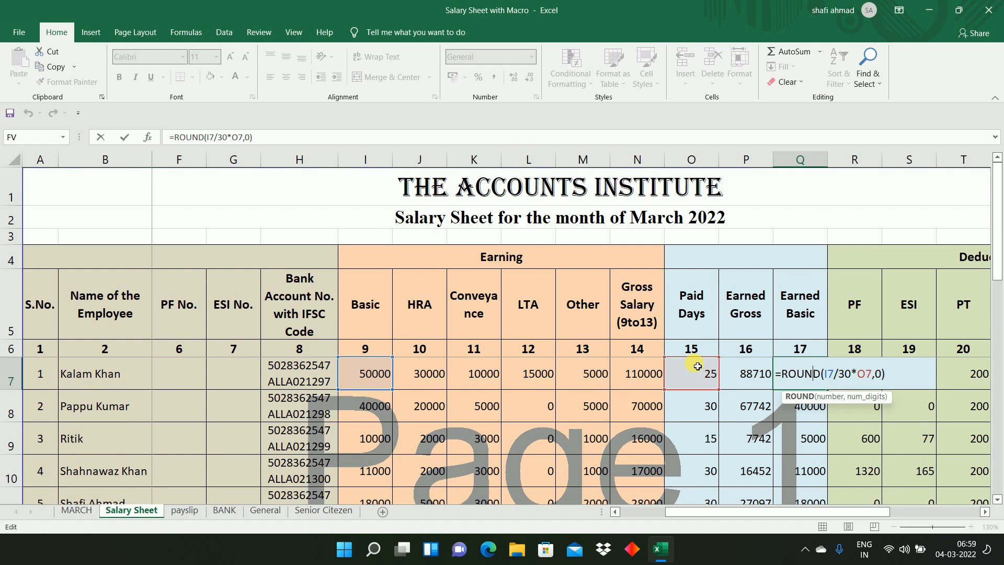
pyautogui.hotkey('ctrl', 'Return')
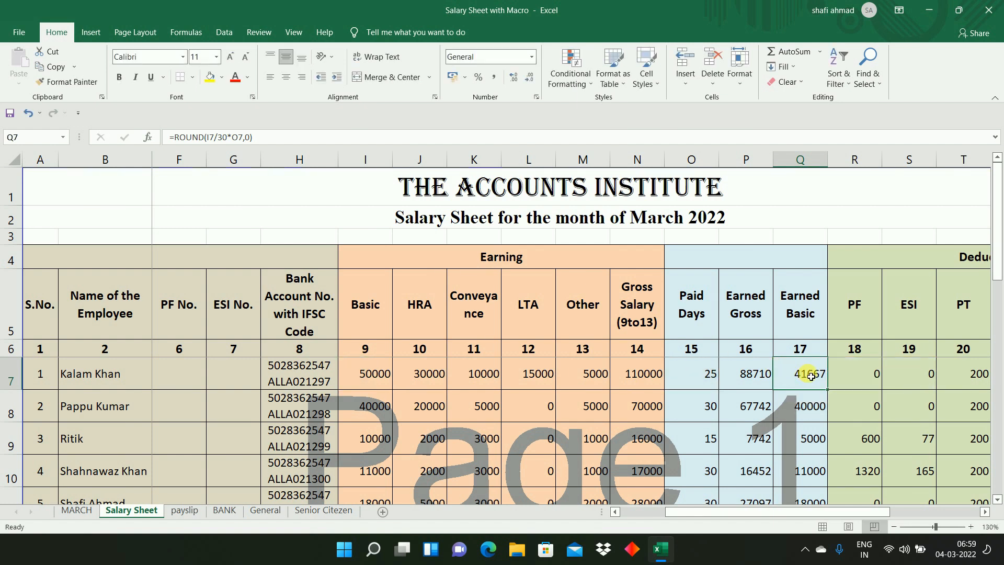
pyautogui.write('=')
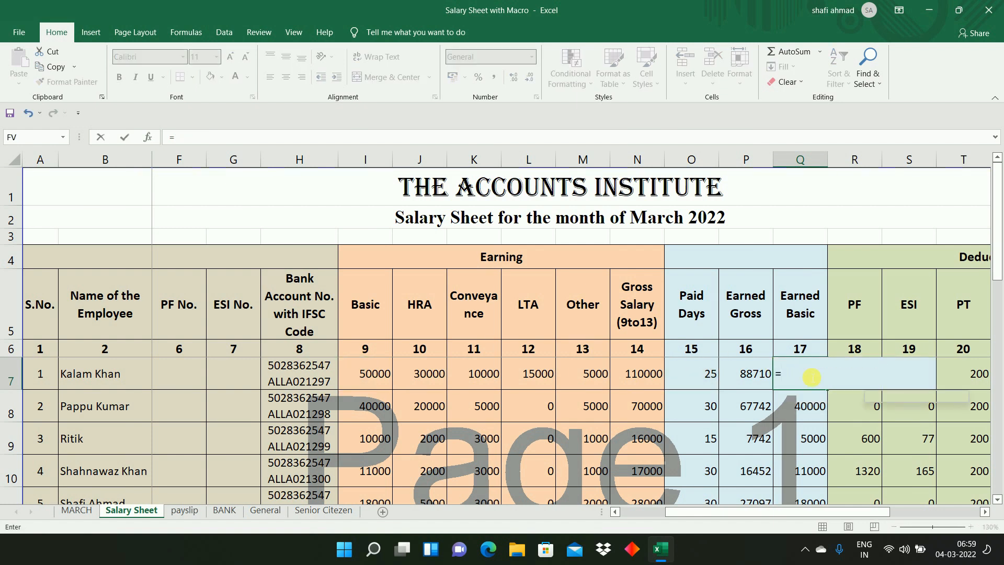
pyautogui.write('ROUND(')
pyautogui.press('Left')
pyautogui.press('Left')
pyautogui.press('Left')
pyautogui.press('Left')
pyautogui.press('Left')
pyautogui.press('Left')
pyautogui.press('Left')
pyautogui.press('Left')
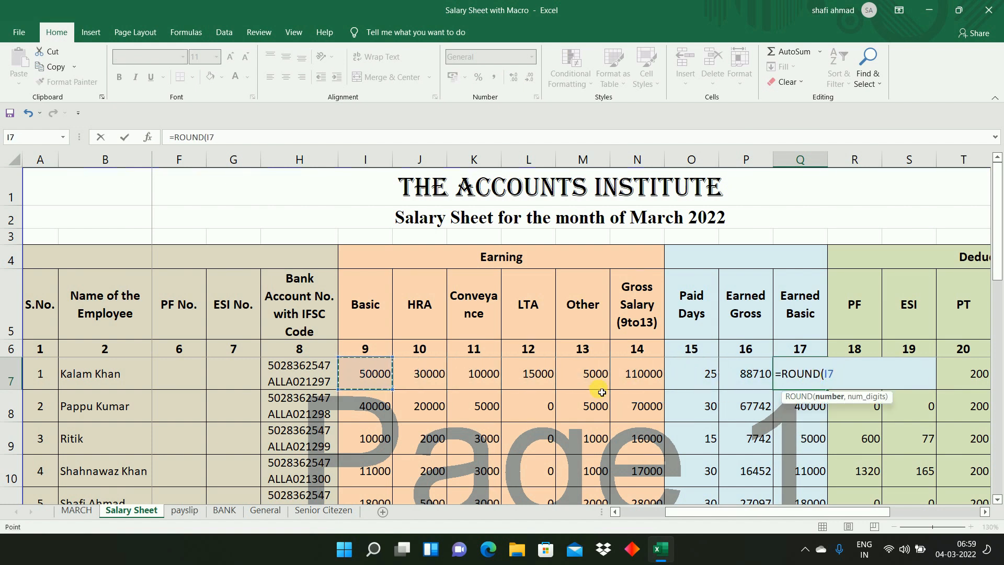
pyautogui.write('/31*')
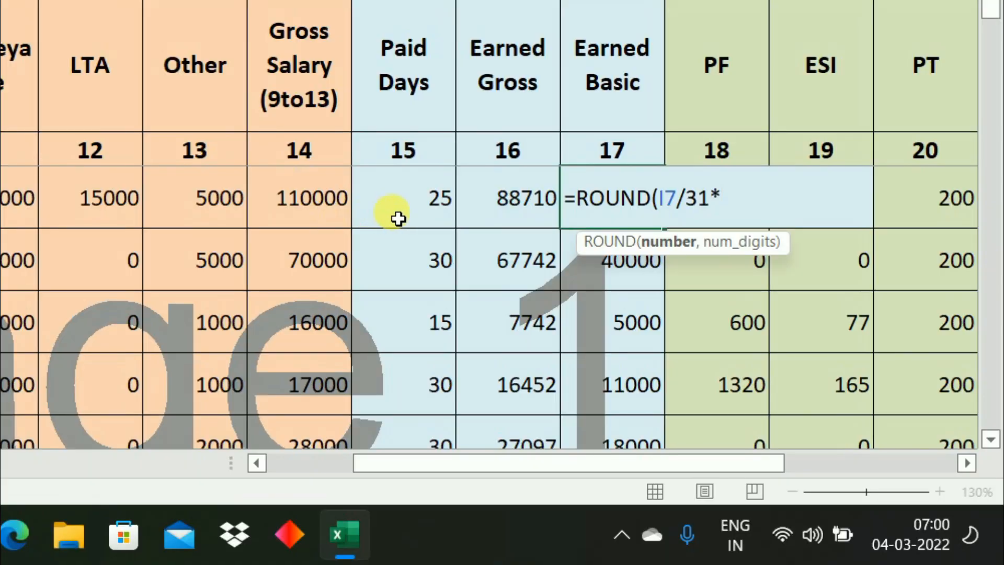
pyautogui.click(693, 384)
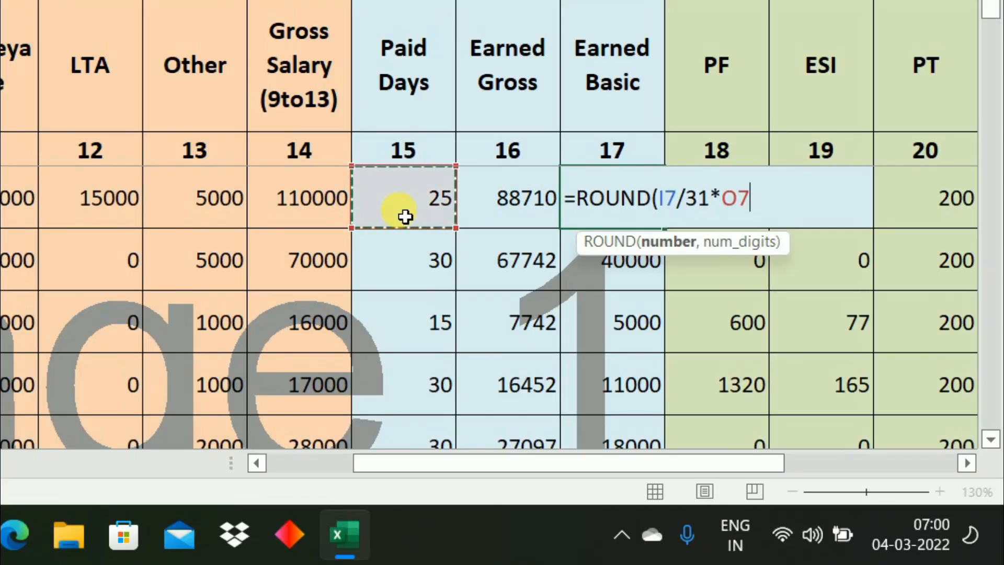
pyautogui.write(',0)')
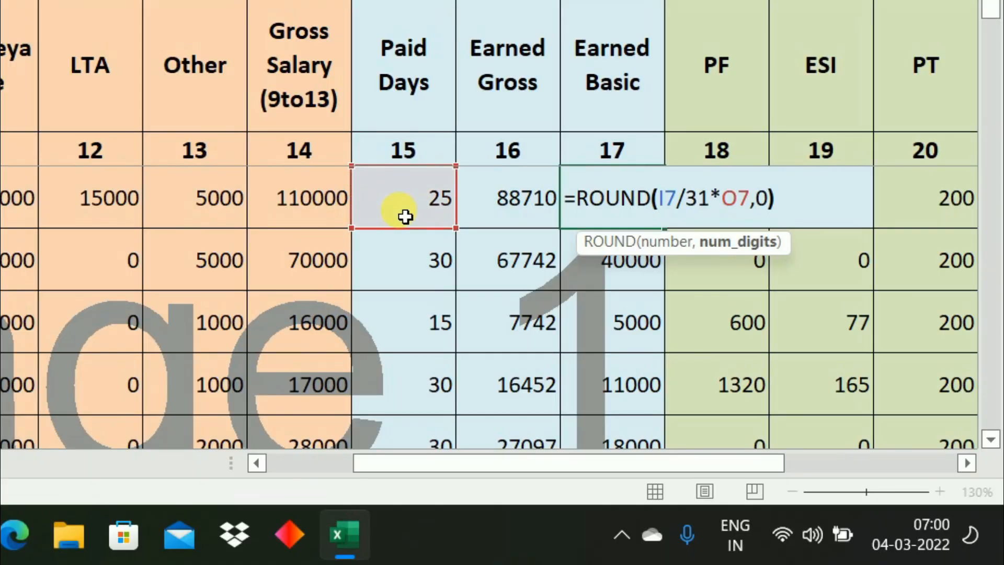
pyautogui.press('Return')
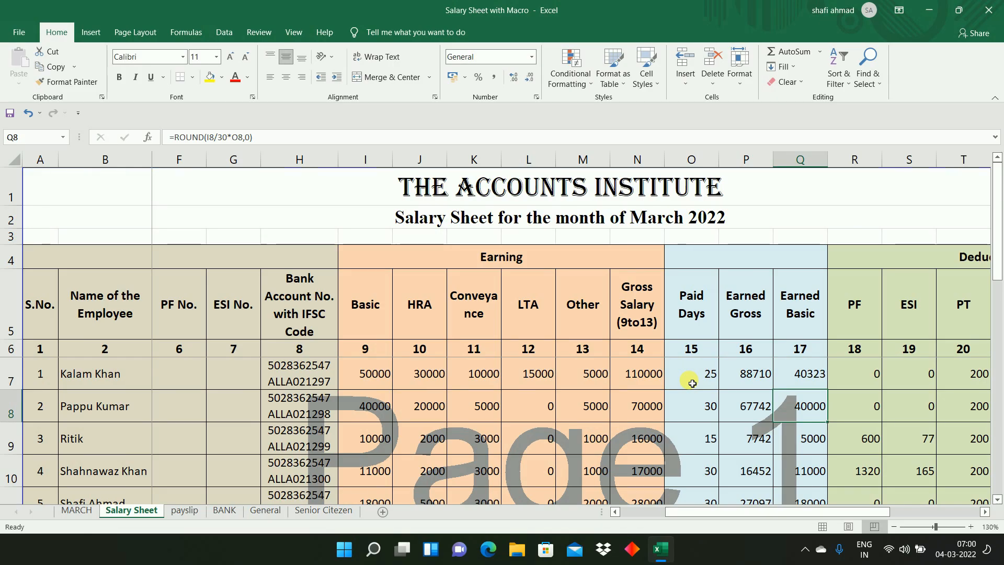
# Fill the Earned Basic formula from Q7 down to the last employee in Q18.
pyautogui.press('Up')
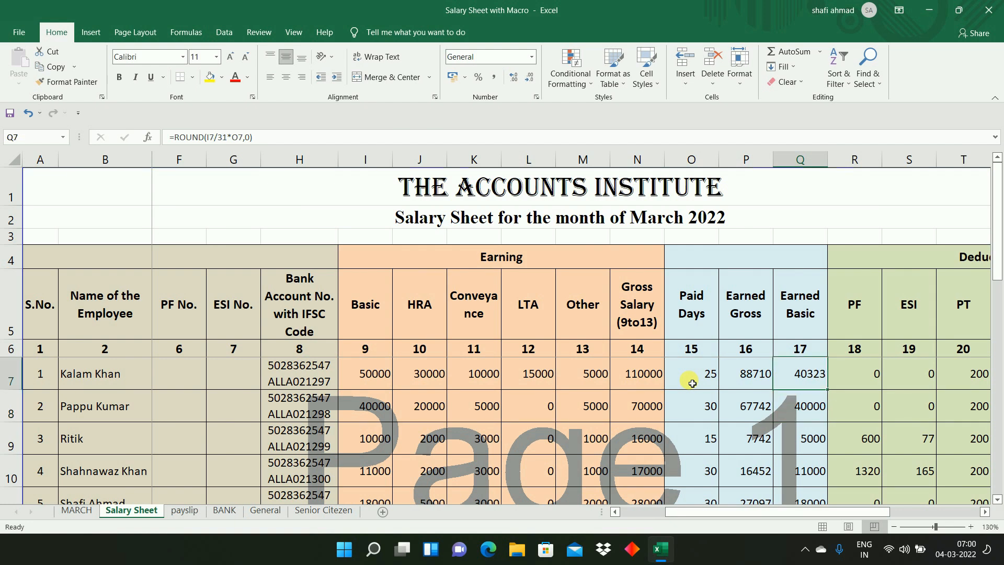
pyautogui.hotkey('ctrl', 'shift', 'Down')
pyautogui.hotkey('shift', 'Up')
pyautogui.hotkey('ctrl', 'd')
# Examine row 7's deduction cells from PF to Advance against Salary, the Earned Basic in Q7 and the Basic in I7.
pyautogui.press('Right')
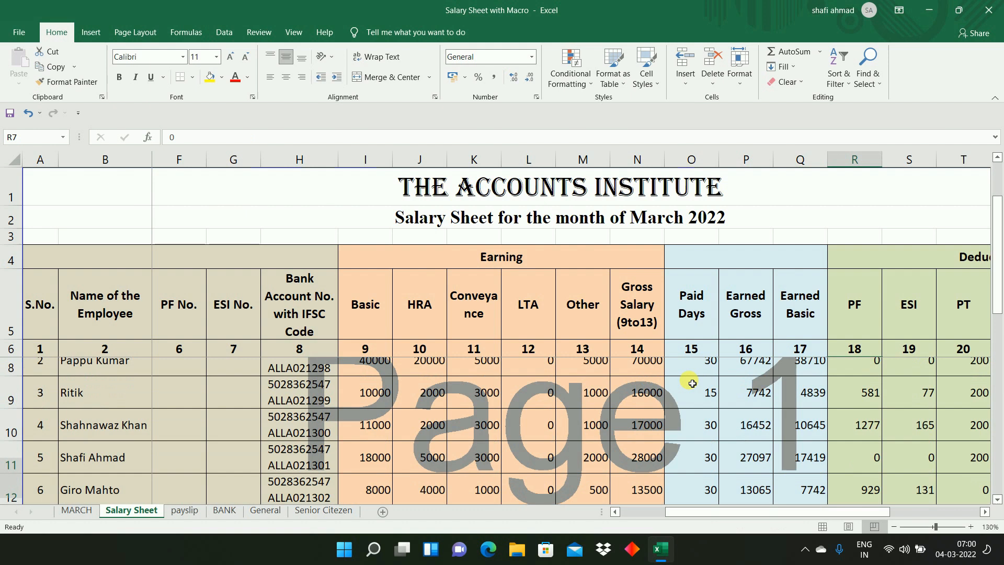
pyautogui.press('Right')
pyautogui.press('Right')
pyautogui.press('Right')
pyautogui.press('Right')
pyautogui.press('Left')
pyautogui.press('Left')
pyautogui.press('Left')
pyautogui.press('Left')
pyautogui.press('Left')
pyautogui.press('Right')
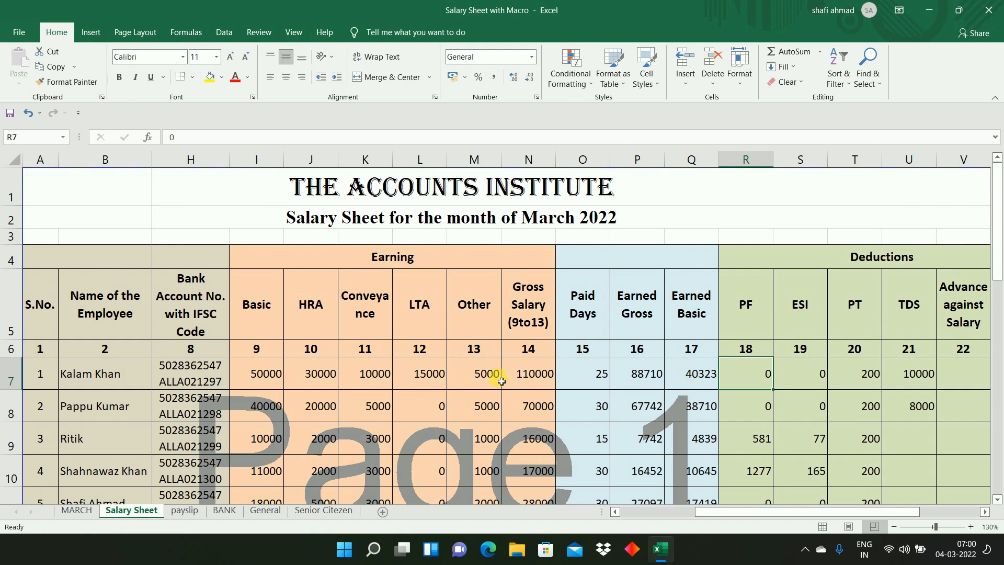
pyautogui.click(274, 374)
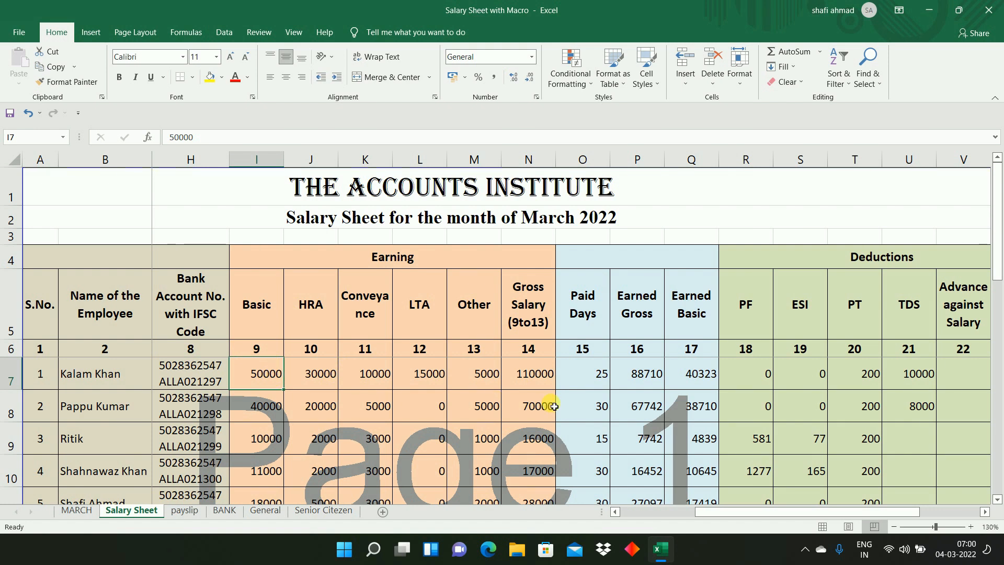
# Enter =ROUND(Q7*12/100,0) as the PF deduction in R7.
pyautogui.click(707, 380)
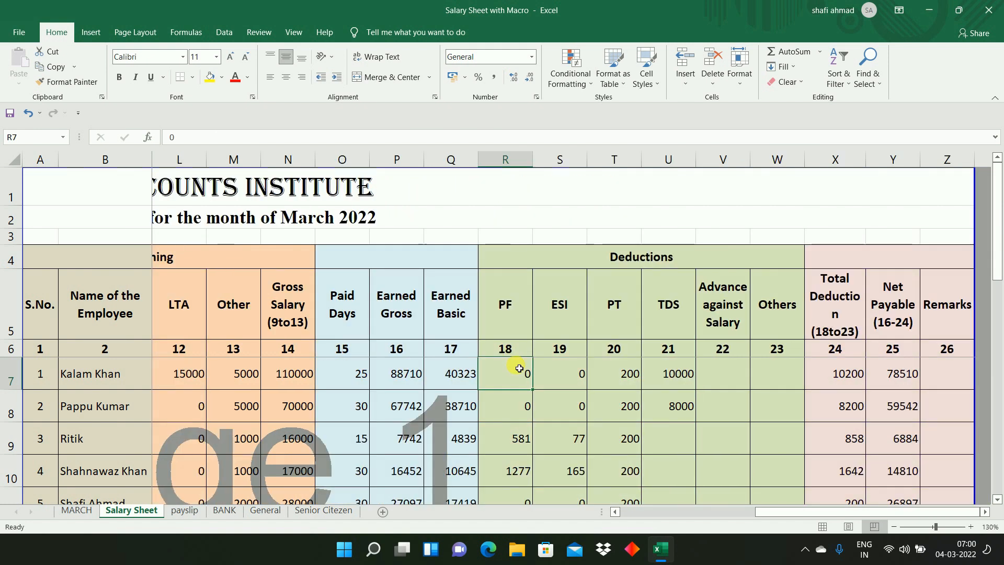
pyautogui.write('=')
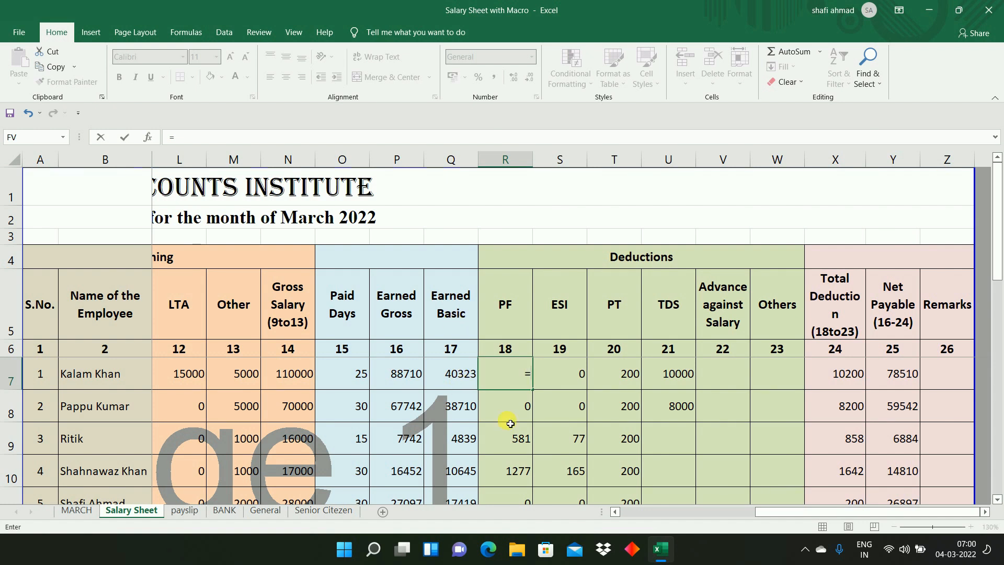
pyautogui.write('ROUND')
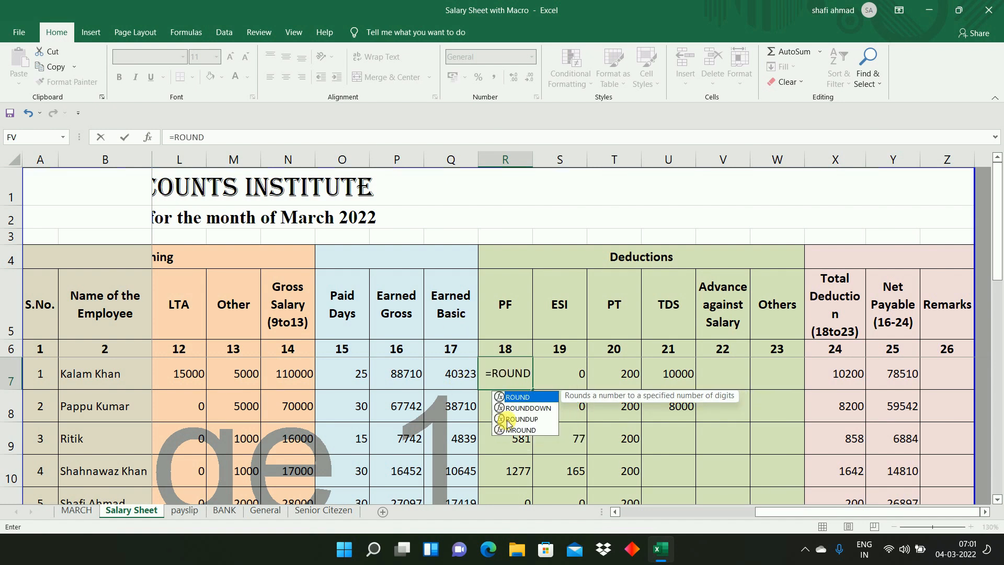
pyautogui.write('(')
pyautogui.press('Left')
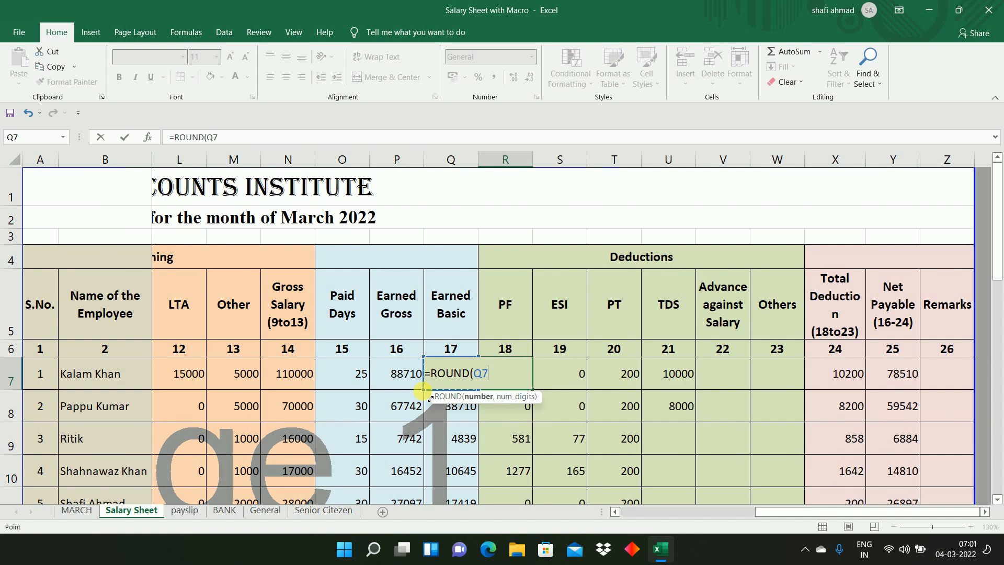
pyautogui.write('*12/100')
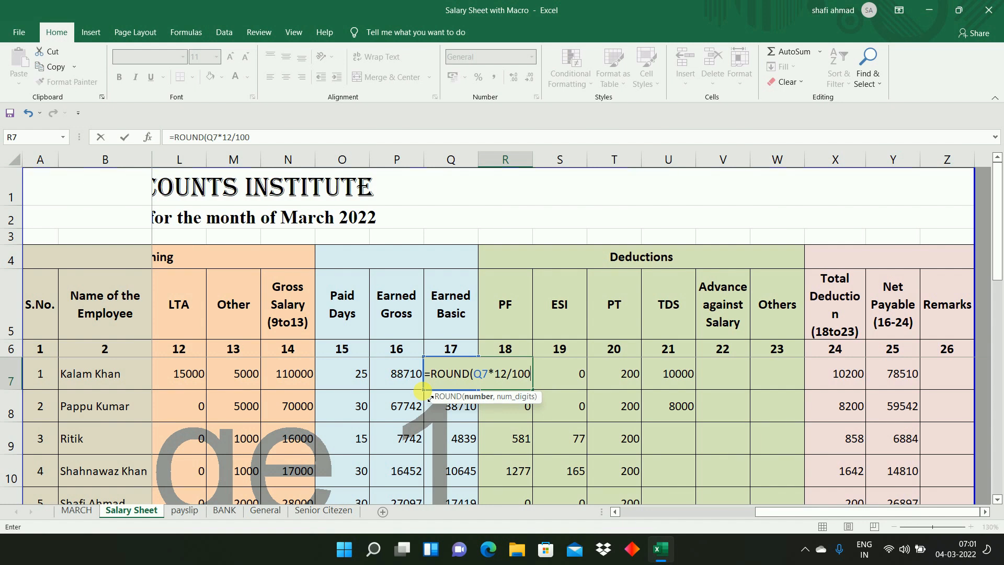
pyautogui.write(',')
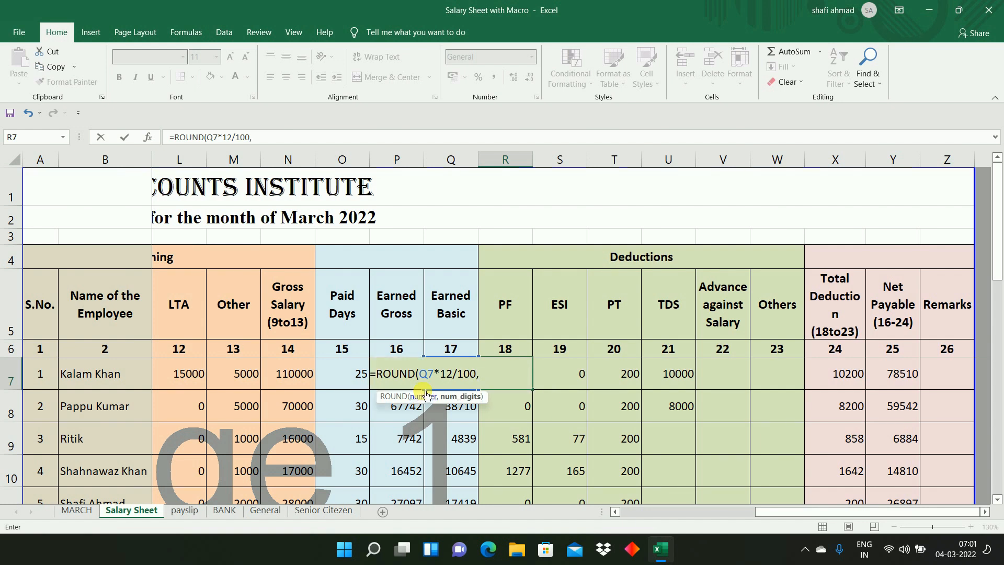
pyautogui.write('0)')
pyautogui.press('Return')
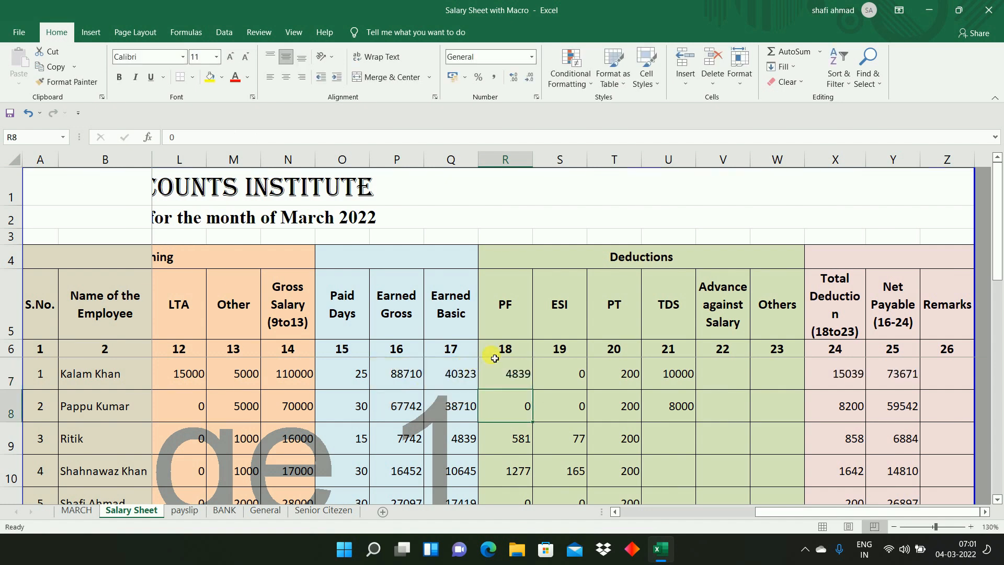
# Fill the PF formula from R7 down to R10.
pyautogui.click(510, 373)
pyautogui.moveTo(534, 392); pyautogui.dragTo(541, 478)
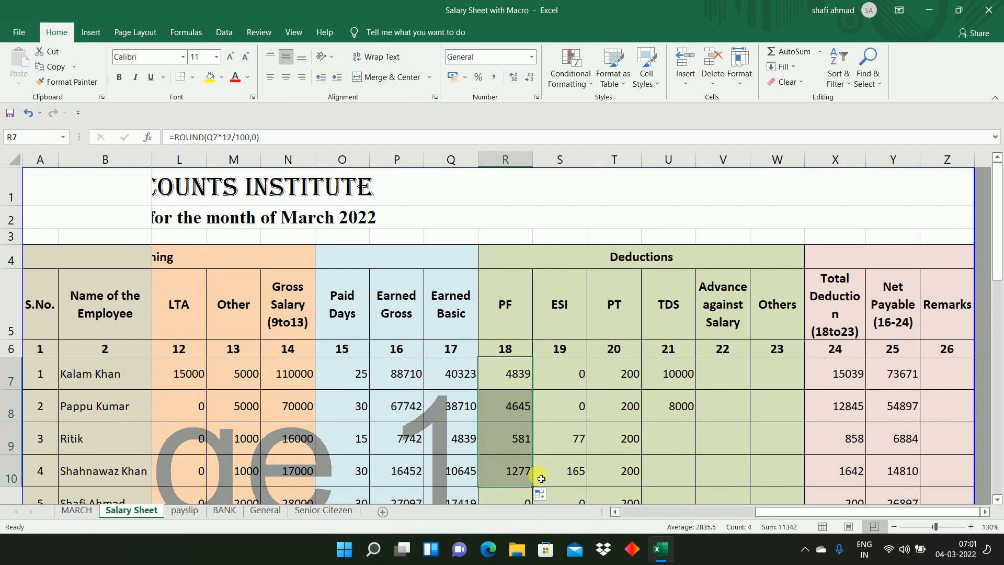
pyautogui.click(515, 378)
# Enter =ROUND(P7*1/100,0) as the ESI deduction in S7, based on the Earned Gross.
pyautogui.doubleClick(563, 381)
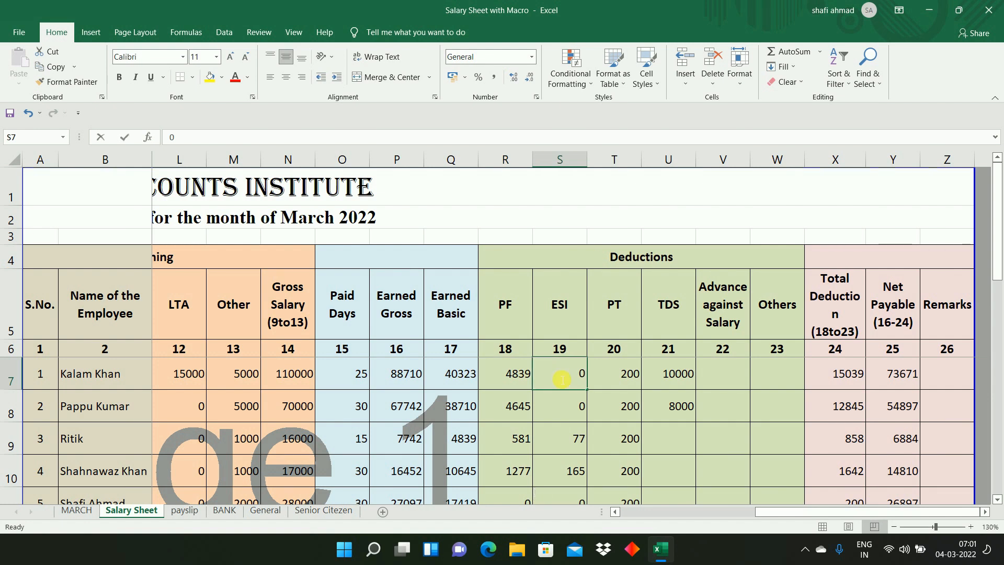
pyautogui.press('Escape')
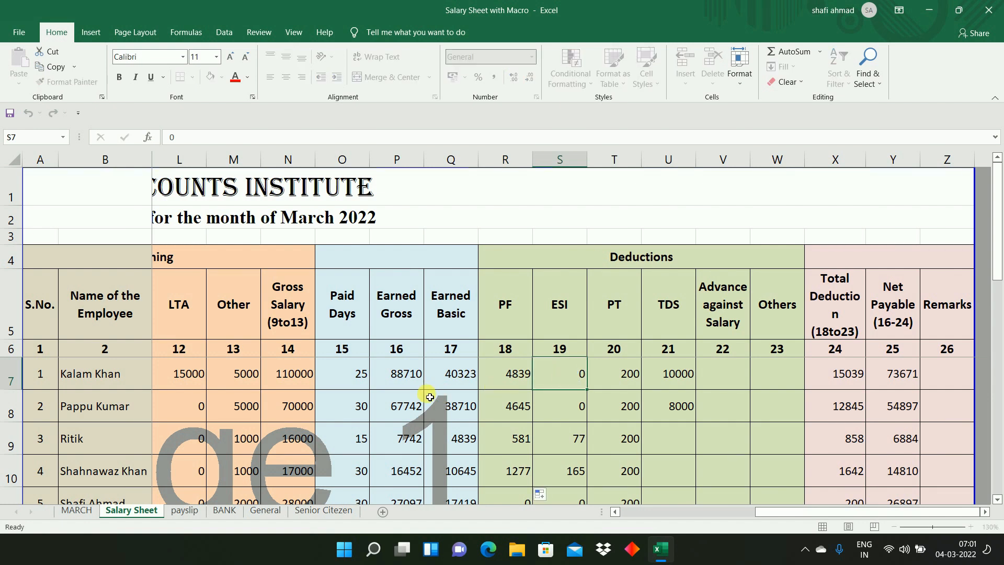
pyautogui.click(404, 380)
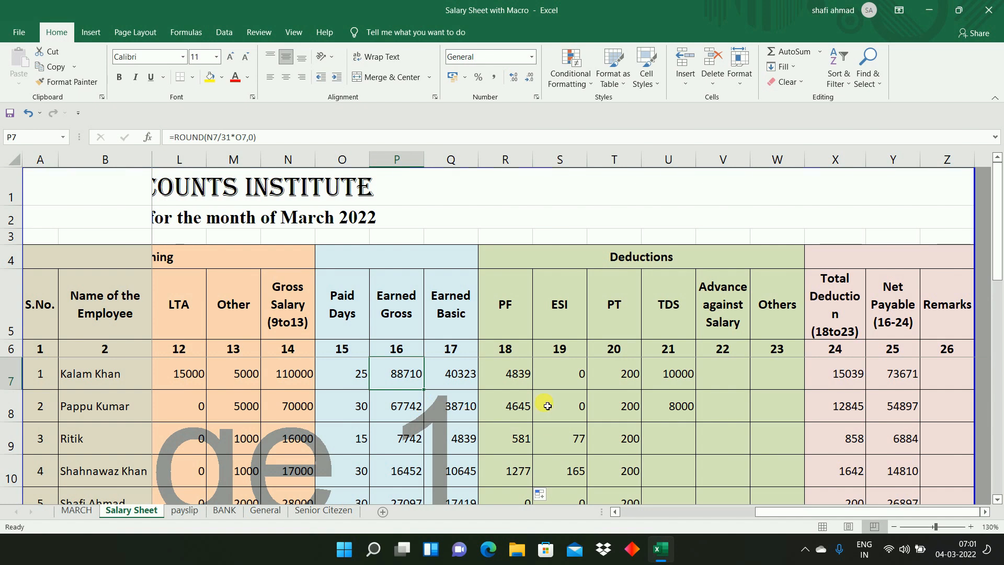
pyautogui.click(580, 388)
pyautogui.write('=')
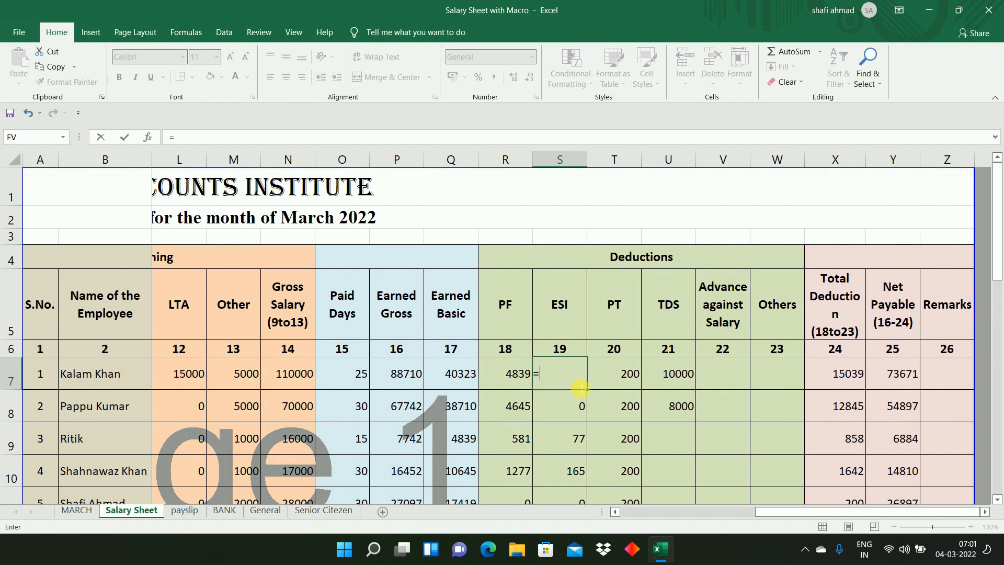
pyautogui.write('ROUND(')
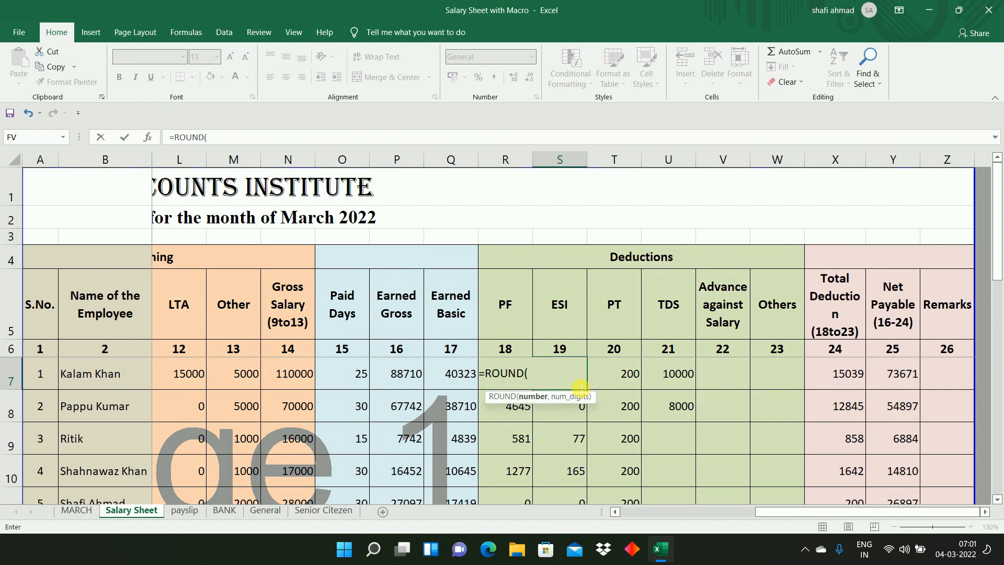
pyautogui.click(406, 381)
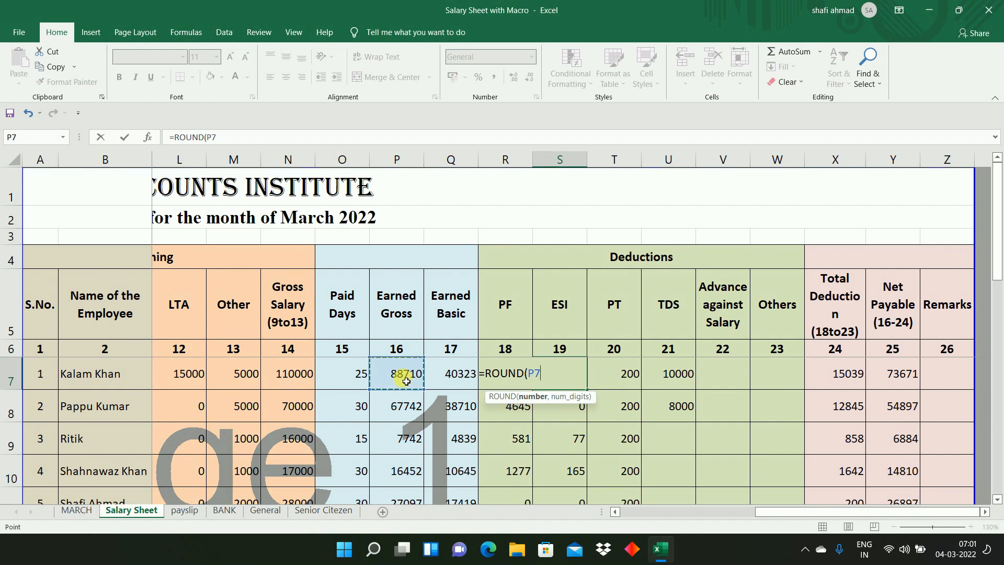
pyautogui.write('*')
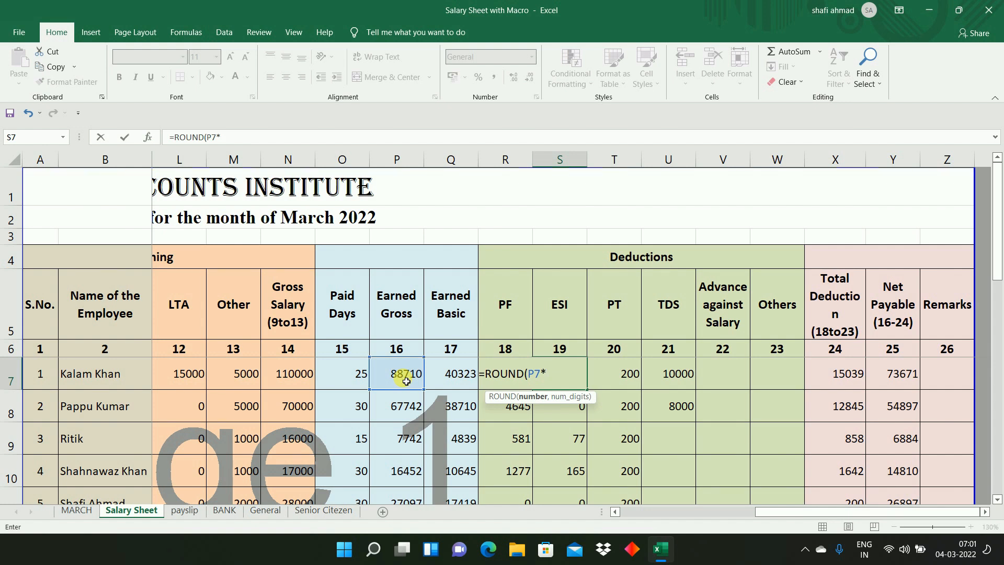
pyautogui.write('1/100,0)')
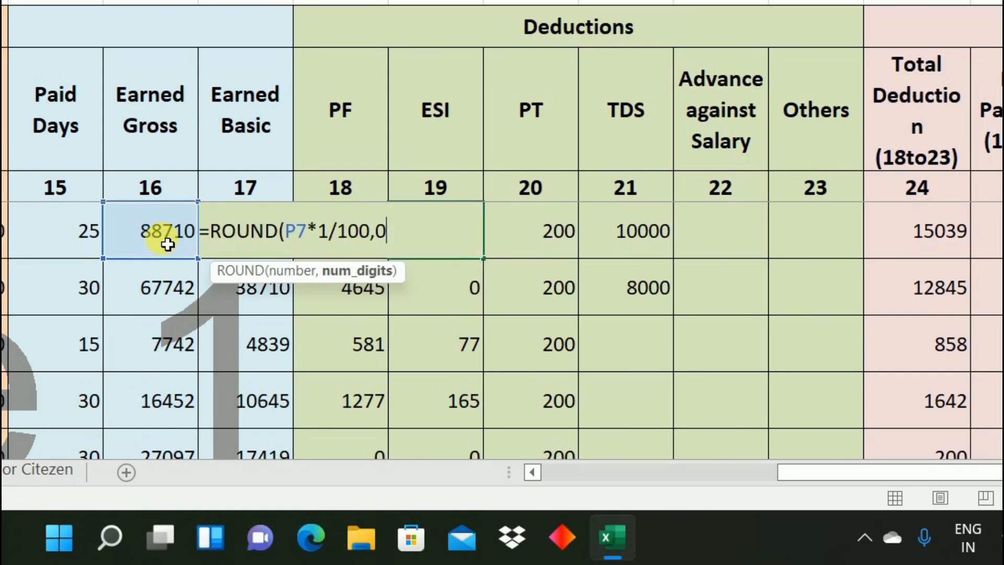
pyautogui.press('Return')
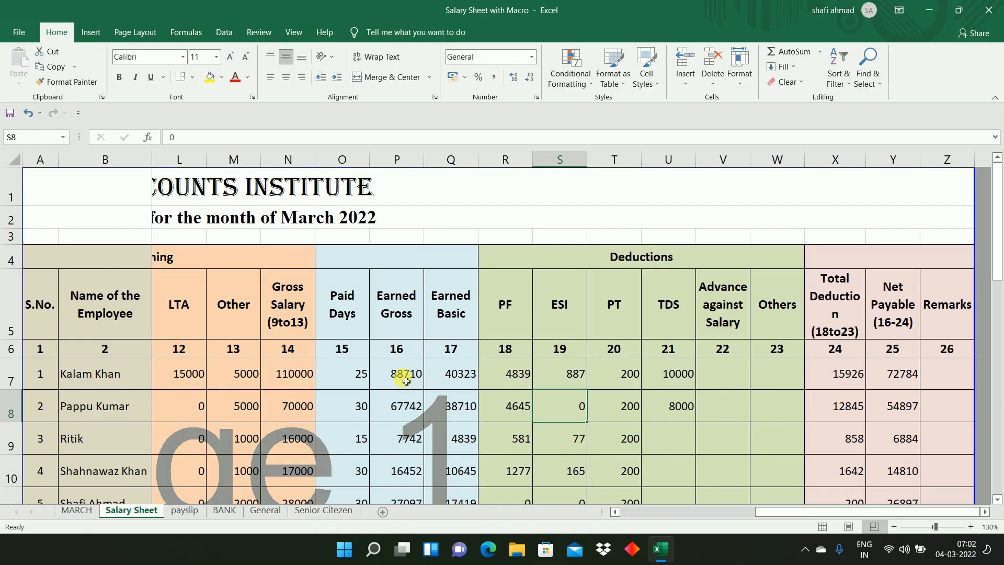
# Fill the PF and ESI formulas from R7:S7 down to the last employee in row 18 and check the ESI formula in S7.
pyautogui.press('Left')
pyautogui.press('Up')
pyautogui.hotkey('shift', 'Right')
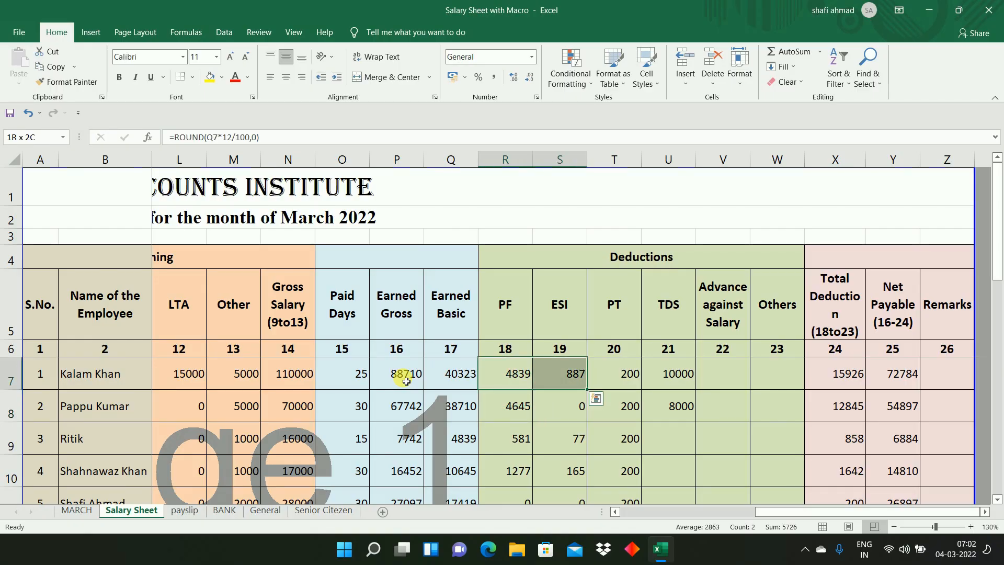
pyautogui.hotkey('ctrl', 'shift', 'Down')
pyautogui.hotkey('ctrl', 'd')
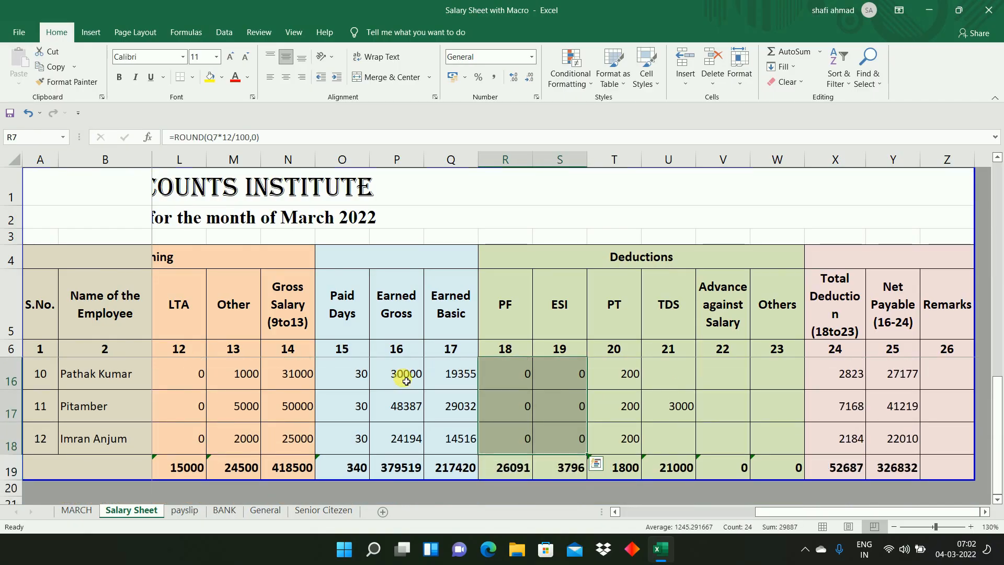
pyautogui.hotkey('ctrl', 'Up')
pyautogui.press('Down')
pyautogui.press('Down')
pyautogui.press('Down')
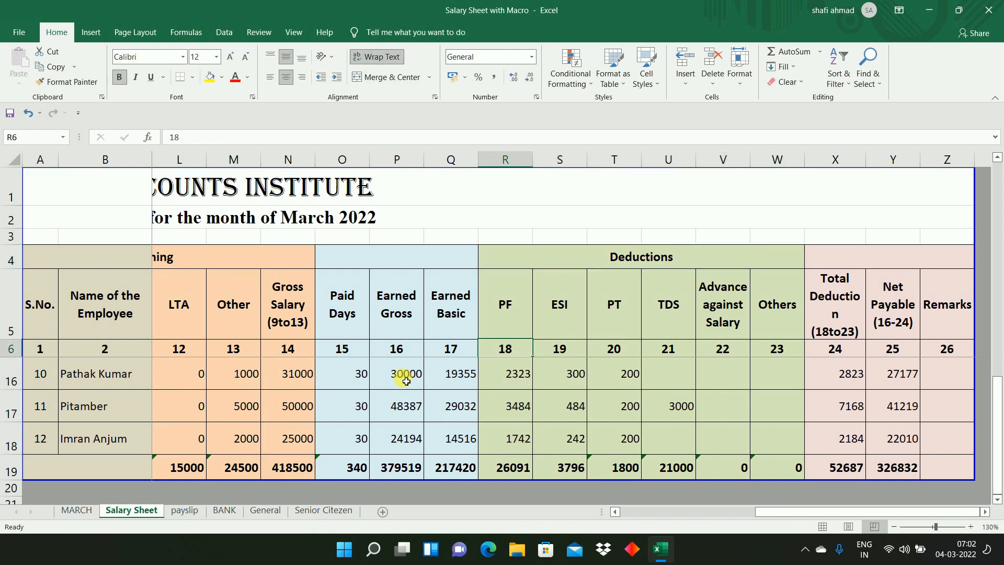
pyautogui.press('Up')
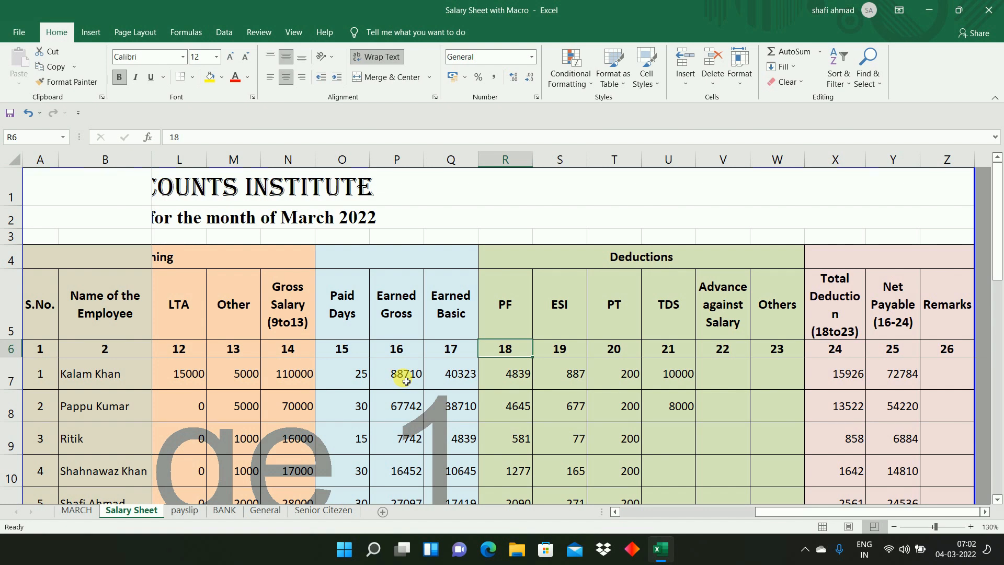
pyautogui.press('Right')
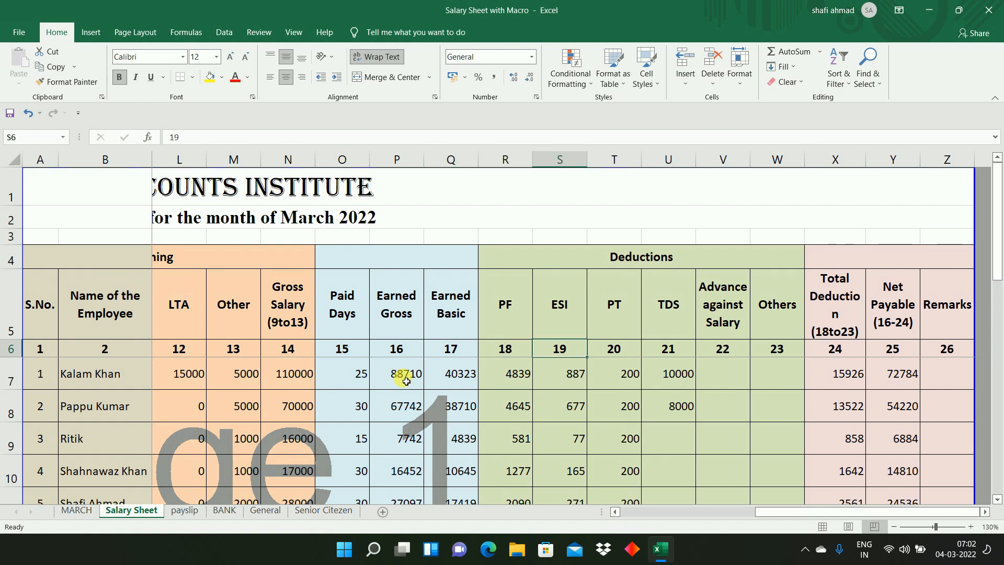
pyautogui.press('Down')
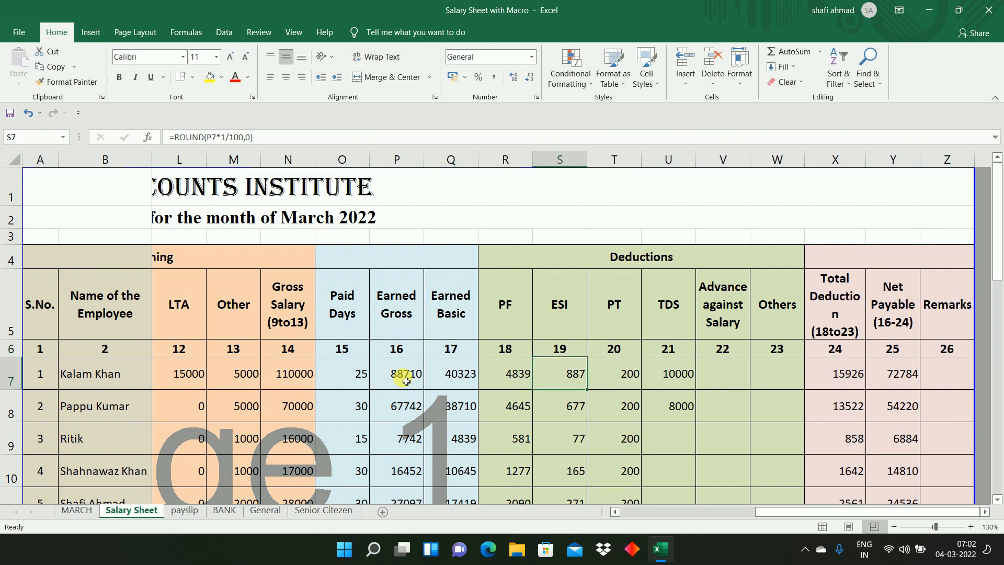
# Set the ESI deduction in S7 and the PF deduction in R7 to 0 for the first employee.
pyautogui.write('0')
pyautogui.press('Return')
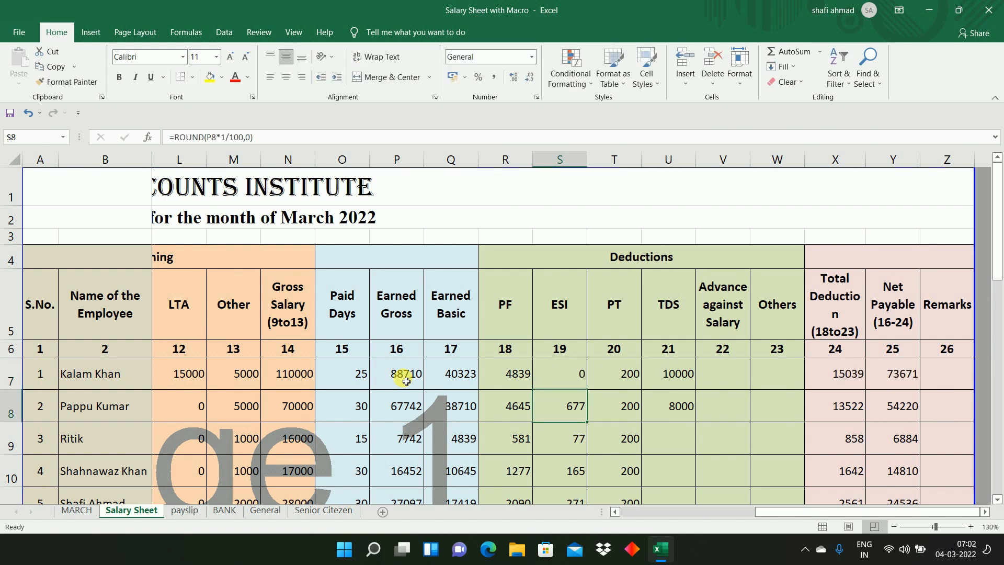
pyautogui.press('Left')
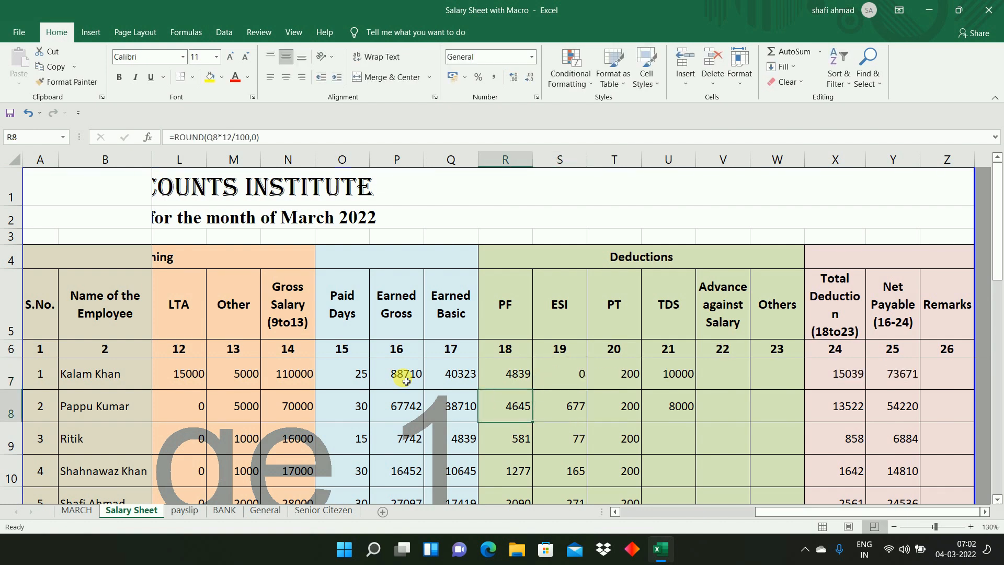
pyautogui.press('Right')
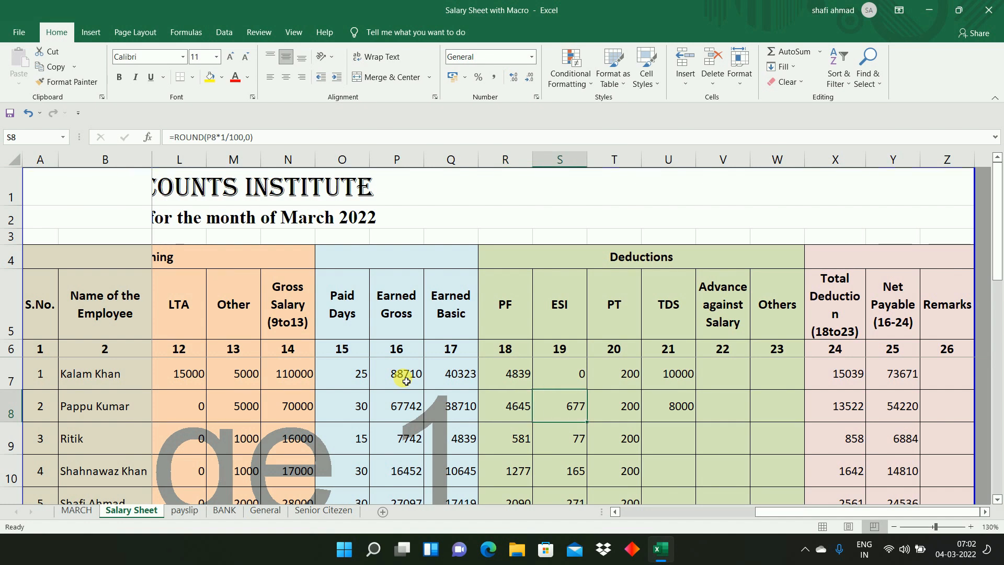
pyautogui.press('Left')
pyautogui.press('Up')
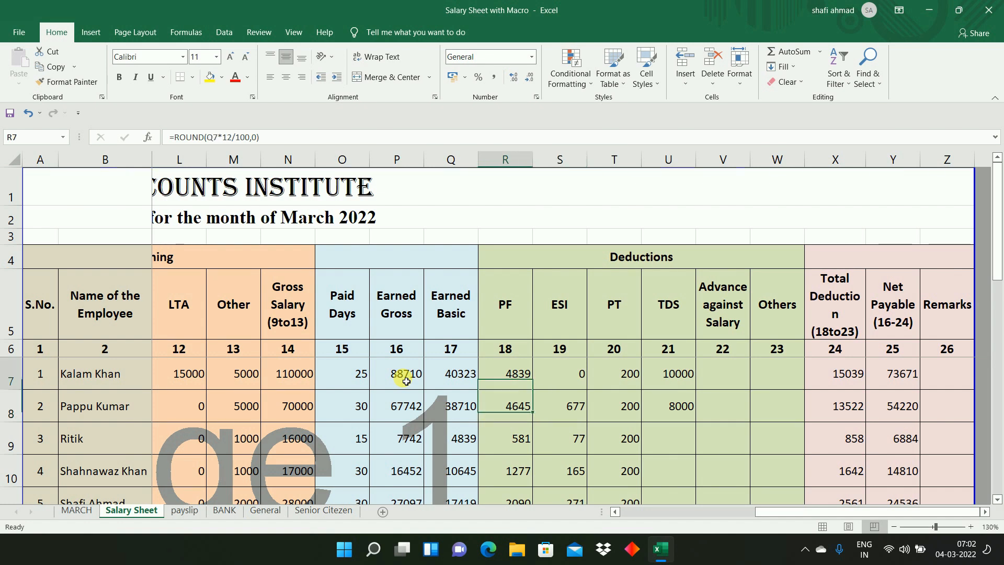
pyautogui.write('0')
pyautogui.press('Return')
# Examine the PF and ESI deductions of the remaining employees down to row 18.
pyautogui.press('Down')
pyautogui.press('Down')
pyautogui.press('Down')
pyautogui.press('Down')
pyautogui.press('Down')
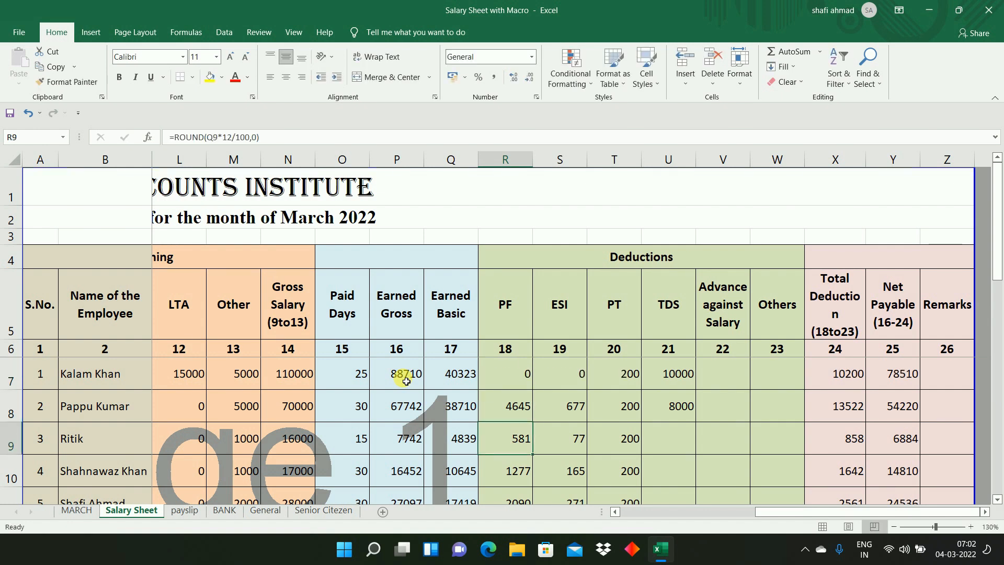
pyautogui.press('Up')
pyautogui.press('Up')
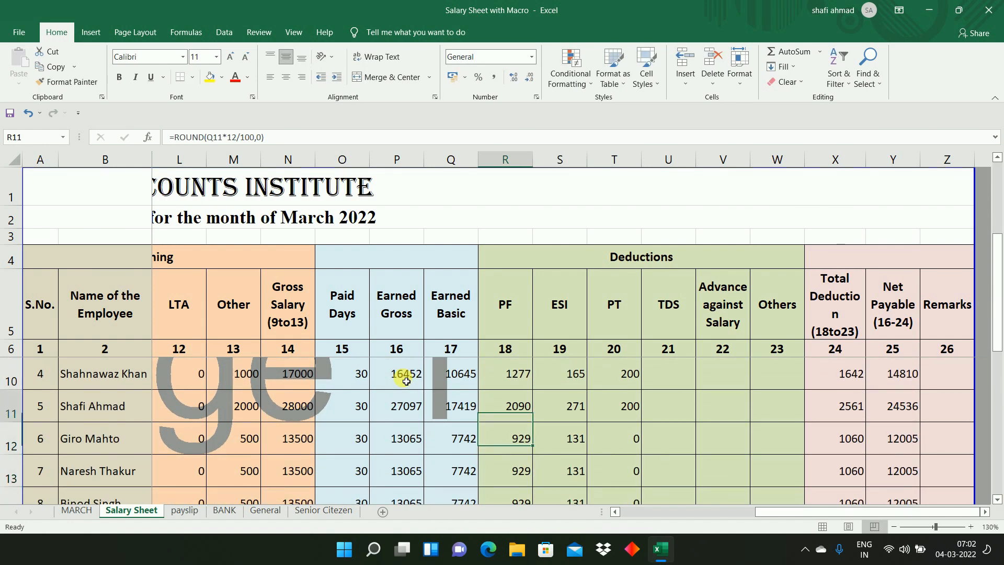
pyautogui.press('Down')
pyautogui.press('Down')
pyautogui.press('Down')
pyautogui.press('Down')
pyautogui.press('Down')
pyautogui.press('Down')
pyautogui.press('Down')
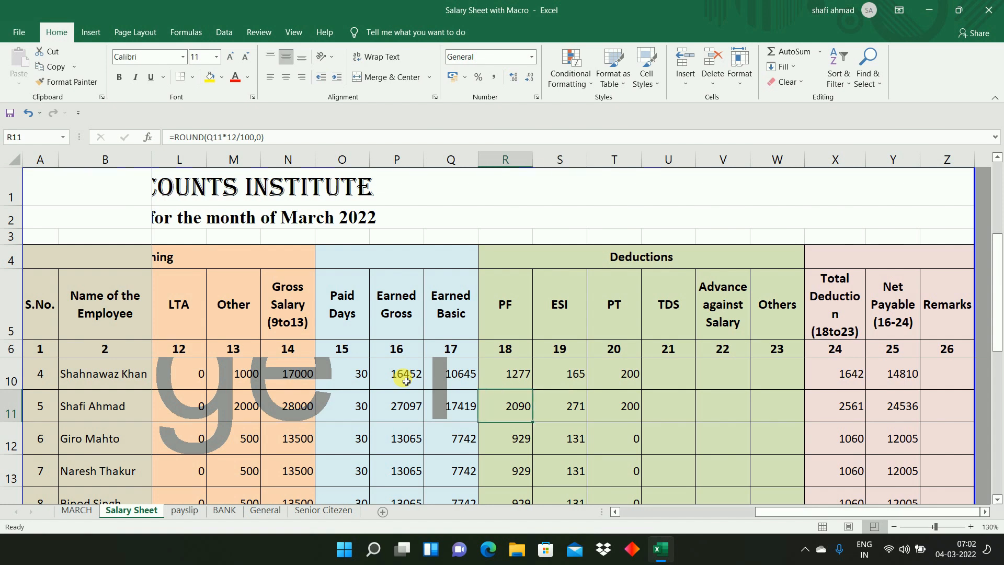
pyautogui.press('Right')
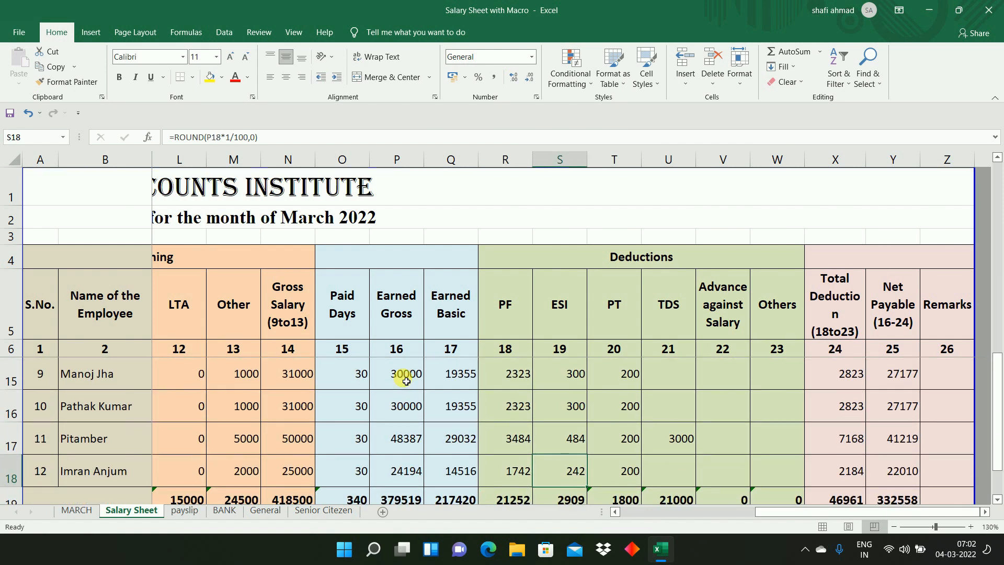
pyautogui.press('Up')
pyautogui.press('Up')
pyautogui.press('Up')
pyautogui.press('Up')
pyautogui.press('Up')
pyautogui.press('Up')
pyautogui.press('Up')
pyautogui.press('Up')
pyautogui.press('Up')
pyautogui.press('Up')
pyautogui.press('Up')
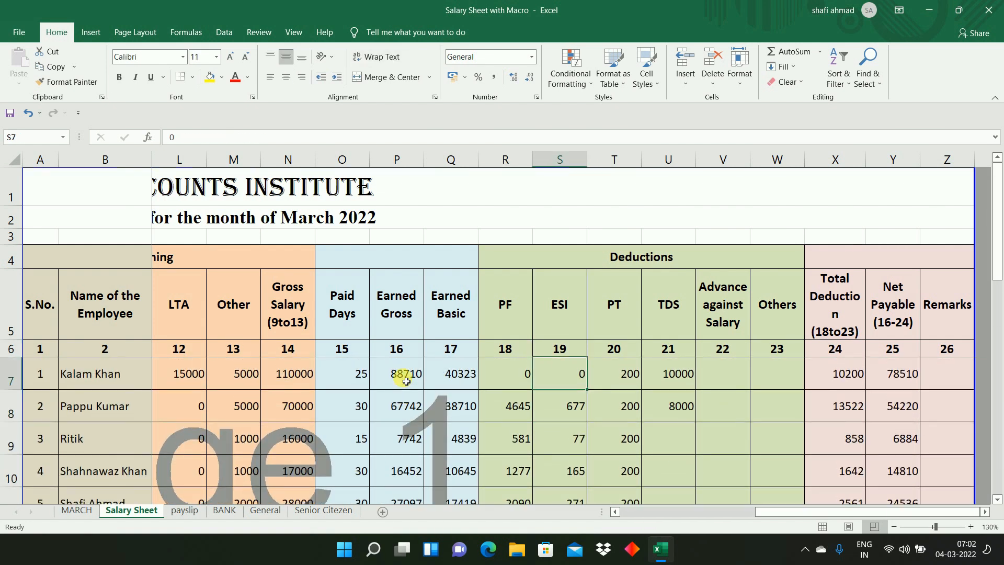
# Review the professional tax amounts of all employees in T7:T18 of the PT column.
pyautogui.press('Right')
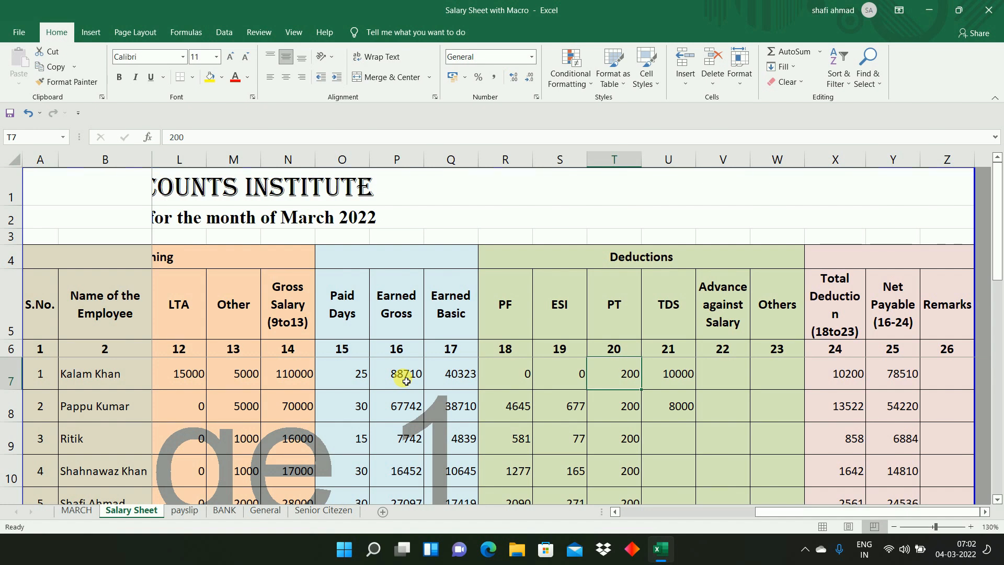
pyautogui.hotkey('shift', 'Down')
pyautogui.hotkey('shift', 'Down')
pyautogui.hotkey('shift', 'Down')
pyautogui.hotkey('shift', 'Down')
pyautogui.hotkey('shift', 'Down')
pyautogui.hotkey('shift', 'Down')
pyautogui.hotkey('shift', 'Down')
pyautogui.hotkey('shift', 'Down')
pyautogui.hotkey('shift', 'Down')
pyautogui.hotkey('shift', 'Down')
pyautogui.hotkey('shift', 'Down')
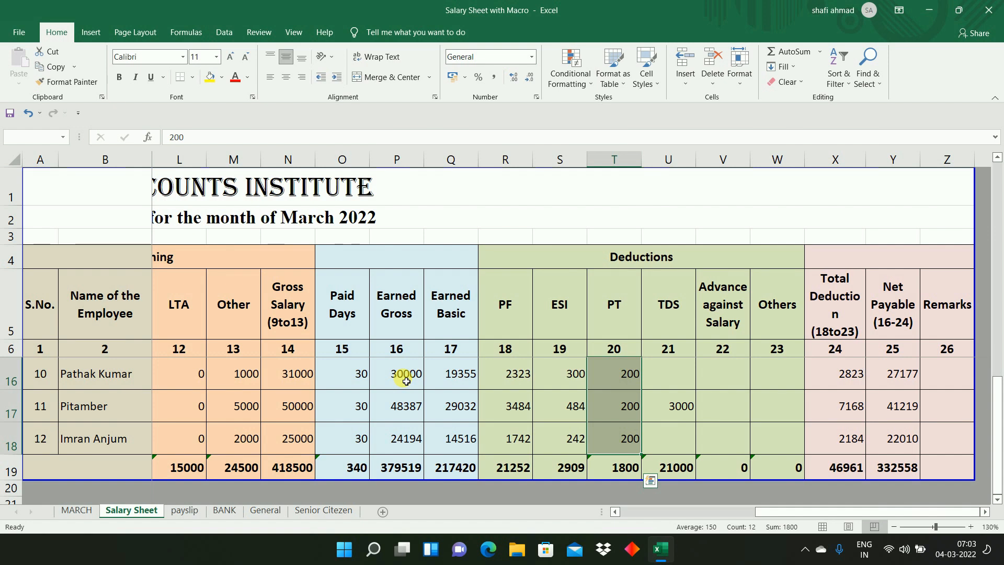
pyautogui.press('Down')
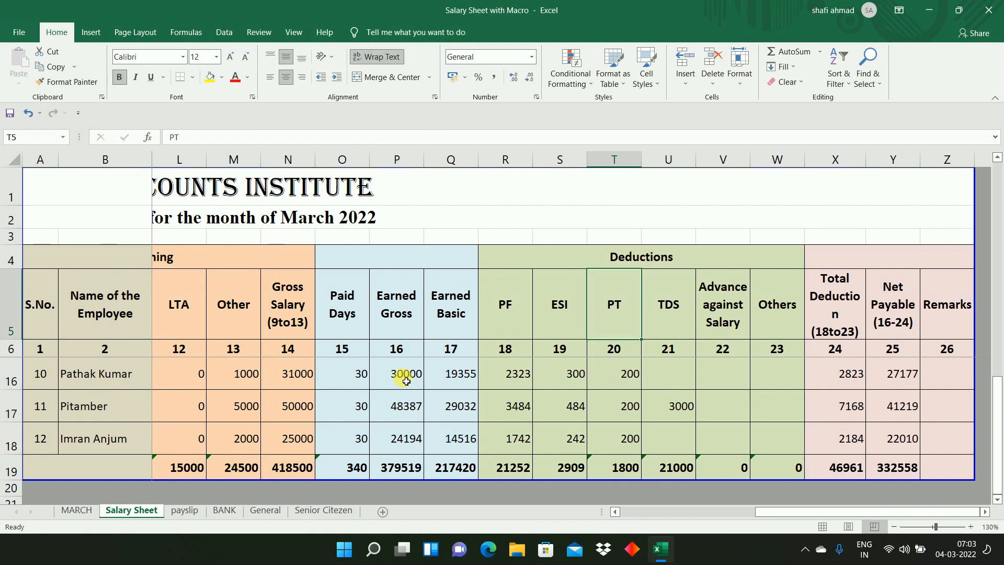
pyautogui.press('Up')
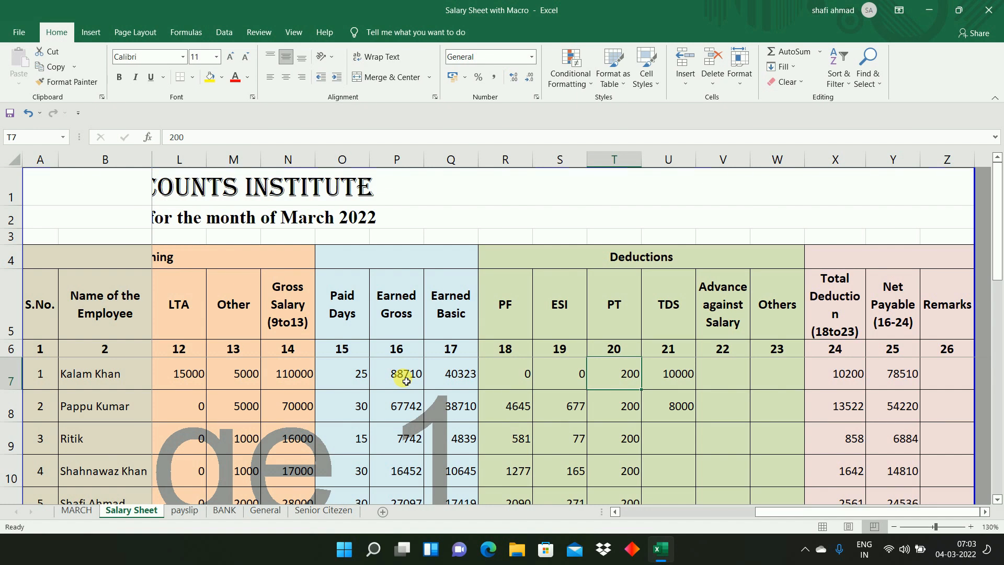
# Examine the tax calculation sheets General and Senior Citezen, including the Basic and Gross Salary figures on General.
pyautogui.press('Right')
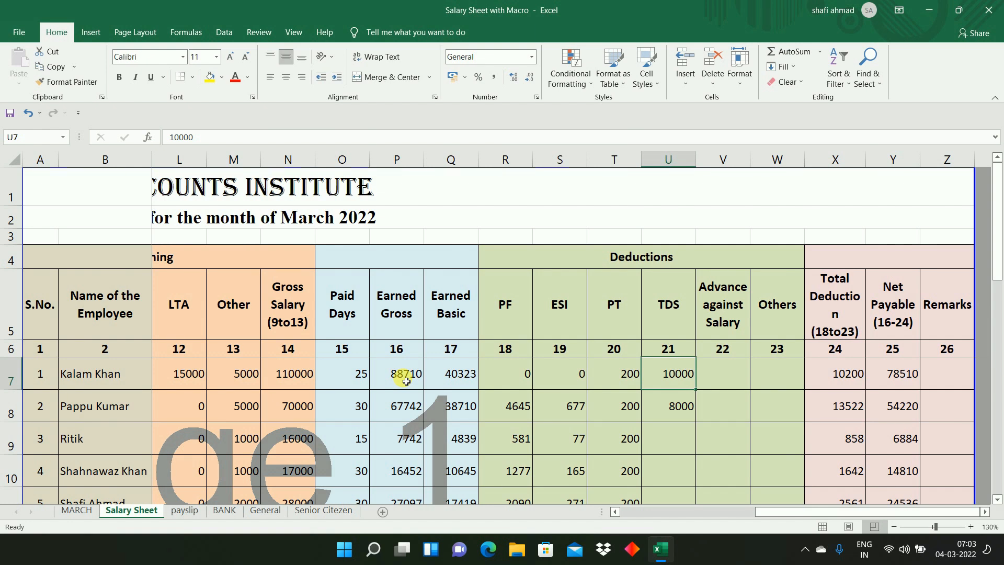
pyautogui.click(213, 418)
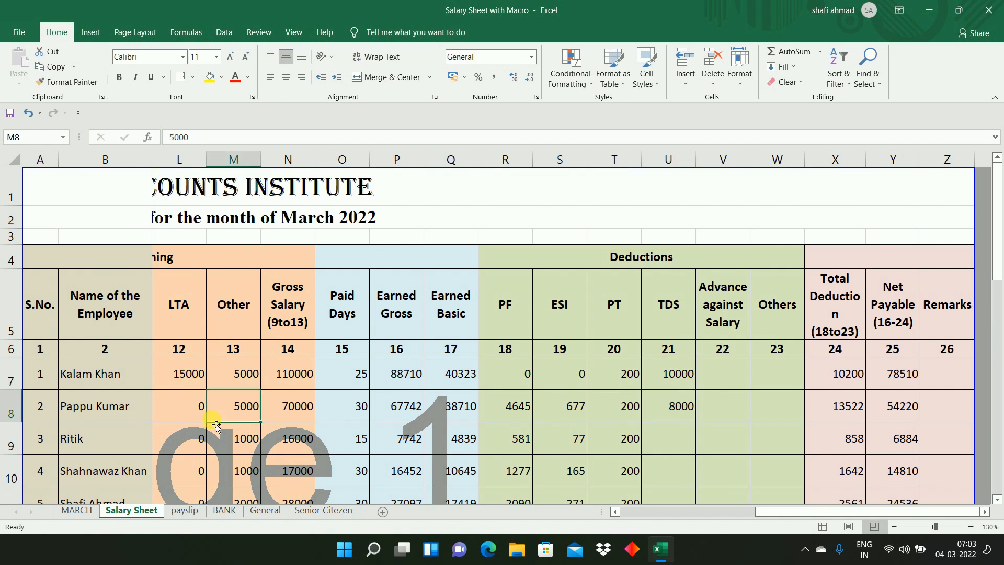
pyautogui.click(269, 515)
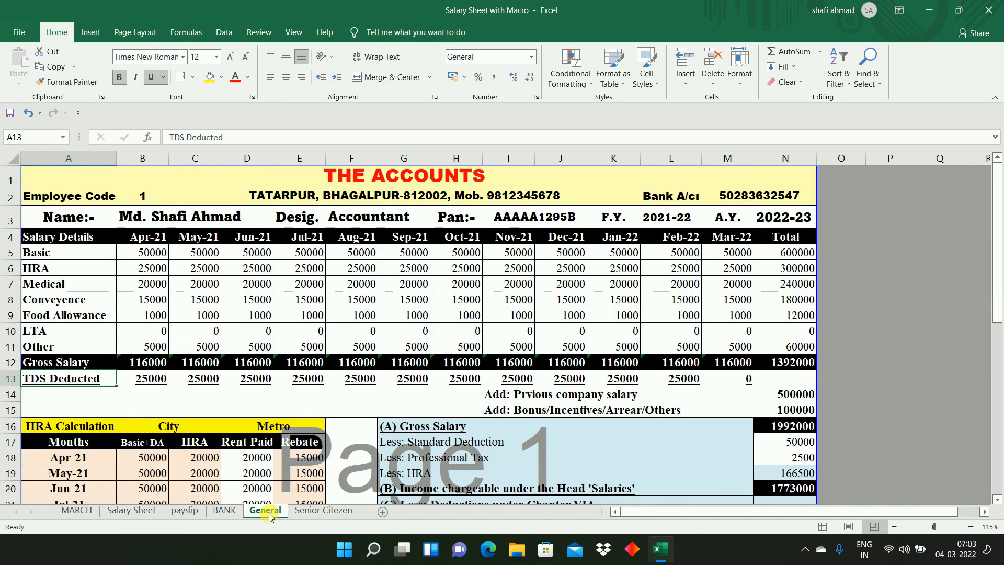
pyautogui.click(300, 515)
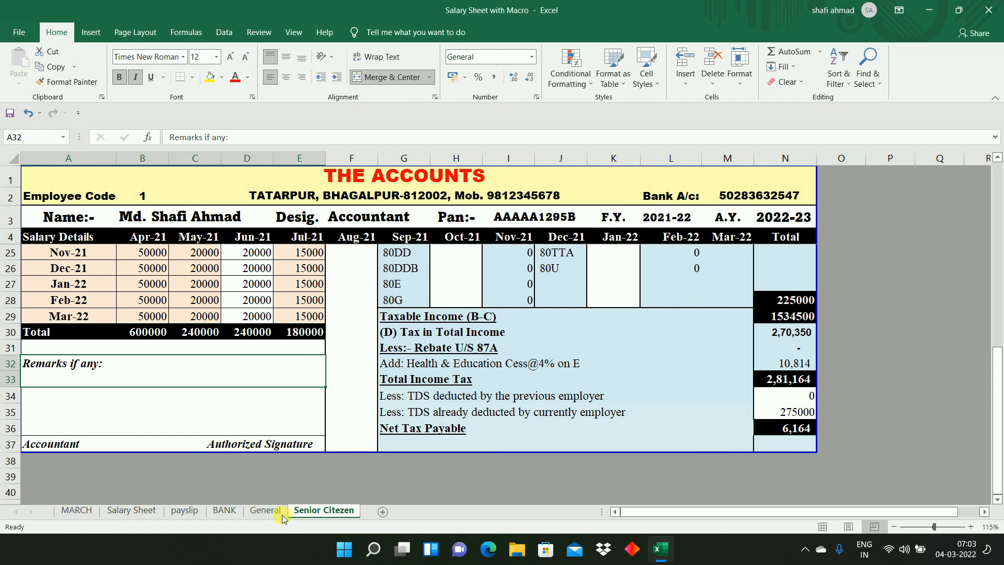
pyautogui.click(266, 513)
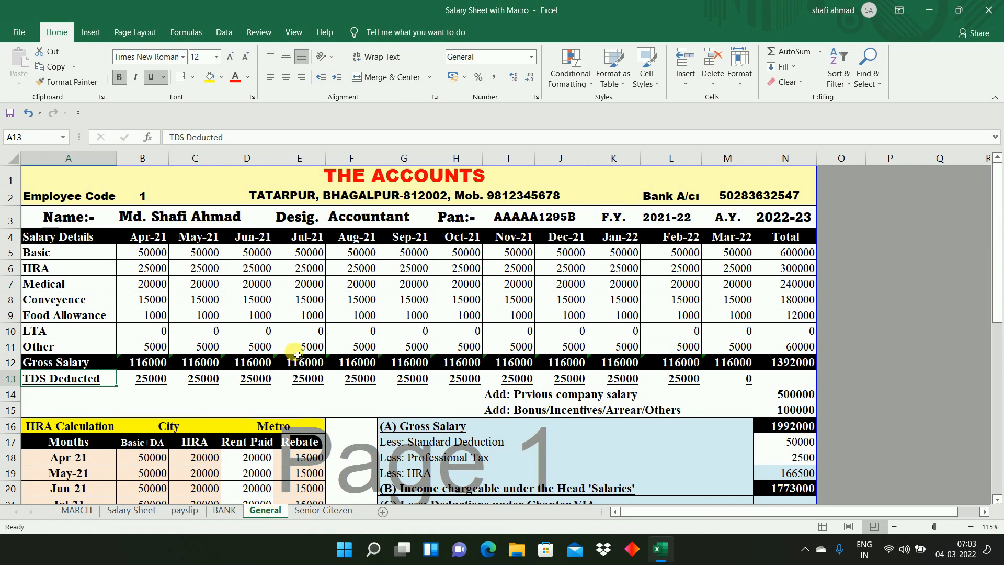
pyautogui.click(155, 260)
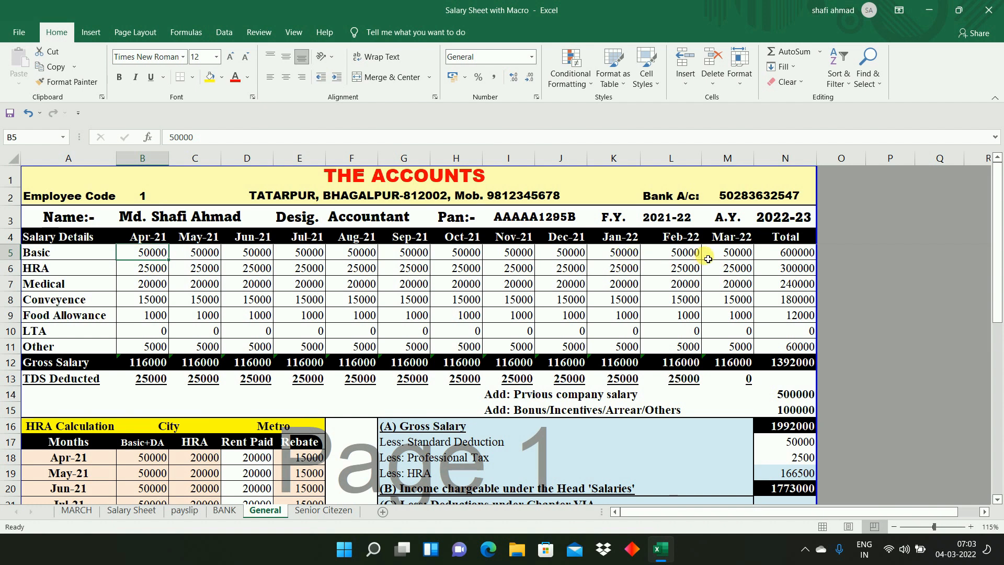
pyautogui.click(709, 254)
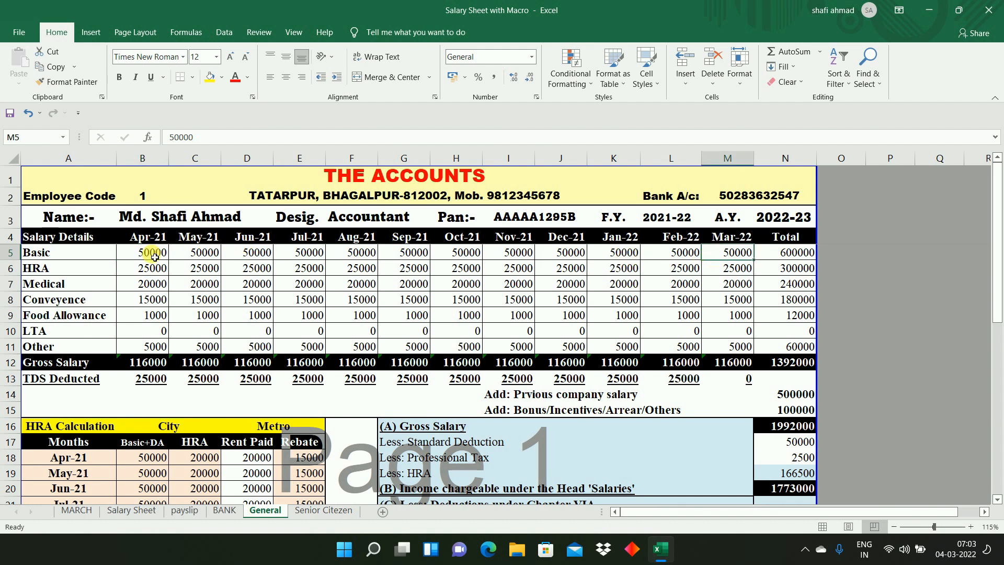
pyautogui.click(150, 367)
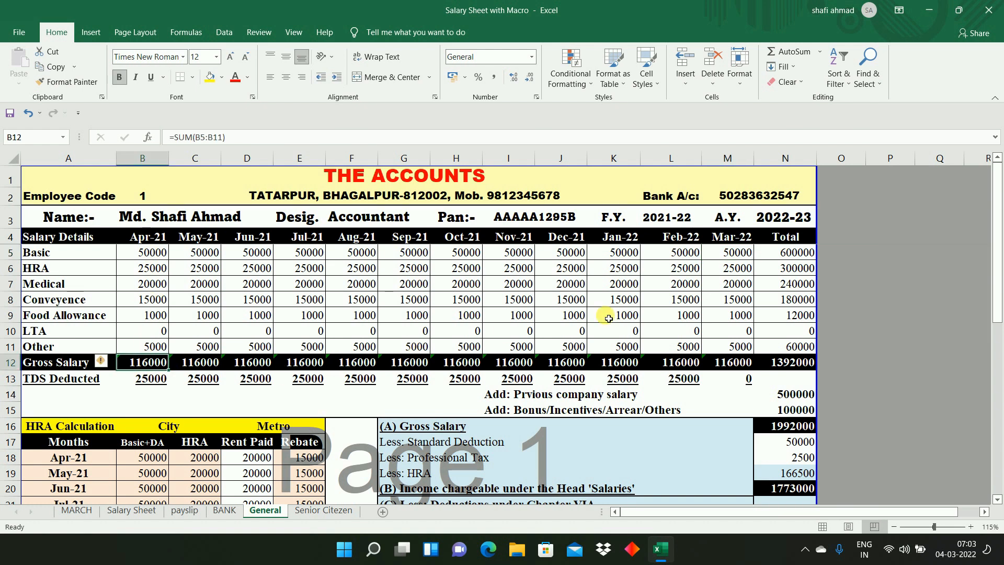
pyautogui.click(782, 362)
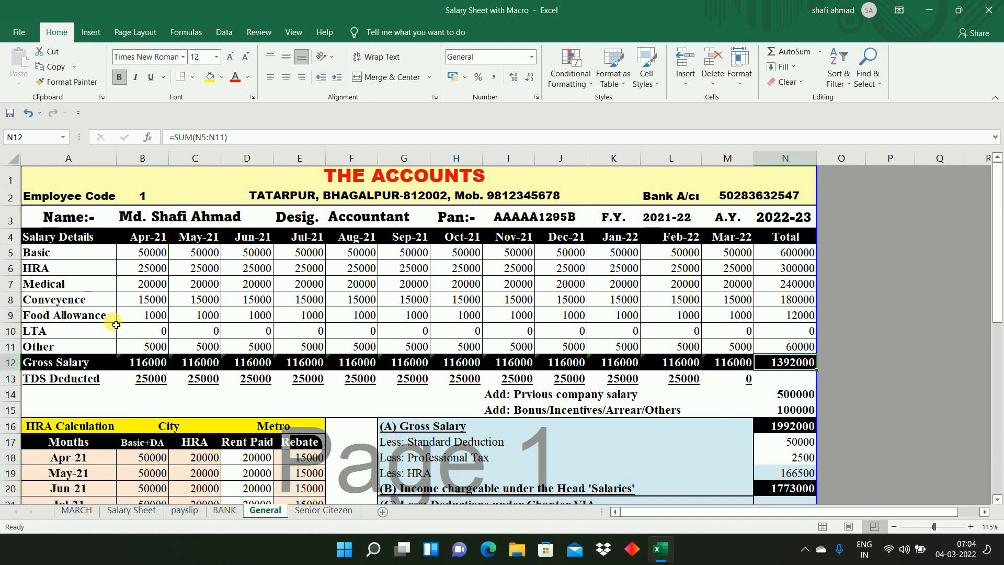
# Examine the monthly TDS Deducted amounts in row 13, from Apr-21 through Sep-21.
pyautogui.click(83, 379)
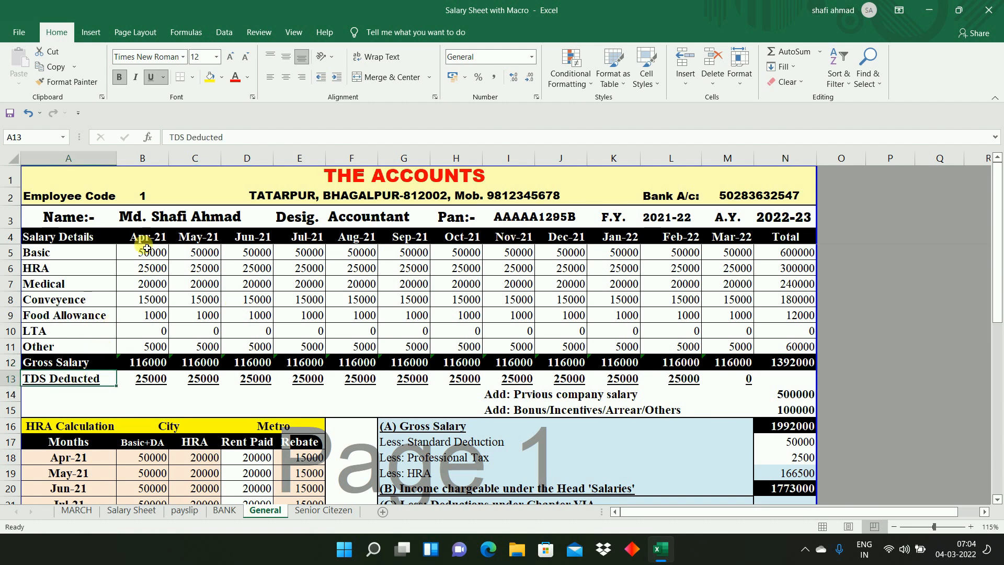
pyautogui.click(150, 380)
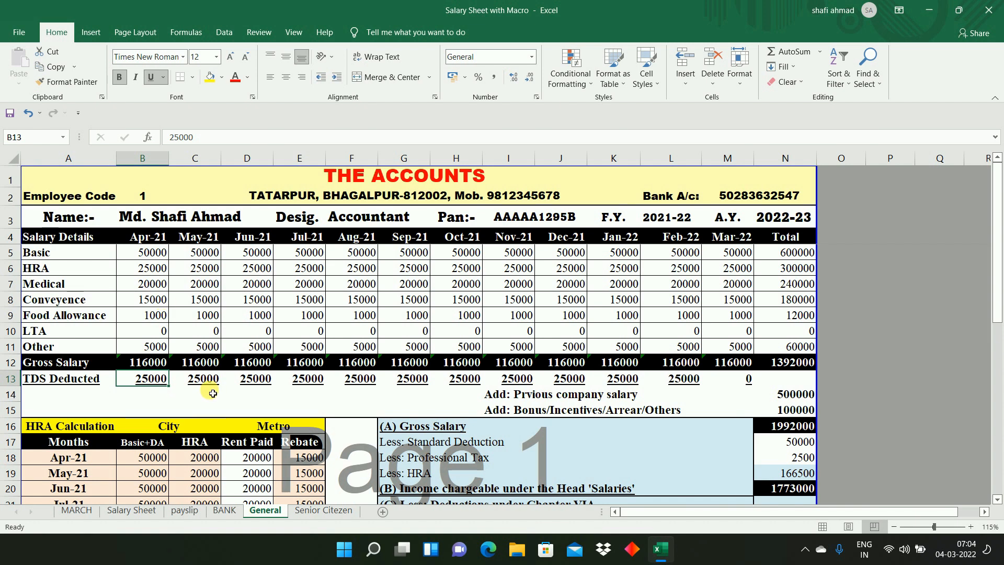
pyautogui.click(76, 385)
pyautogui.click(140, 386)
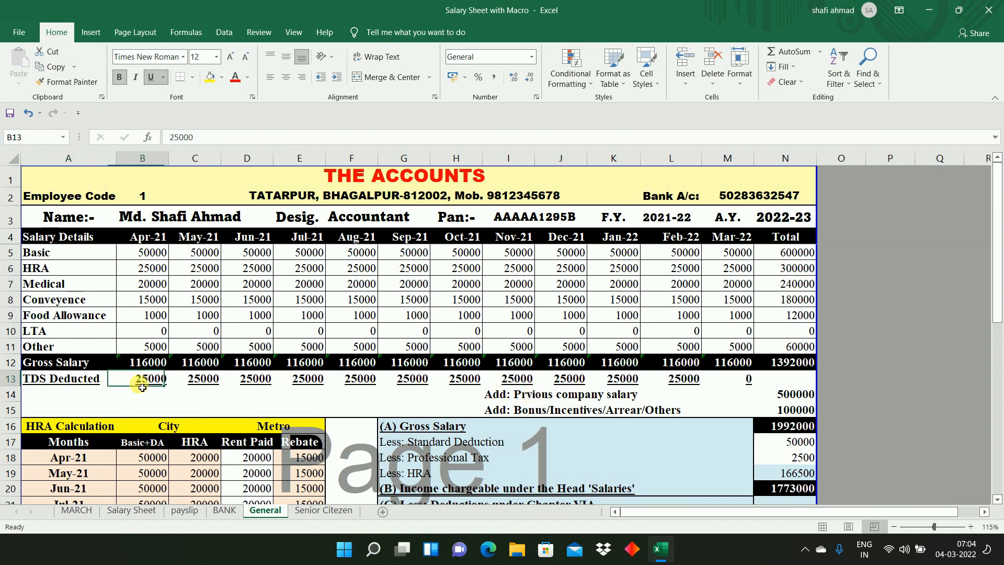
pyautogui.click(204, 389)
pyautogui.click(255, 381)
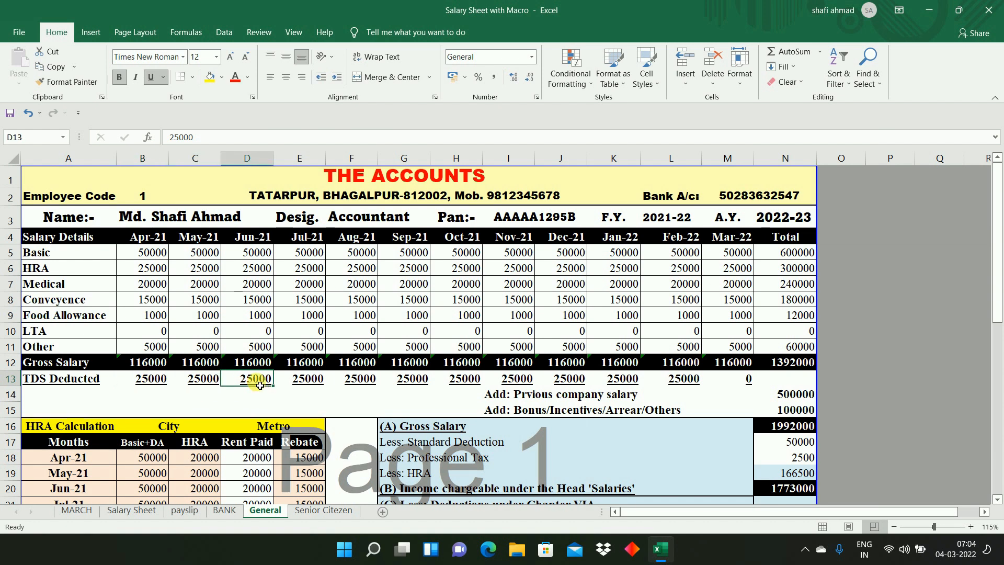
pyautogui.click(309, 381)
pyautogui.click(362, 381)
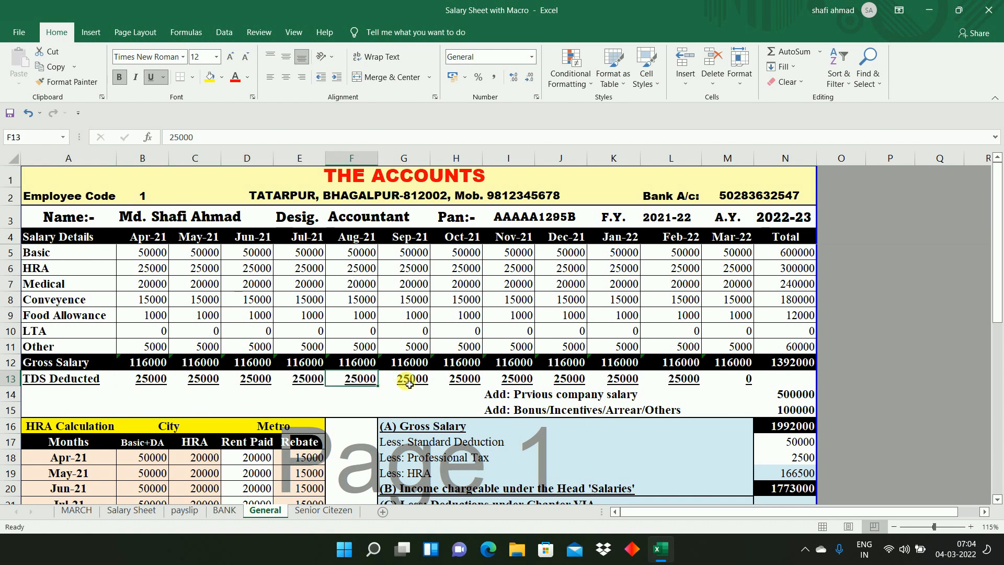
pyautogui.click(411, 379)
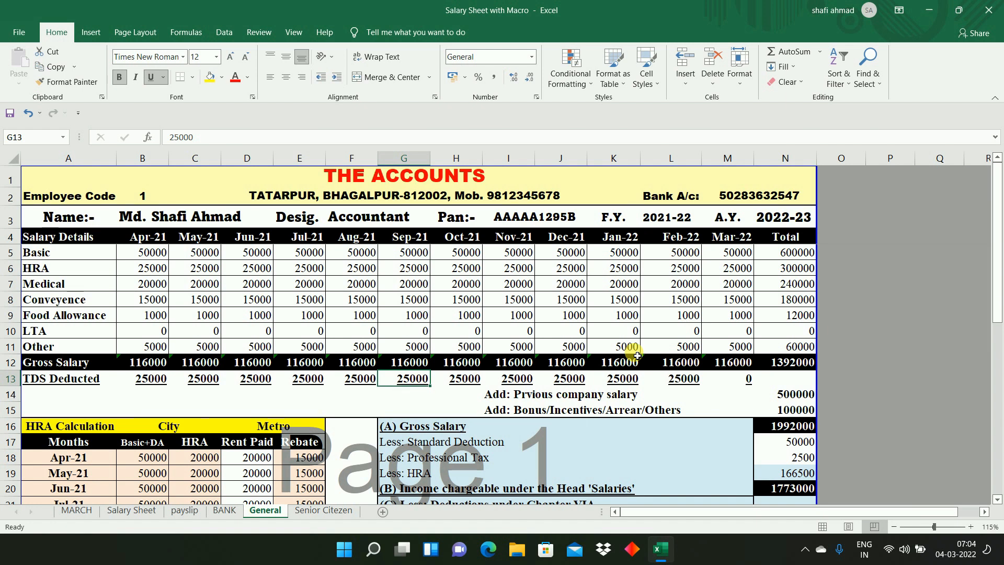
# Clear the TDS Deducted amounts for Apr-21 to Feb-22 in B13:L13.
pyautogui.moveTo(152, 387); pyautogui.dragTo(665, 380)
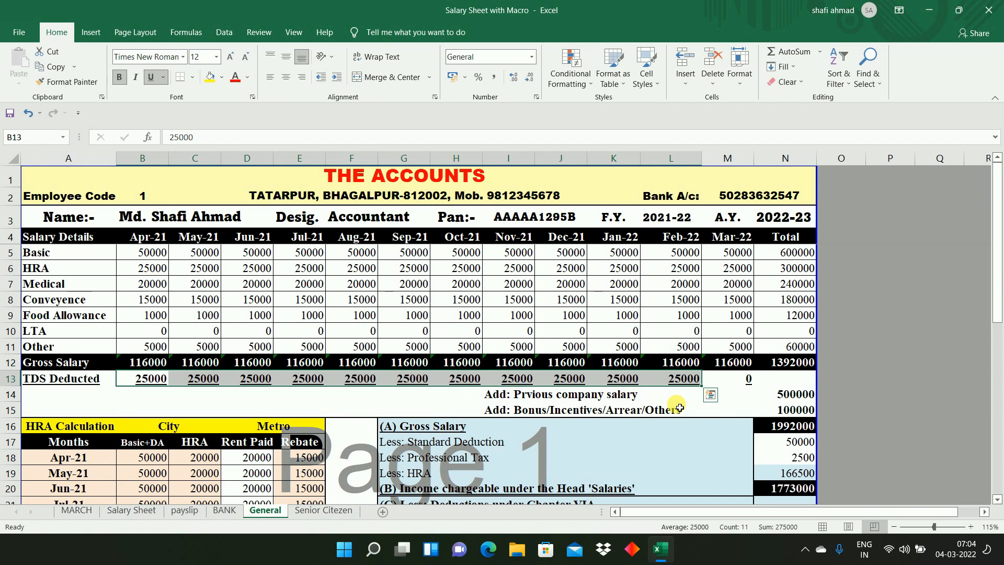
pyautogui.press('Delete')
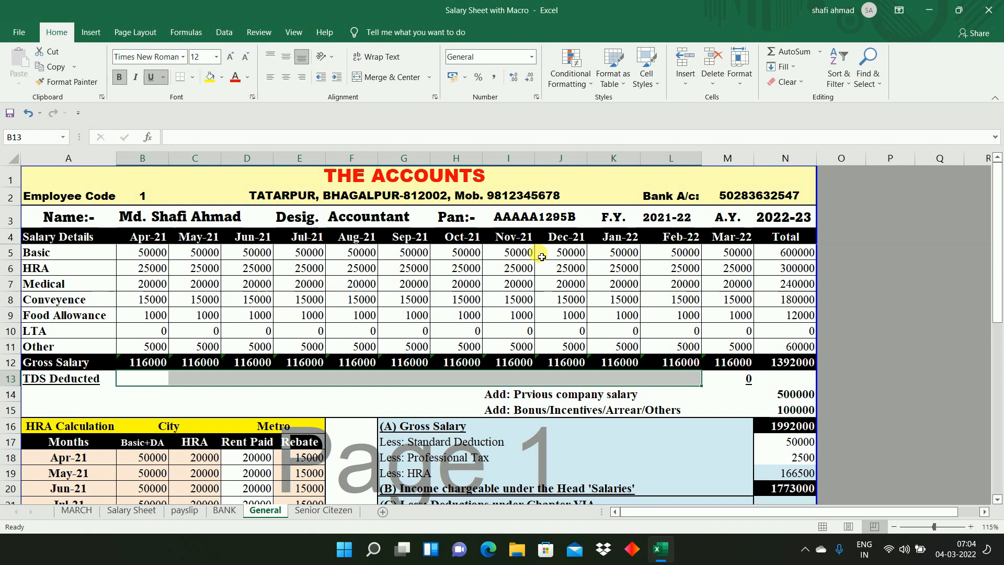
# Set the previous company salary in N14 to 0 and select the Bonus/Incentives/Arrear/Others label in I15.
pyautogui.moveTo(999, 257); pyautogui.dragTo(999, 296)
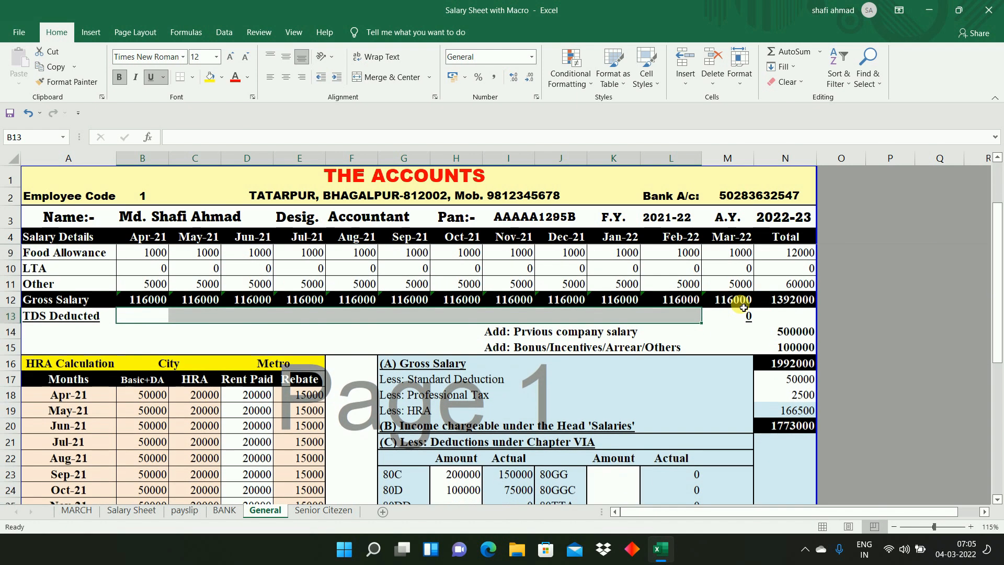
pyautogui.click(551, 339)
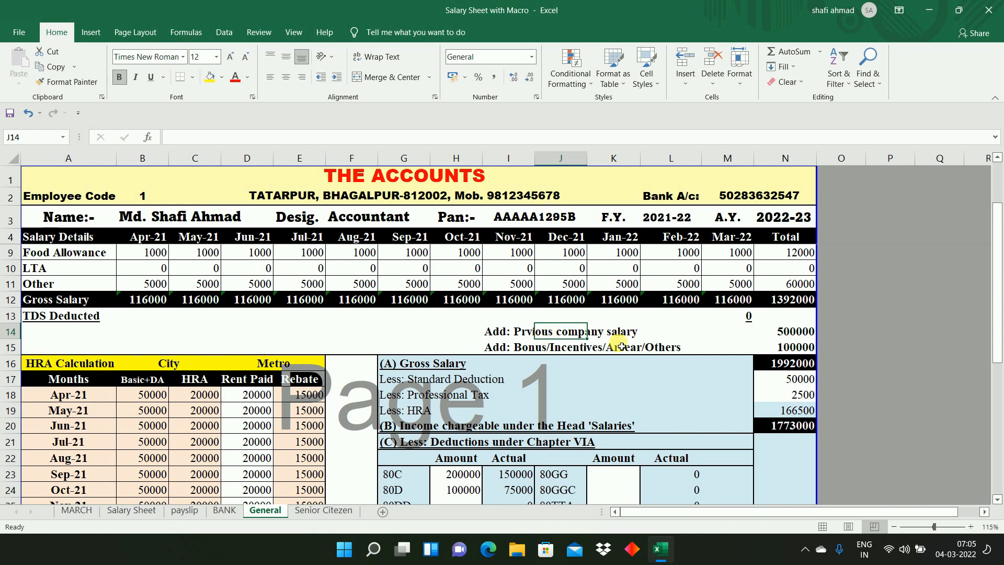
pyautogui.click(762, 336)
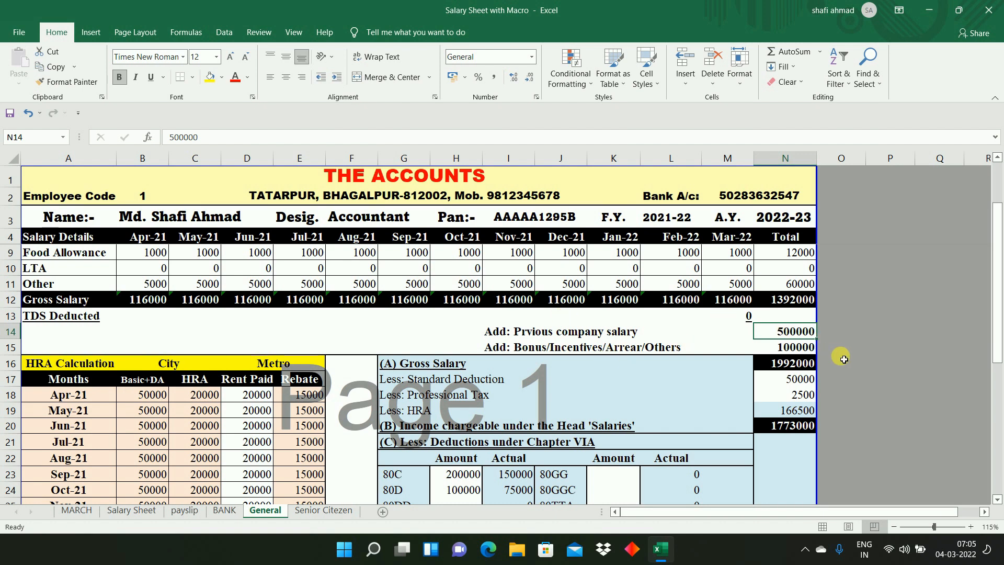
pyautogui.write('0')
pyautogui.press('Return')
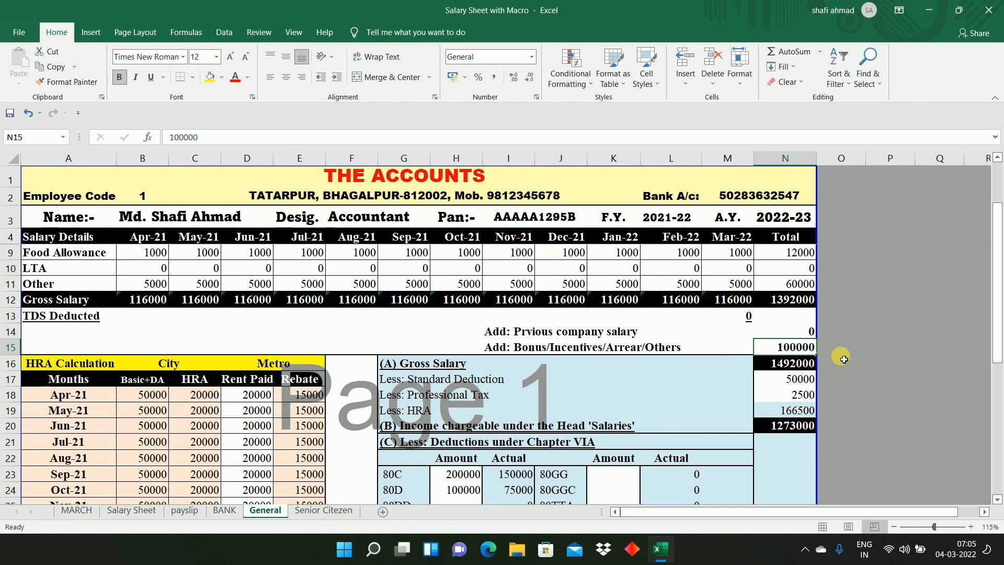
pyautogui.click(503, 351)
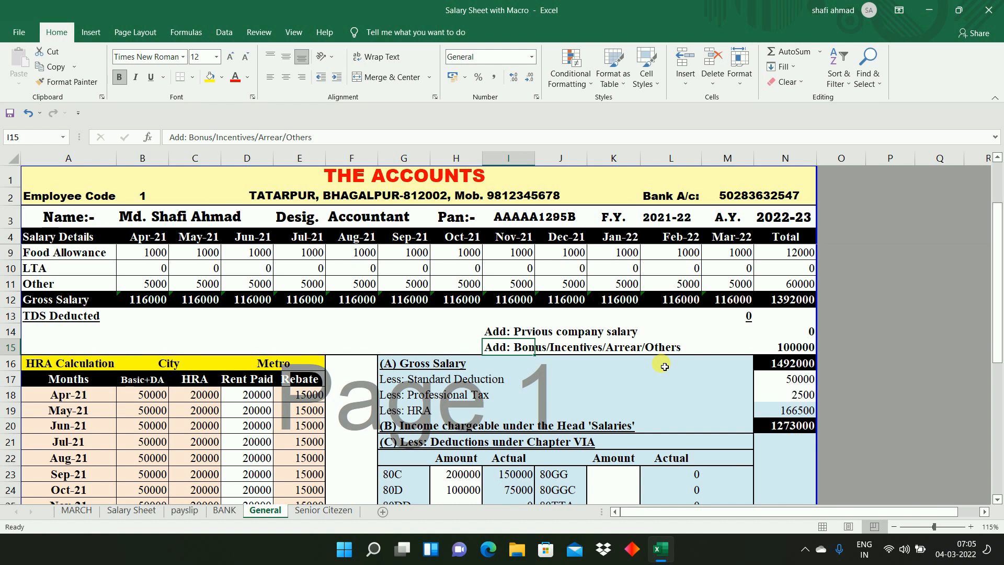
# Set the HRA Calculation city in D16 to Non-Metro.
pyautogui.click(779, 346)
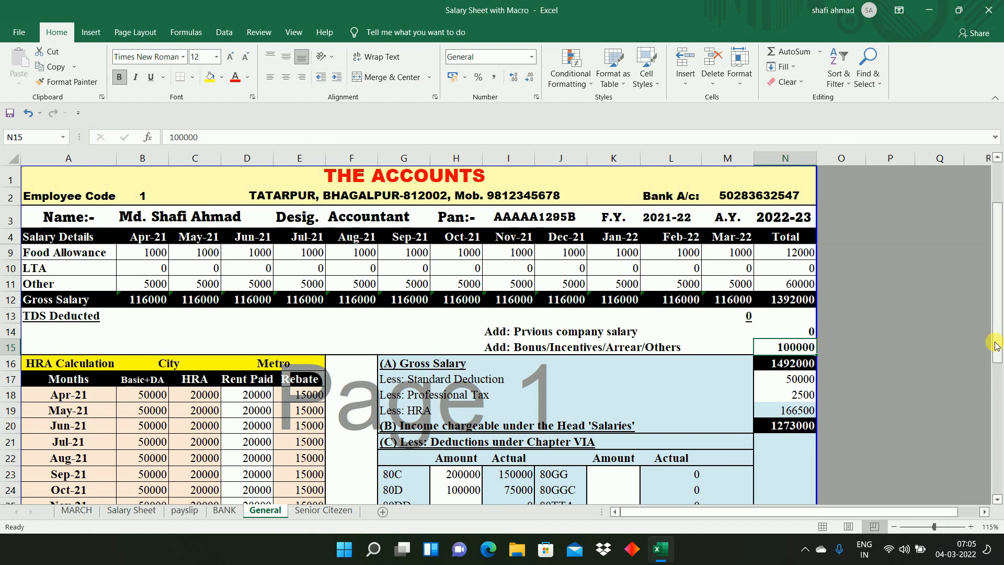
pyautogui.moveTo(997, 345); pyautogui.dragTo(998, 396)
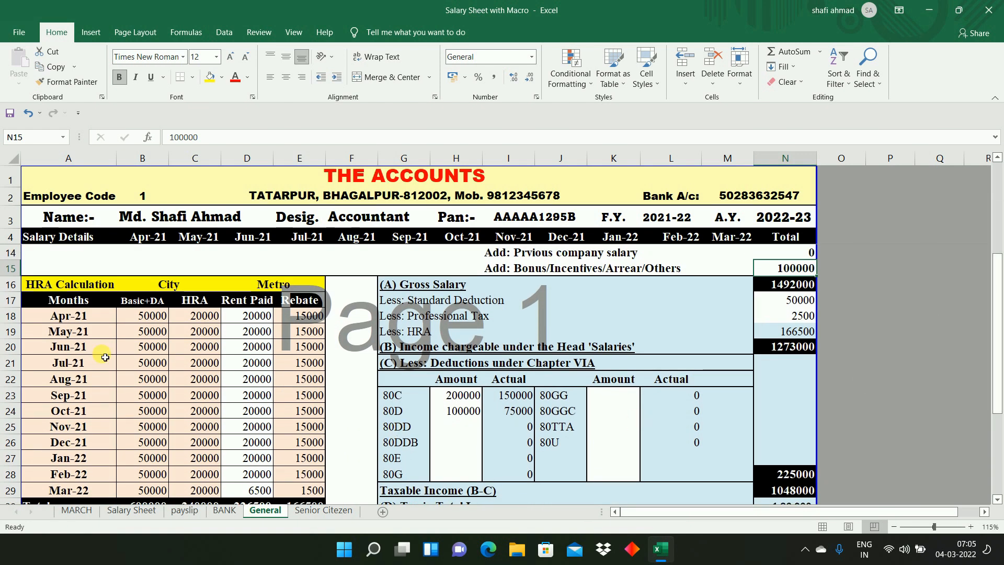
pyautogui.click(74, 338)
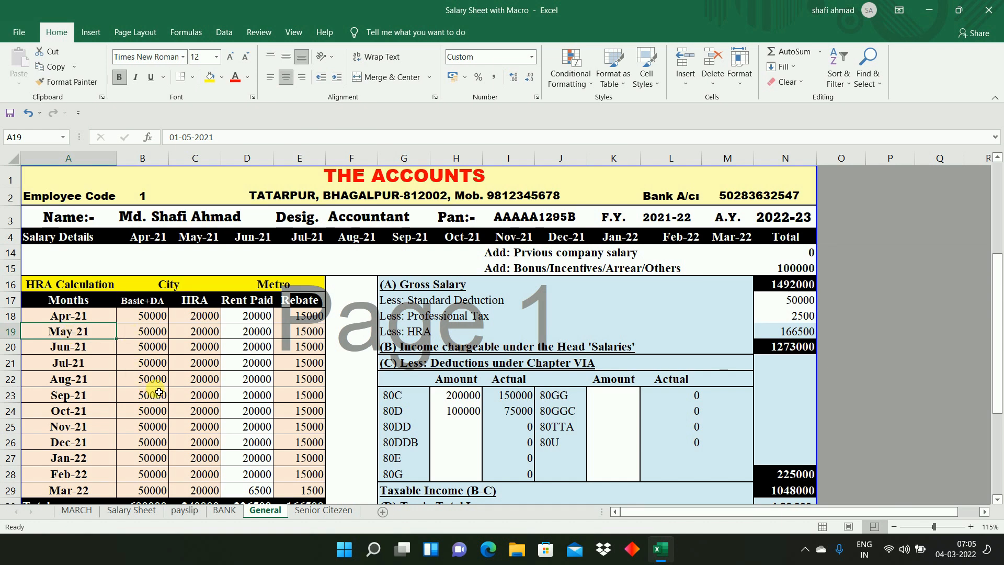
pyautogui.click(292, 319)
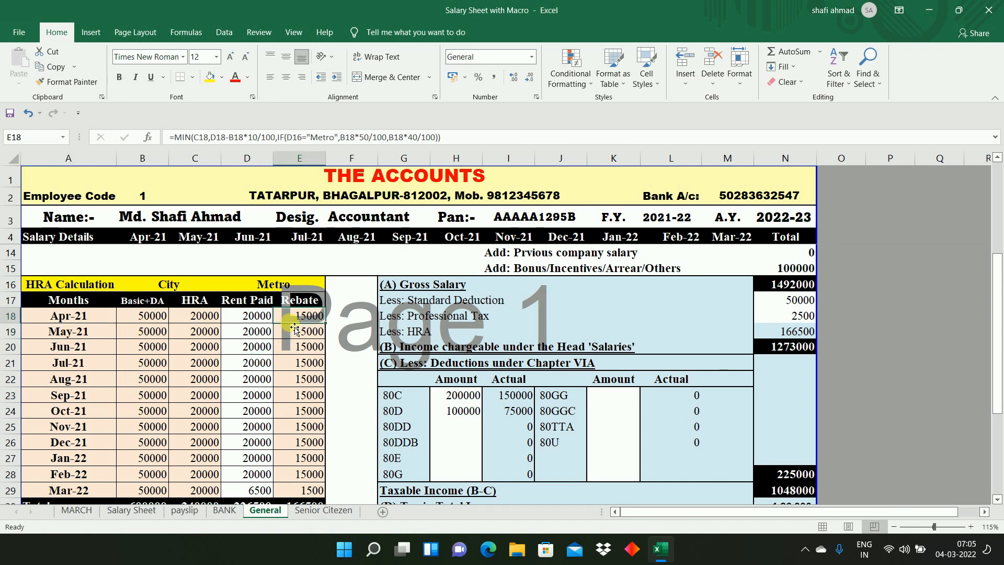
pyautogui.click(287, 286)
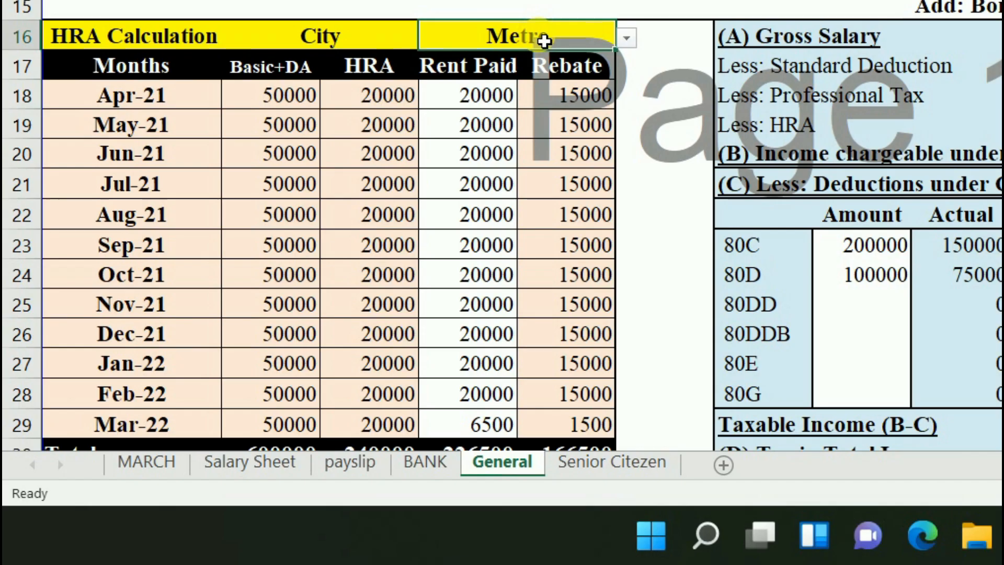
pyautogui.click(627, 38)
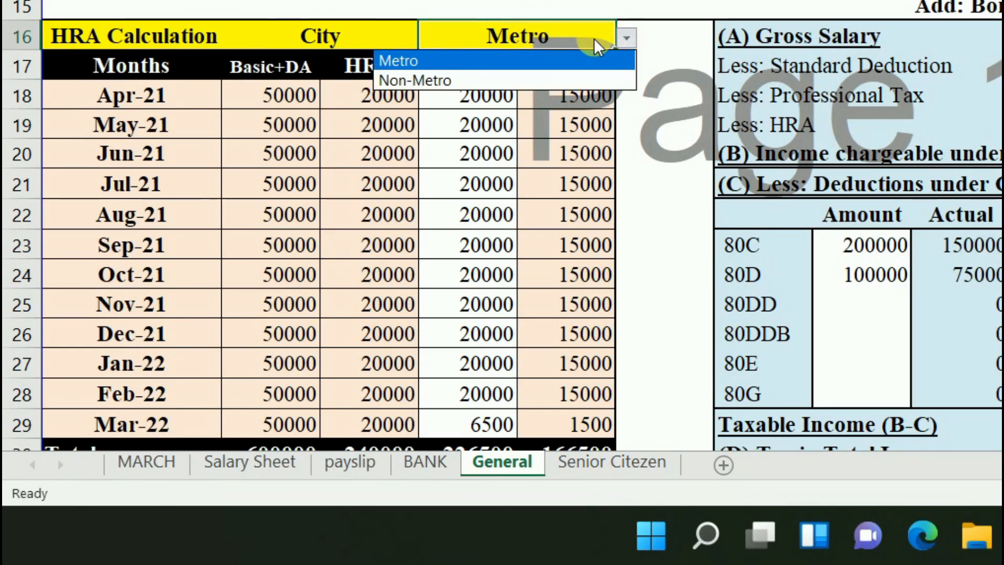
pyautogui.click(438, 76)
# Examine the Basic+DA, HRA and Rent Paid entries for the first months of the HRA calculation.
pyautogui.click(277, 101)
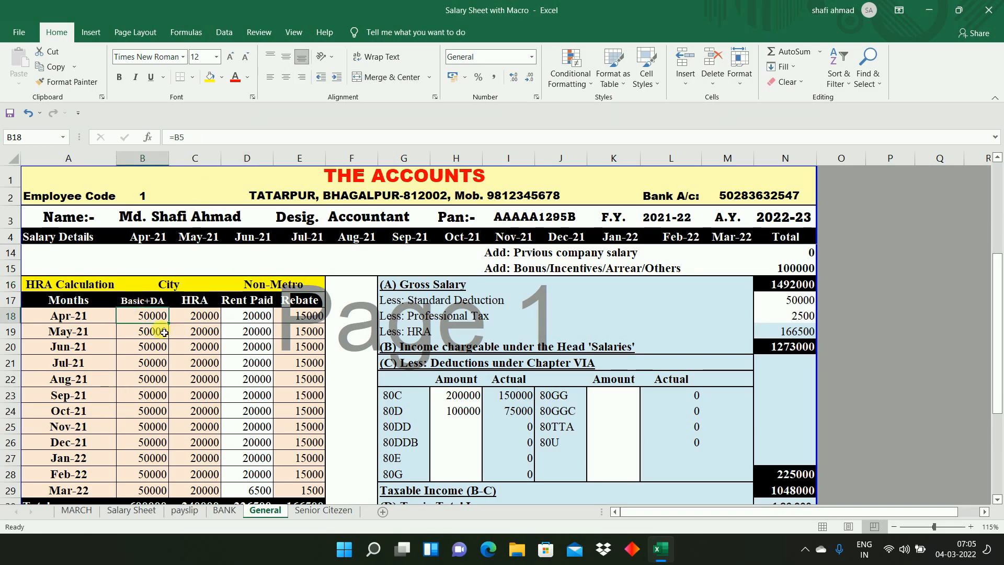
pyautogui.click(154, 339)
pyautogui.click(202, 316)
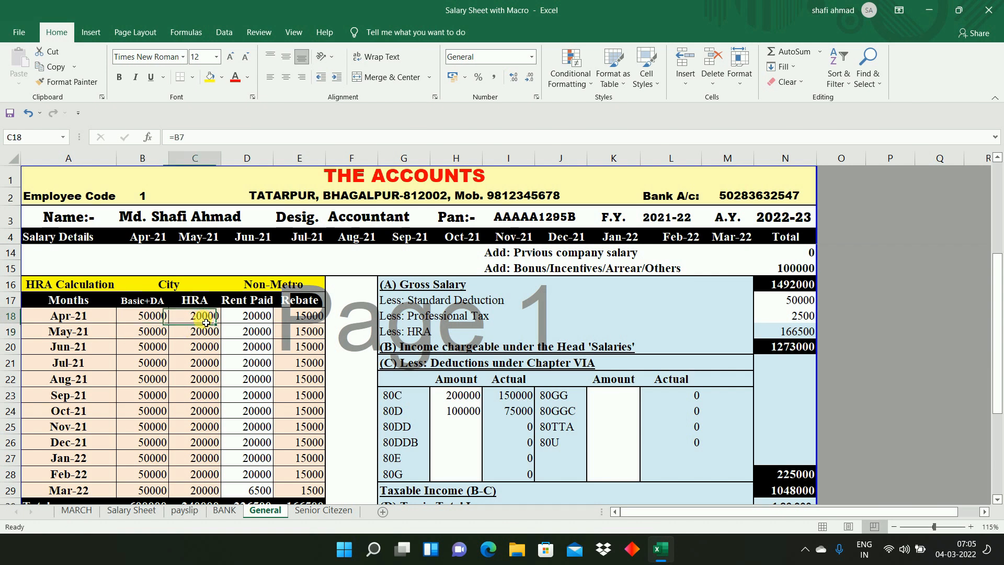
pyautogui.click(209, 347)
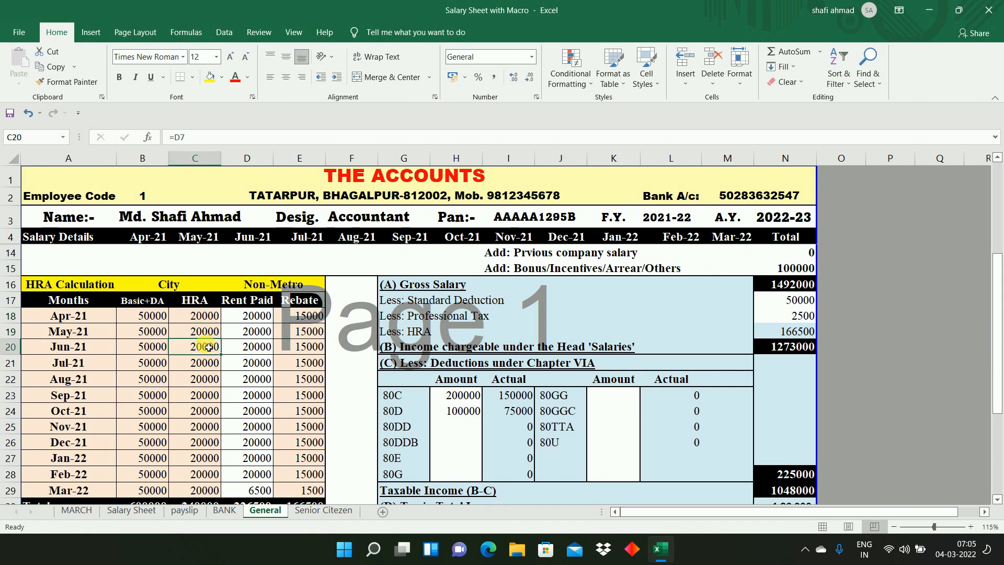
pyautogui.click(159, 346)
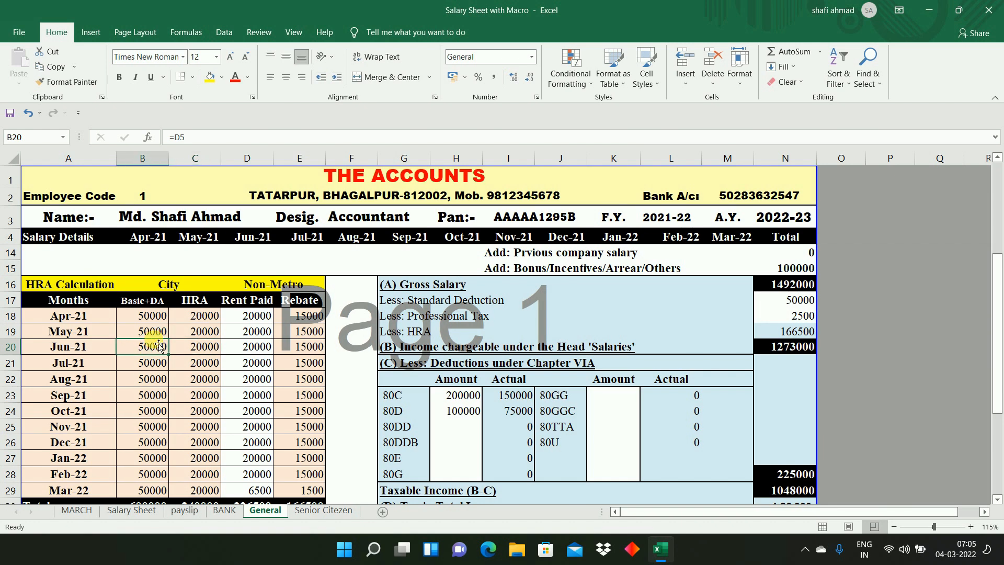
pyautogui.click(197, 336)
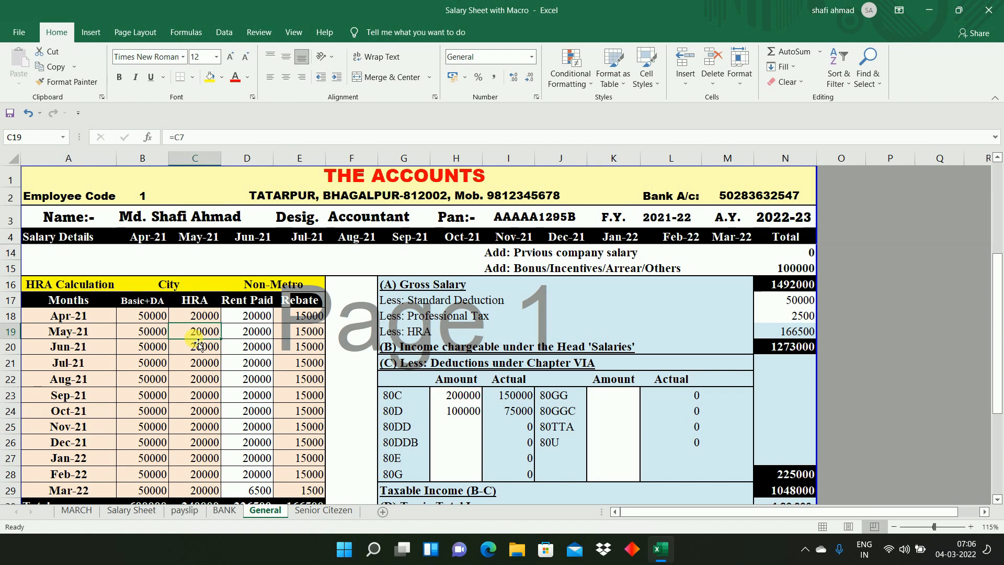
pyautogui.click(255, 320)
pyautogui.moveTo(256, 321)
pyautogui.mouseDown()
pyautogui.moveTo(258, 397)
pyautogui.moveTo(257, 333)
pyautogui.mouseUp()
pyautogui.click(255, 321)
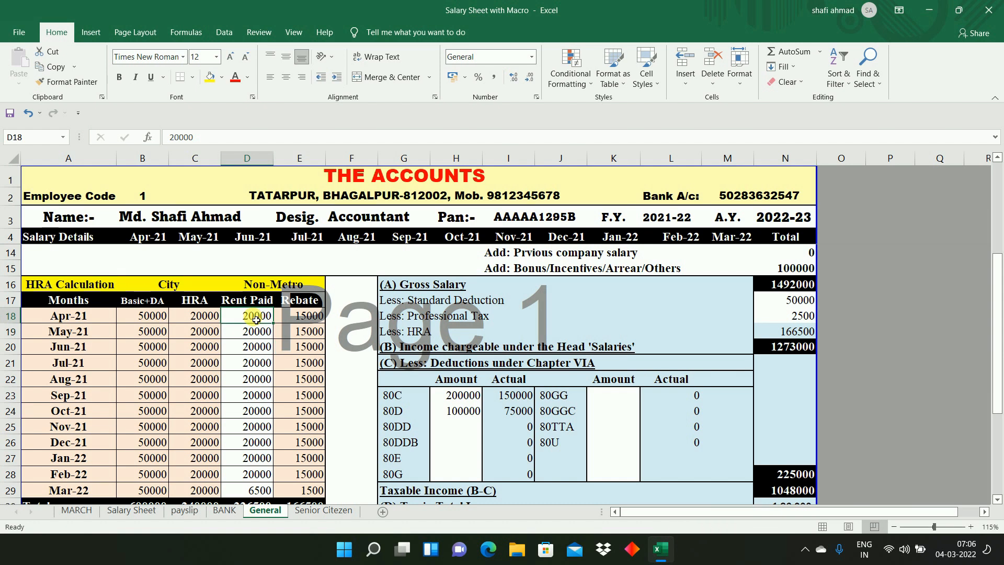
pyautogui.click(263, 364)
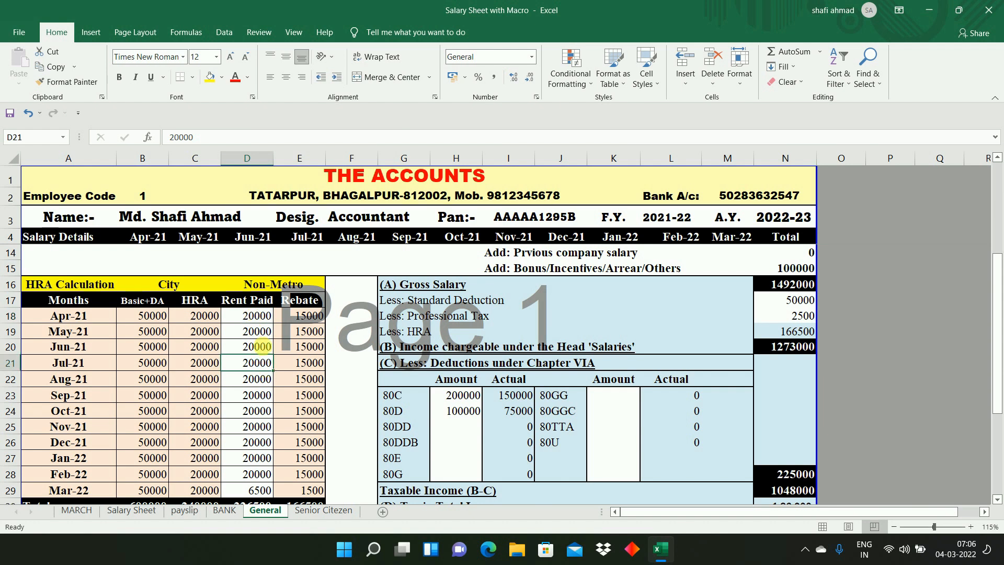
pyautogui.click(254, 323)
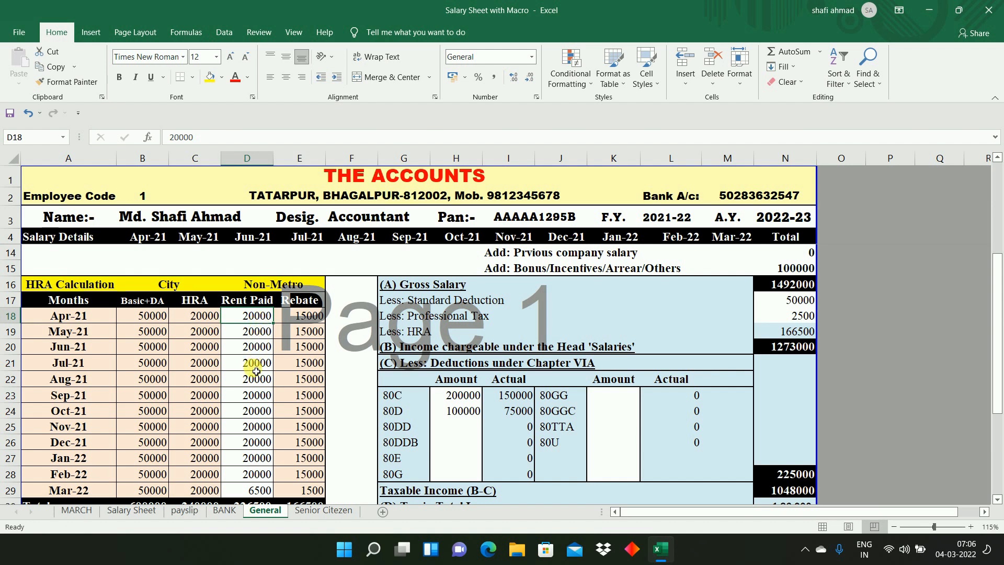
# Set the Oct-21 Rent Paid in D24 to 25000 and fill it down through Mar-22 in D29.
pyautogui.click(250, 411)
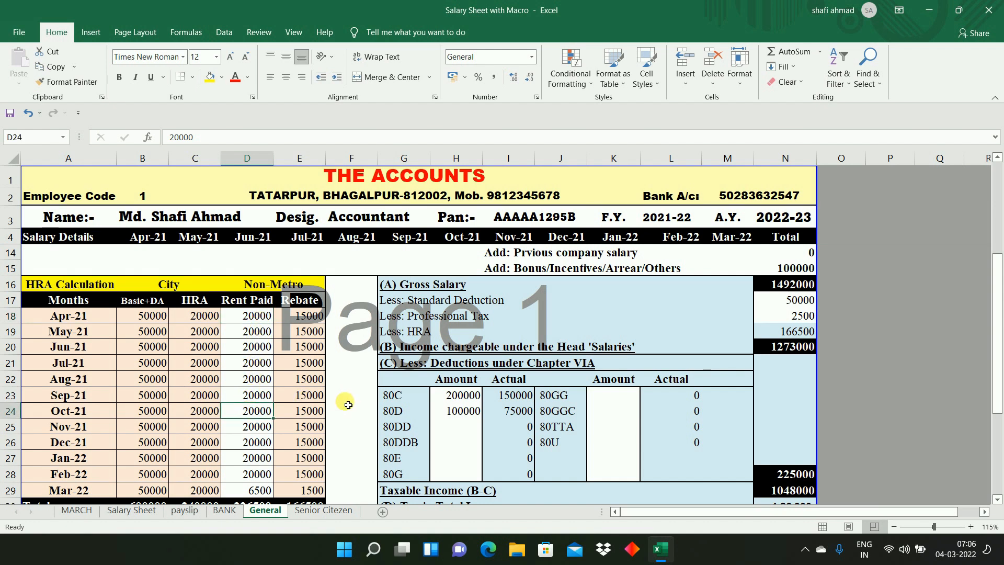
pyautogui.write('25000')
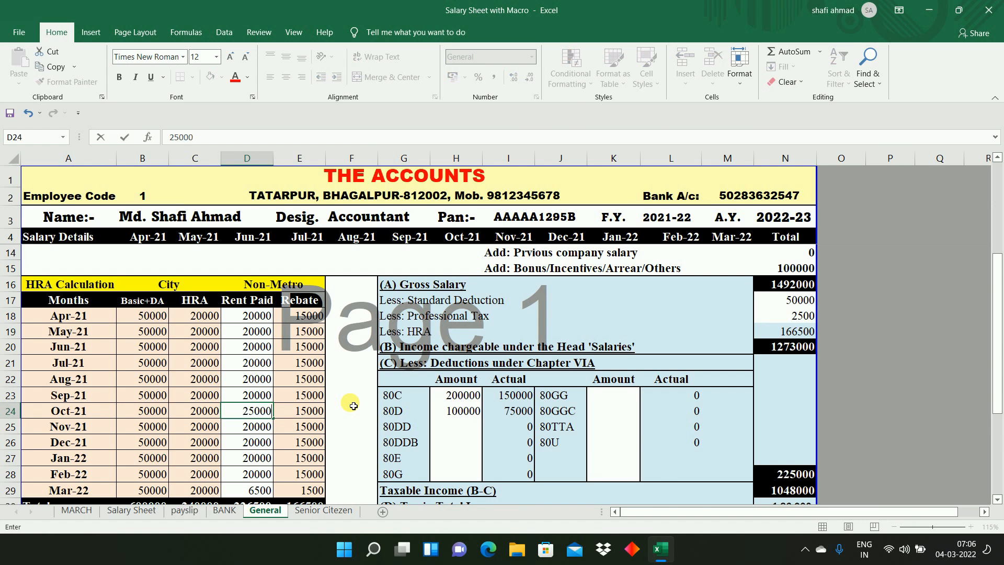
pyautogui.press('Return')
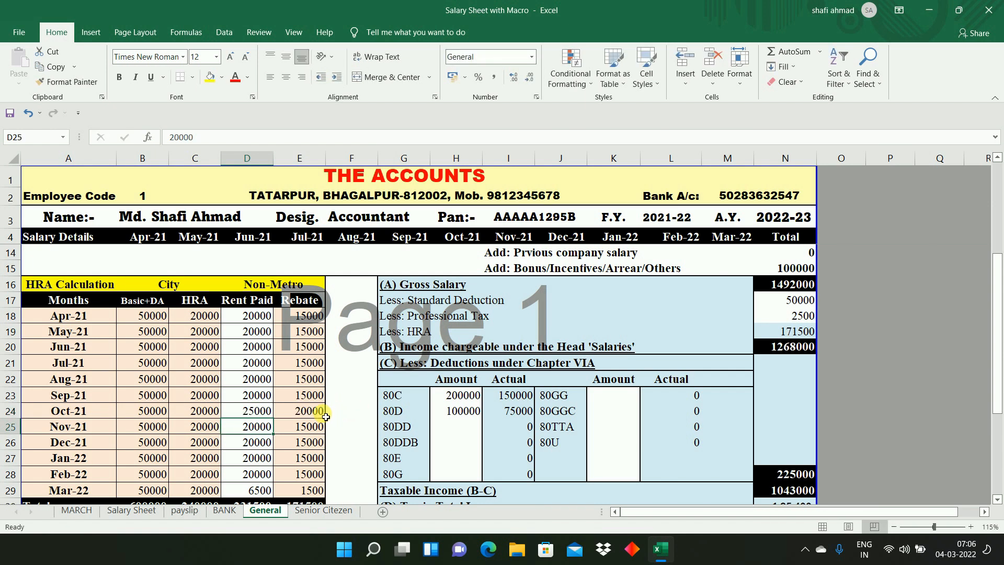
pyautogui.click(257, 410)
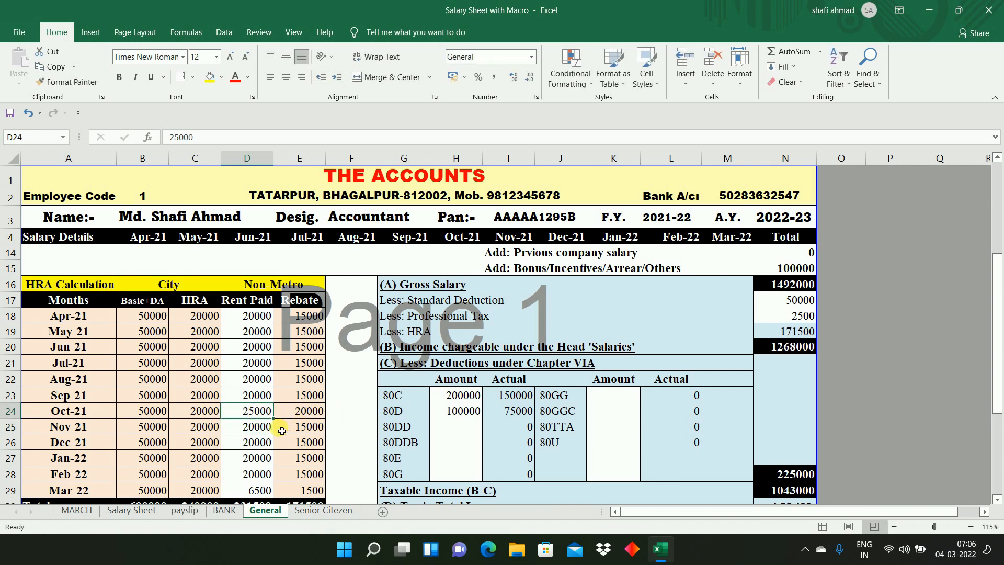
pyautogui.moveTo(272, 419); pyautogui.dragTo(278, 494)
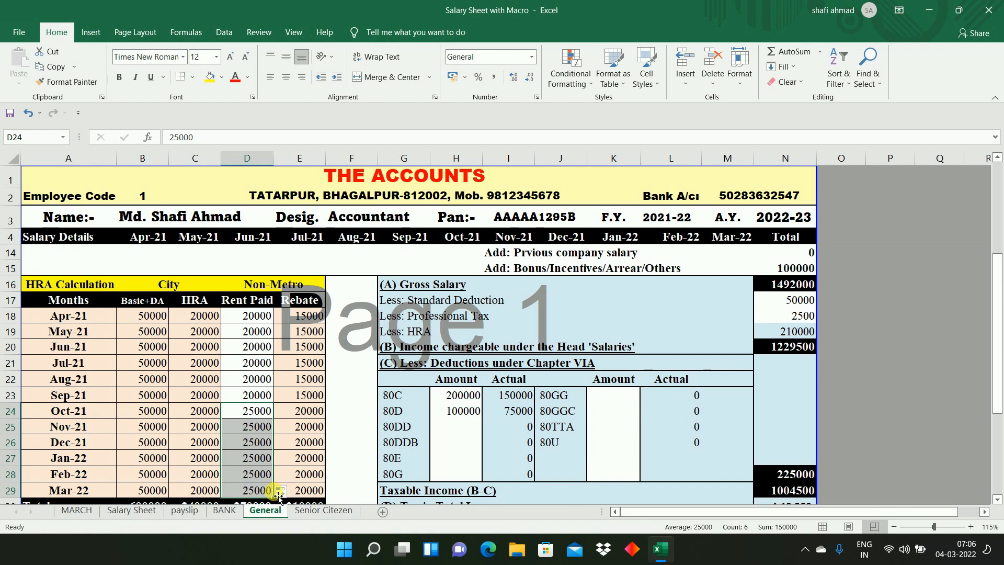
# Clear the HRA calculation rows A18:E29 as a trial and undo the deletion.
pyautogui.click(197, 430)
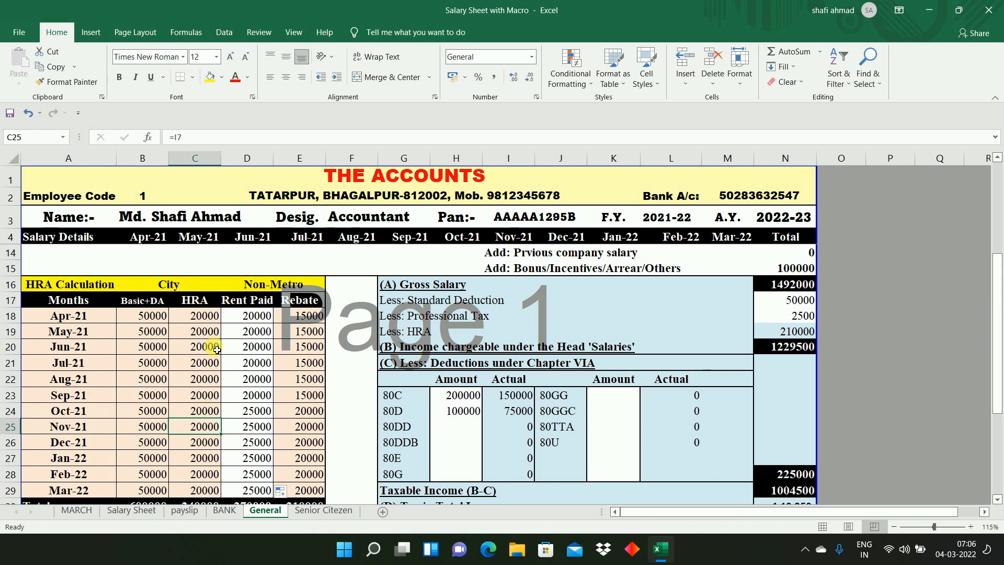
pyautogui.moveTo(96, 318); pyautogui.dragTo(281, 491)
pyautogui.press('Delete')
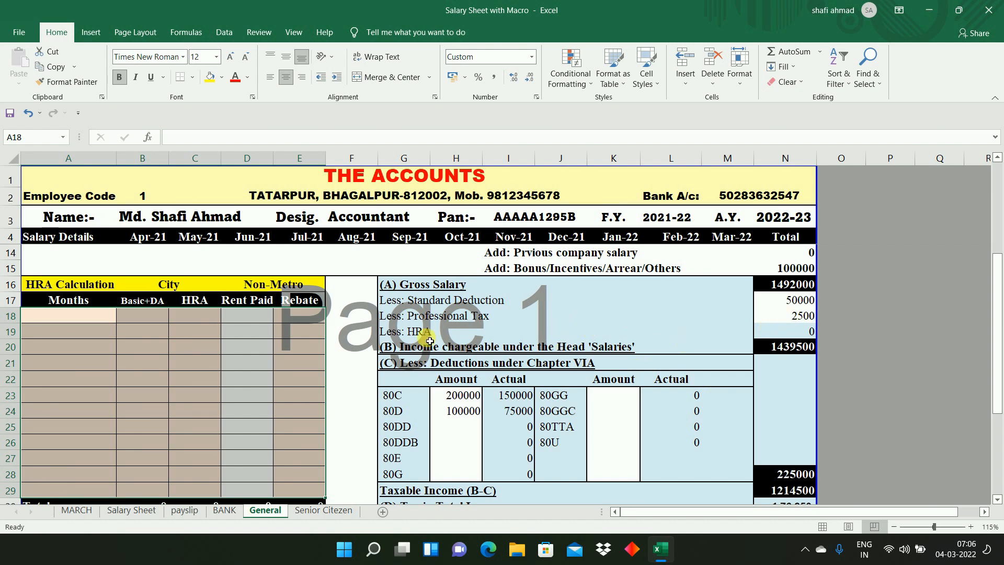
pyautogui.click(161, 384)
pyautogui.hotkey('ctrl', 'z')
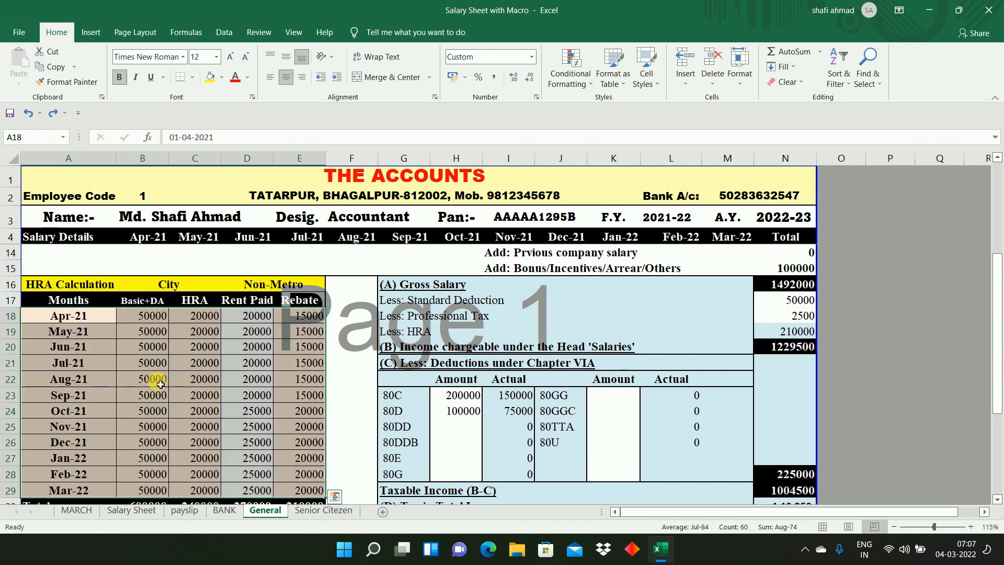
# Examine the Apr-21 Rebate formula in E18 and the Gross Salary formula in N16 without changing them.
pyautogui.click(302, 351)
pyautogui.click(313, 313)
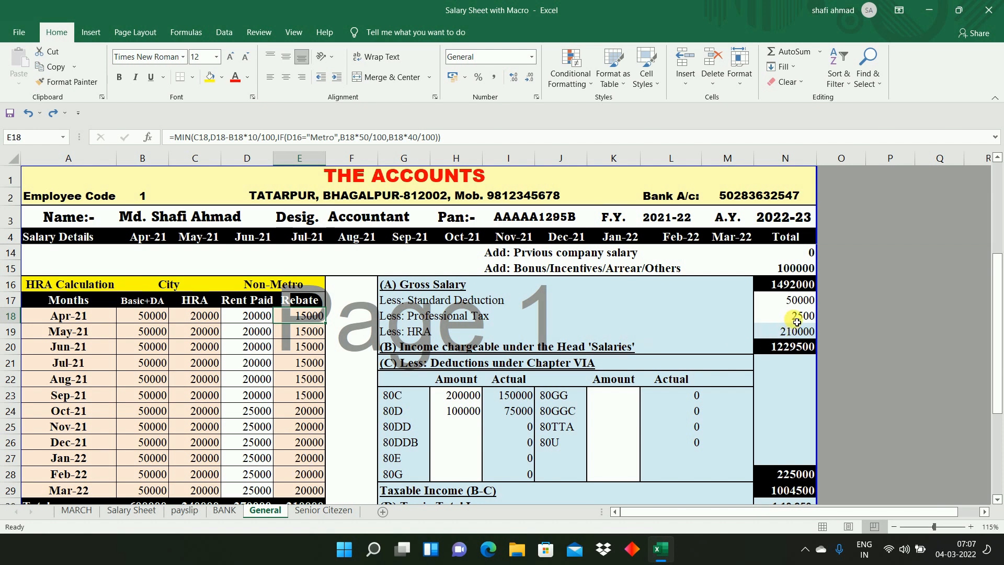
pyautogui.click(784, 287)
pyautogui.doubleClick(787, 287)
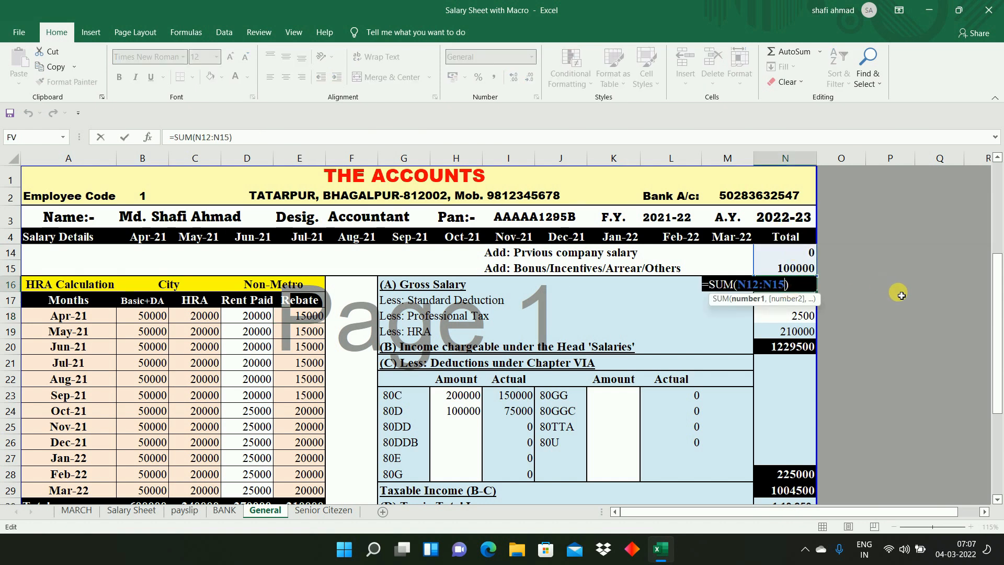
pyautogui.moveTo(998, 285); pyautogui.dragTo(996, 225)
pyautogui.press('Escape')
# Review the Standard Deduction, Professional Tax and HRA amounts in N17:N19 and the formula for income chargeable under Salaries in N20.
pyautogui.click(415, 399)
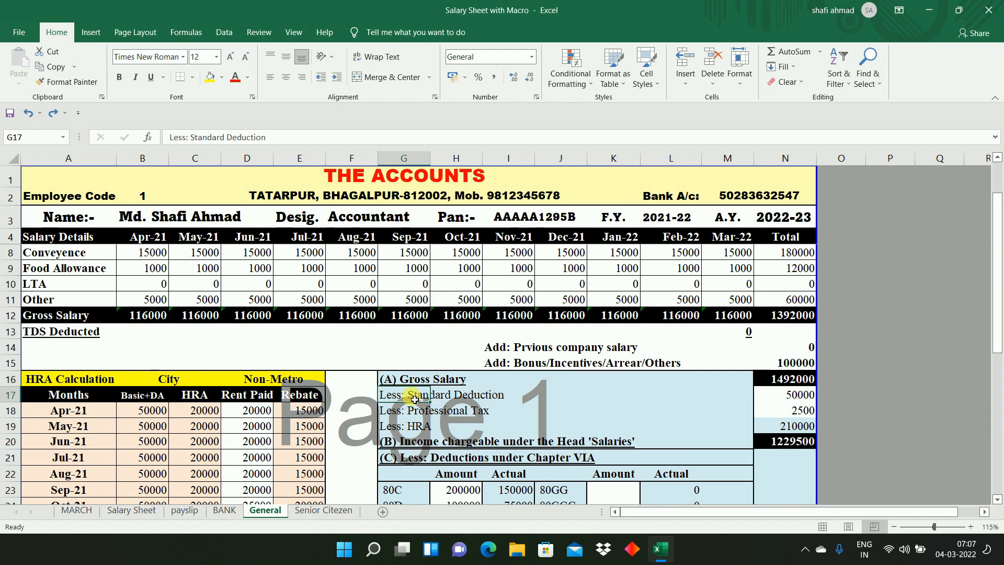
pyautogui.click(800, 399)
pyautogui.click(804, 413)
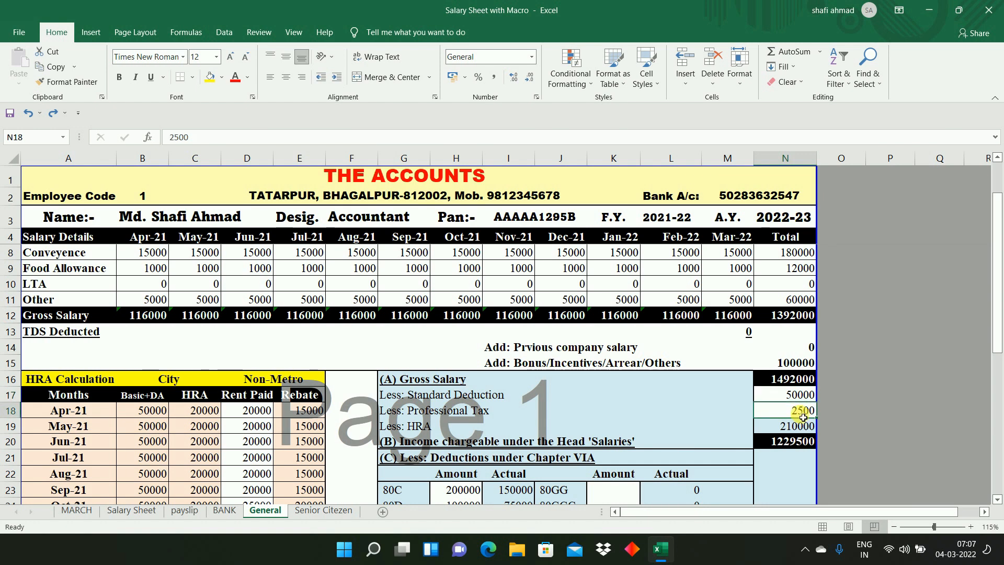
pyautogui.click(402, 430)
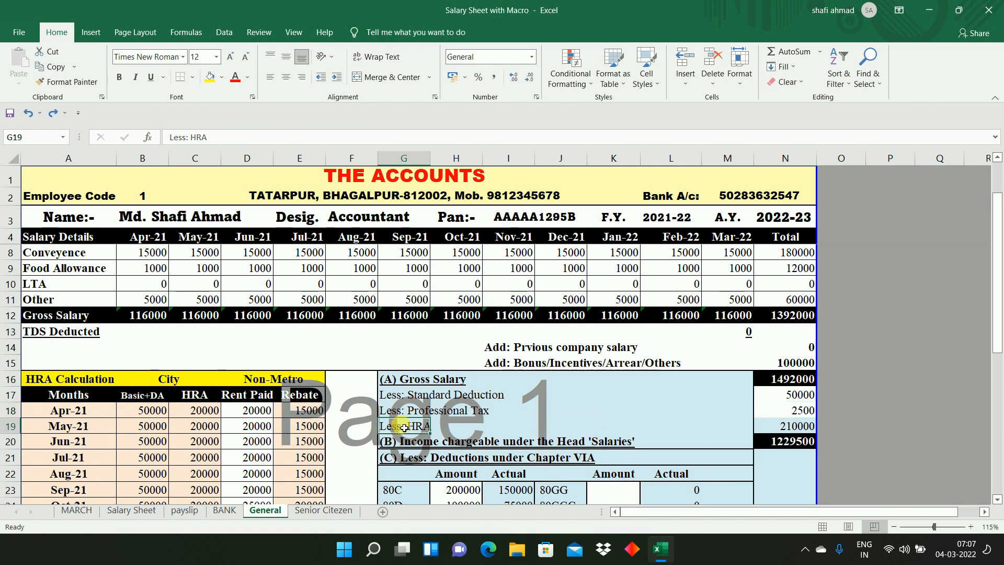
pyautogui.click(789, 427)
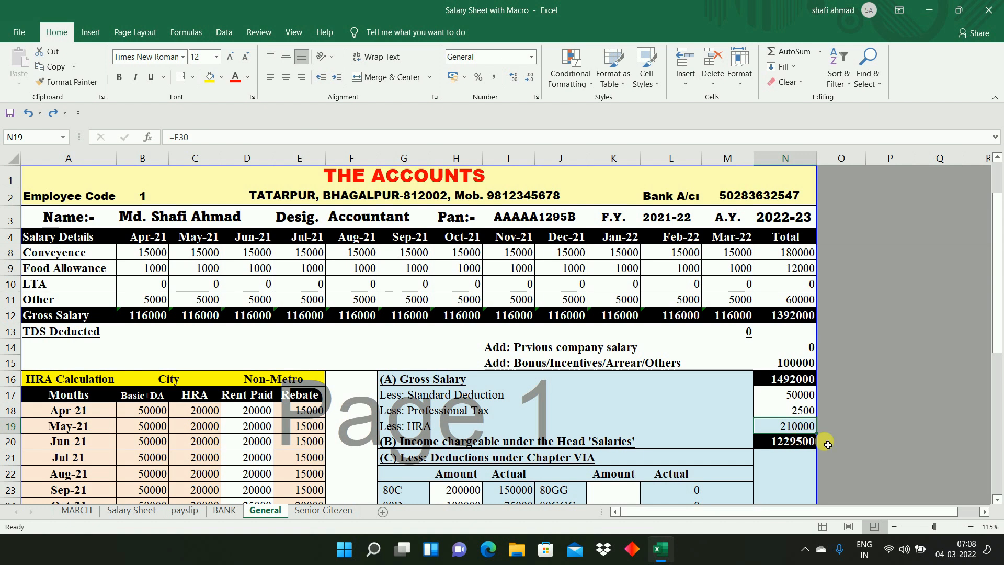
pyautogui.doubleClick(801, 445)
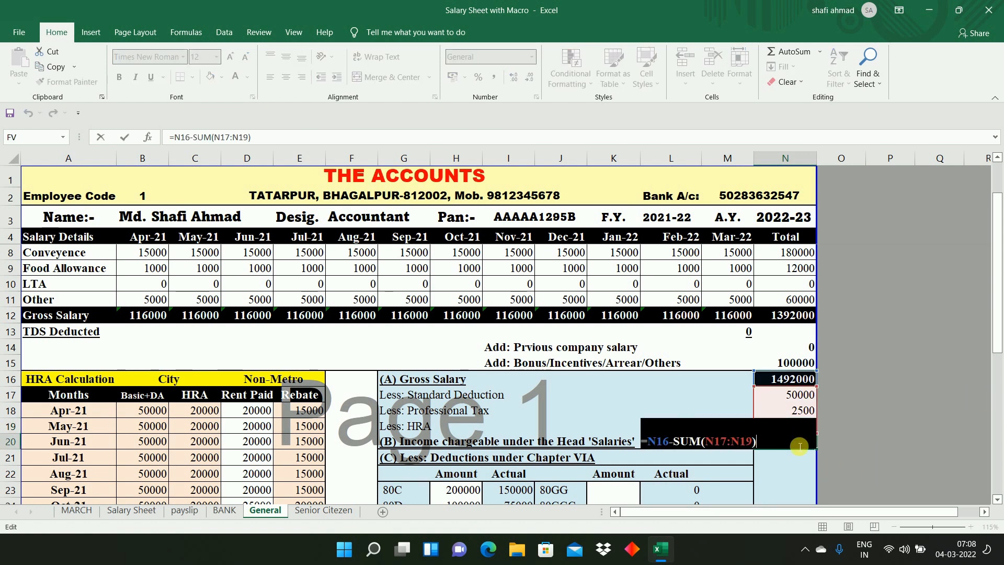
pyautogui.press('Escape')
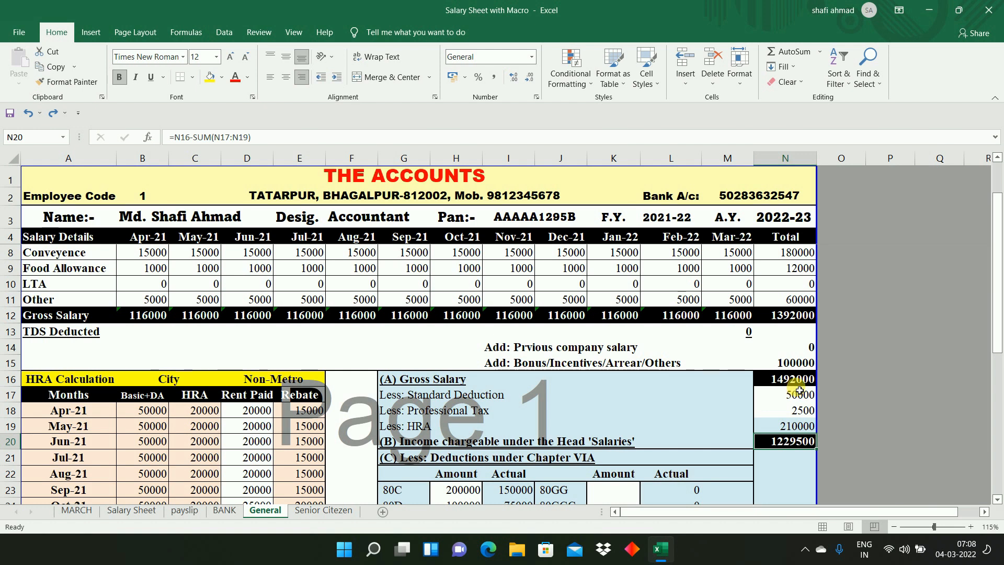
pyautogui.moveTo(800, 396); pyautogui.dragTo(803, 422)
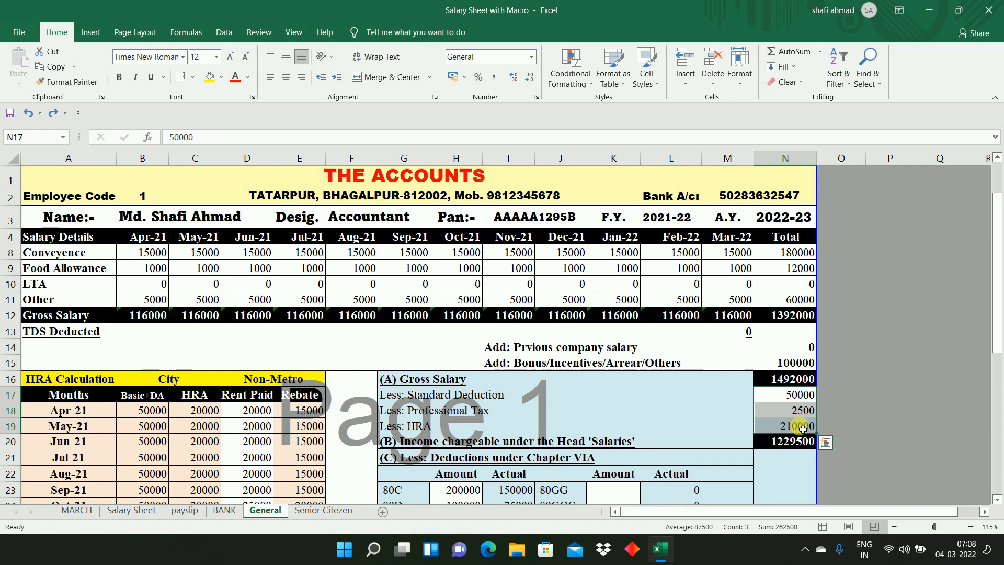
pyautogui.doubleClick(789, 443)
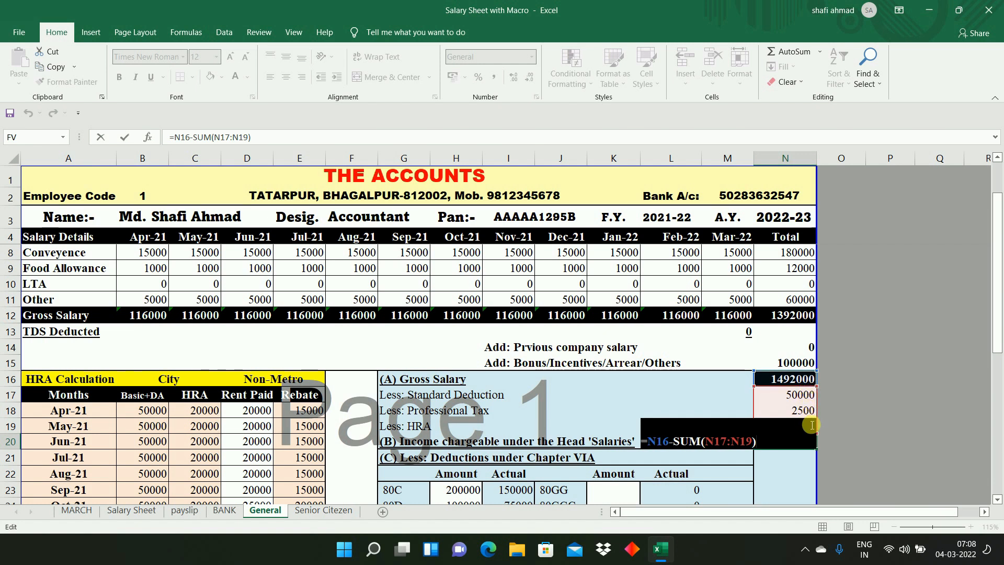
pyautogui.press('Return')
# Inspect the 80C Actual formula in I23 under the Chapter VIA deductions, leaving it unedited.
pyautogui.moveTo(997, 334); pyautogui.dragTo(999, 417)
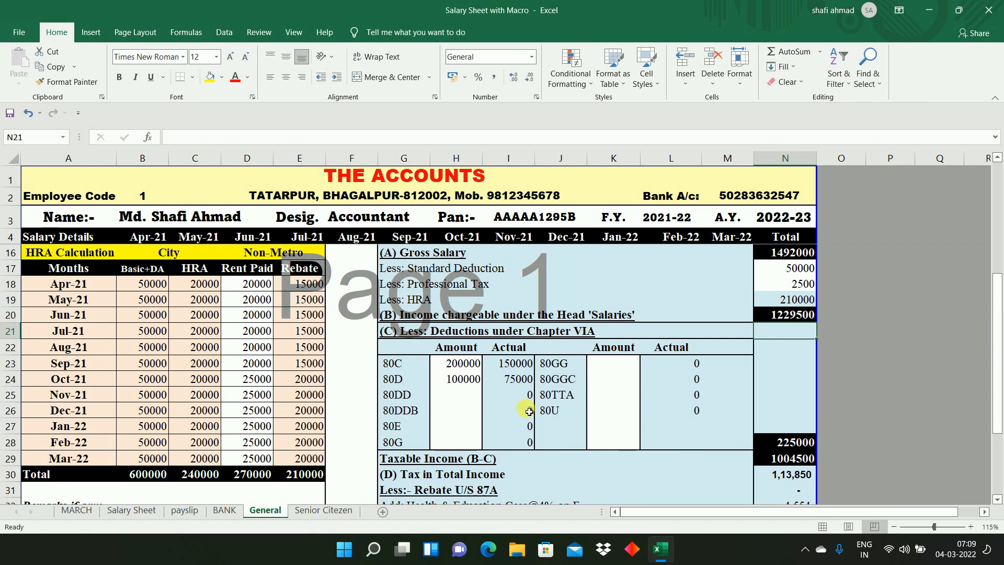
pyautogui.doubleClick(515, 364)
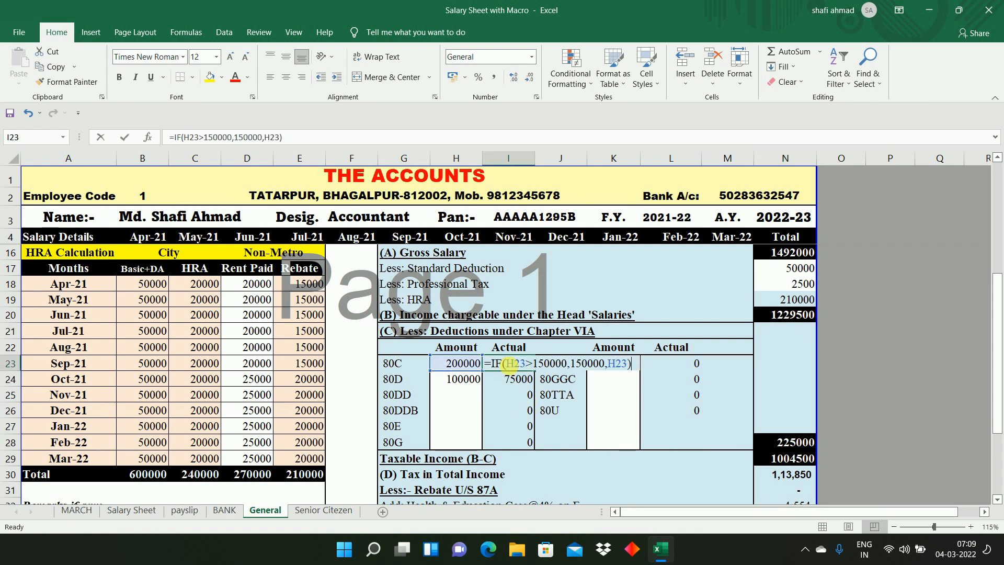
pyautogui.press('Escape')
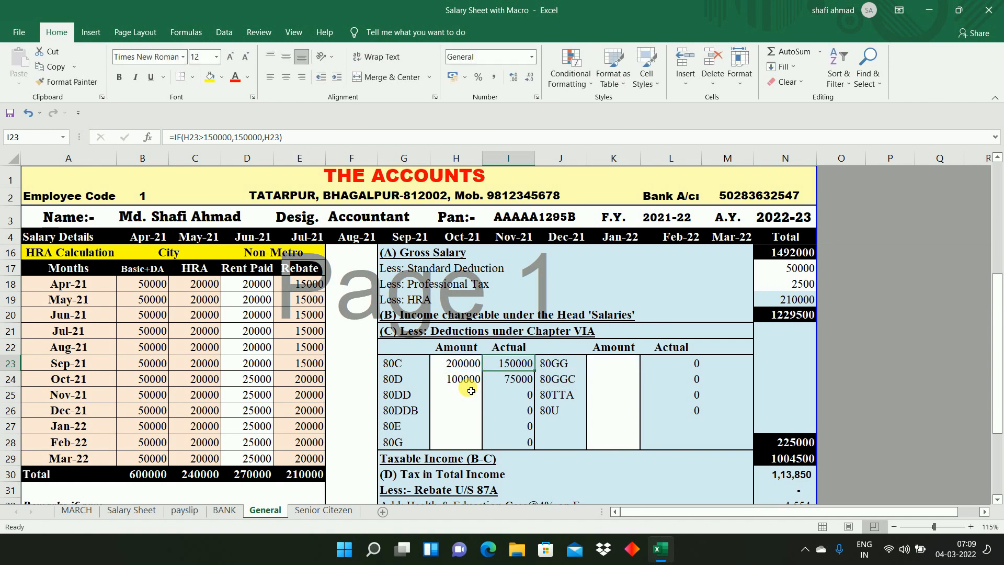
# Compare the 80C Amount in H23 with the limit formula behind its Actual value in I23.
pyautogui.click(454, 364)
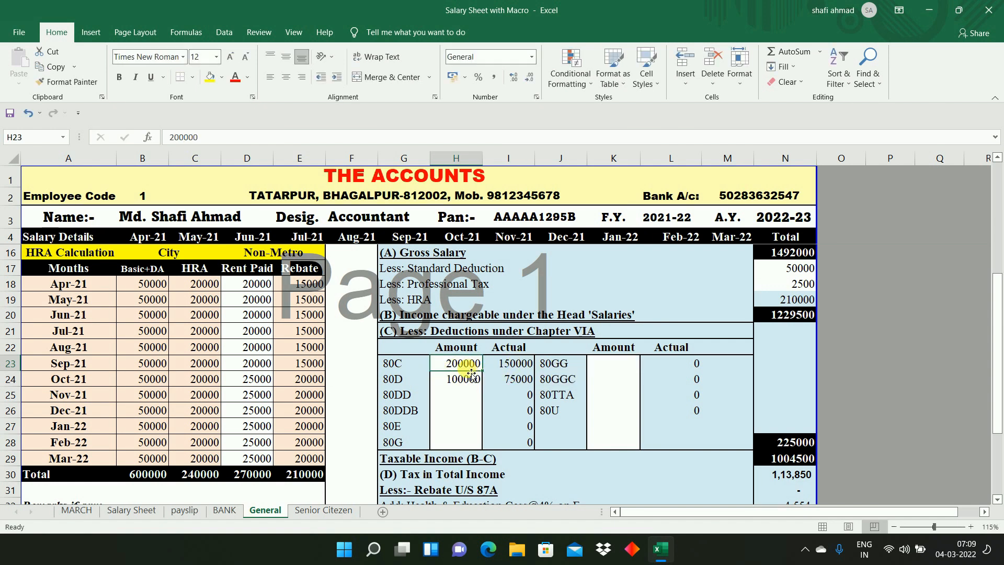
pyautogui.click(516, 368)
pyautogui.doubleClick(515, 369)
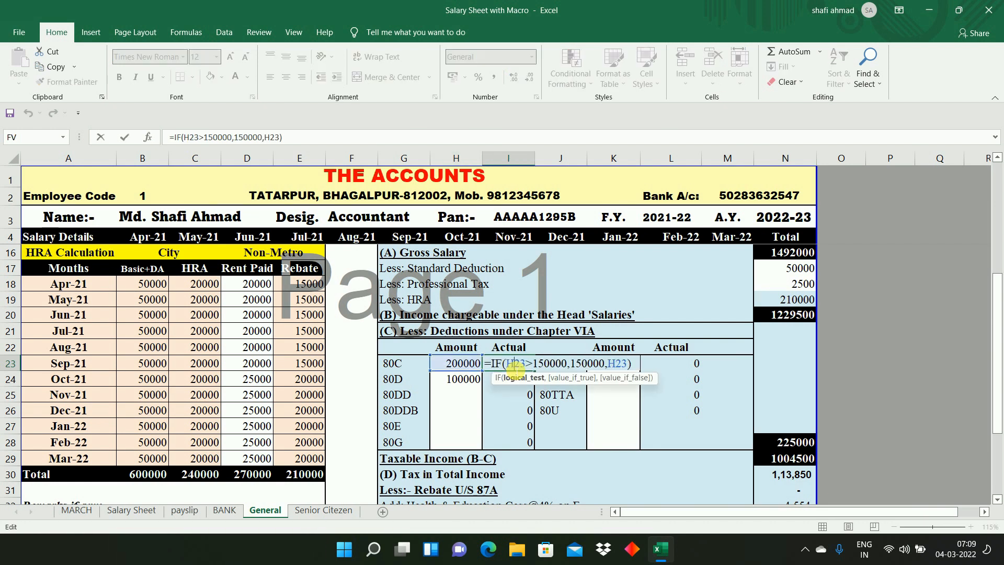
pyautogui.press('Return')
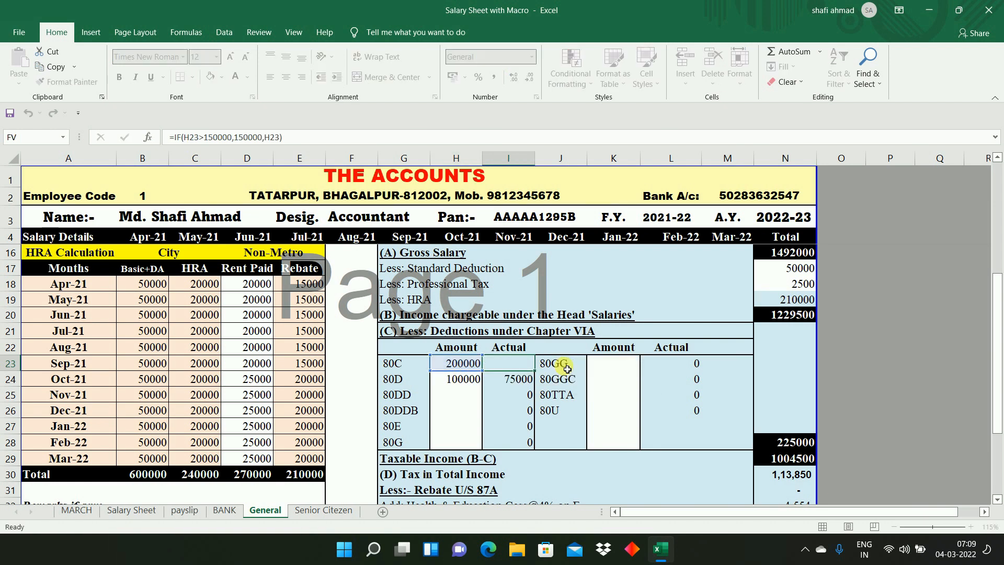
# Try 175000 as the 80C Amount in H23 to test the deduction limit.
pyautogui.click(478, 369)
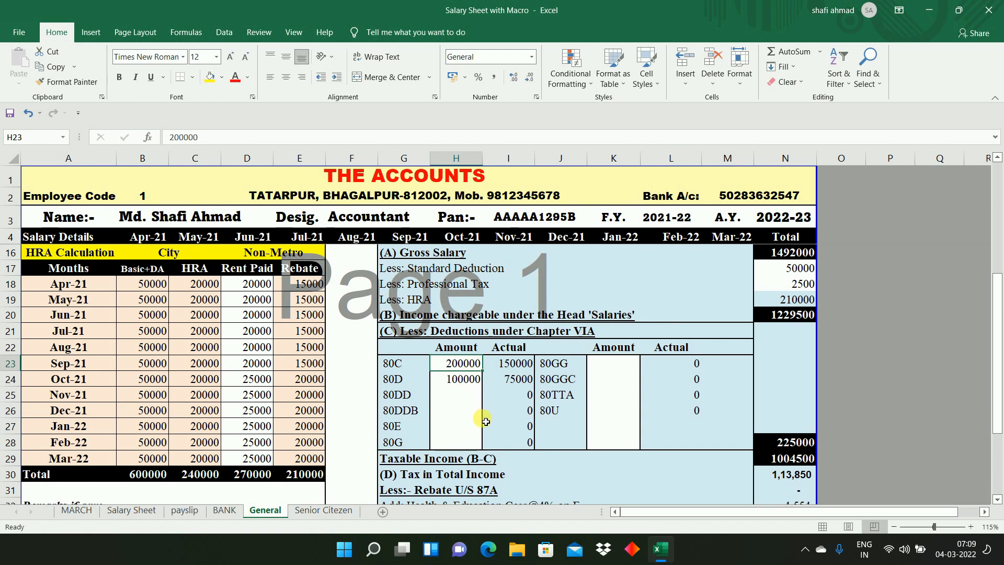
pyautogui.write('175000')
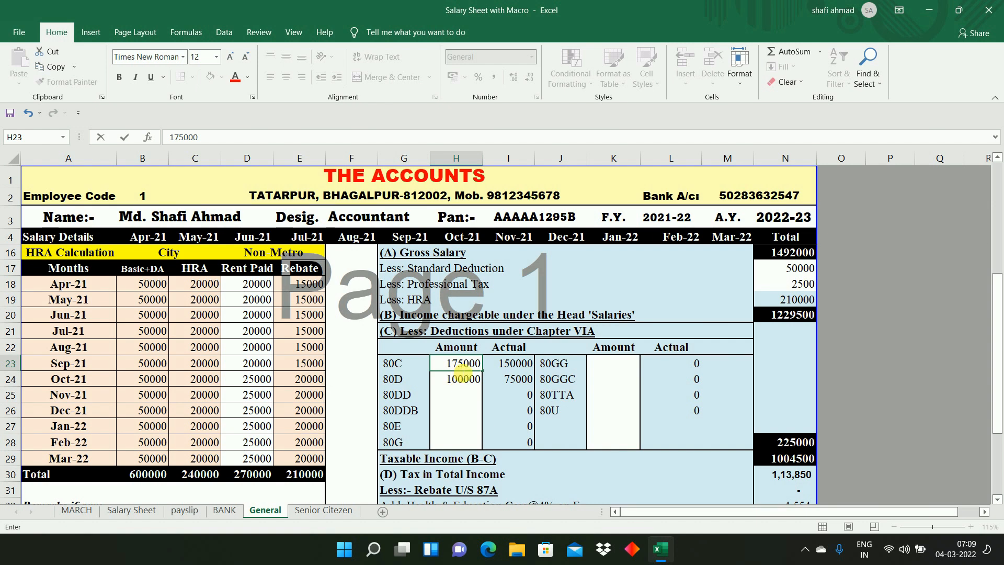
pyautogui.press('Tab')
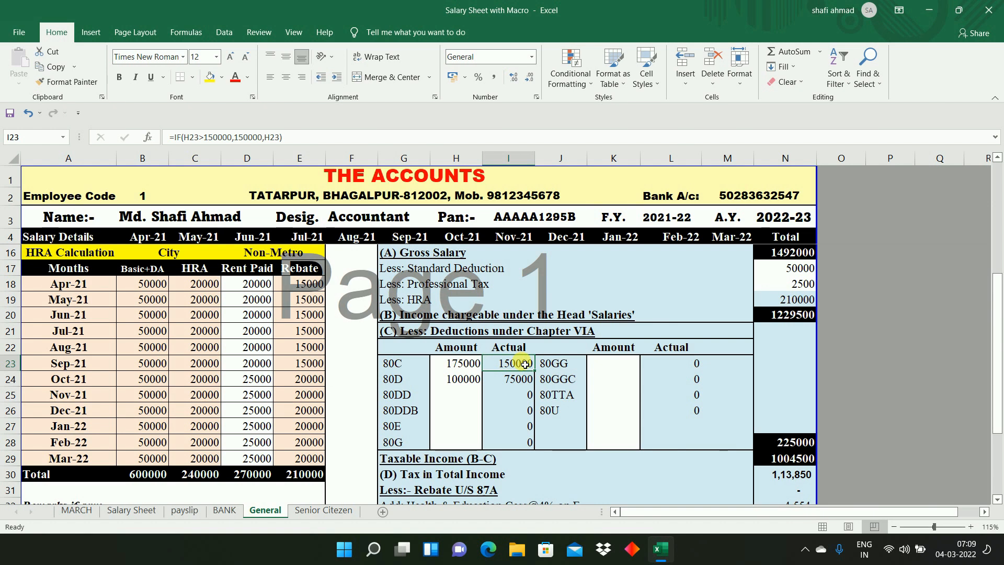
# Set the 80C Amount in H23 to 125000.
pyautogui.click(471, 367)
pyautogui.write('125000')
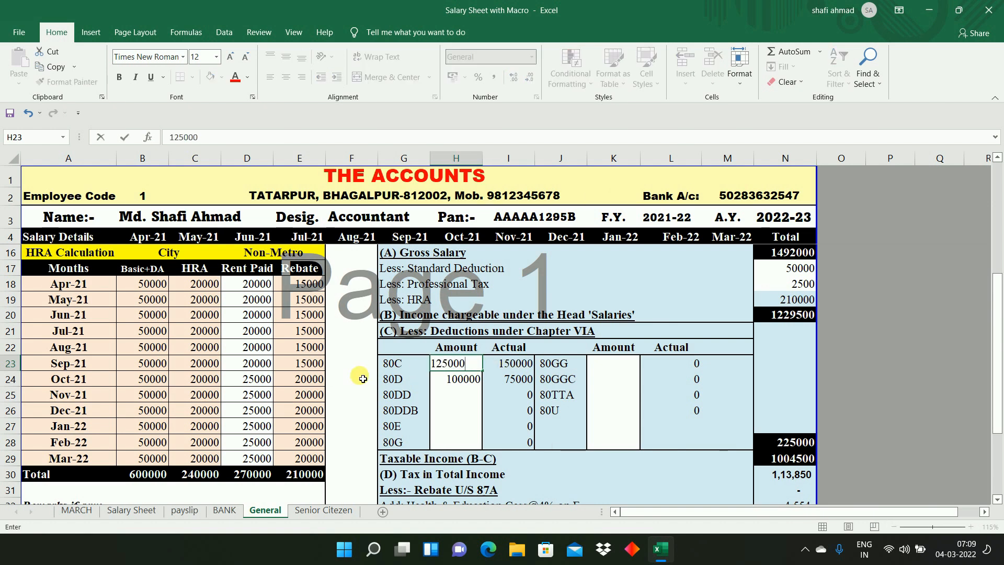
pyautogui.press('Tab')
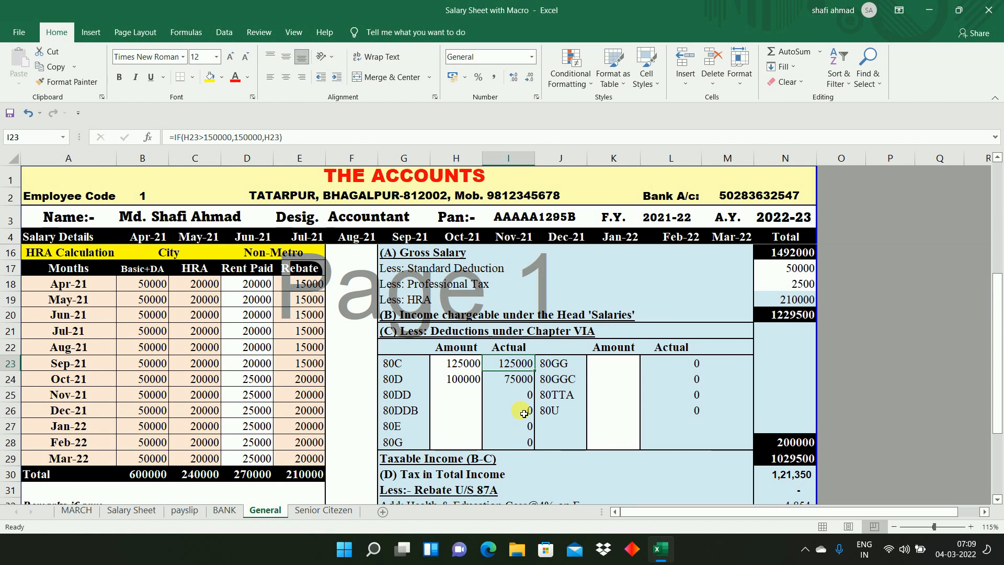
pyautogui.press('Left')
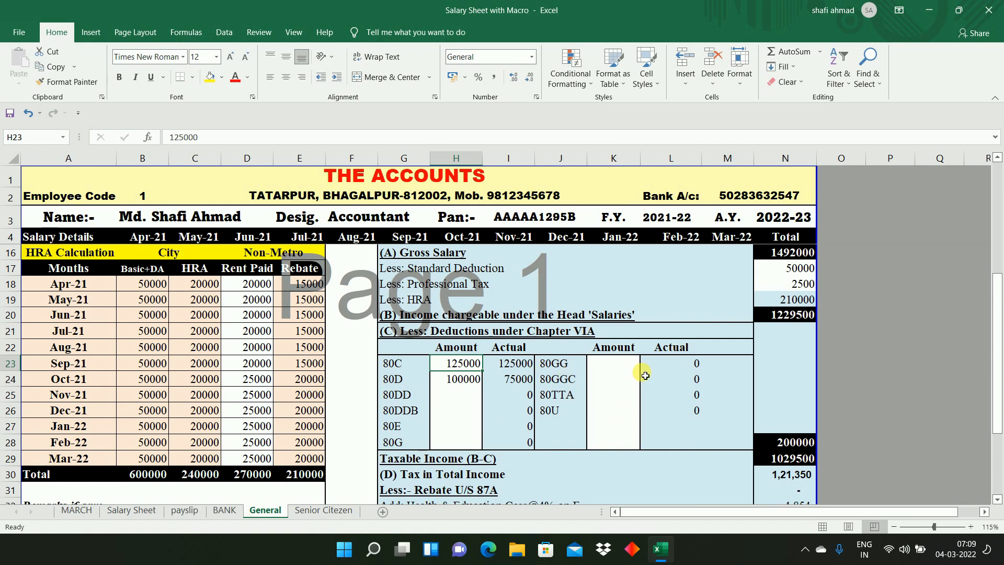
# Examine the formulas for total Chapter VIA deductions, taxable income and tax on total income in N28:N30, leaving them unedited.
pyautogui.doubleClick(805, 447)
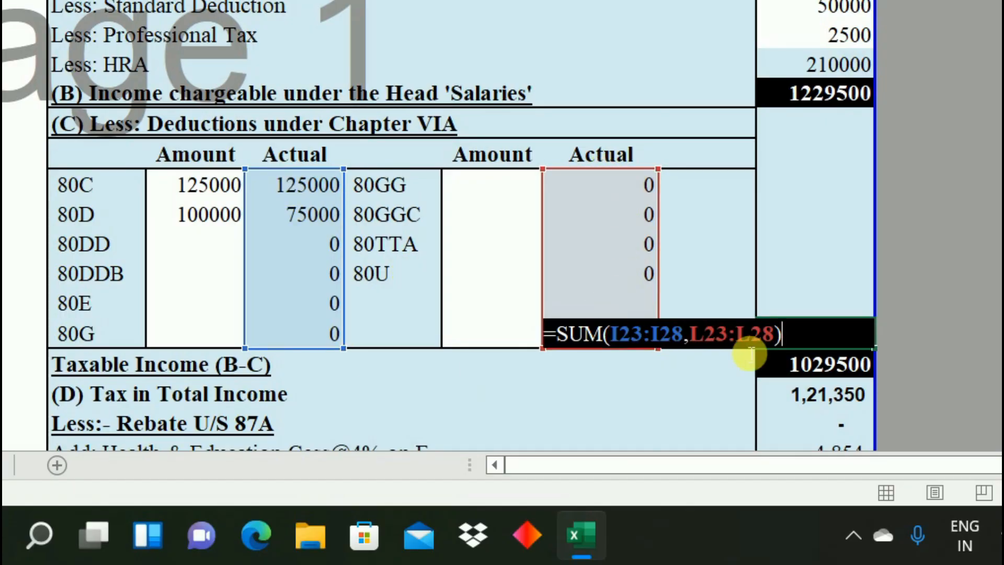
pyautogui.hotkey('ctrl', 'Return')
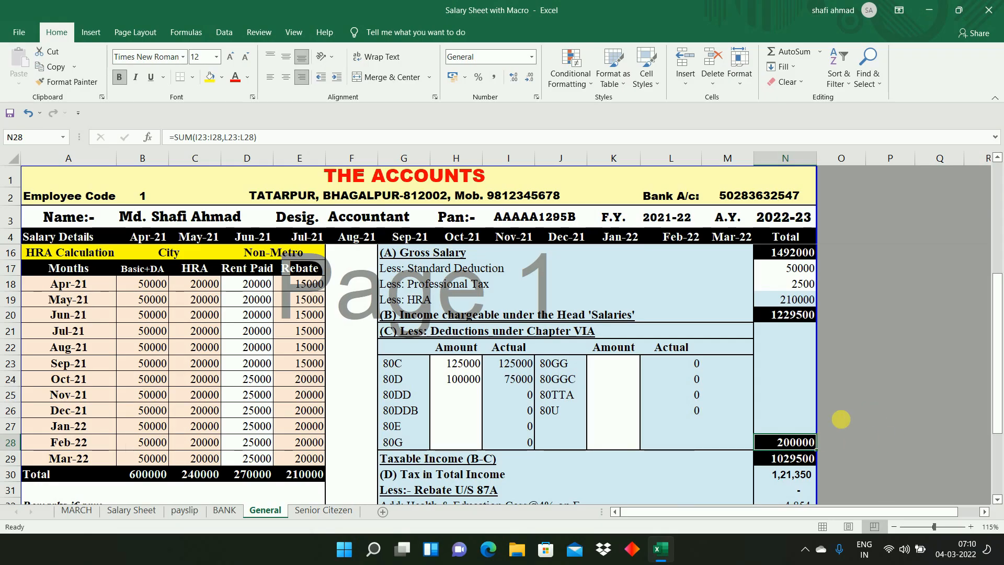
pyautogui.moveTo(998, 338); pyautogui.dragTo(999, 369)
pyautogui.click(788, 413)
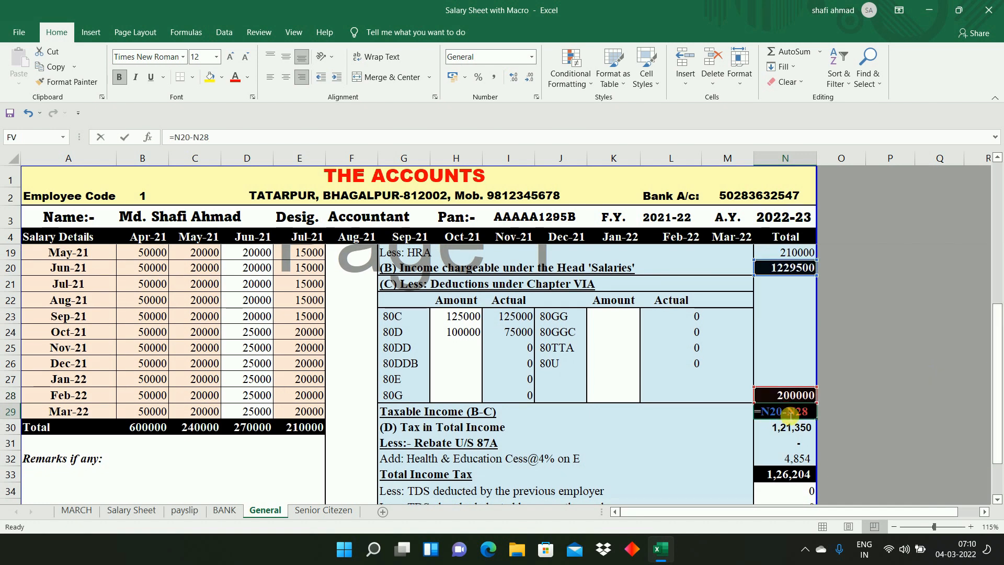
pyautogui.write('=')
pyautogui.click(790, 268)
pyautogui.write('-')
pyautogui.click(780, 393)
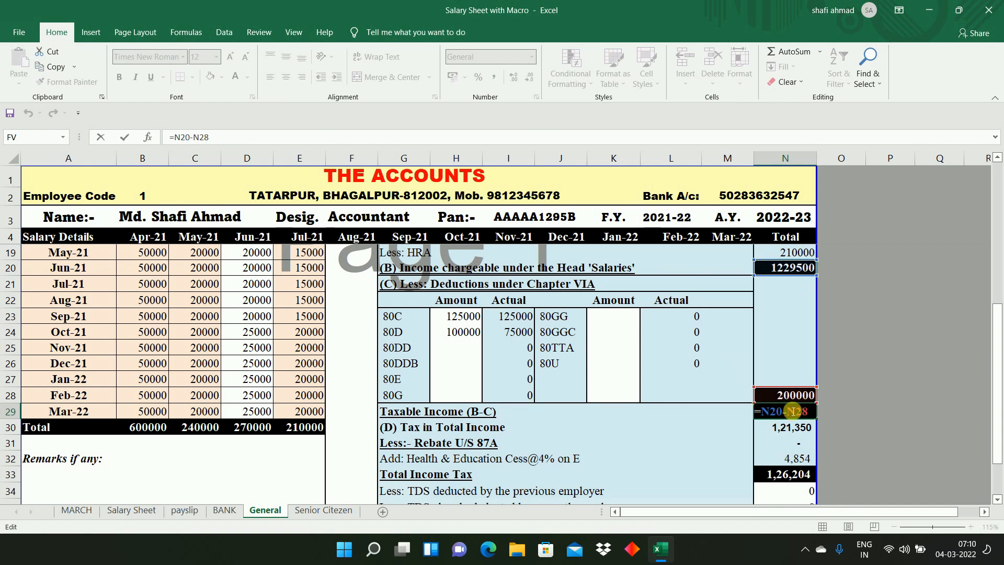
pyautogui.hotkey('ctrl', 'Return')
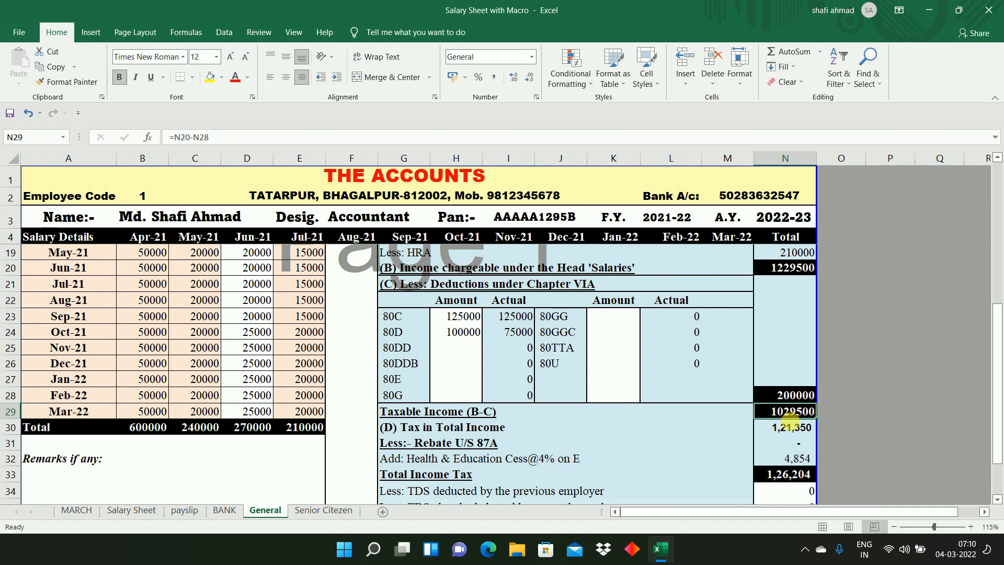
pyautogui.doubleClick(794, 431)
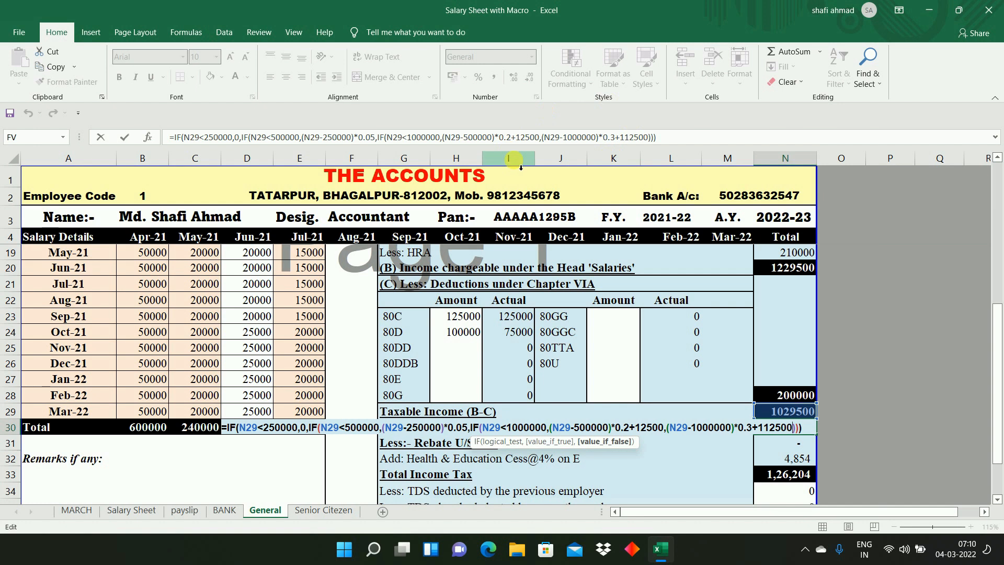
pyautogui.hotkey('ctrl', 'Return')
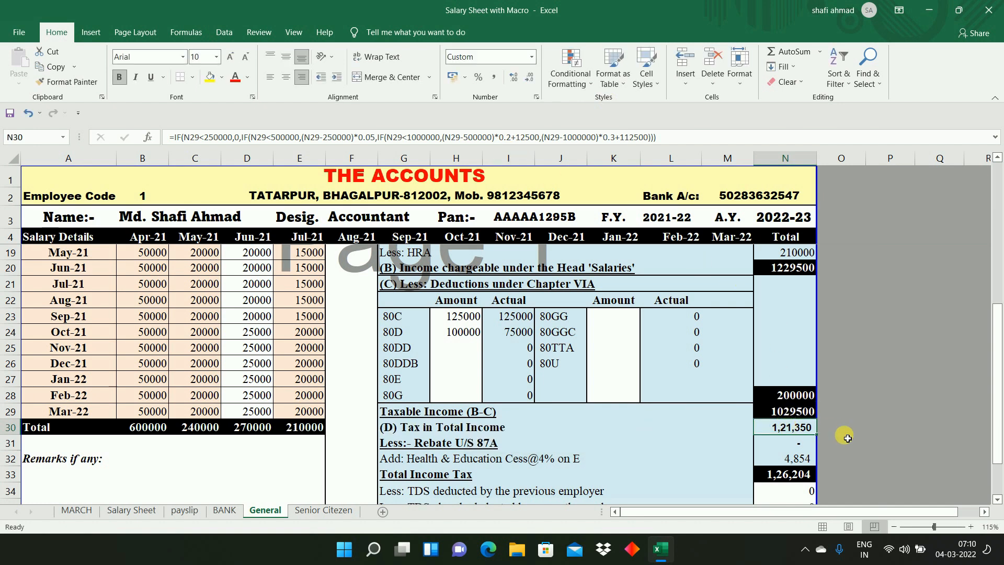
# Test the Rebate U/S 87A with a taxable income of 500000 in N29 and undo that entry.
pyautogui.scroll(-1, 996, 408)
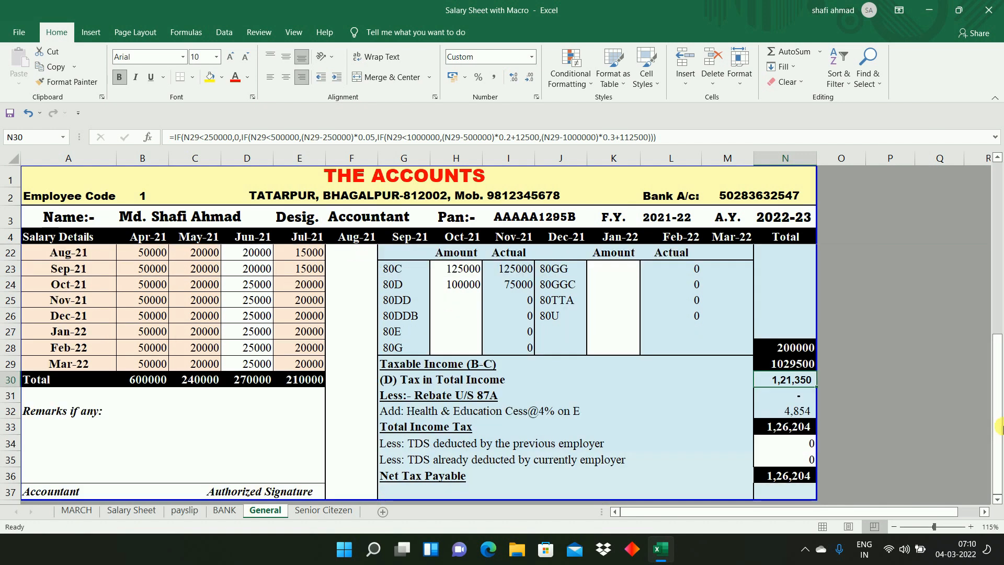
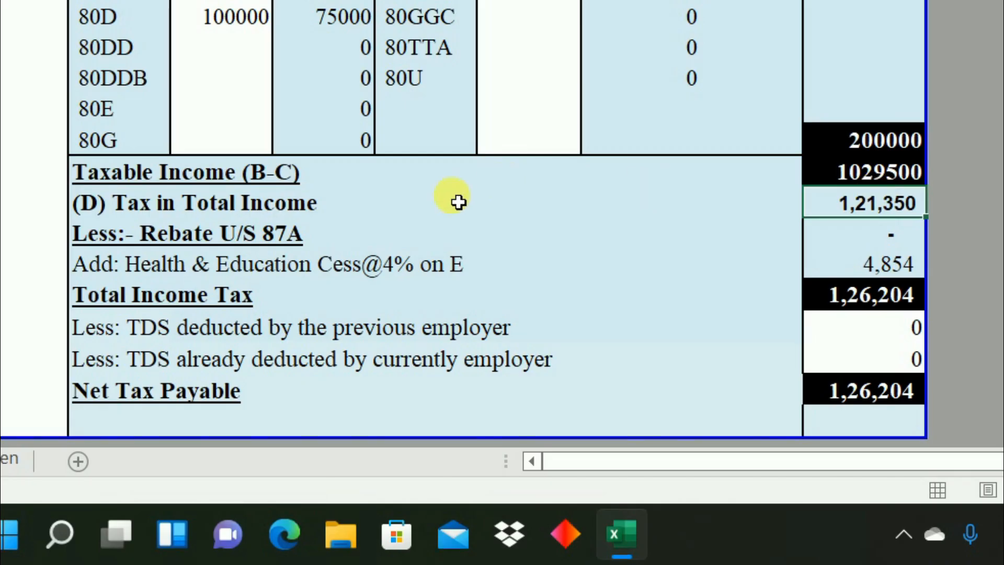
pyautogui.click(180, 232)
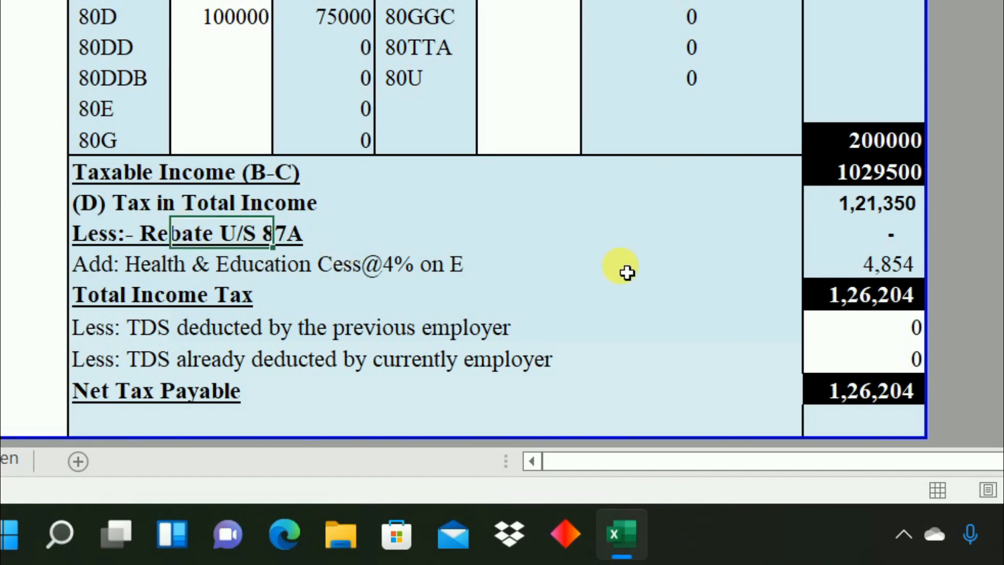
pyautogui.click(855, 234)
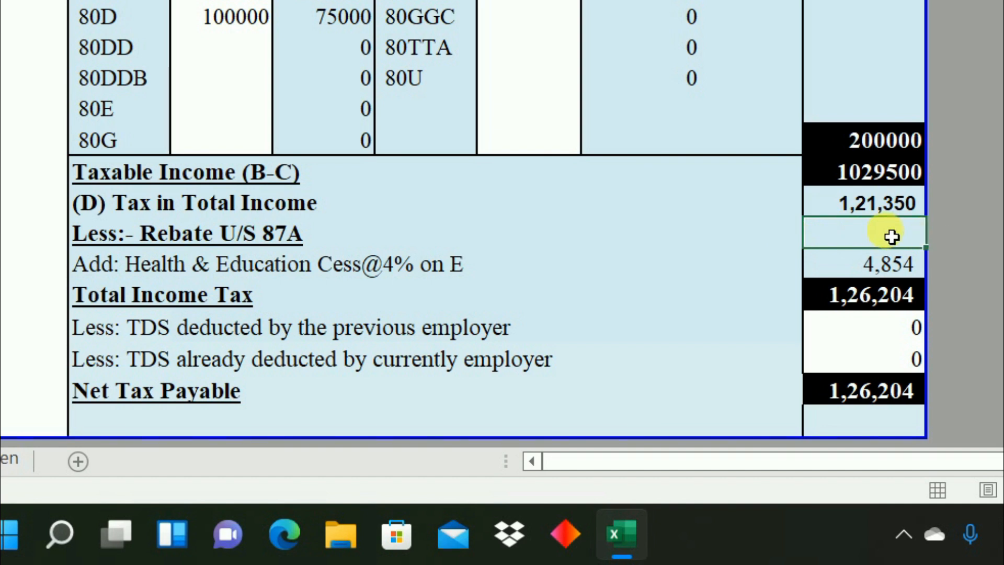
pyautogui.click(866, 174)
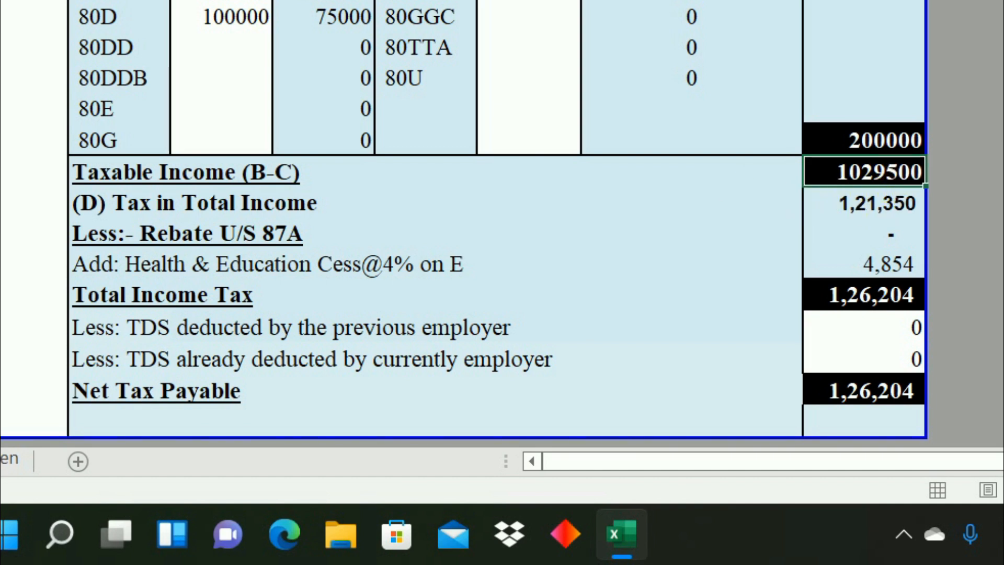
pyautogui.write('500000')
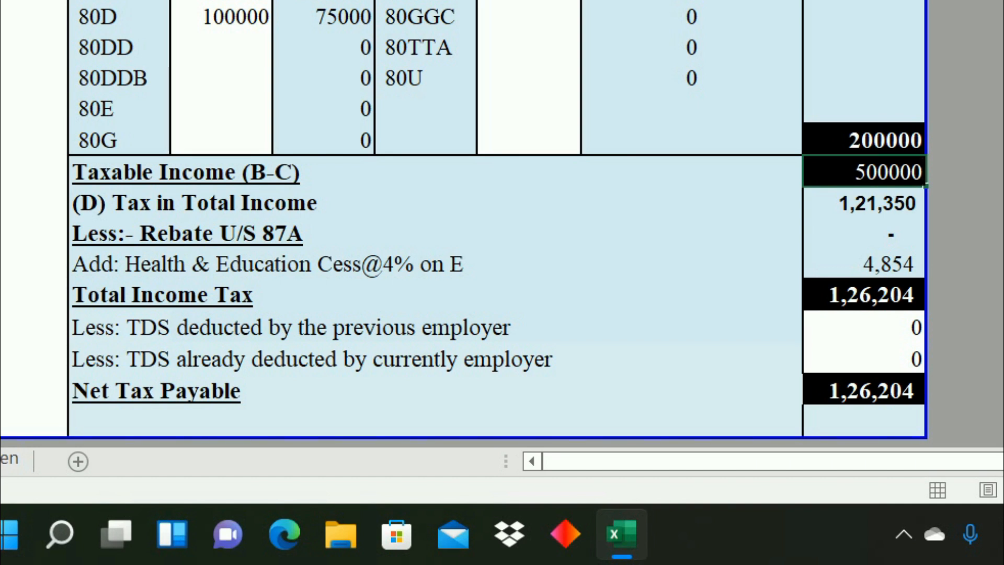
pyautogui.press('Return')
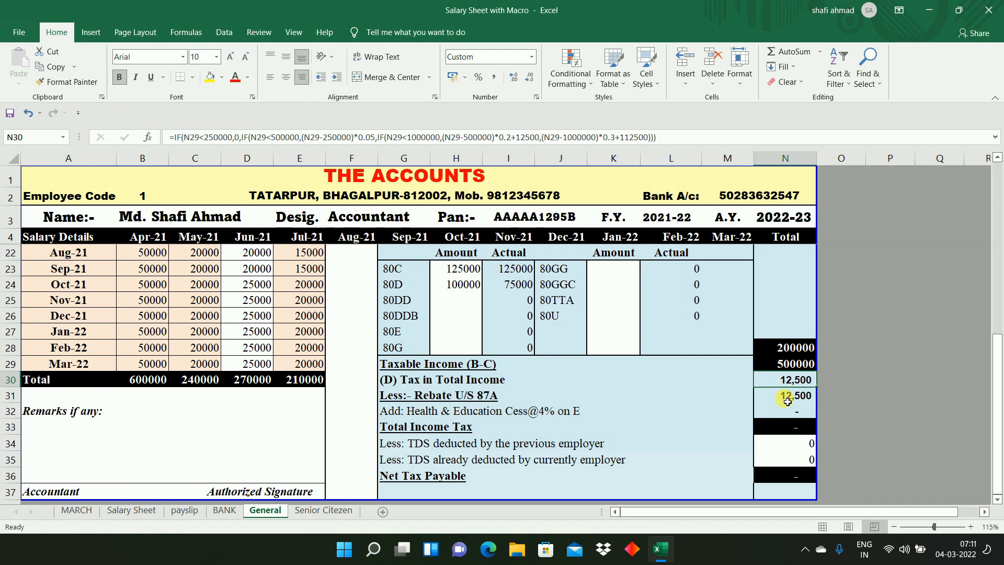
pyautogui.hotkey('ctrl', 'z')
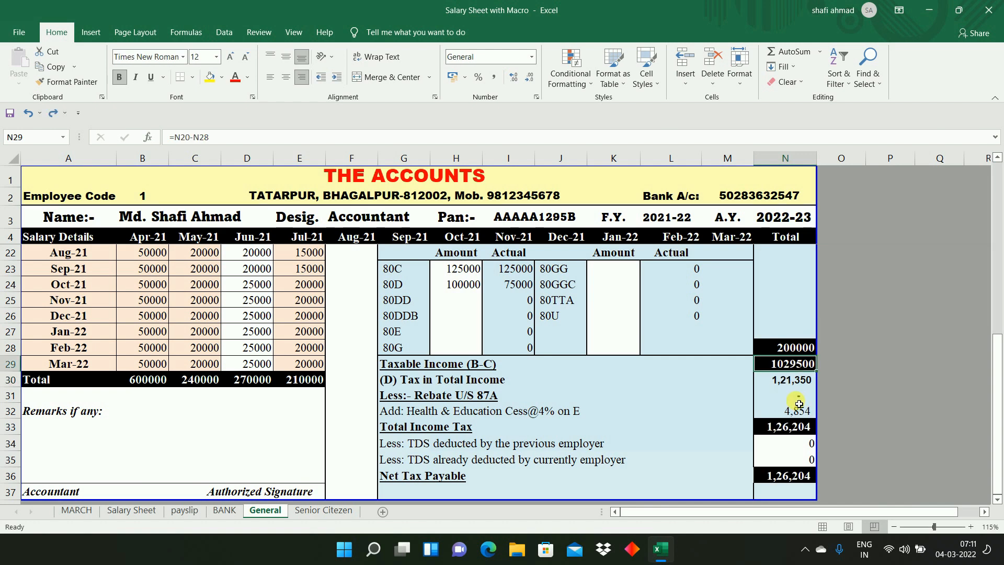
# Review the Health & Education Cess formula in N32, the Total Income Tax in N33 and the Net Tax Payable in N36.
pyautogui.click(798, 408)
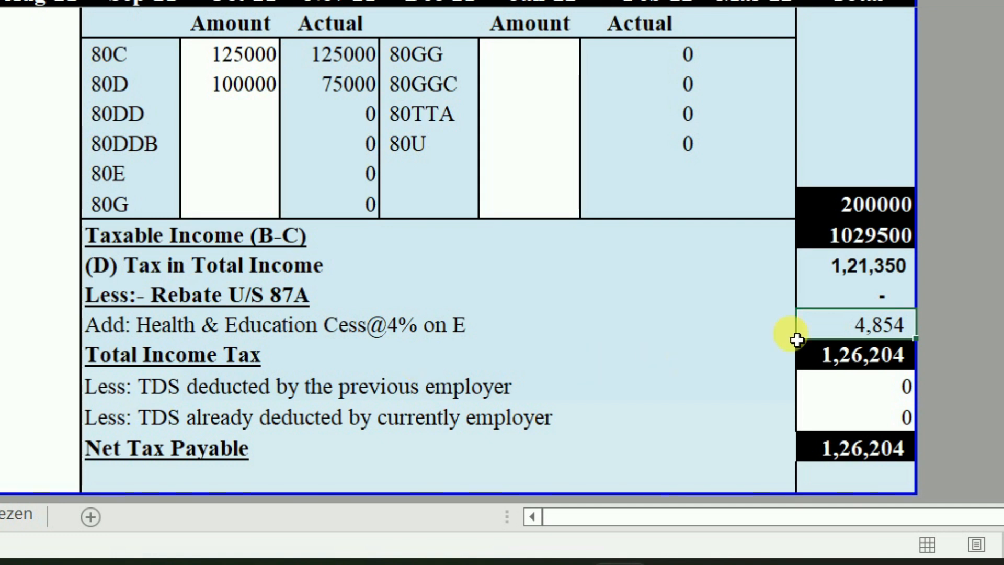
pyautogui.doubleClick(845, 335)
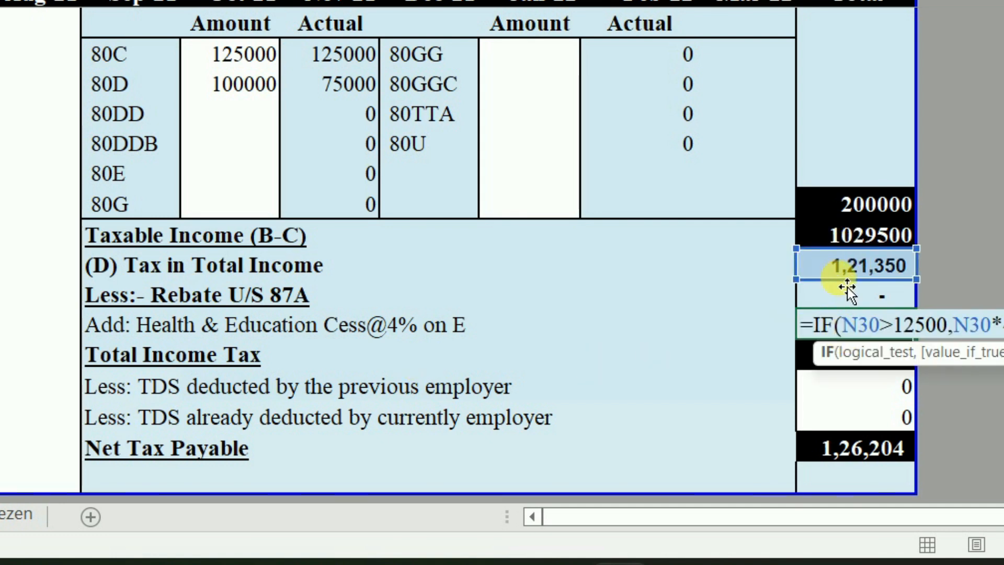
pyautogui.press('Return')
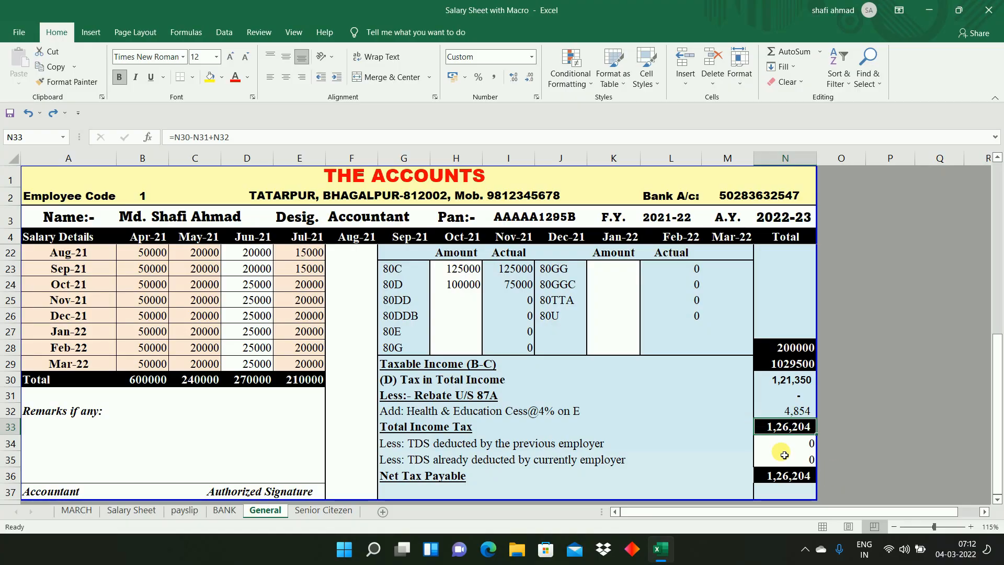
pyautogui.click(785, 477)
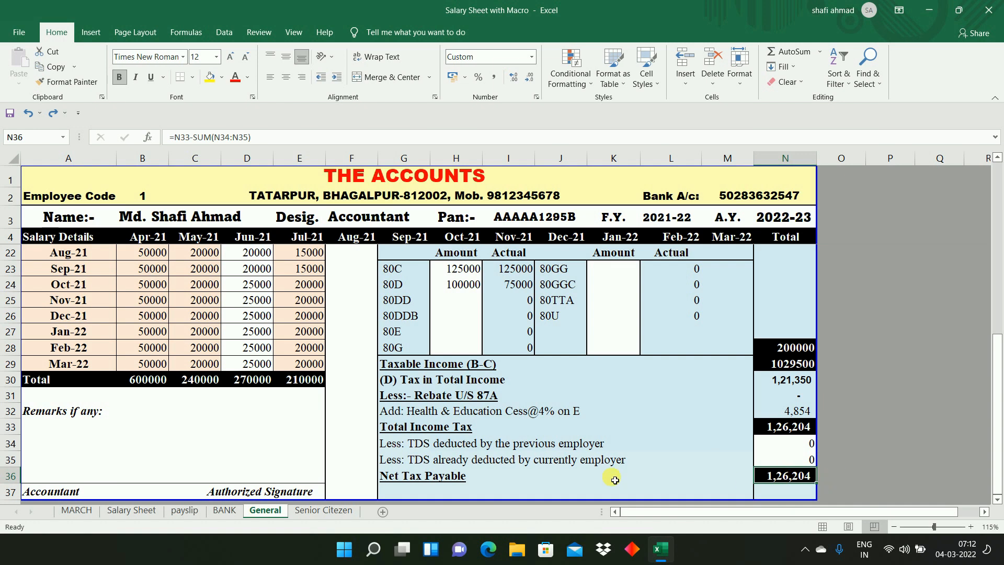
# Review the previous employer's TDS in N34 and trace the current employer's TDS formula in N35 to the TDS Deducted row.
pyautogui.click(420, 445)
pyautogui.click(794, 450)
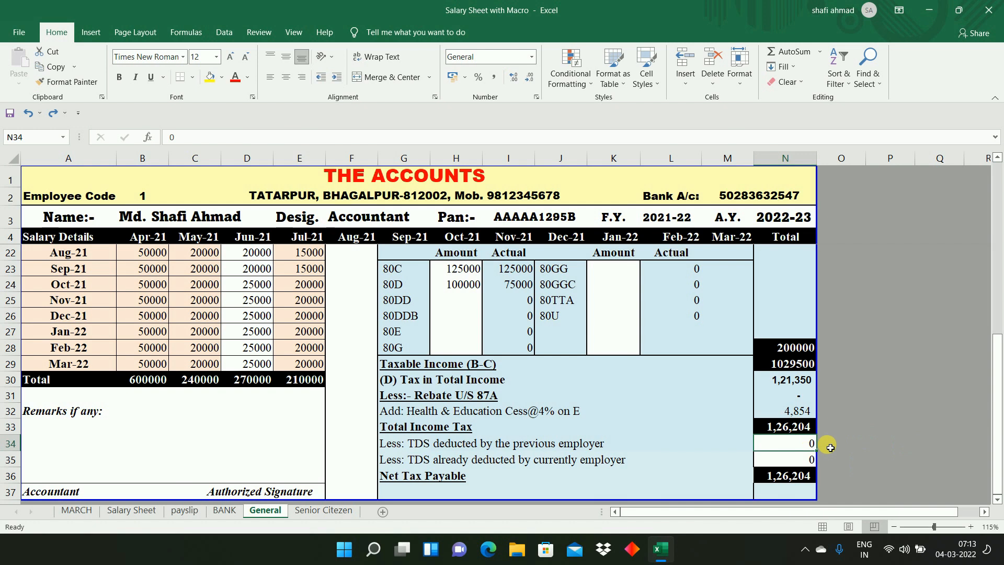
pyautogui.click(390, 462)
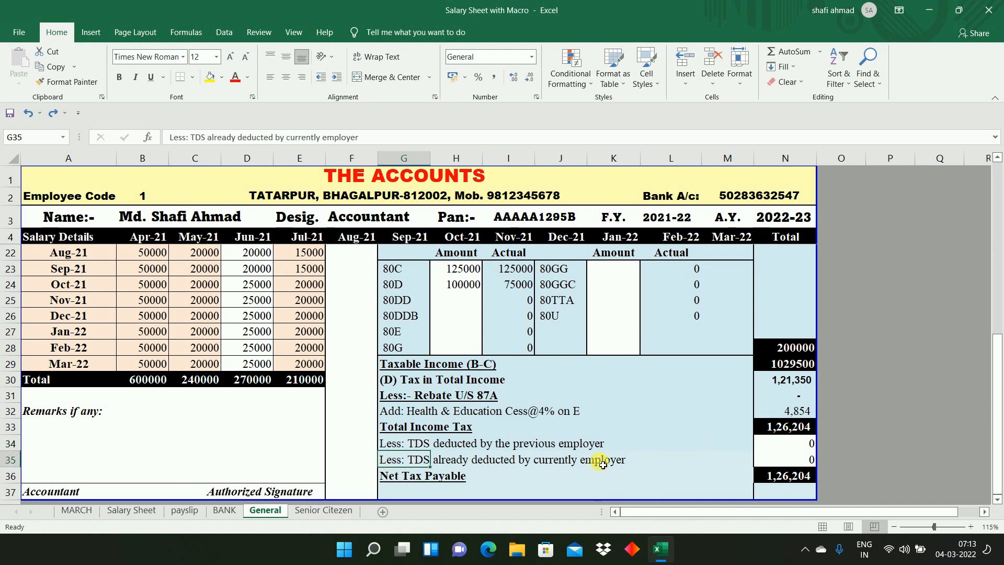
pyautogui.click(774, 461)
pyautogui.doubleClick(774, 461)
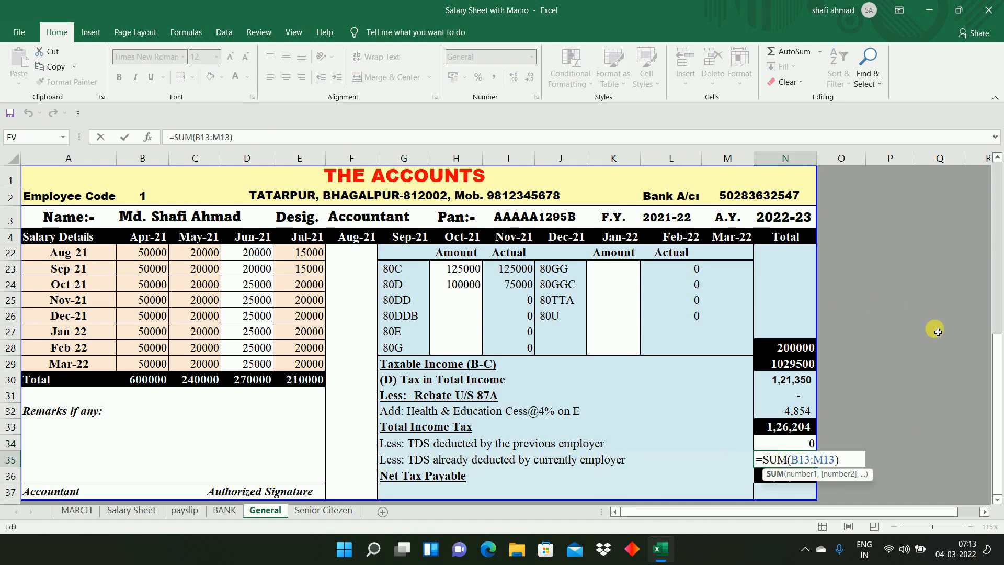
pyautogui.moveTo(998, 356); pyautogui.dragTo(975, 242)
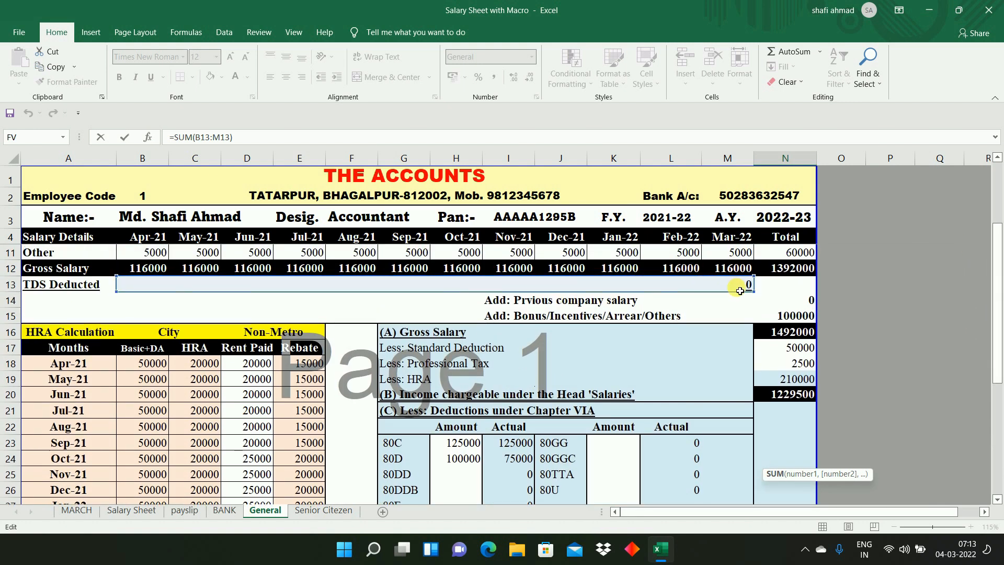
pyautogui.press('Escape')
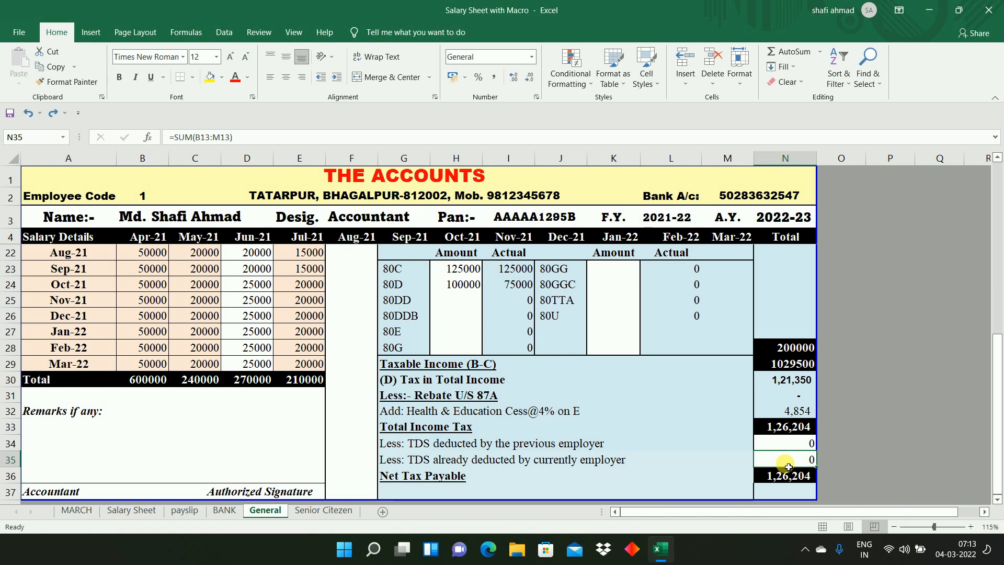
pyautogui.click(835, 464)
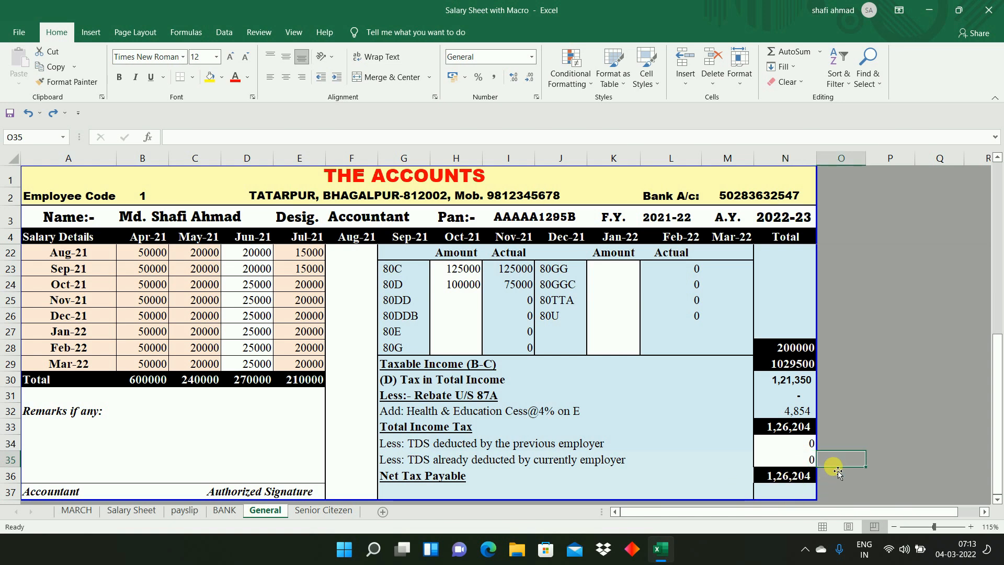
pyautogui.press('Down')
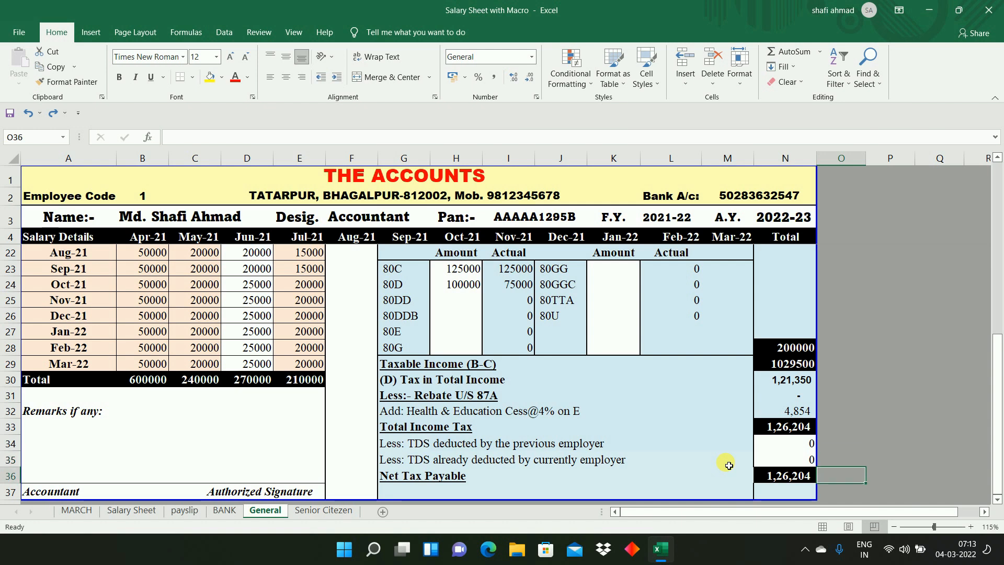
# Calculate the monthly share of the Net Tax Payable in O36 with =N36/12, and clear that cell again.
pyautogui.write('=')
pyautogui.press('Left')
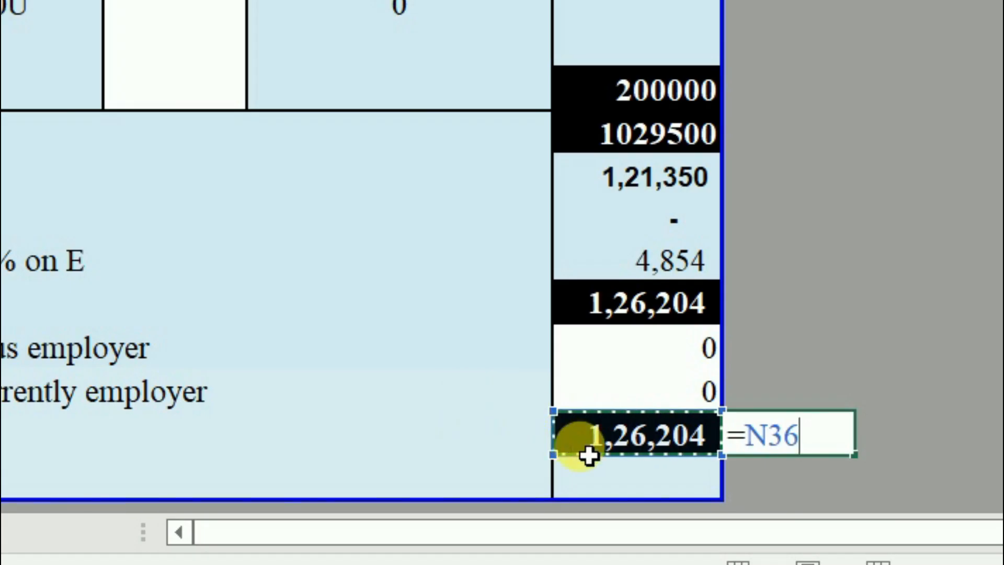
pyautogui.write('/')
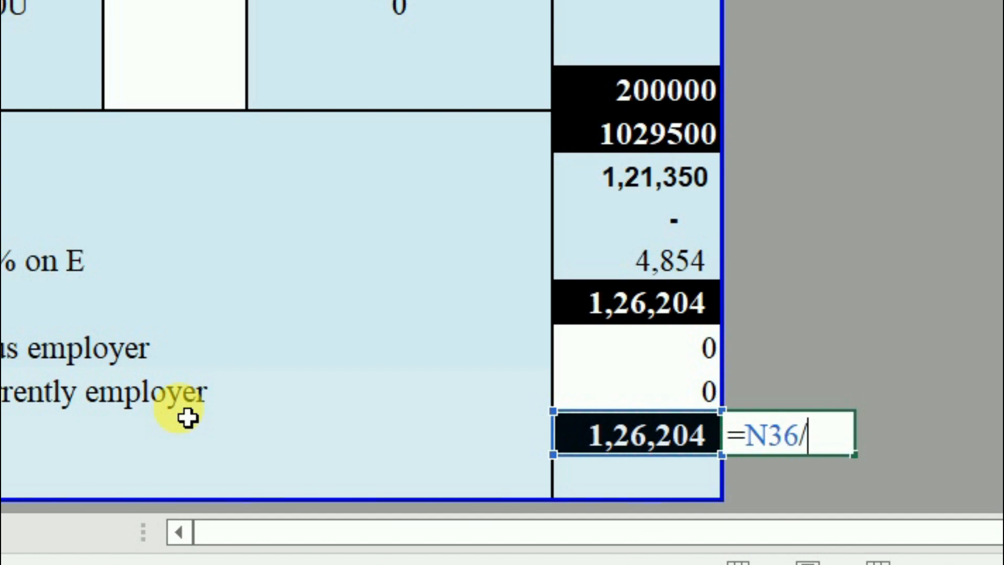
pyautogui.write('12')
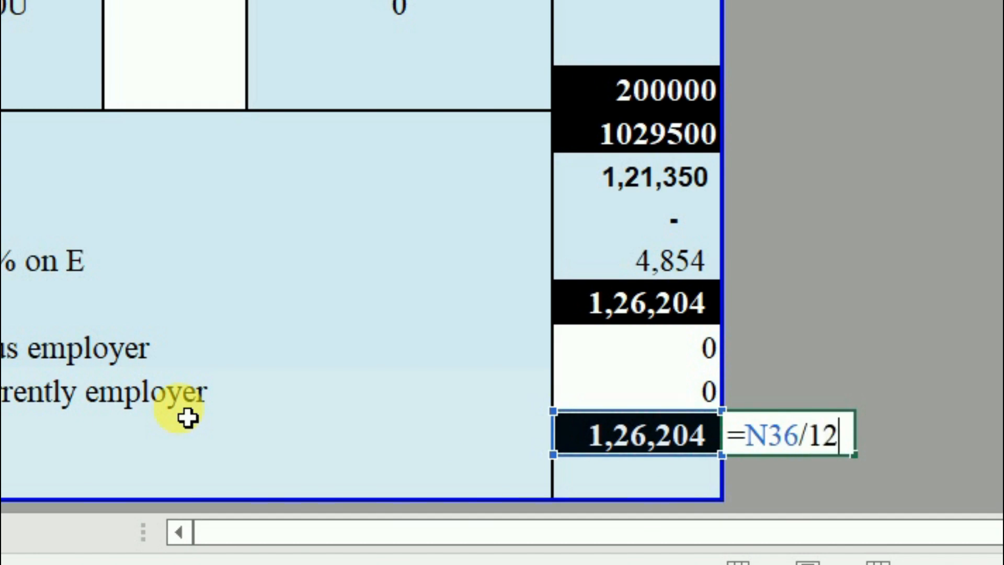
pyautogui.press('Return')
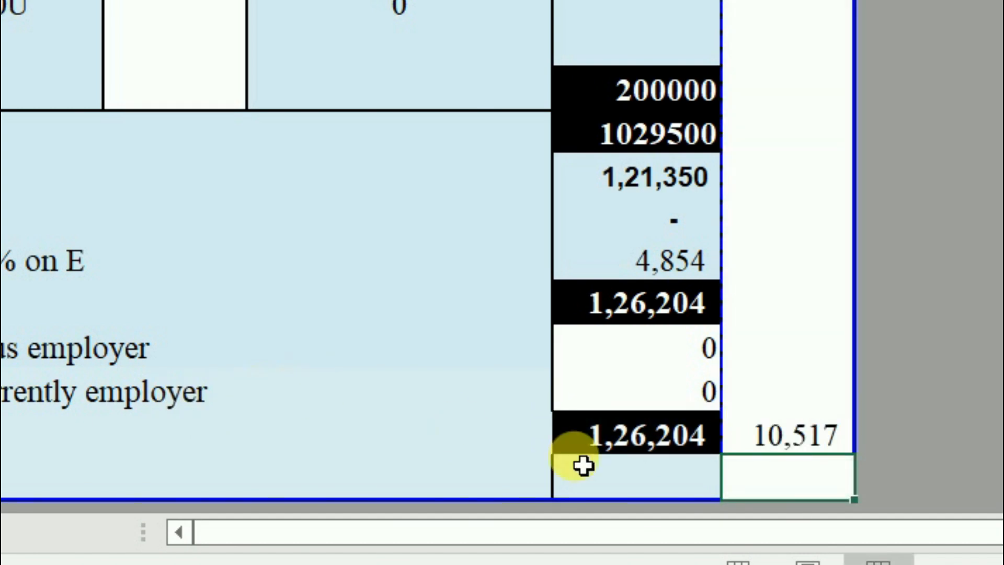
pyautogui.click(833, 443)
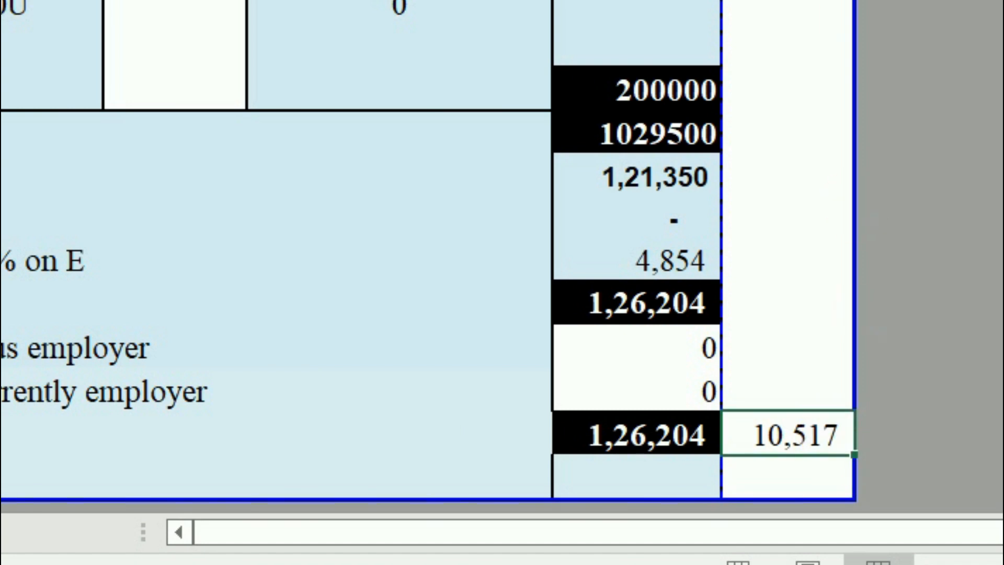
pyautogui.press('Delete')
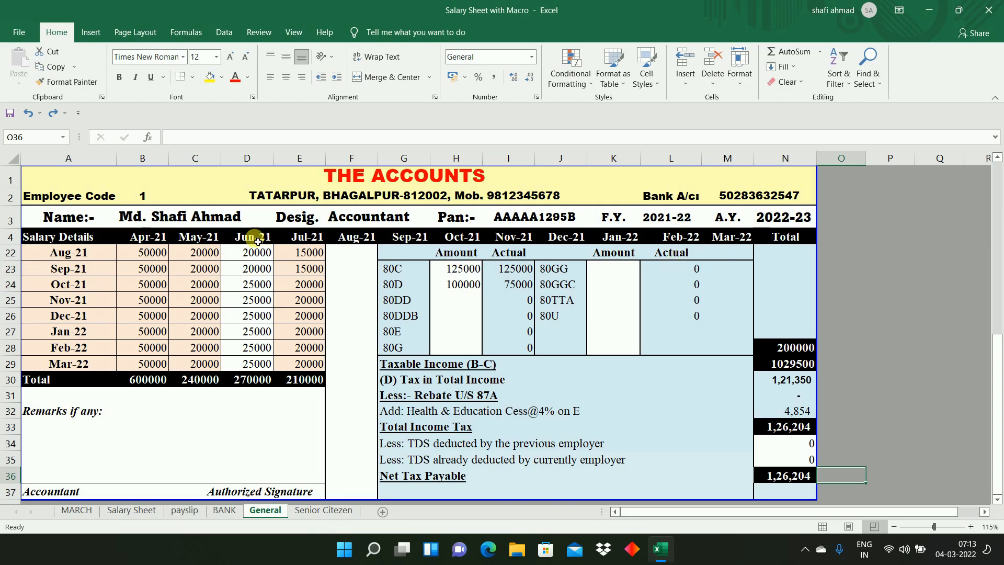
# Enter 10500 as the TDS Deducted for Apr-21 in B13 of the General sheet.
pyautogui.click(257, 241)
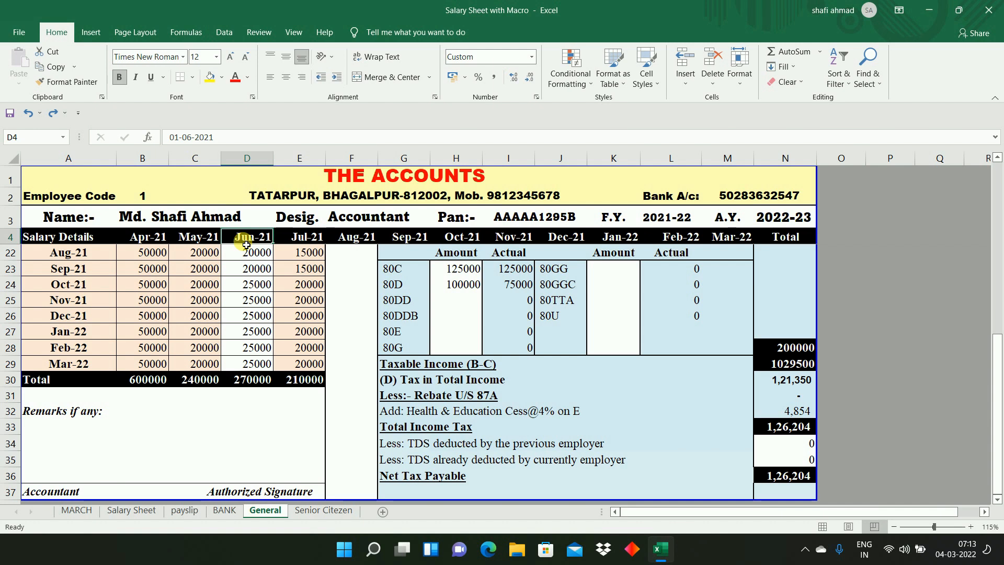
pyautogui.press('Up')
pyautogui.press('Up')
pyautogui.press('Up')
pyautogui.press('Down')
pyautogui.press('Down')
pyautogui.press('Down')
pyautogui.press('Down')
pyautogui.press('Down')
pyautogui.press('Down')
pyautogui.press('Down')
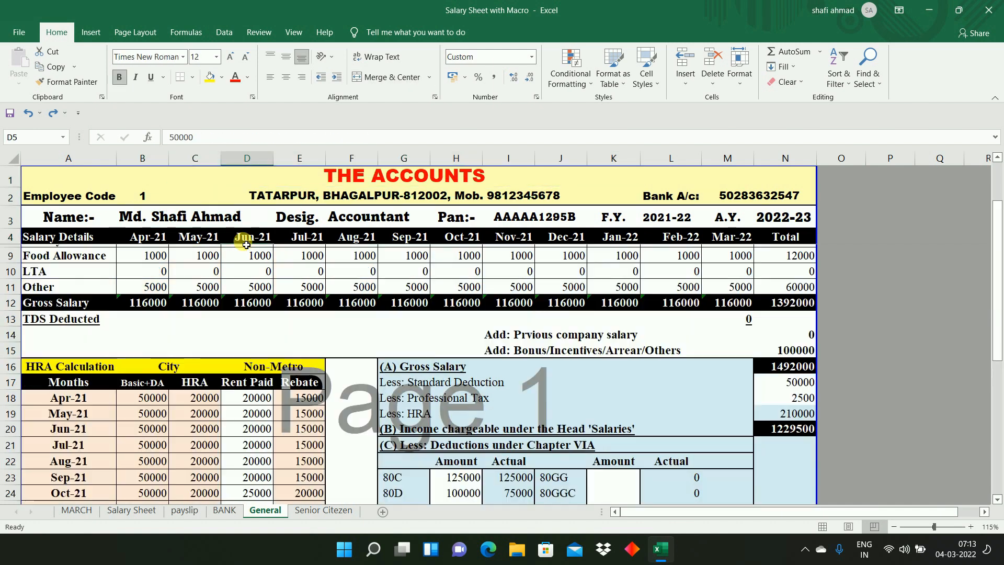
pyautogui.press('Left')
pyautogui.press('Left')
pyautogui.press('Down')
pyautogui.press('Down')
pyautogui.press('Down')
pyautogui.press('Down')
pyautogui.press('Down')
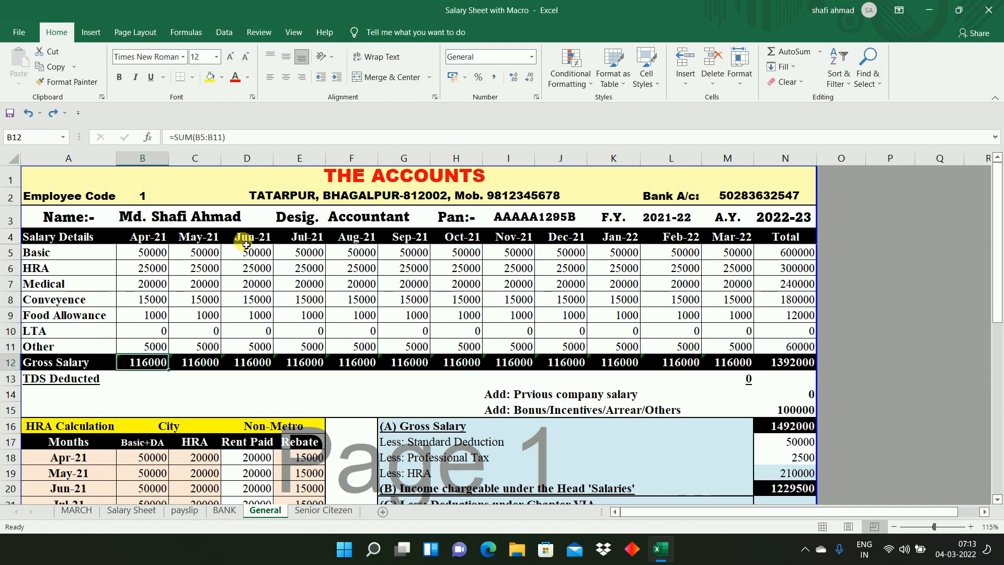
pyautogui.press('Right')
pyautogui.press('Left')
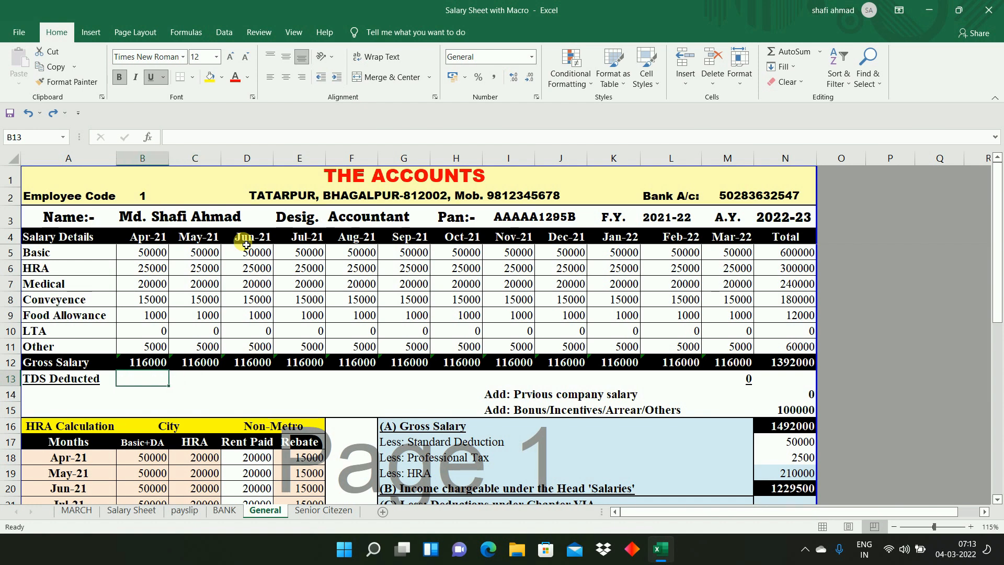
pyautogui.write('10500')
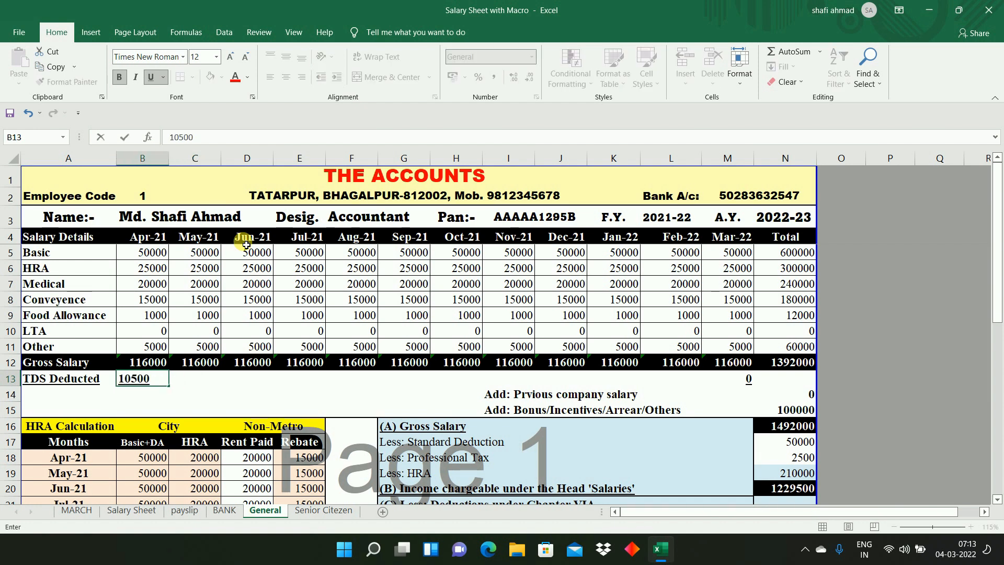
pyautogui.press('Tab')
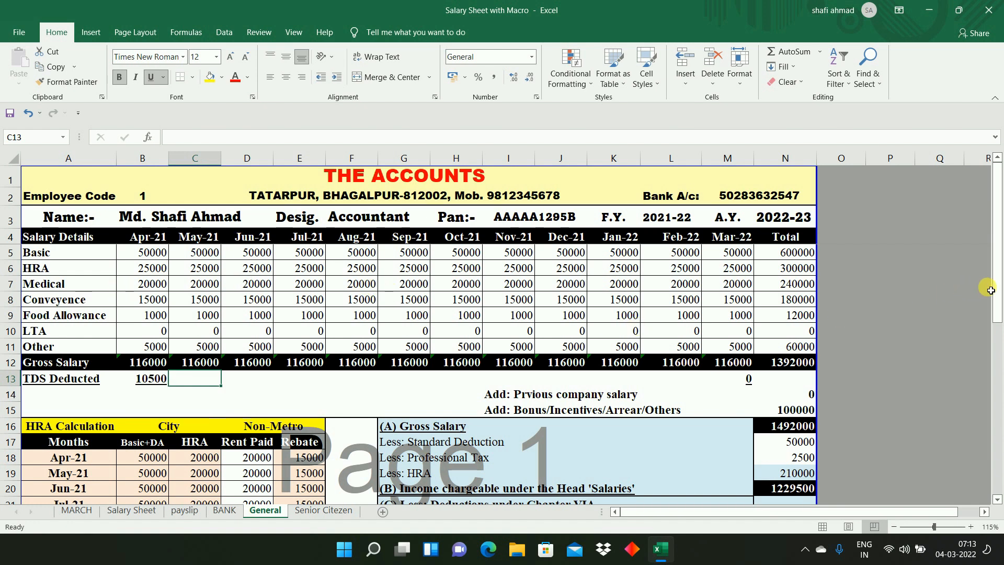
# Check the TDS deducted by the current employer in N35 and the Net Tax Payable formula in N36.
pyautogui.moveTo(997, 290); pyautogui.dragTo(1001, 526)
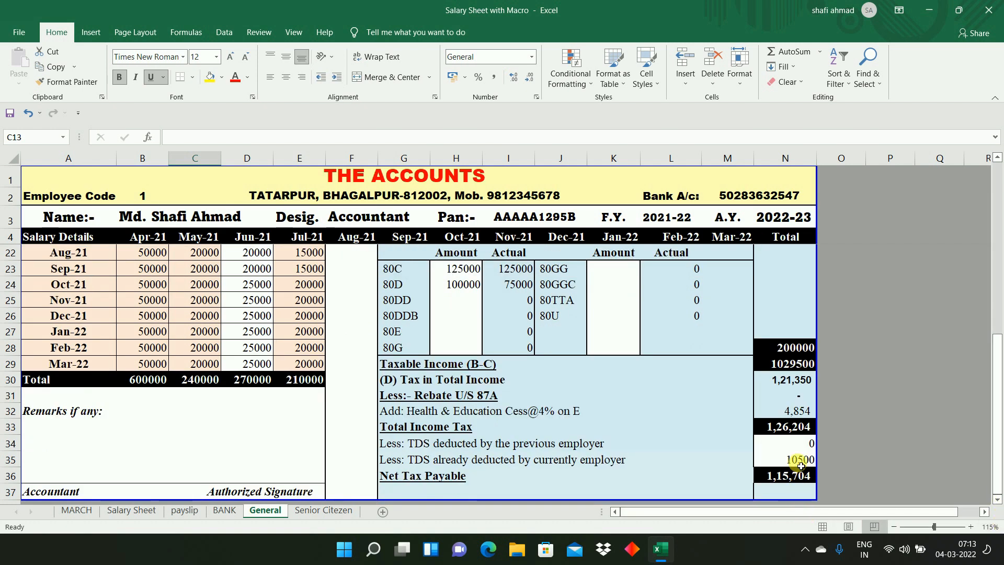
pyautogui.click(800, 465)
pyautogui.click(796, 476)
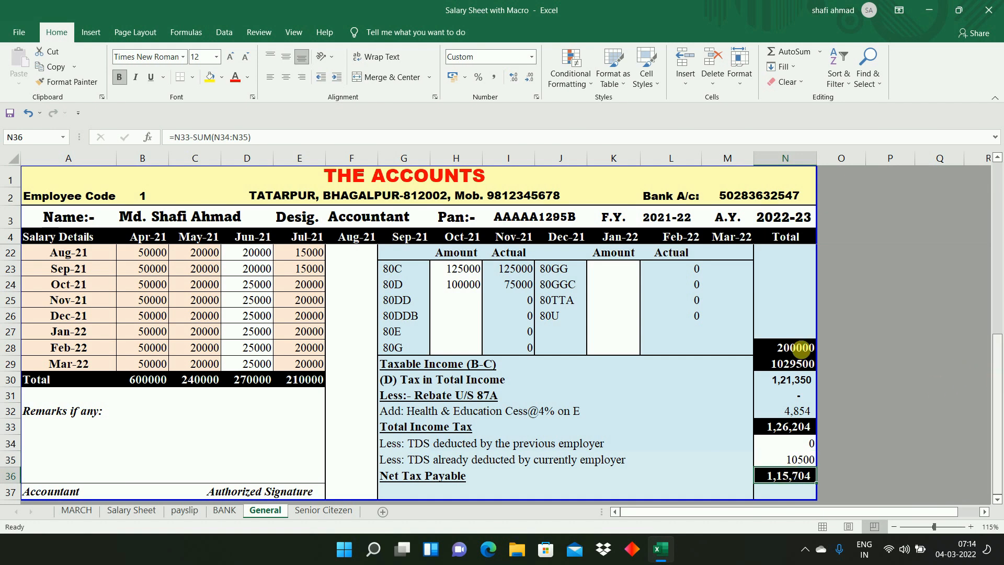
# On the Salary Sheet, enter an Advance against Salary of 5000 for the first employee in V7.
pyautogui.click(131, 511)
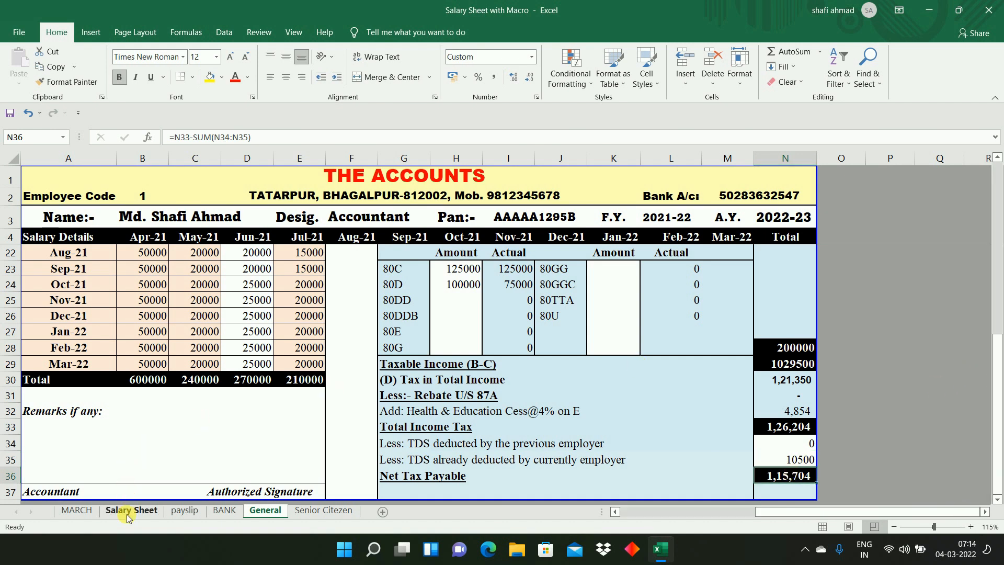
pyautogui.click(656, 386)
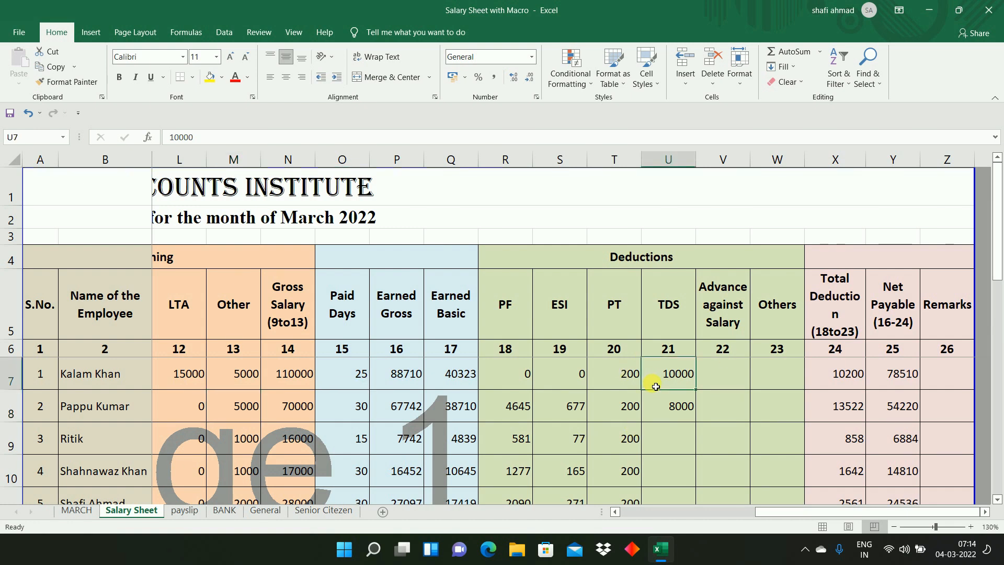
pyautogui.click(740, 366)
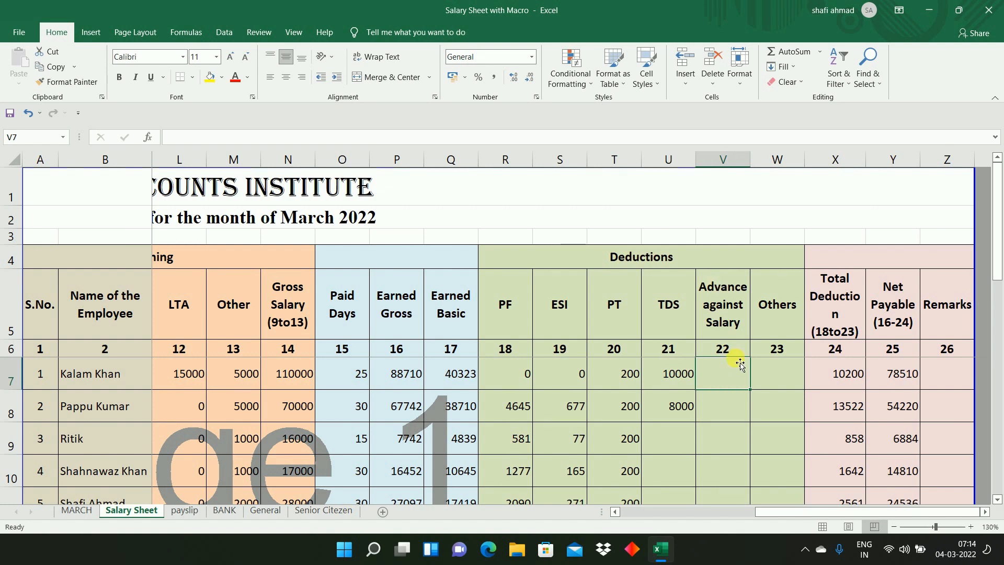
pyautogui.click(740, 405)
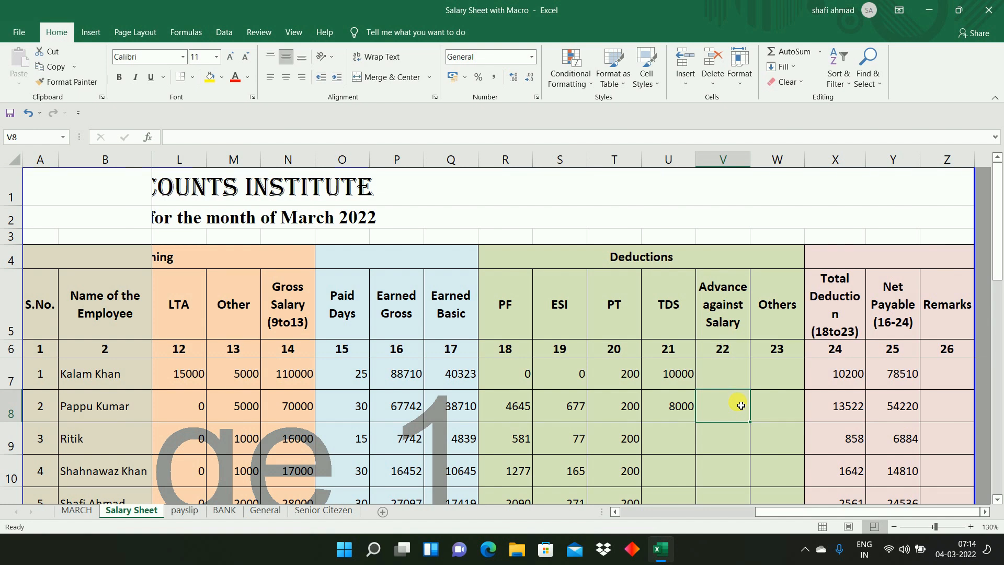
pyautogui.click(724, 370)
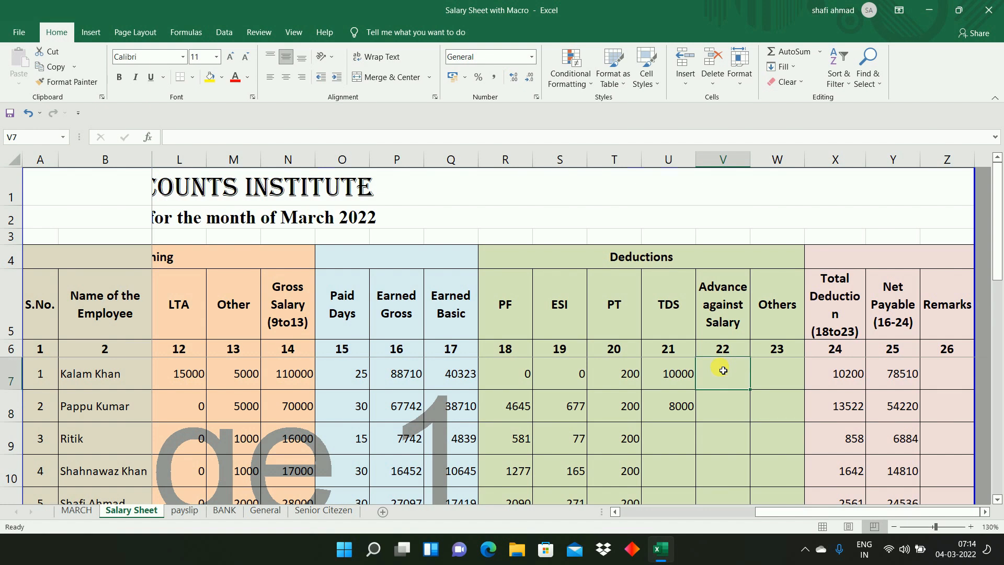
pyautogui.write('5000')
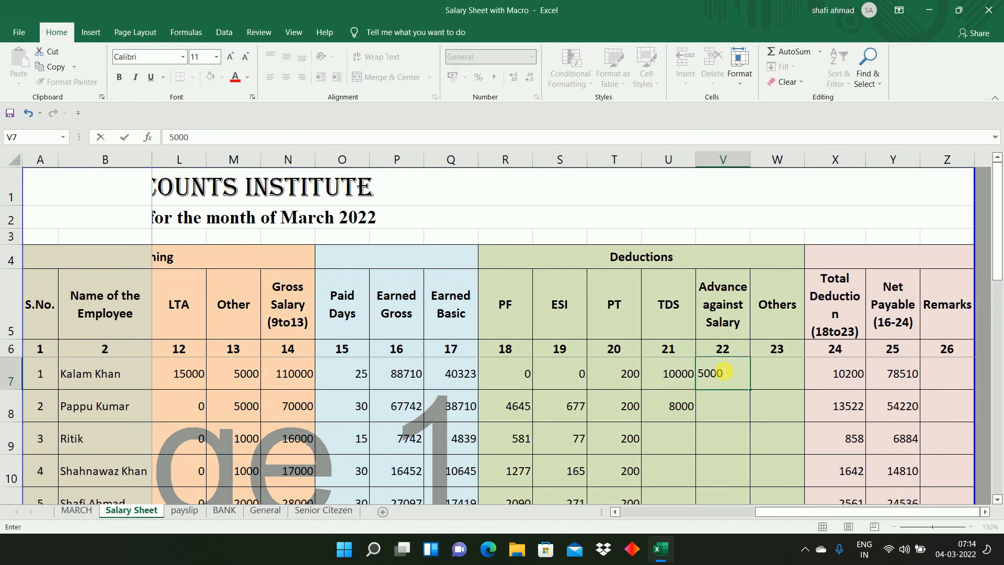
pyautogui.press('Tab')
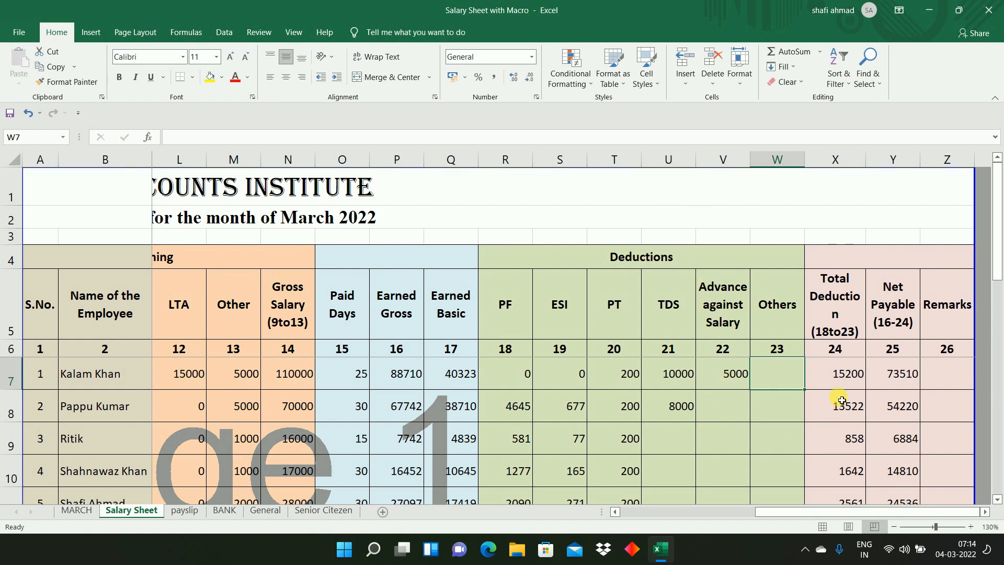
# Review the first employee's Total Deduction formula in X7 and Net Payable formula in Y7, leaving them unedited.
pyautogui.doubleClick(841, 382)
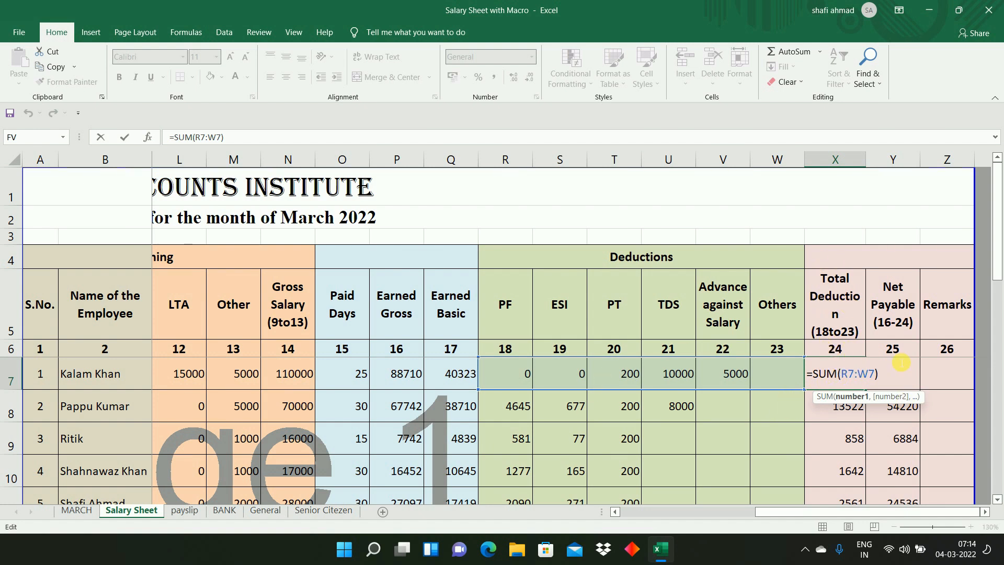
pyautogui.hotkey('ctrl', 'Return')
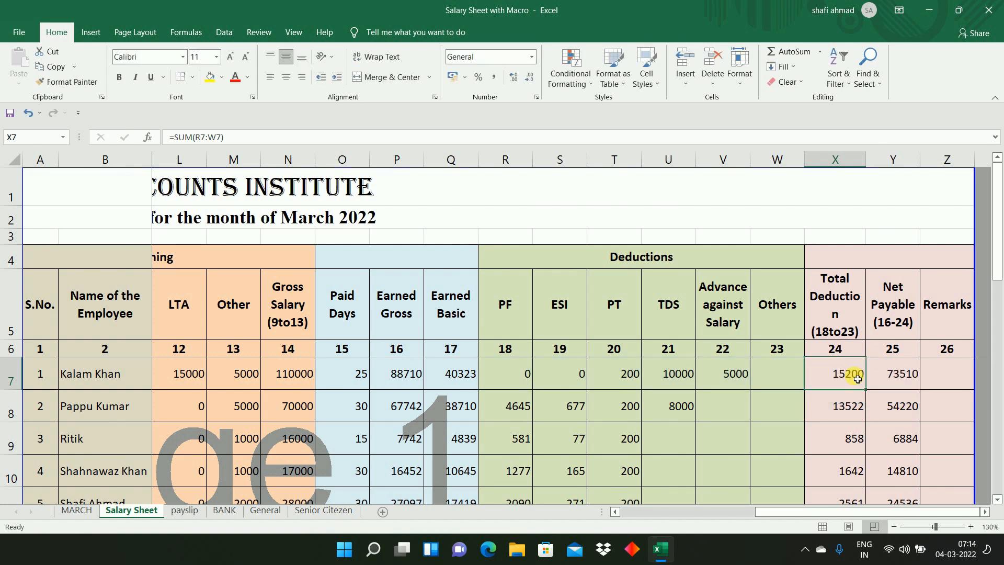
pyautogui.doubleClick(896, 383)
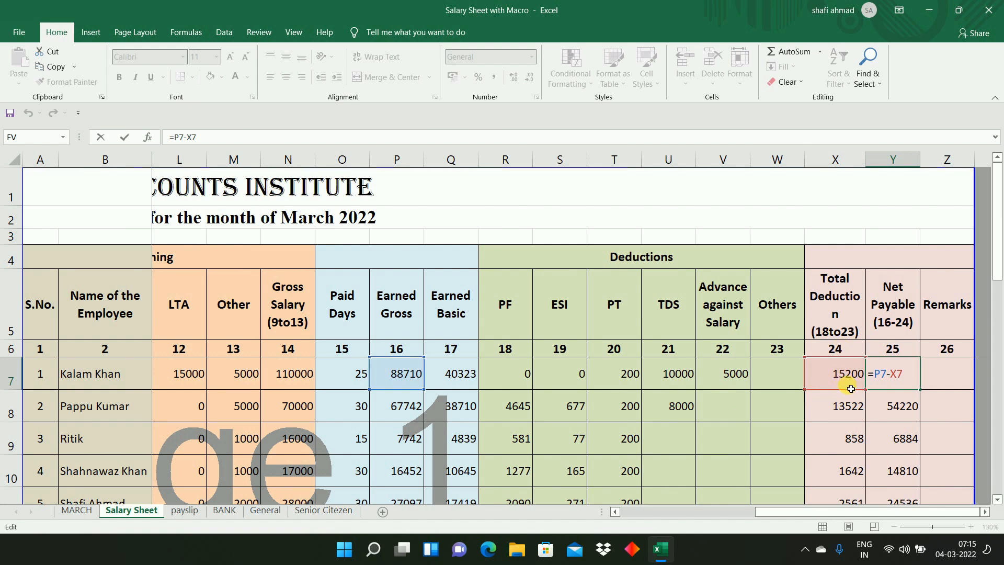
pyautogui.press('Tab')
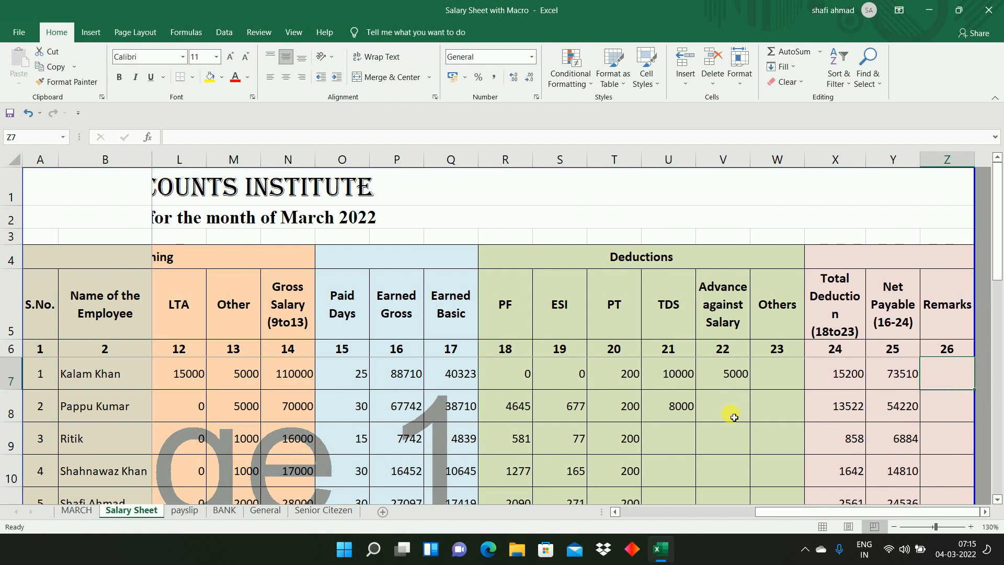
# Fill the Total Deduction and Net Payable formulas from X7:Y7 down through row 9.
pyautogui.click(735, 382)
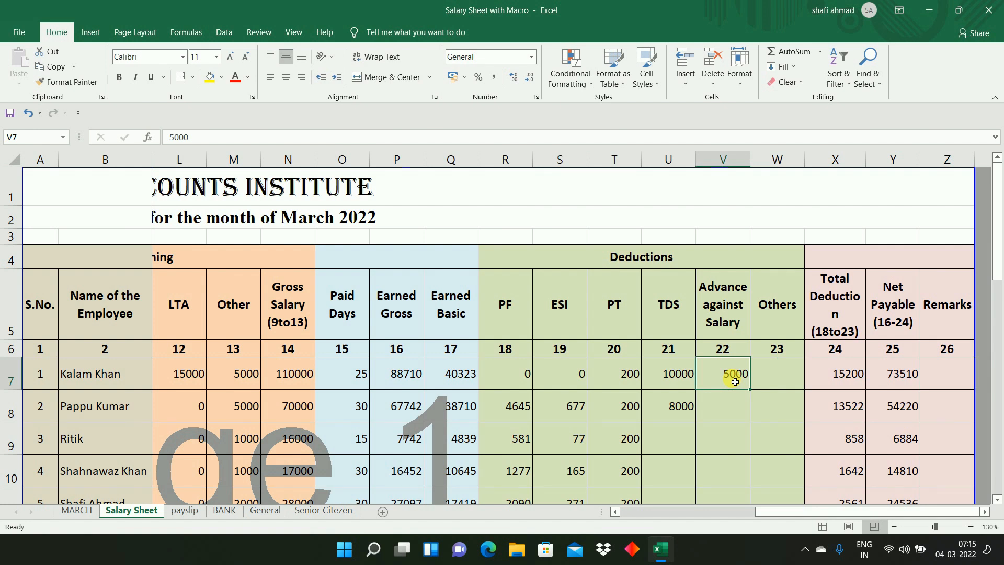
pyautogui.click(936, 381)
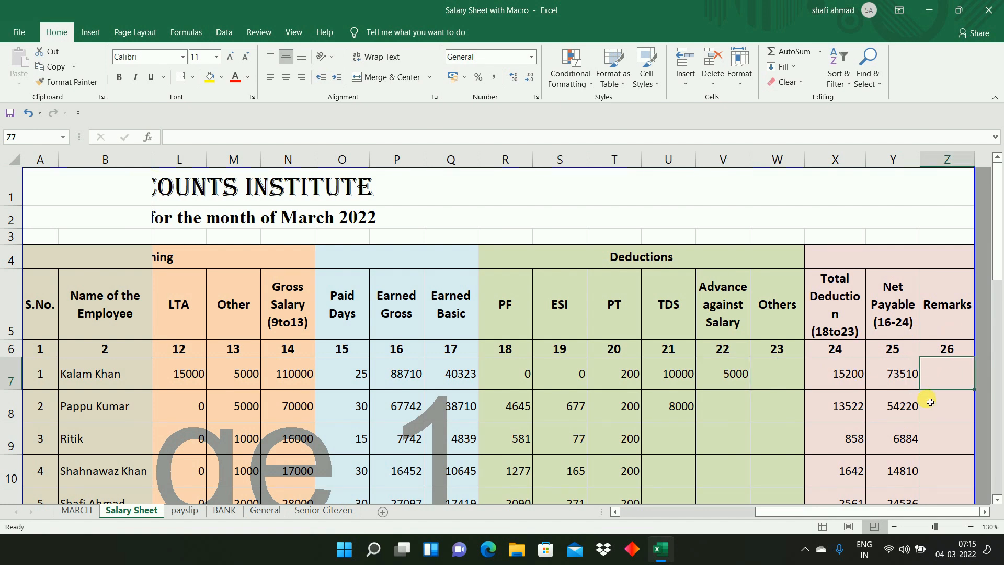
pyautogui.click(897, 385)
pyautogui.moveTo(841, 377); pyautogui.dragTo(933, 451)
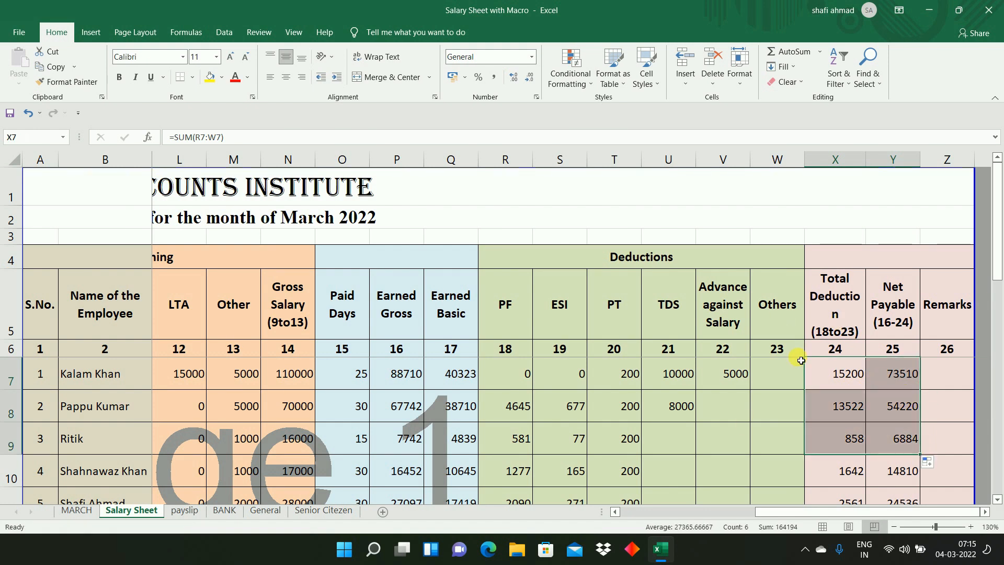
# Look through the Net Payable column for all employees, from Y7 down the list and back up to its header.
pyautogui.click(896, 380)
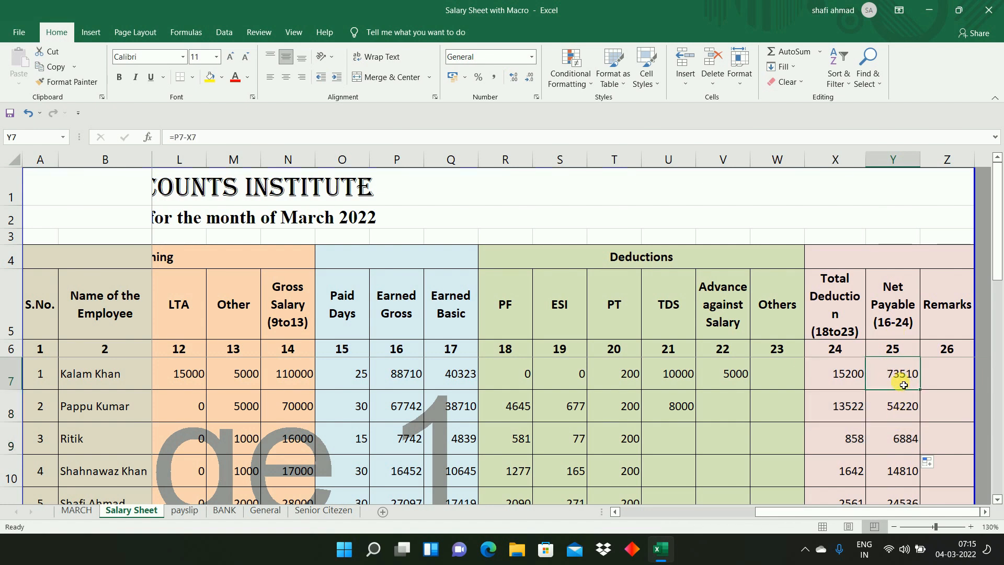
pyautogui.press('Down')
pyautogui.press('Down')
pyautogui.press('Down')
pyautogui.press('Down')
pyautogui.press('Down')
pyautogui.press('Down')
pyautogui.press('Down')
pyautogui.press('Down')
pyautogui.press('Down')
pyautogui.press('Down')
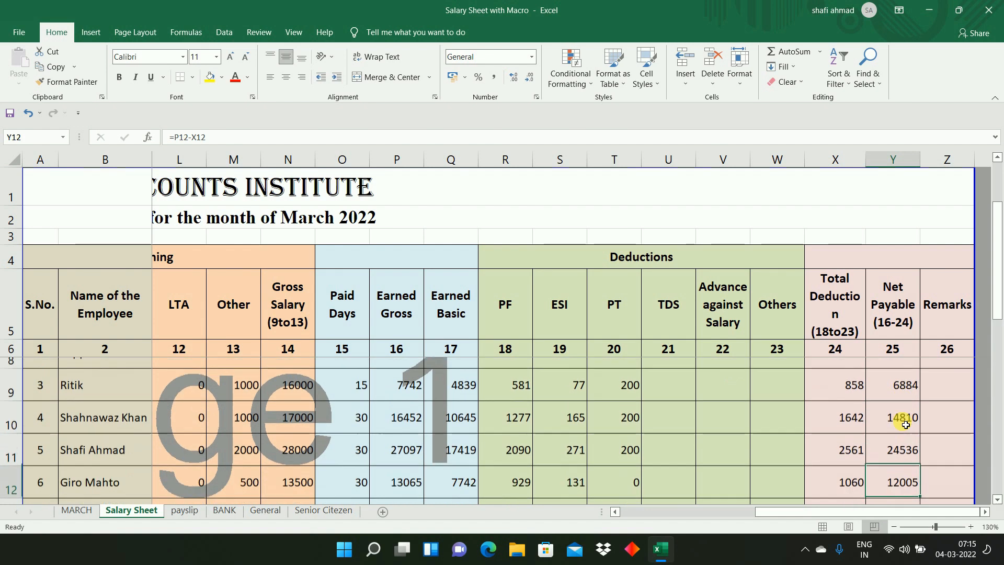
pyautogui.press('Up')
pyautogui.press('Up')
pyautogui.press('Up')
pyautogui.press('Up')
pyautogui.press('Up')
pyautogui.press('Up')
pyautogui.press('Up')
pyautogui.press('Up')
pyautogui.press('Up')
pyautogui.press('Up')
pyautogui.press('Up')
pyautogui.press('Up')
pyautogui.press('Up')
pyautogui.press('Up')
pyautogui.press('Up')
pyautogui.press('Up')
pyautogui.press('Up')
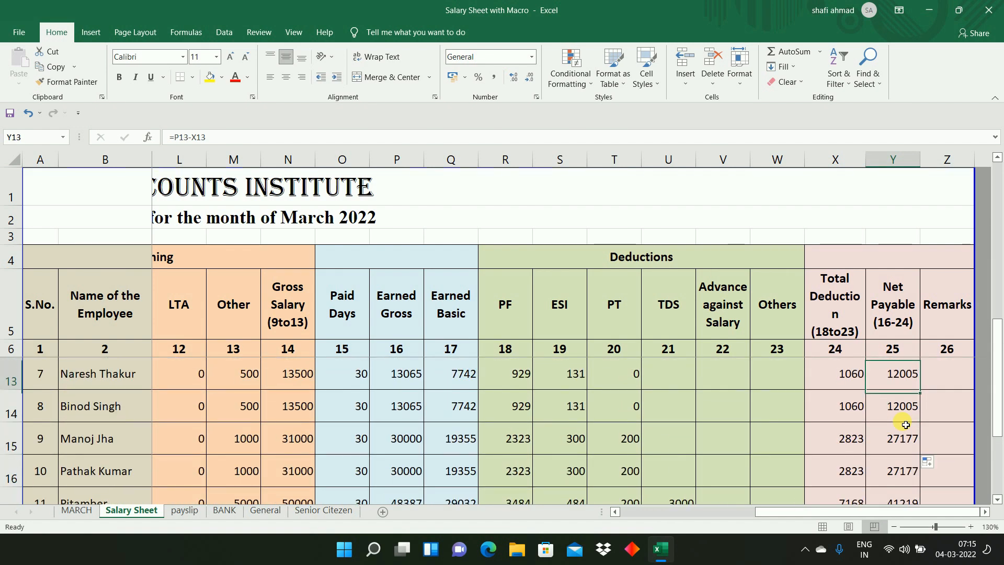
pyautogui.press('Down')
pyautogui.press('Down')
pyautogui.press('Down')
pyautogui.press('Down')
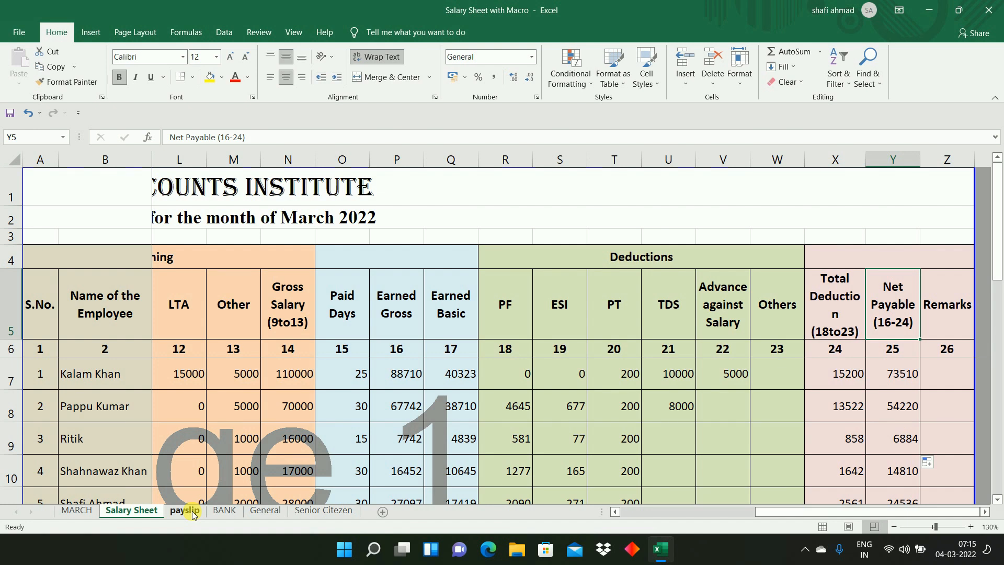
# Open the BANK sheet and look over the March 2022 salary payment letter with its account number and amount list.
pyautogui.click(224, 512)
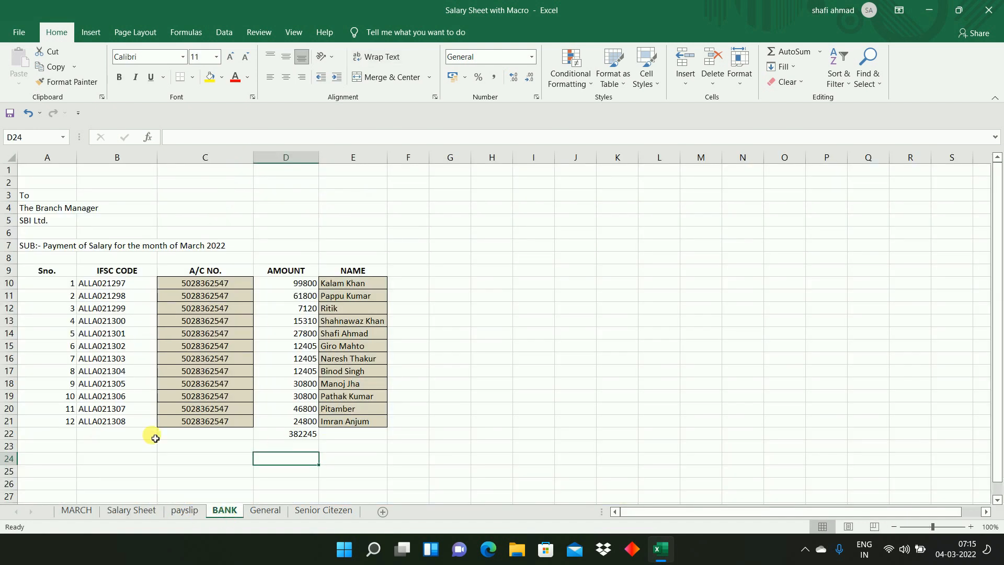
pyautogui.click(206, 323)
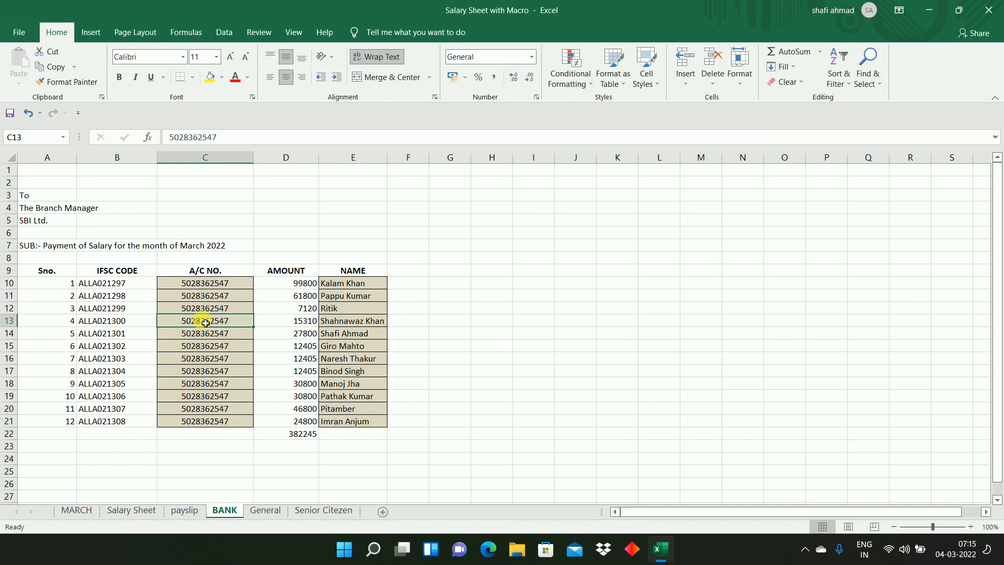
pyautogui.click(58, 189)
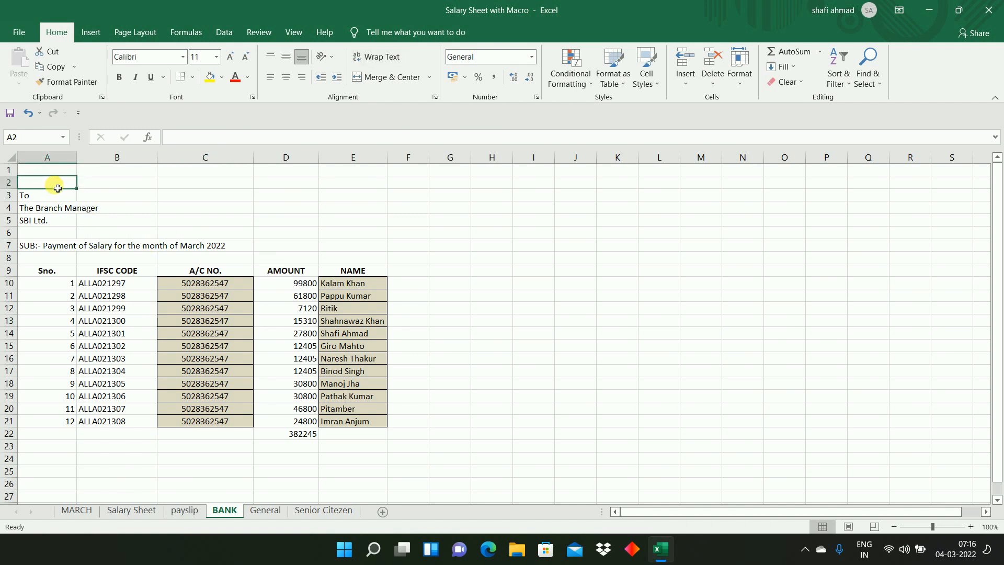
# Compare the BANK sheet's payment list with the Salary Sheet's Net Payable column, checking amounts D10:D21.
pyautogui.click(60, 283)
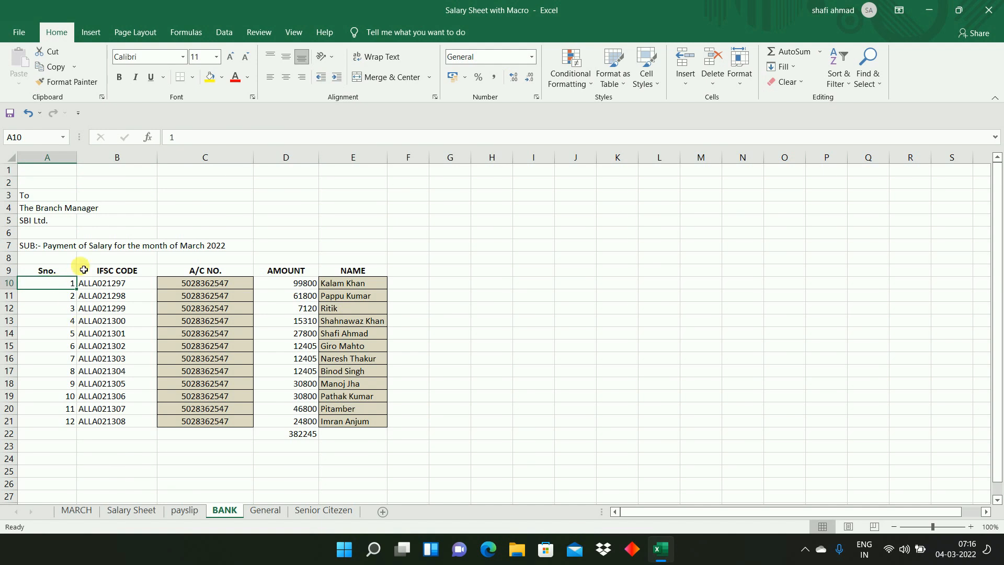
pyautogui.click(121, 511)
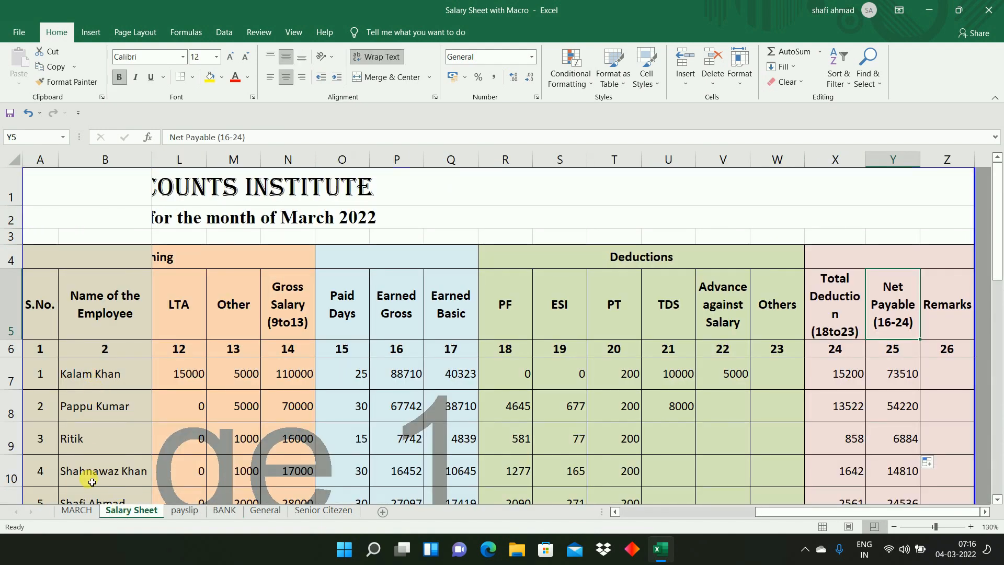
pyautogui.click(223, 511)
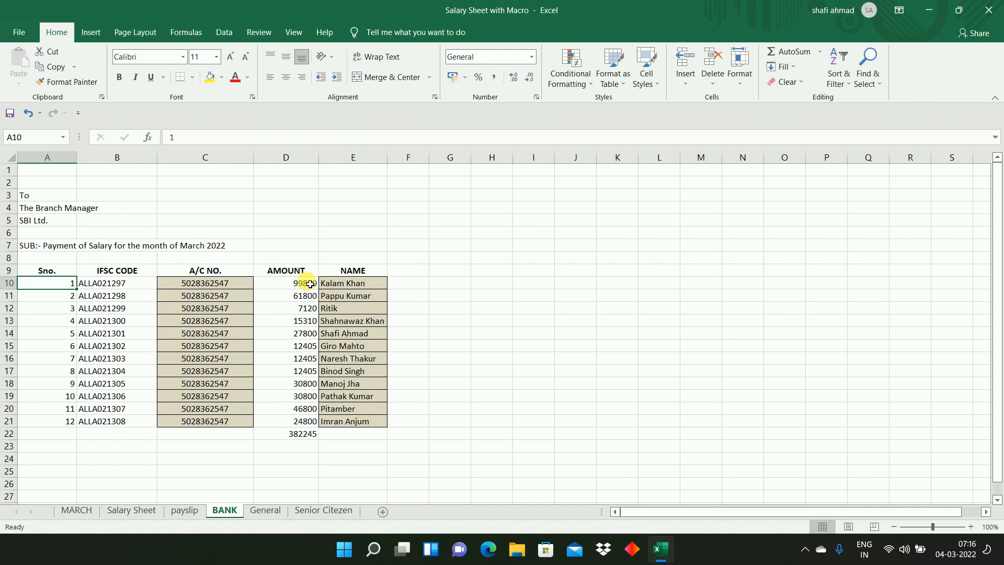
pyautogui.moveTo(310, 284); pyautogui.dragTo(312, 422)
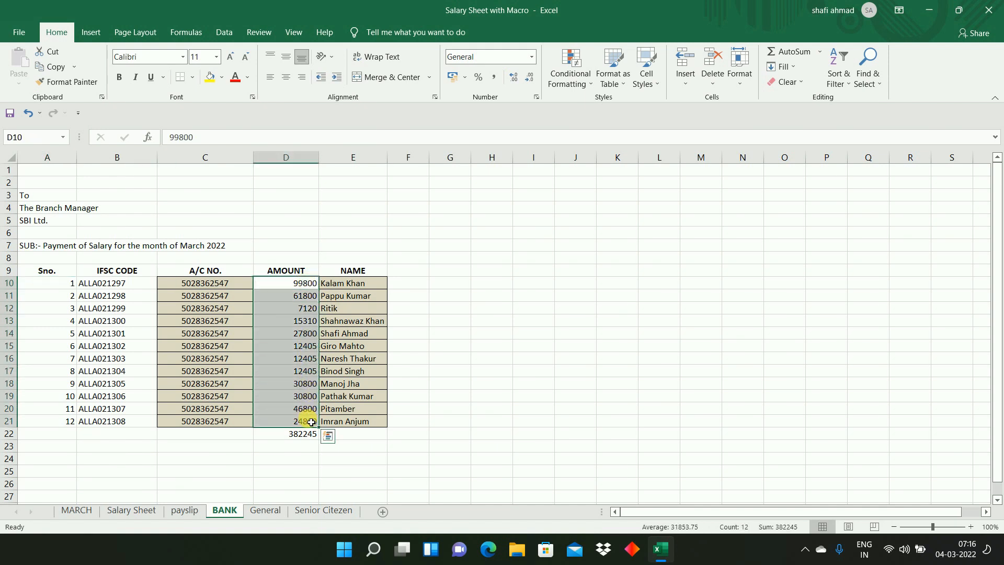
# Copy all employees' Net Payable amounts from Y7:Y18 on the Salary Sheet.
pyautogui.click(145, 512)
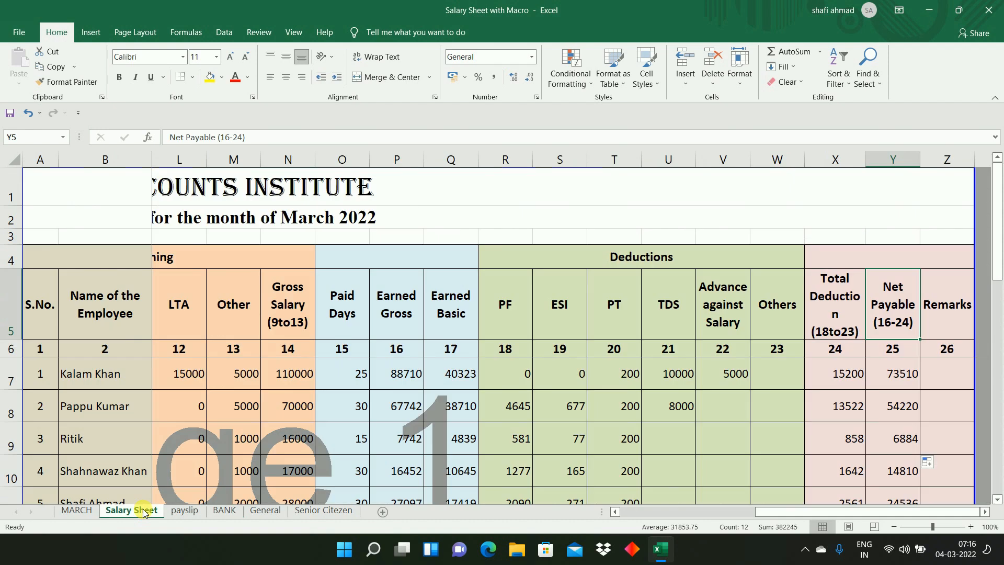
pyautogui.click(893, 375)
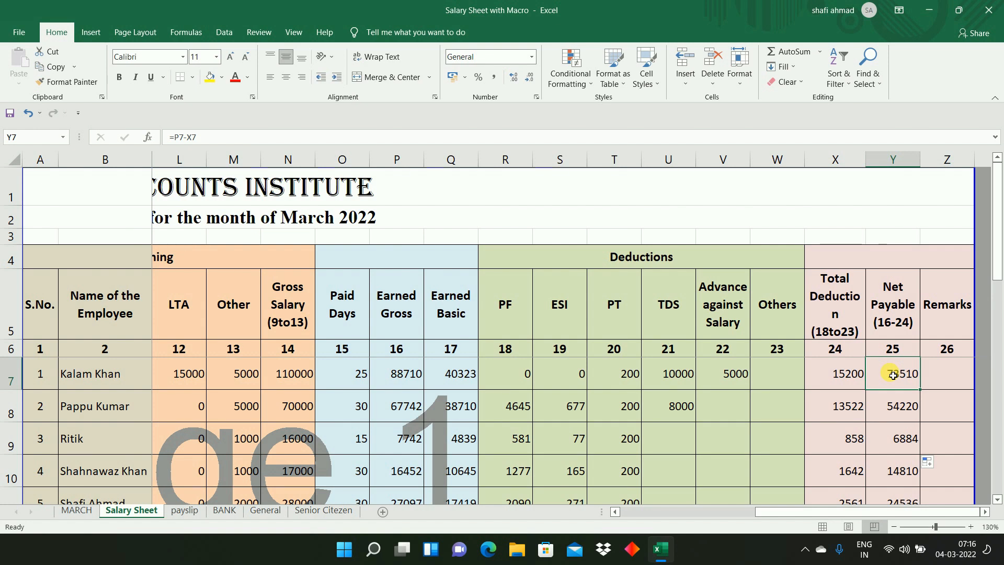
pyautogui.hotkey('ctrl', 'shift', 'Down')
pyautogui.hotkey('ctrl', 'c')
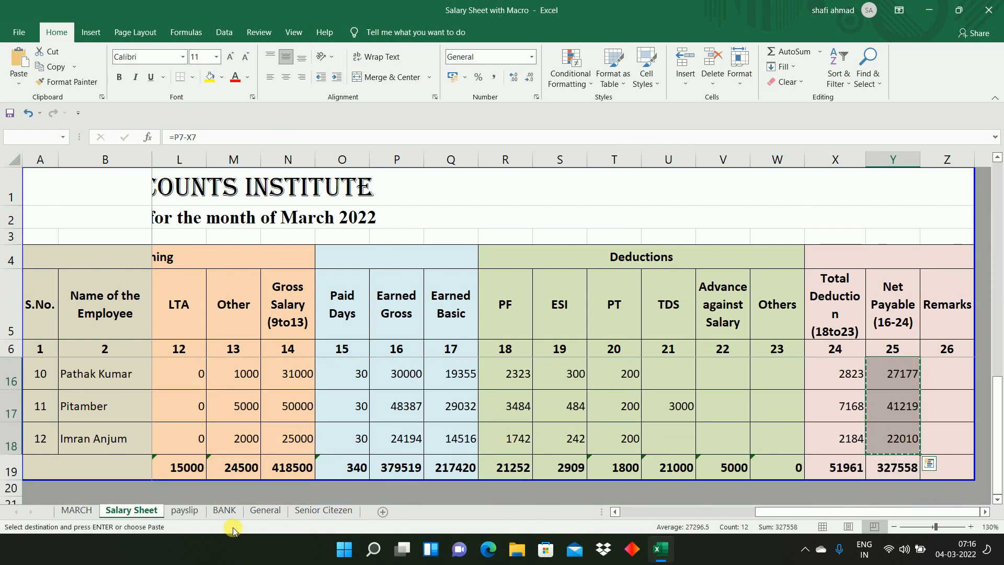
# Paste the copied Net Payable amounts as values only into the BANK sheet's AMOUNT column, starting at D10.
pyautogui.click(224, 510)
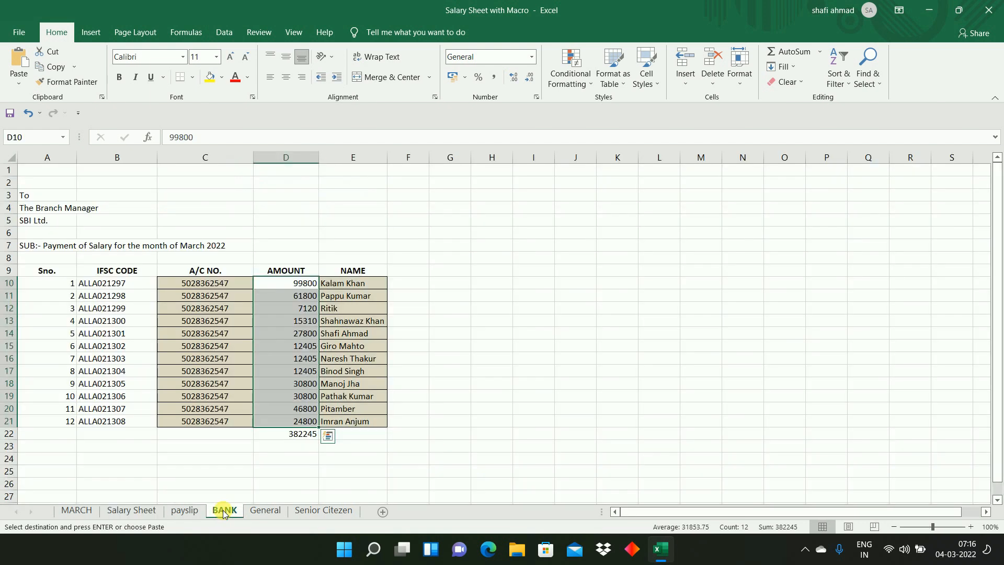
pyautogui.click(294, 289)
pyautogui.rightClick(291, 289)
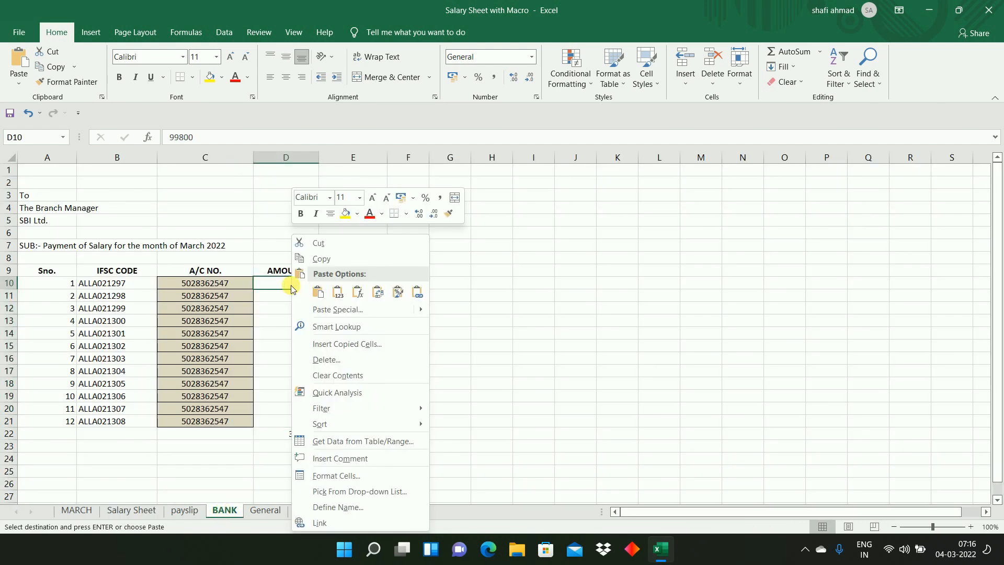
pyautogui.click(324, 311)
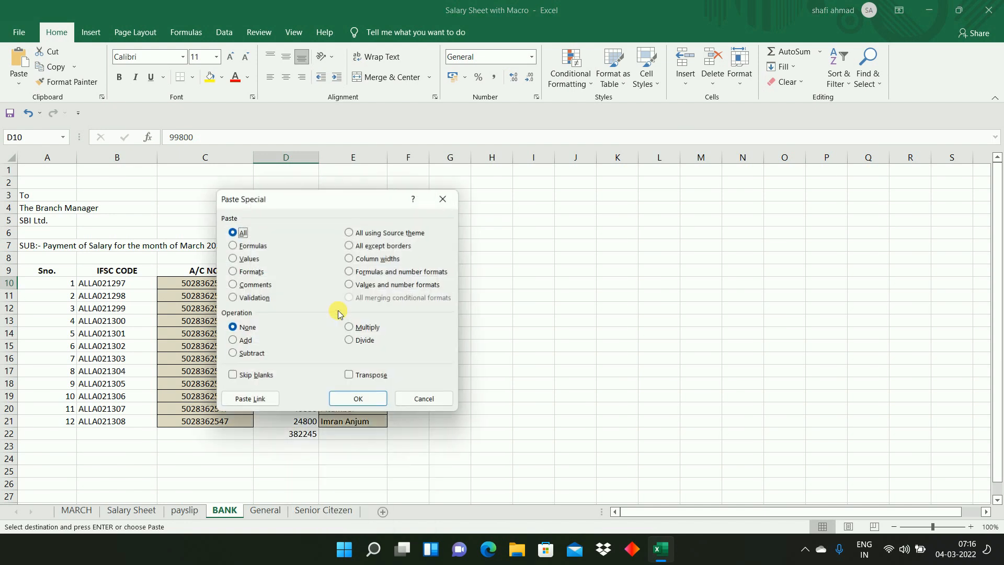
pyautogui.click(247, 258)
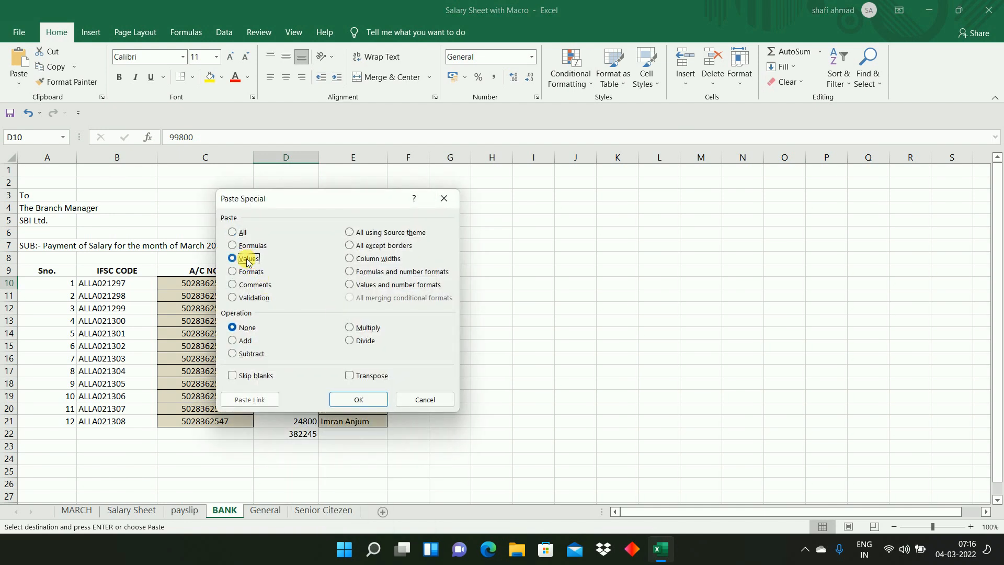
pyautogui.click(359, 399)
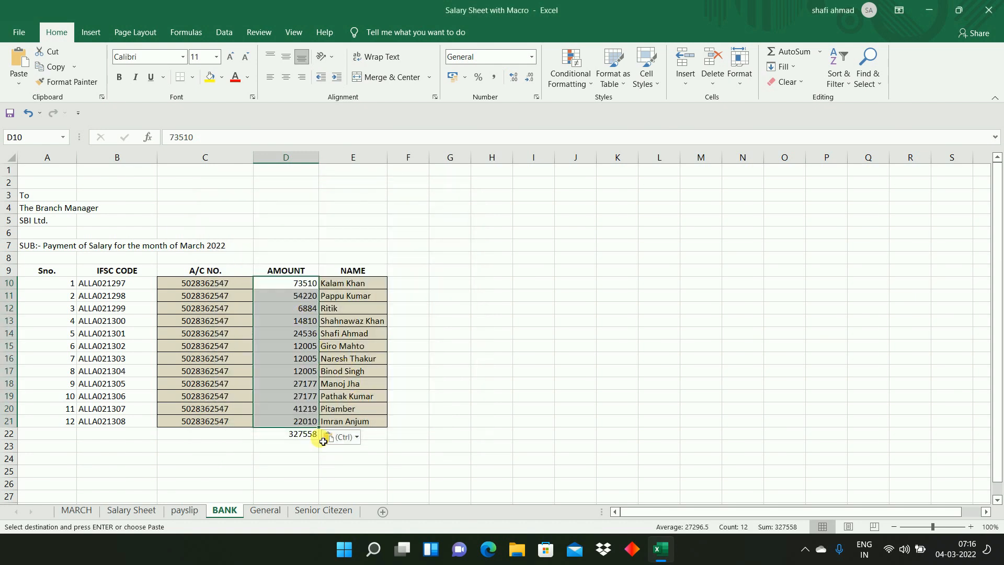
pyautogui.click(207, 287)
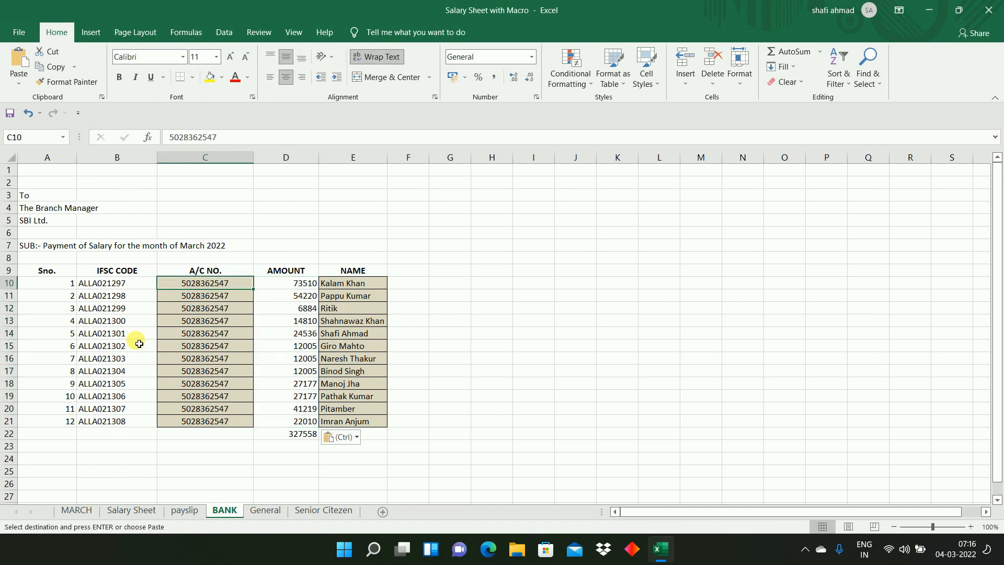
pyautogui.hotkey('alt', 'Tab')
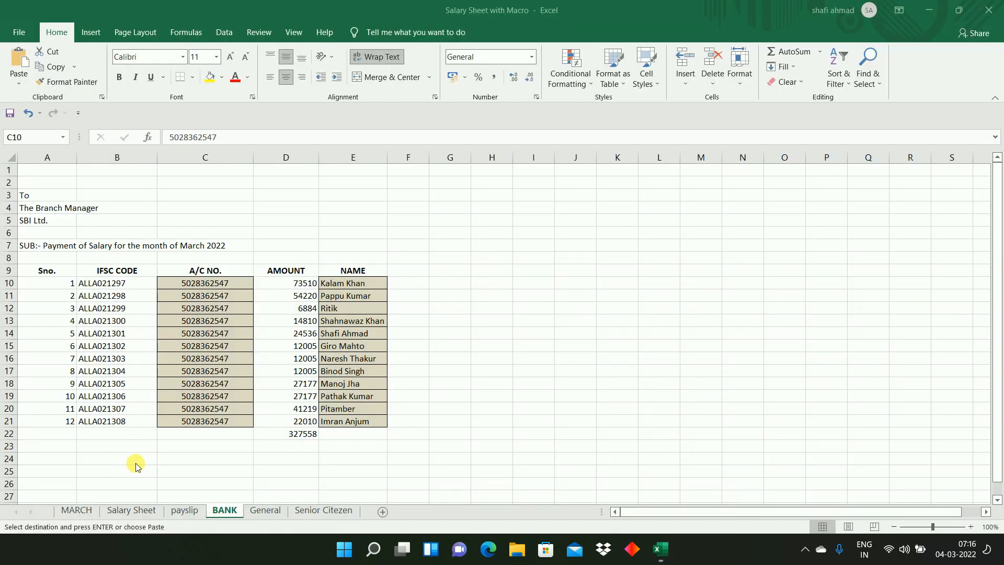
pyautogui.hotkey('alt', 'Tab')
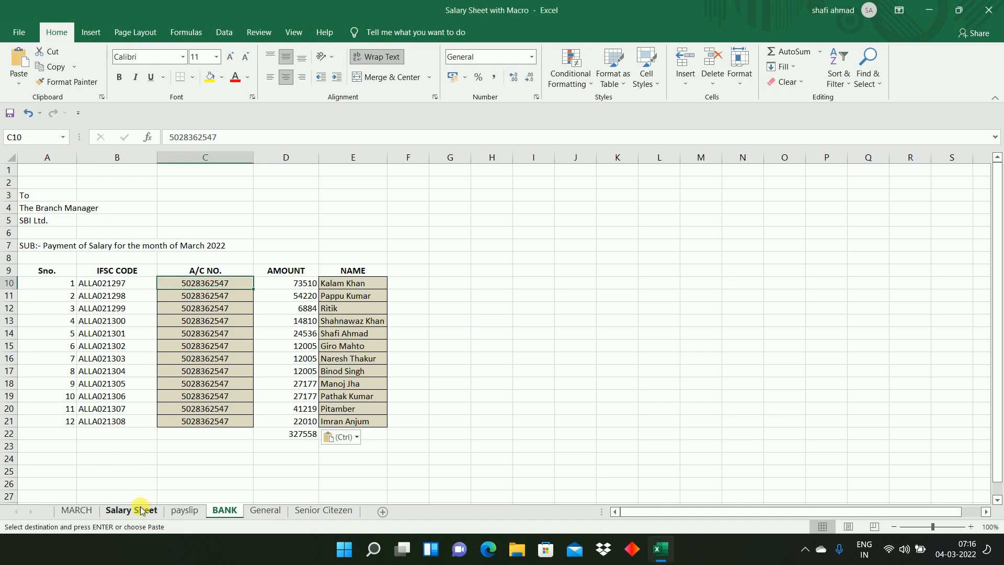
# Copy the combined bank account numbers and IFSC codes for all employees from H7:H18 on the Salary Sheet.
pyautogui.click(141, 510)
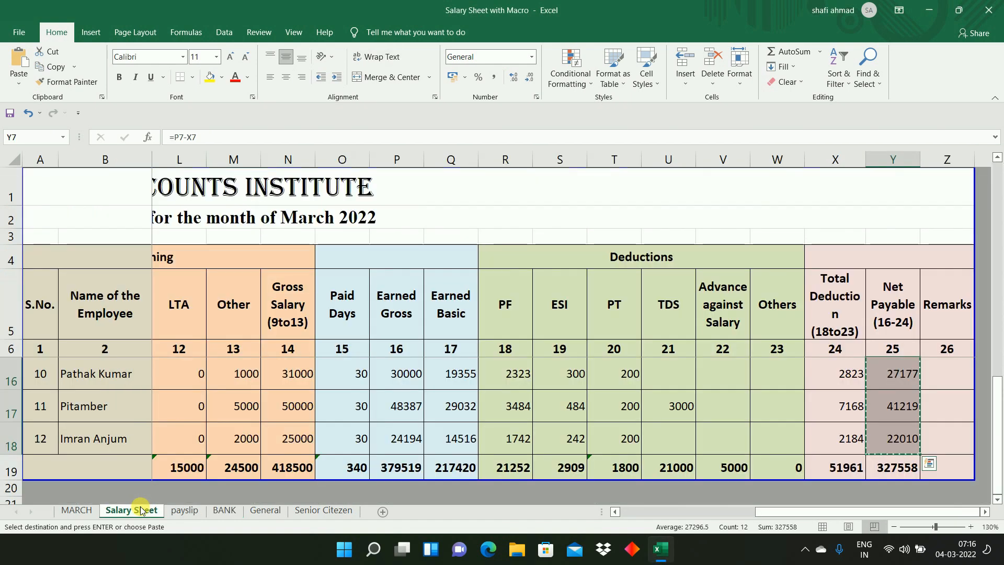
pyautogui.click(106, 381)
pyautogui.hotkey('ctrl', 'Up')
pyautogui.press('Down')
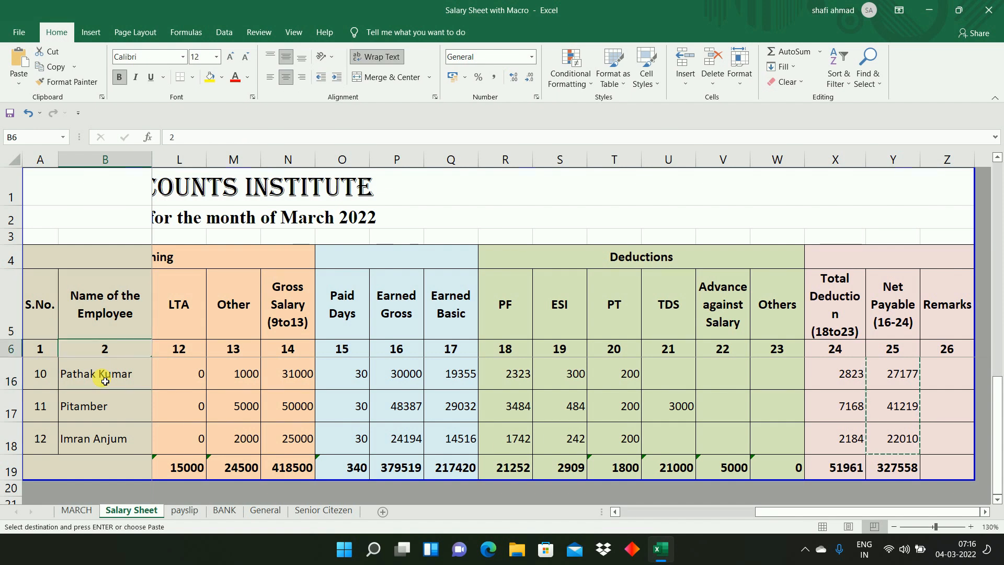
pyautogui.press('Down')
pyautogui.press('Down')
pyautogui.press('Up')
pyautogui.press('Right')
pyautogui.press('Right')
pyautogui.press('Right')
pyautogui.press('Right')
pyautogui.press('Right')
pyautogui.press('Right')
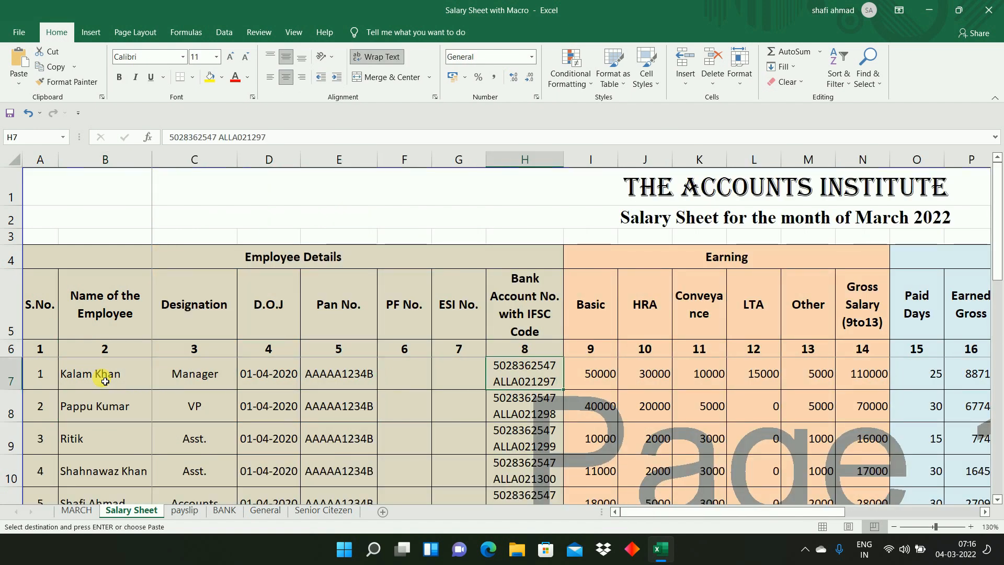
pyautogui.hotkey('ctrl', 'shift', 'Down')
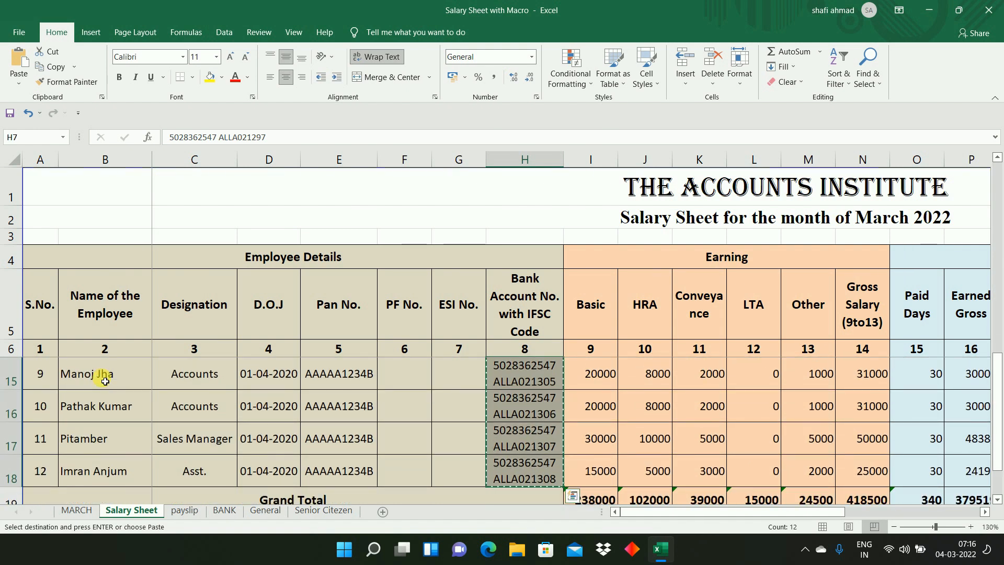
# Paste the combined account and IFSC entries into the BANK sheet from F10 and widen column F to fit them.
pyautogui.click(225, 511)
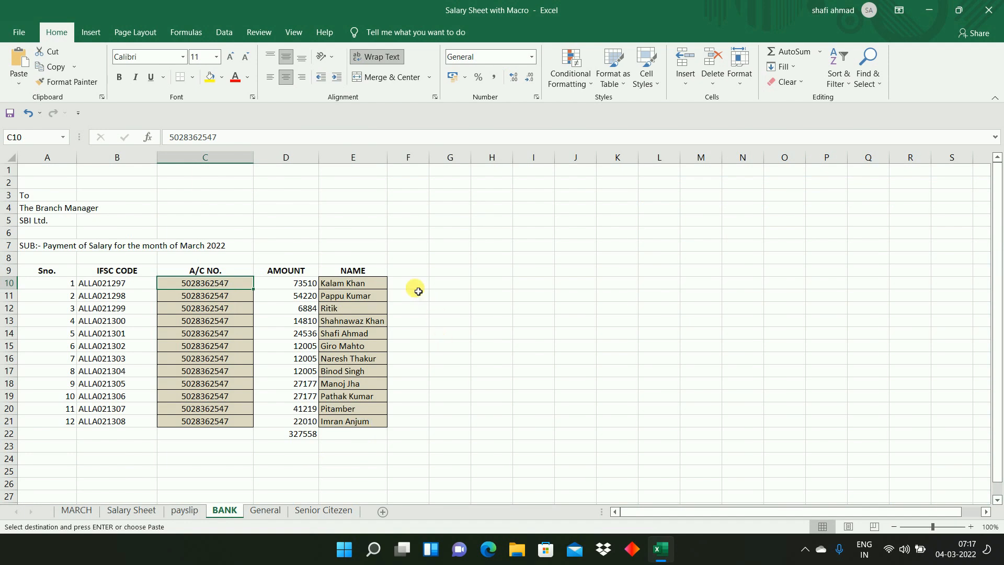
pyautogui.click(417, 289)
pyautogui.hotkey('ctrl', 'v')
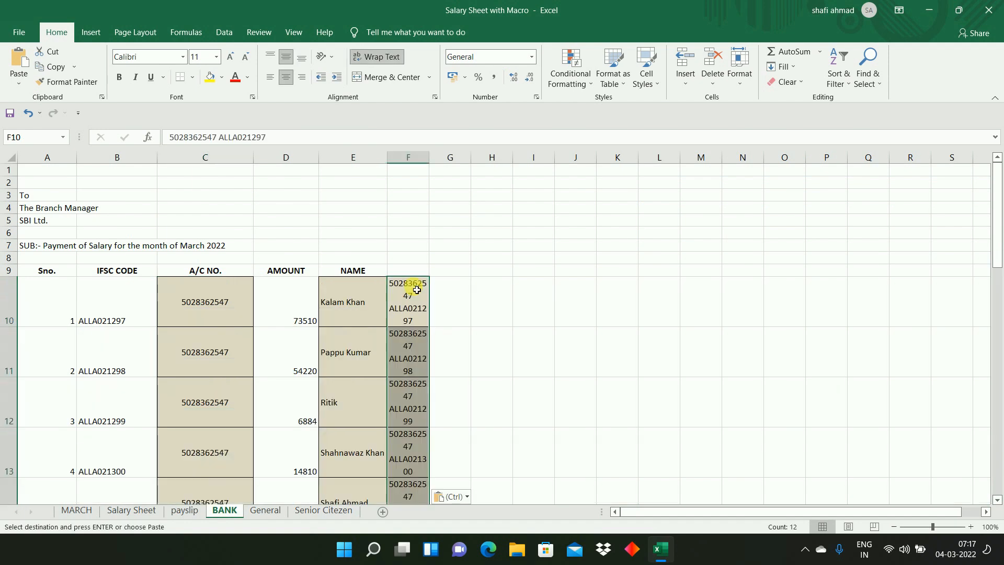
pyautogui.moveTo(432, 165); pyautogui.dragTo(488, 166)
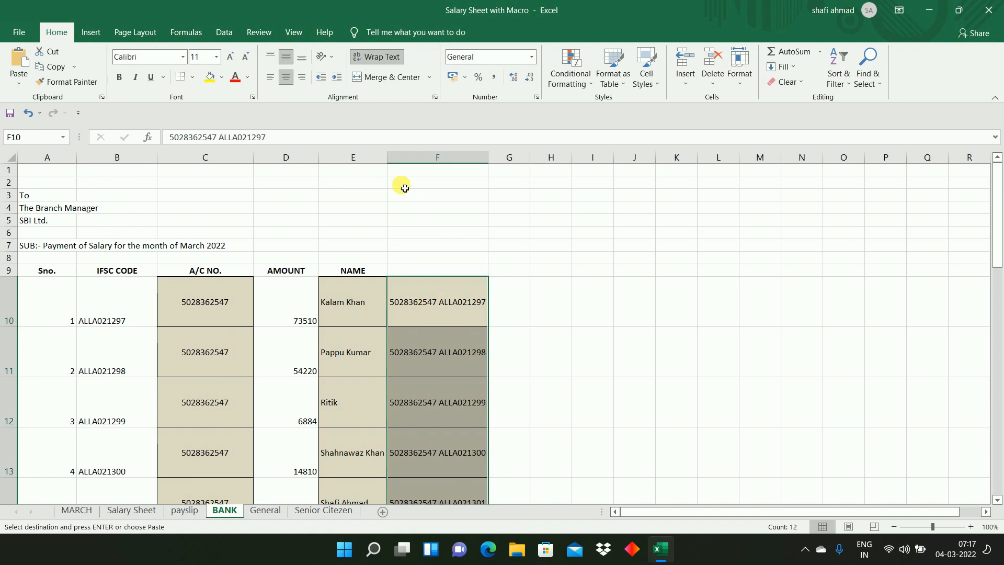
# Split the combined entries in column F with Text to Columns, using delimited data with Space as an added delimiter.
pyautogui.click(223, 33)
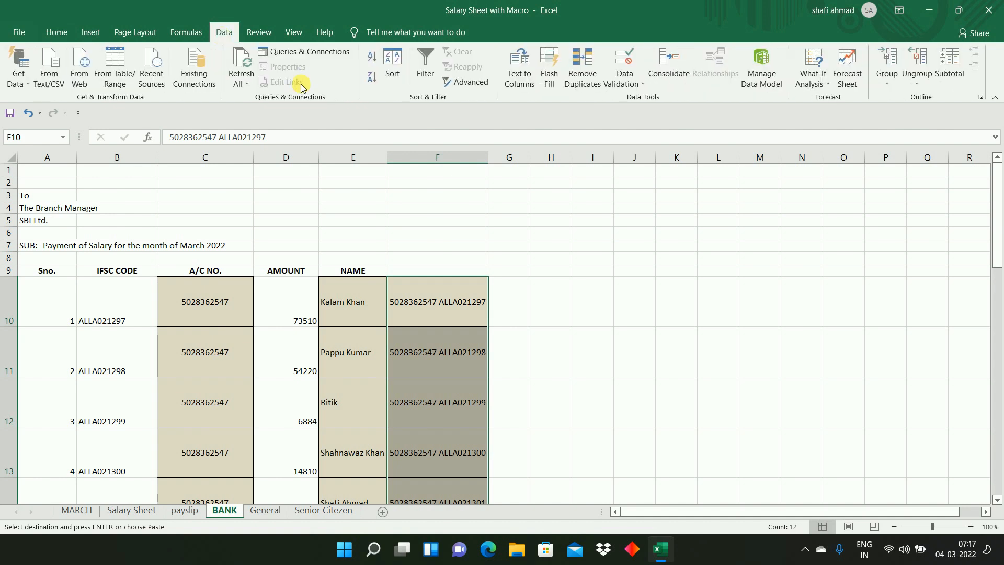
pyautogui.click(521, 79)
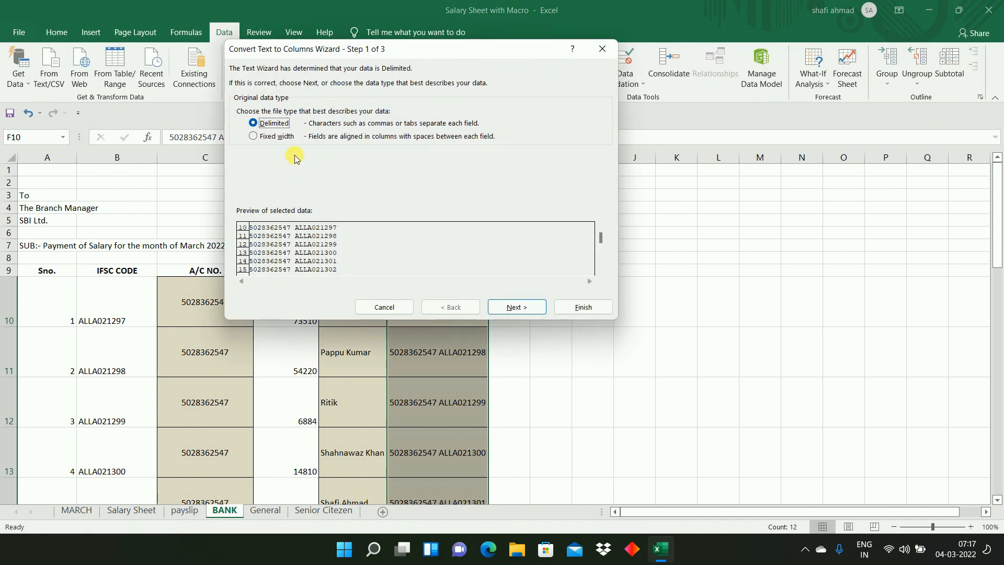
pyautogui.click(512, 303)
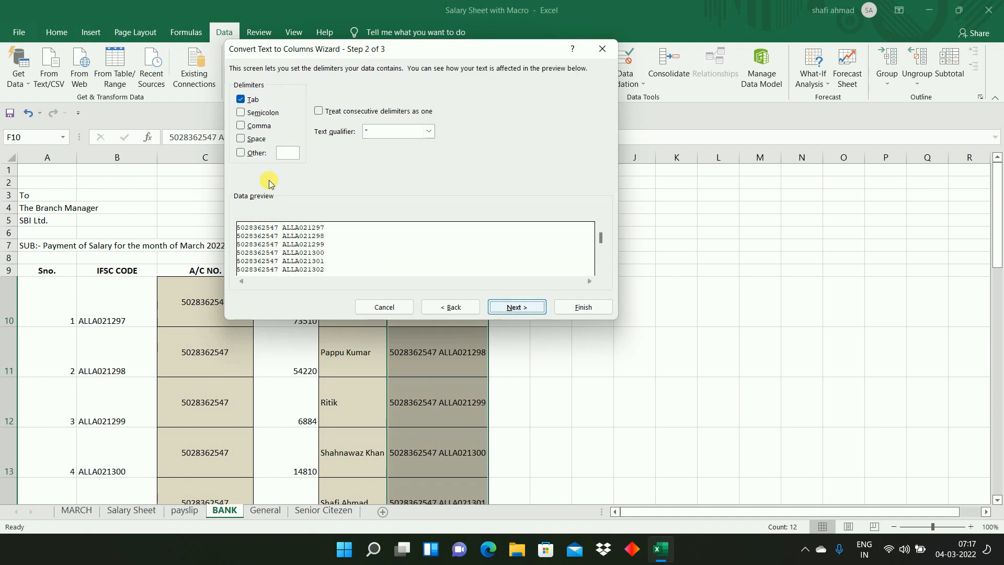
pyautogui.click(254, 143)
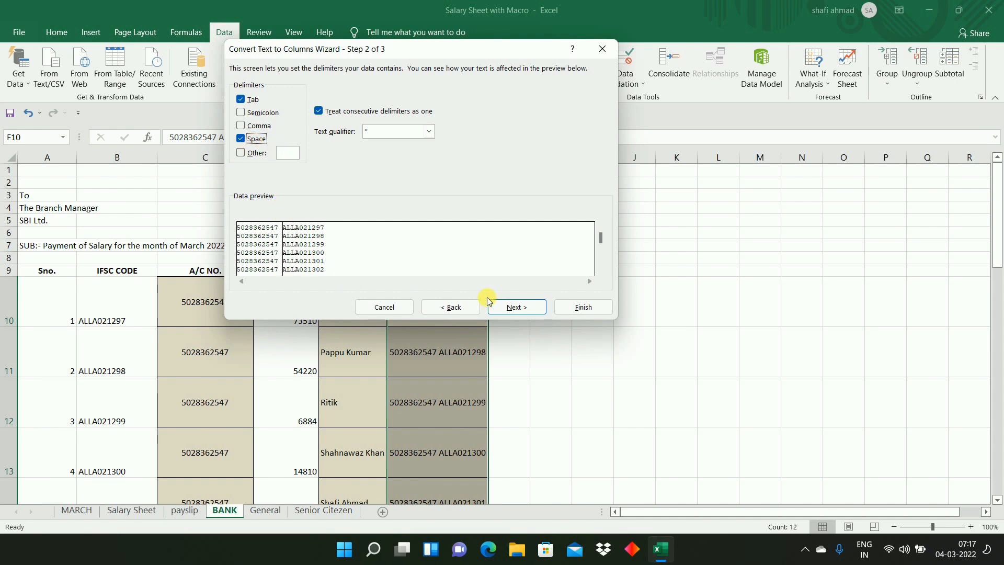
pyautogui.click(525, 308)
pyautogui.click(578, 307)
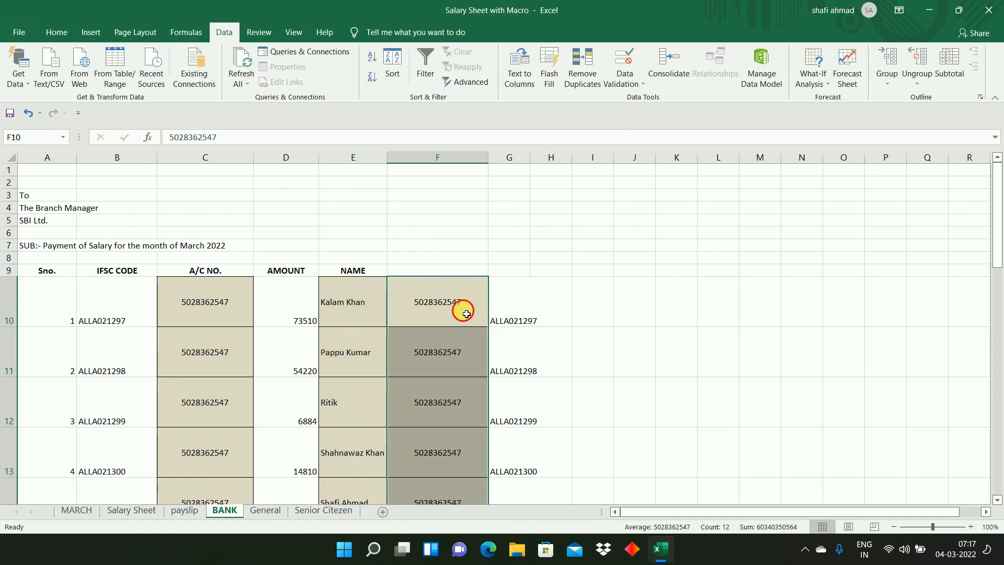
# Compare the split account numbers and IFSC codes with columns C and B, and delete columns F to J.
pyautogui.click(466, 313)
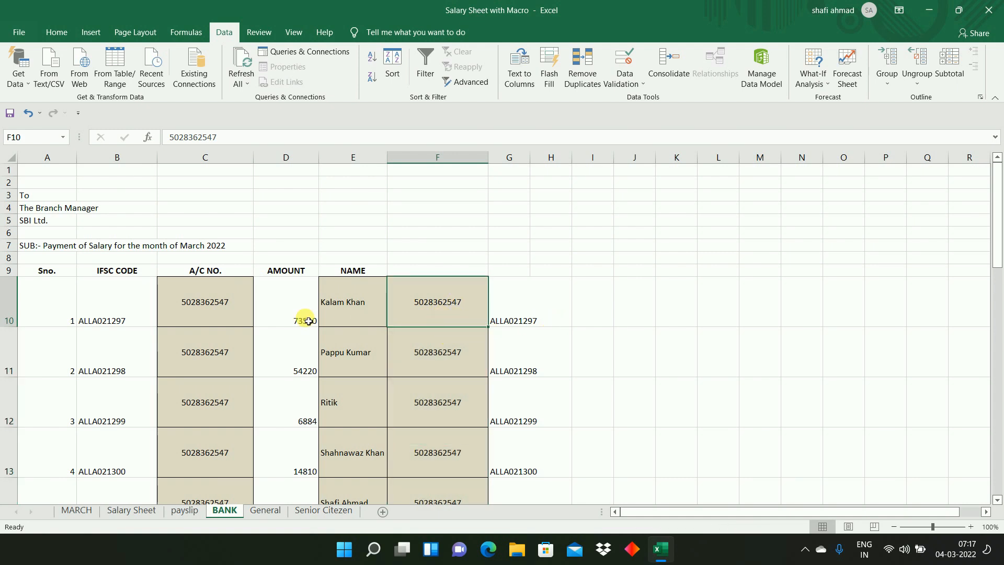
pyautogui.click(217, 314)
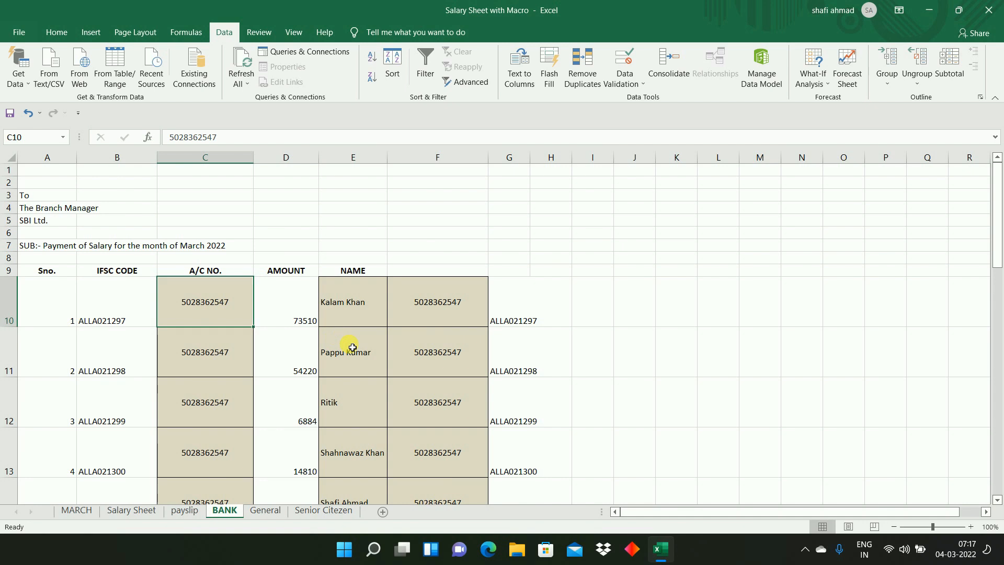
pyautogui.click(525, 320)
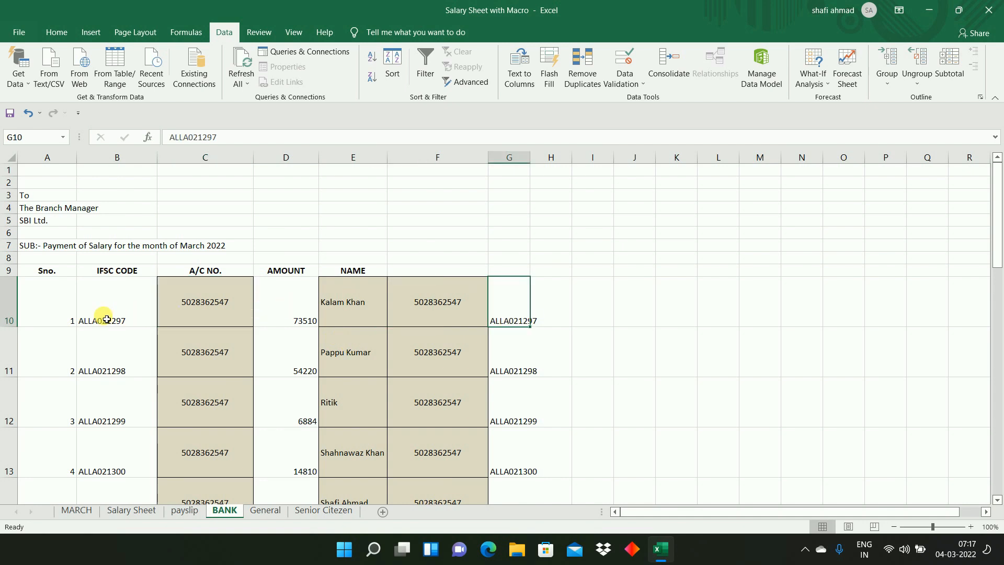
pyautogui.moveTo(450, 158); pyautogui.dragTo(621, 173)
pyautogui.hotkey('ctrl', '-')
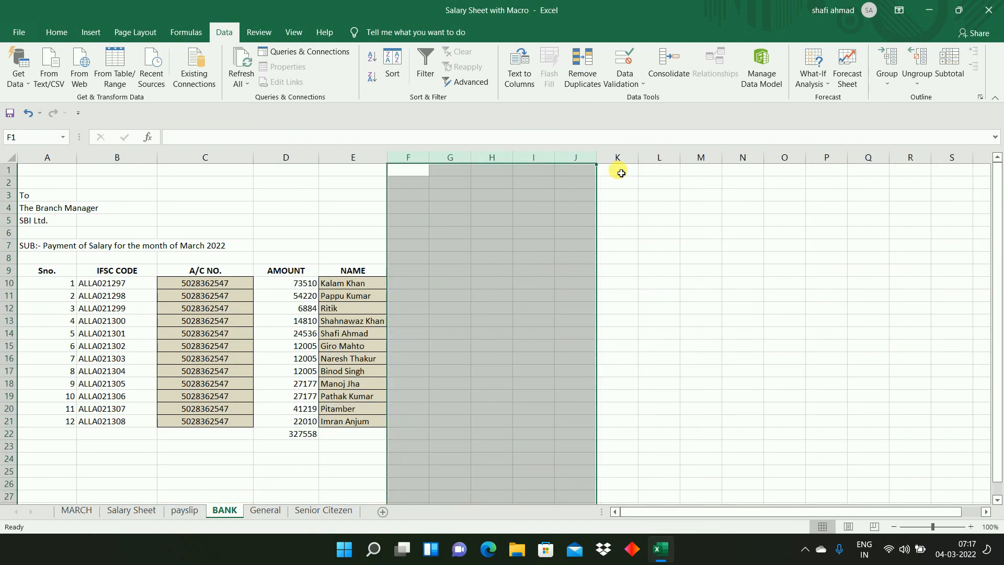
# Review the BANK sheet's total formula in D22 and the first employee's amount in D10.
pyautogui.click(293, 438)
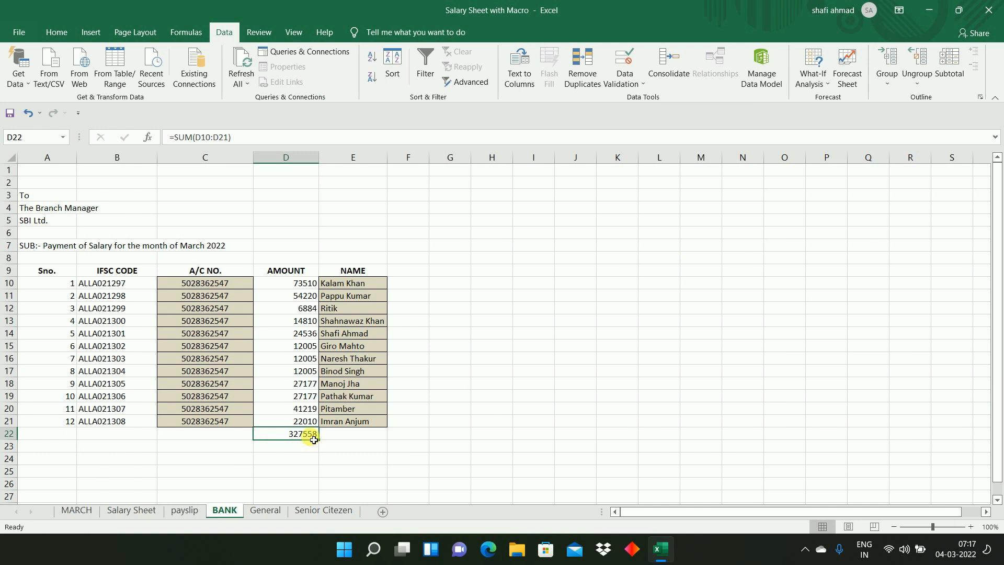
pyautogui.click(237, 445)
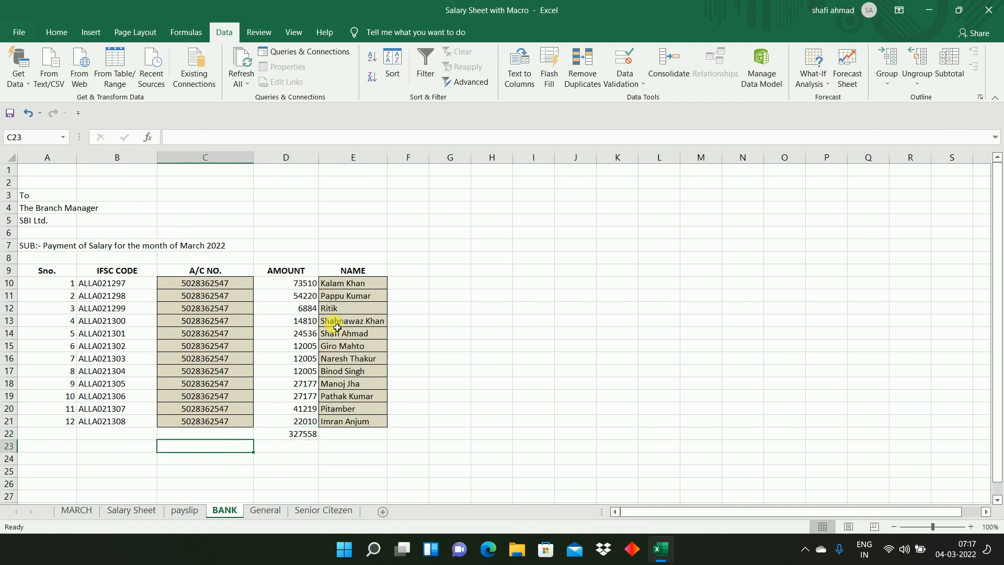
pyautogui.click(308, 285)
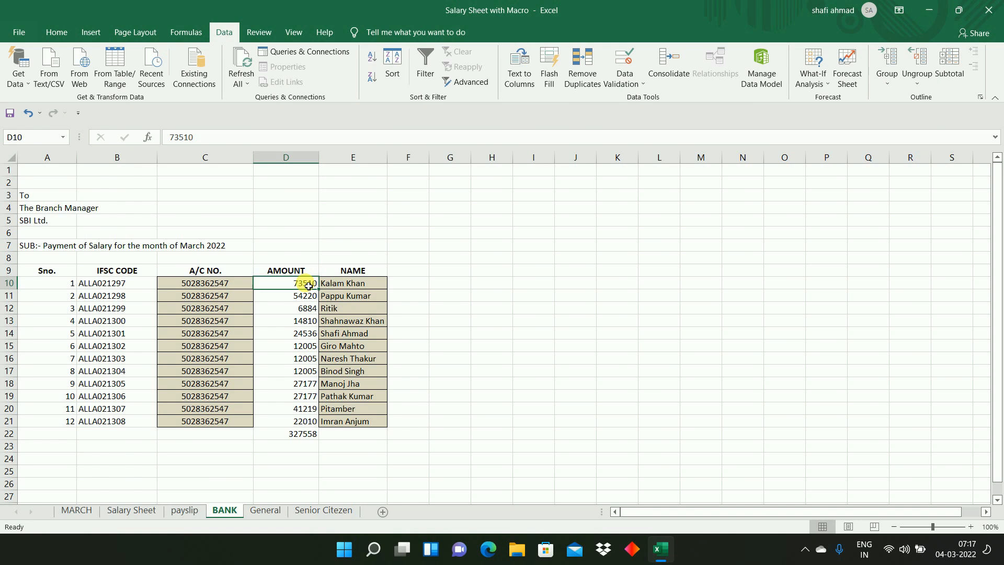
pyautogui.click(308, 434)
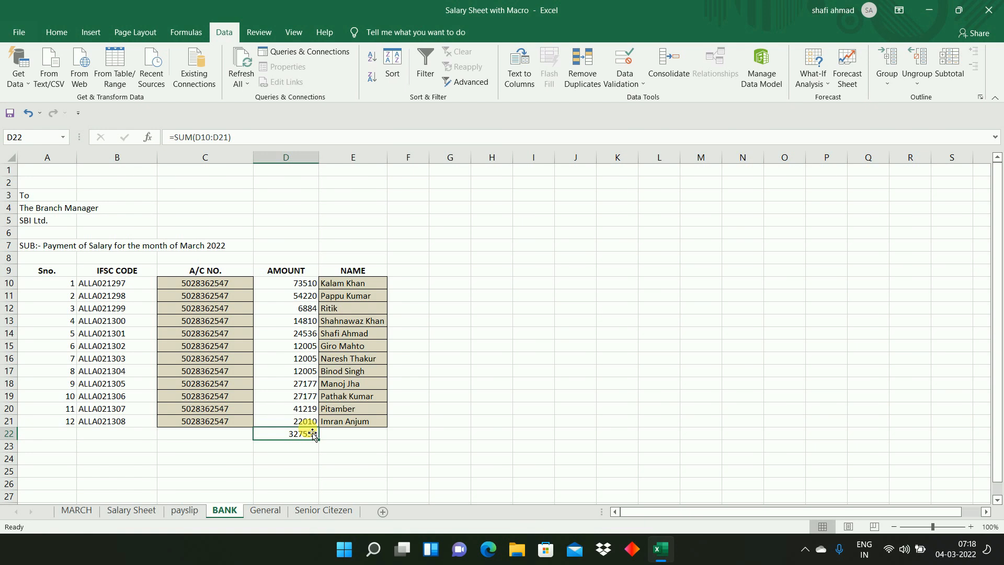
# Review the employee name and designation fields on the payslip sheet.
pyautogui.click(192, 511)
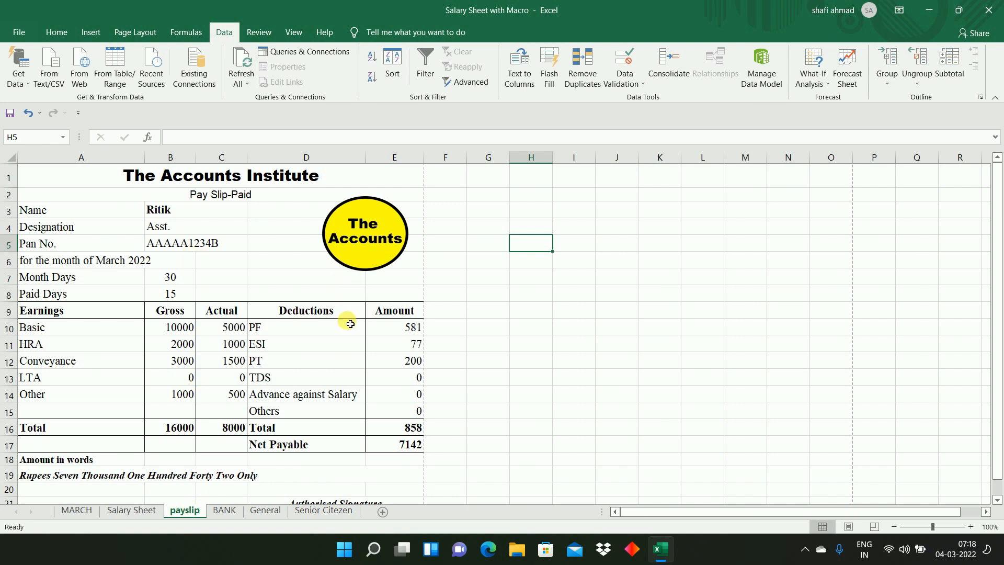
pyautogui.click(163, 210)
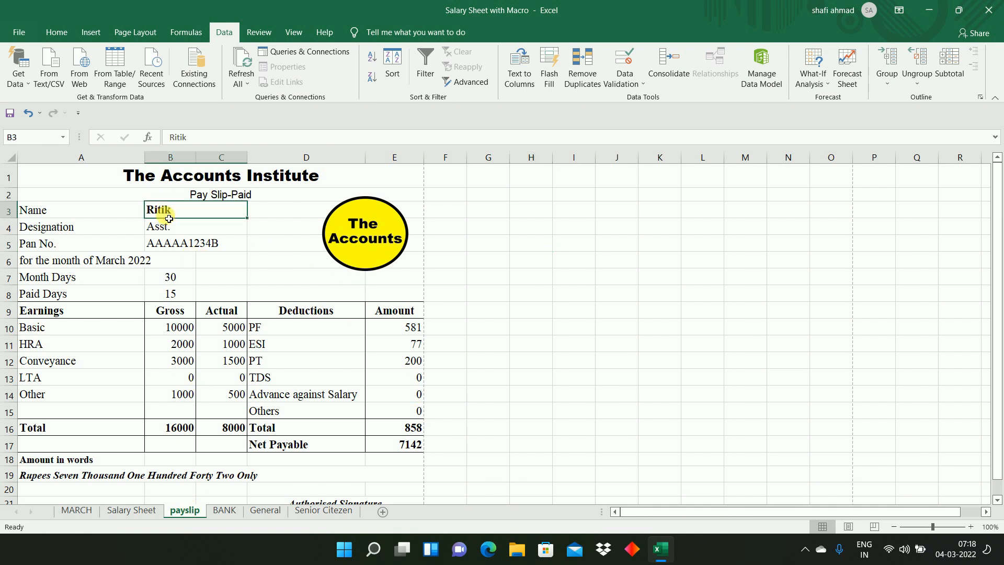
pyautogui.click(63, 212)
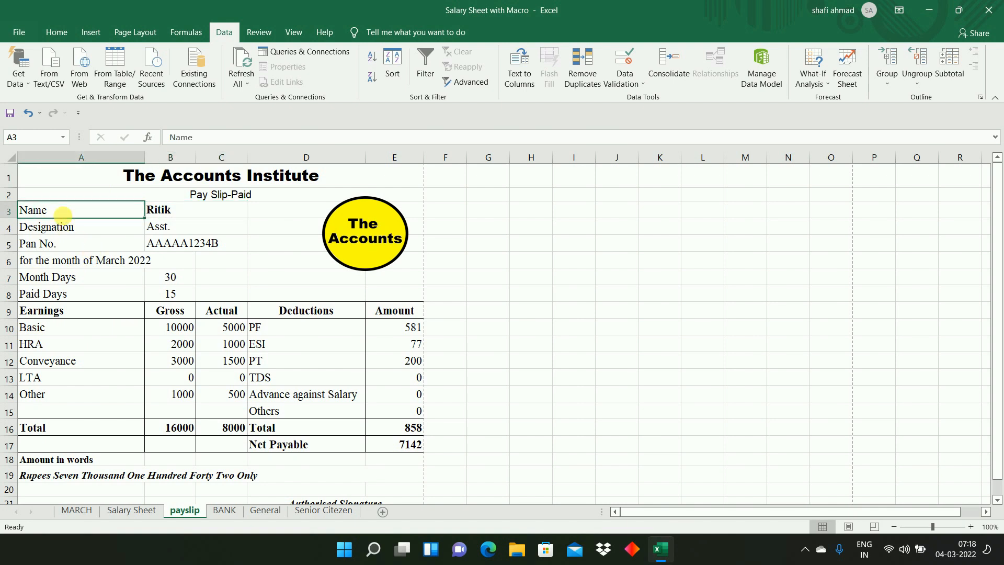
pyautogui.click(66, 230)
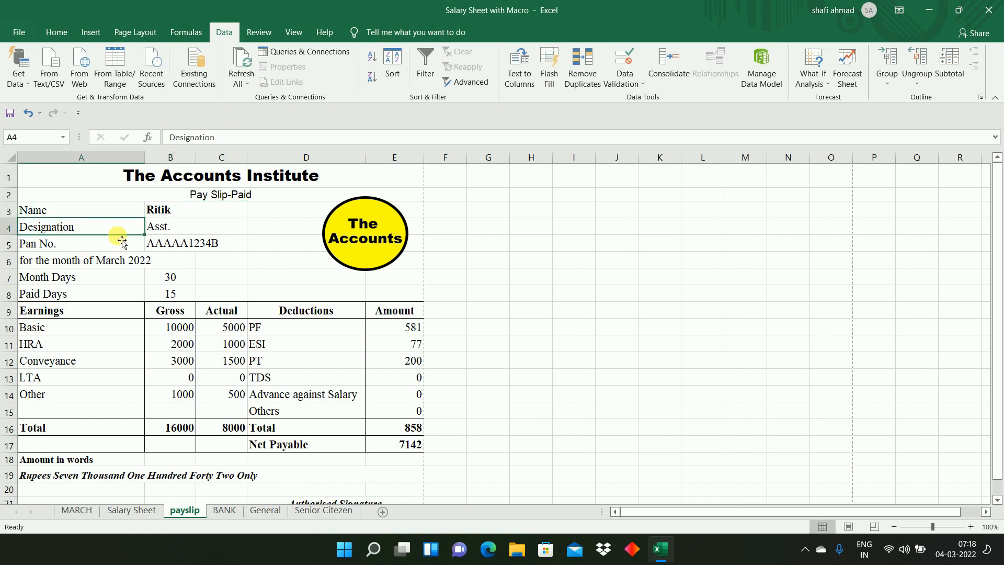
pyautogui.click(161, 227)
pyautogui.click(172, 211)
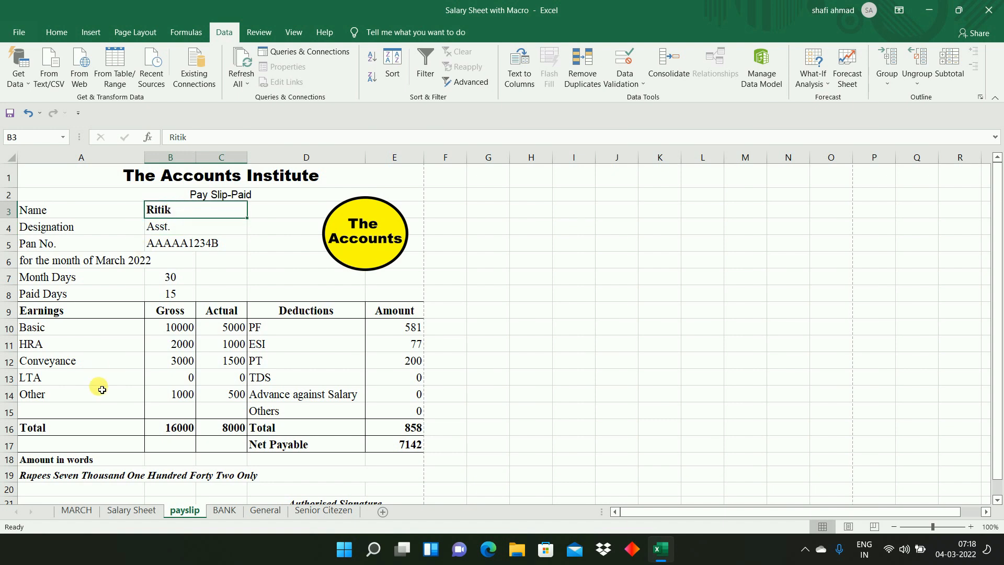
# Copy the employee name from Salary Sheet B15 into payslip cell B3 and check the amount-in-words formula in A19.
pyautogui.click(120, 510)
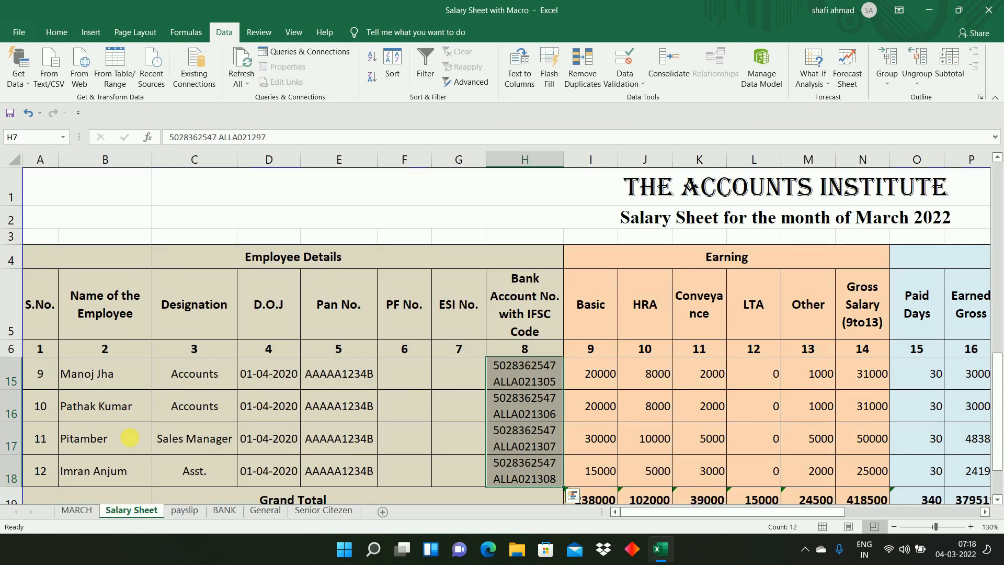
pyautogui.click(104, 386)
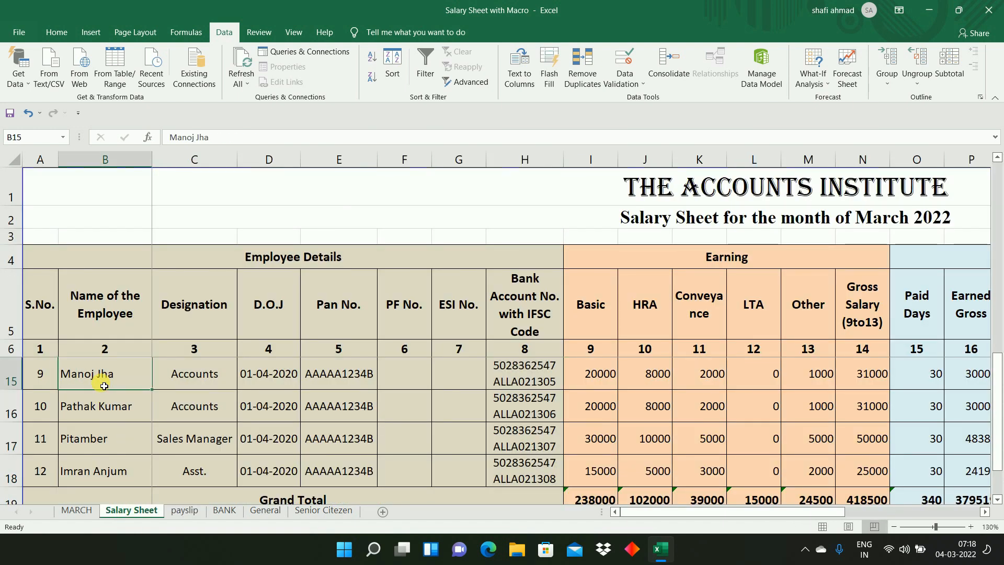
pyautogui.hotkey('ctrl', 'c')
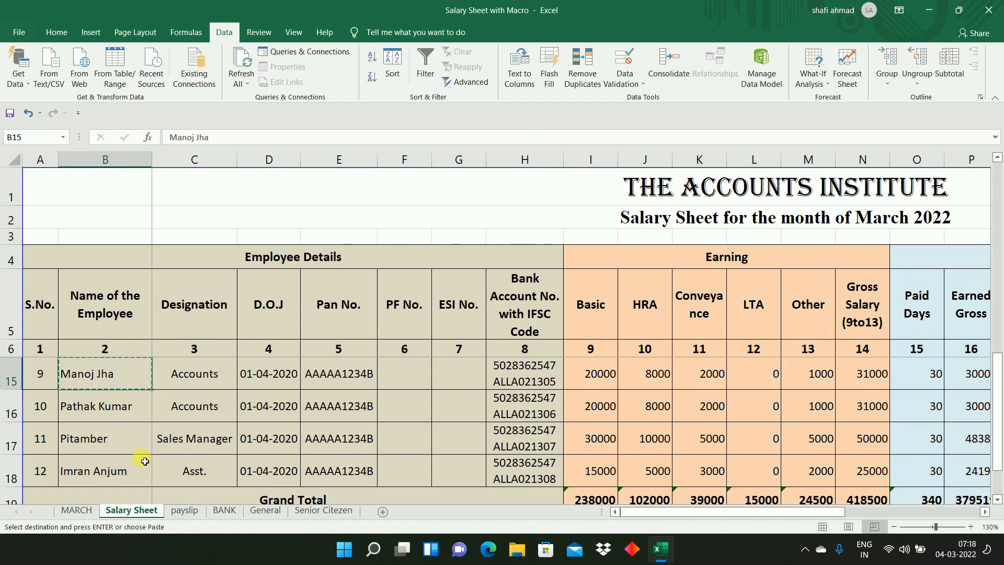
pyautogui.click(180, 510)
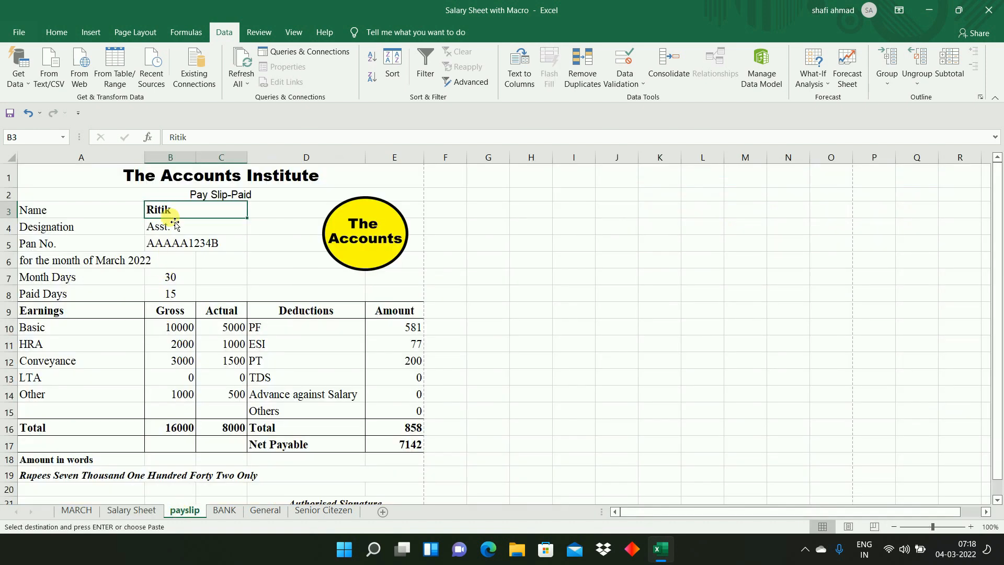
pyautogui.hotkey('ctrl', 'v')
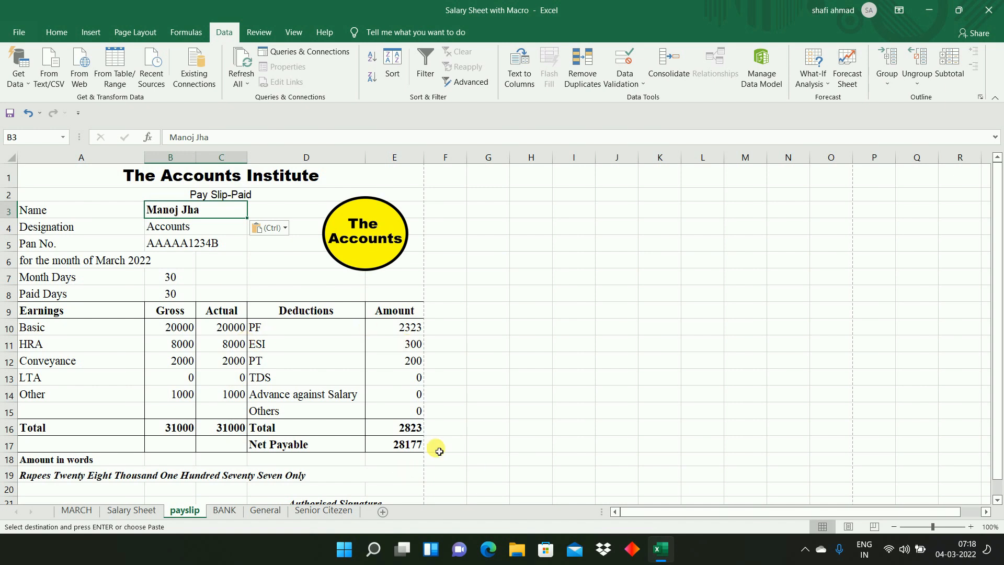
pyautogui.click(33, 476)
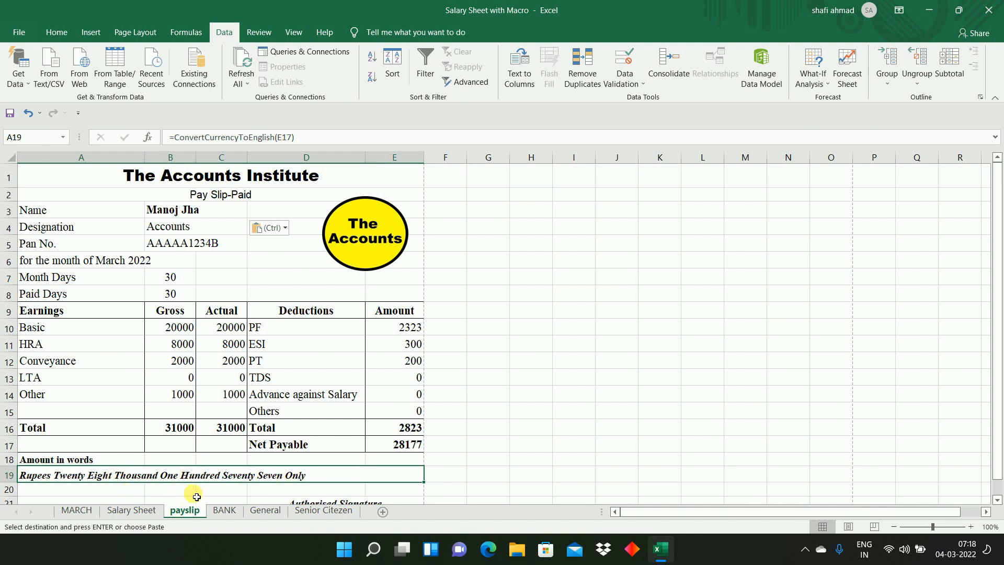
# Paste the employee name copied from Salary Sheet B17 into the payslip's Name field in B3.
pyautogui.click(126, 513)
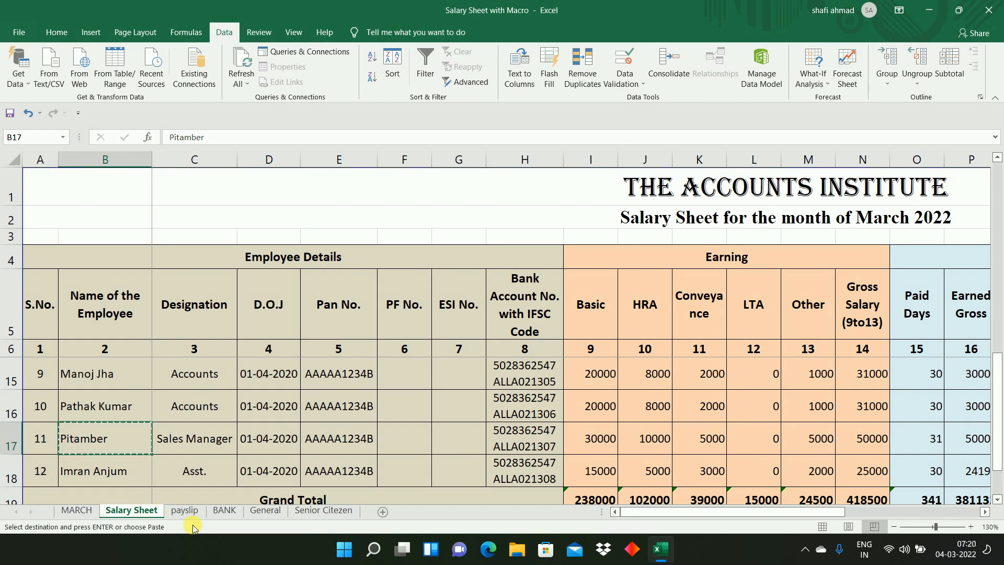
pyautogui.click(186, 512)
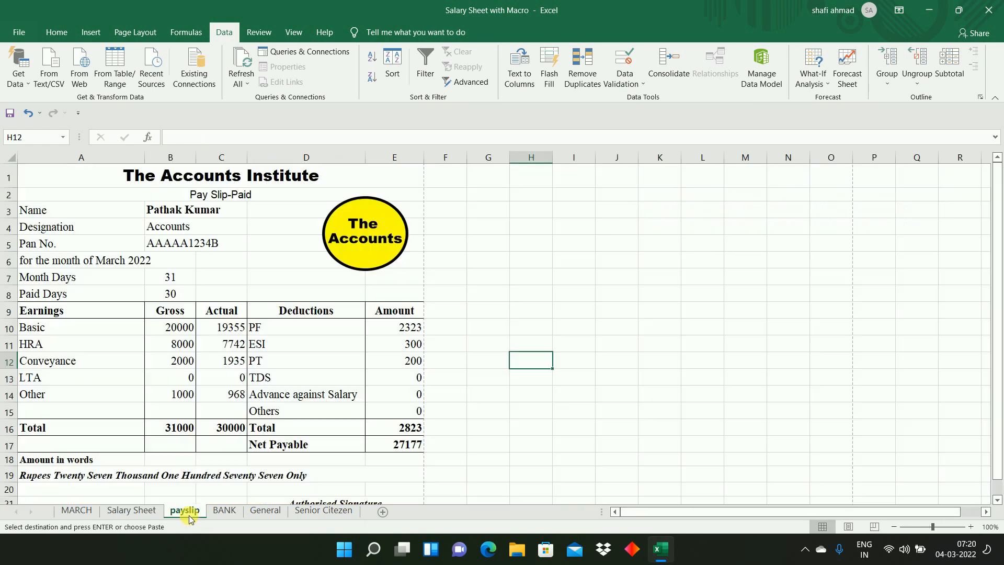
pyautogui.click(165, 209)
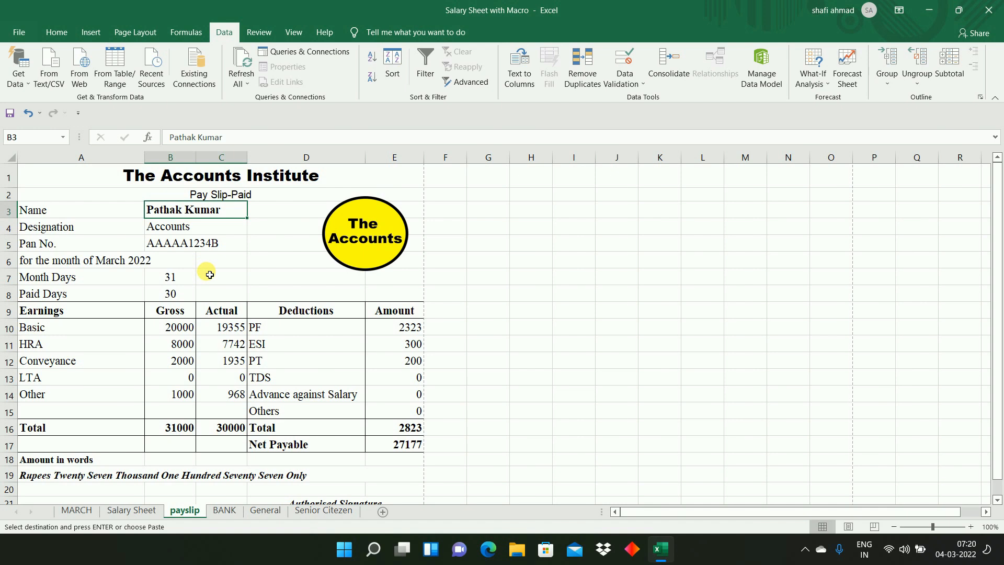
pyautogui.hotkey('ctrl', 'v')
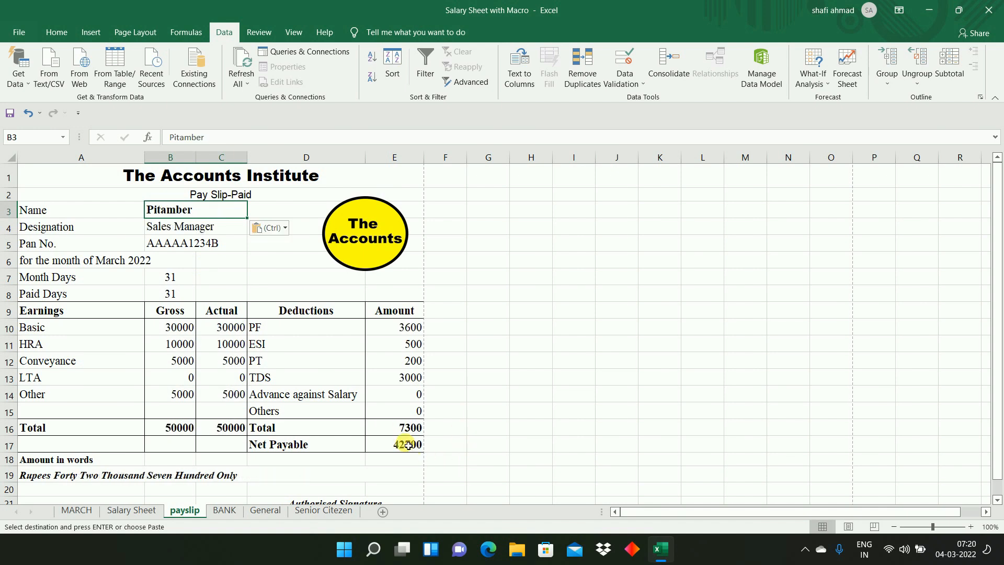
# Check the payslip's earnings totals and Net Payable formulas, and compare Net Payable with Salary Sheet cell Y17.
pyautogui.click(408, 446)
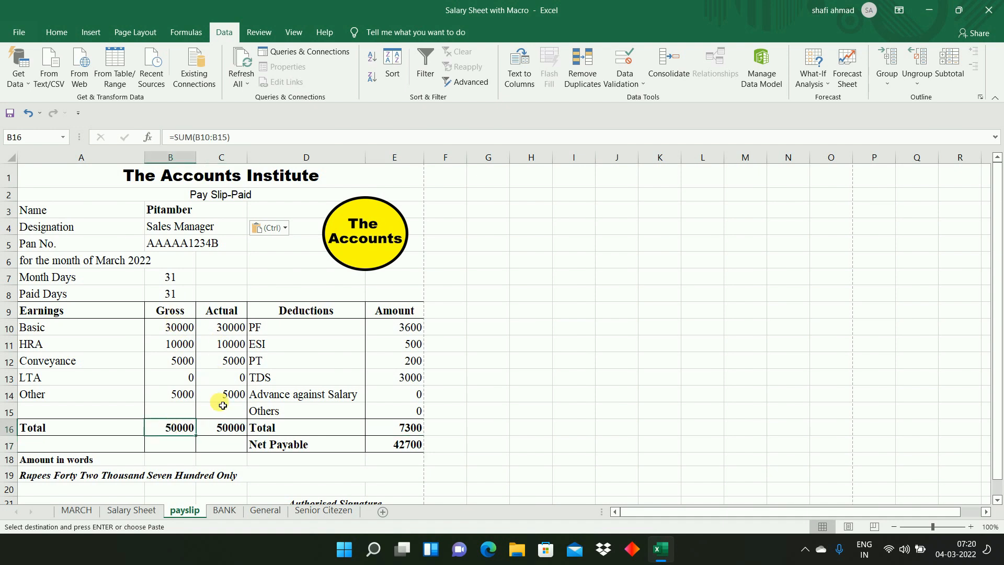
pyautogui.click(224, 431)
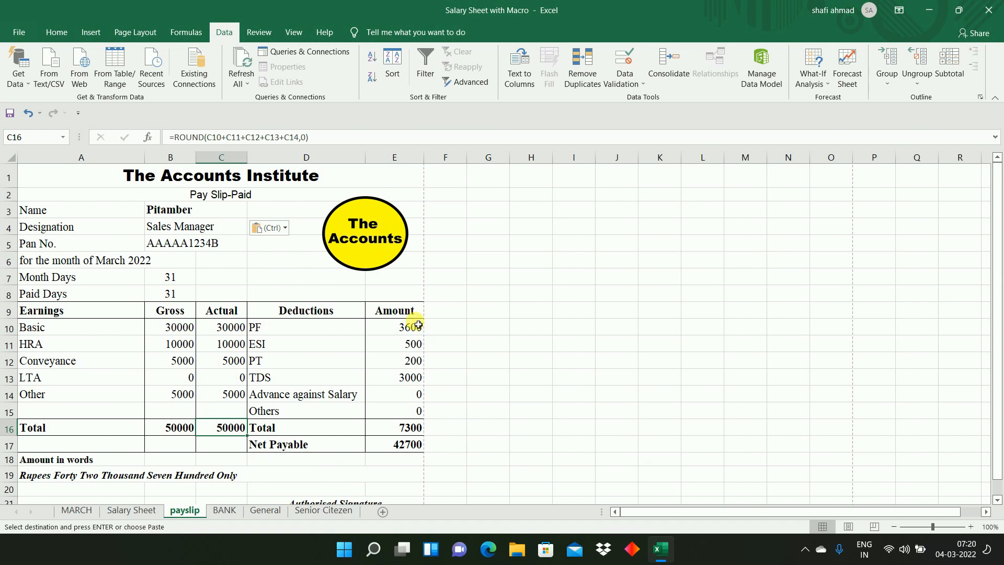
pyautogui.click(406, 443)
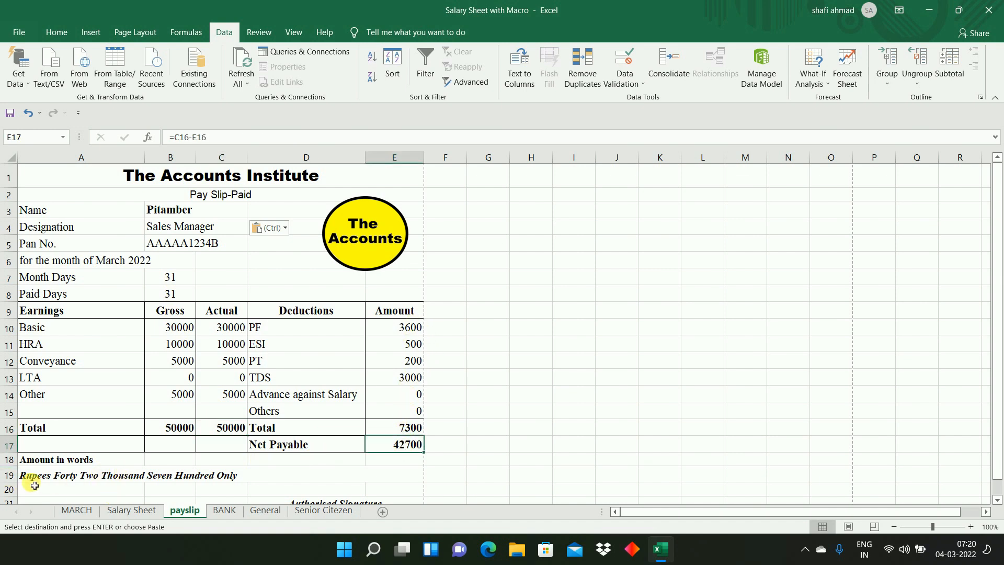
pyautogui.click(136, 514)
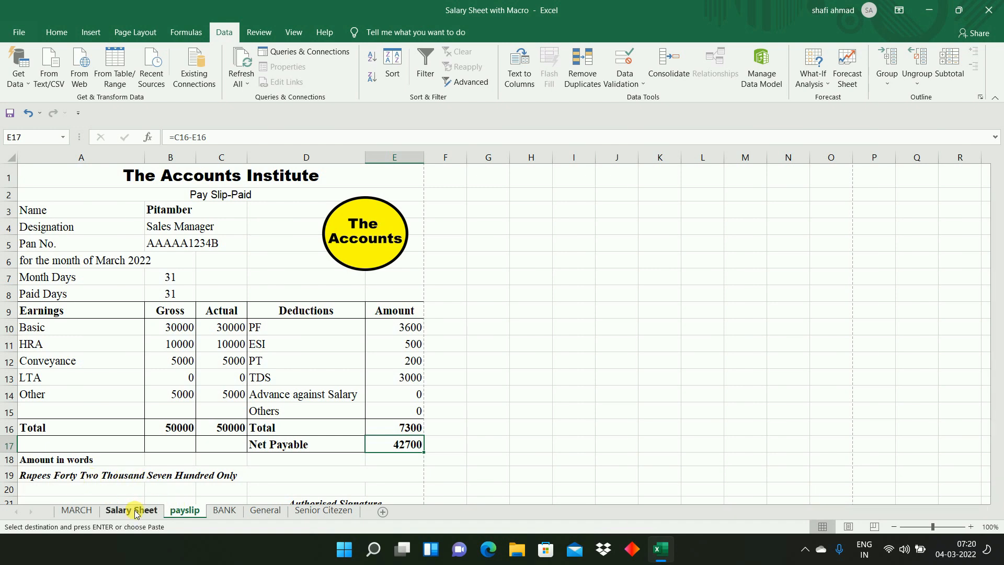
pyautogui.press('Right')
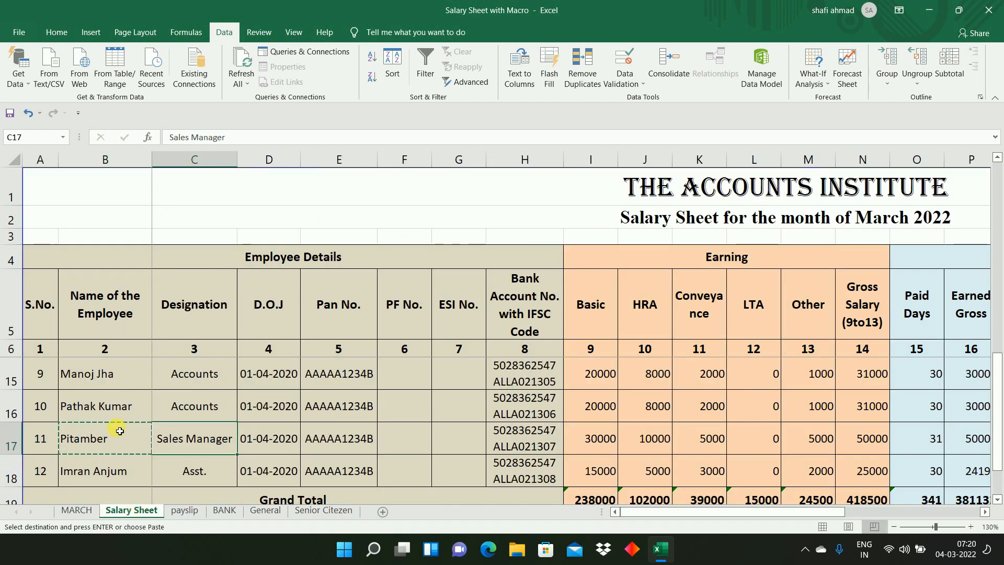
pyautogui.press('Right')
pyautogui.press('Right')
pyautogui.press('Right')
pyautogui.press('Right')
pyautogui.press('Right')
pyautogui.press('Right')
pyautogui.press('Right')
pyautogui.press('Right')
pyautogui.press('Right')
pyautogui.press('Right')
pyautogui.press('Right')
pyautogui.press('Right')
pyautogui.press('Right')
pyautogui.press('Right')
pyautogui.press('Right')
pyautogui.press('Right')
pyautogui.press('Right')
pyautogui.press('Right')
pyautogui.press('Right')
pyautogui.press('Right')
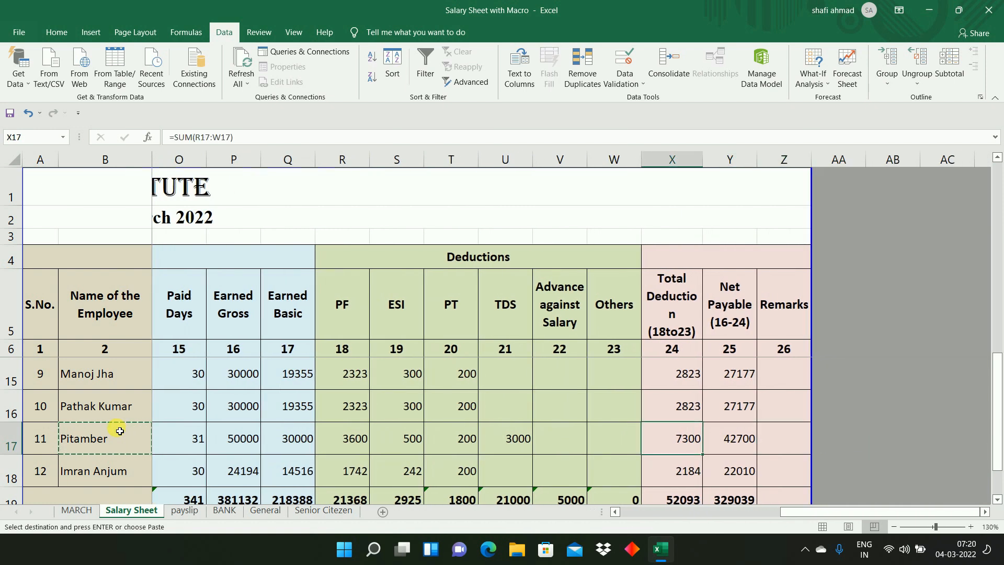
pyautogui.press('Right')
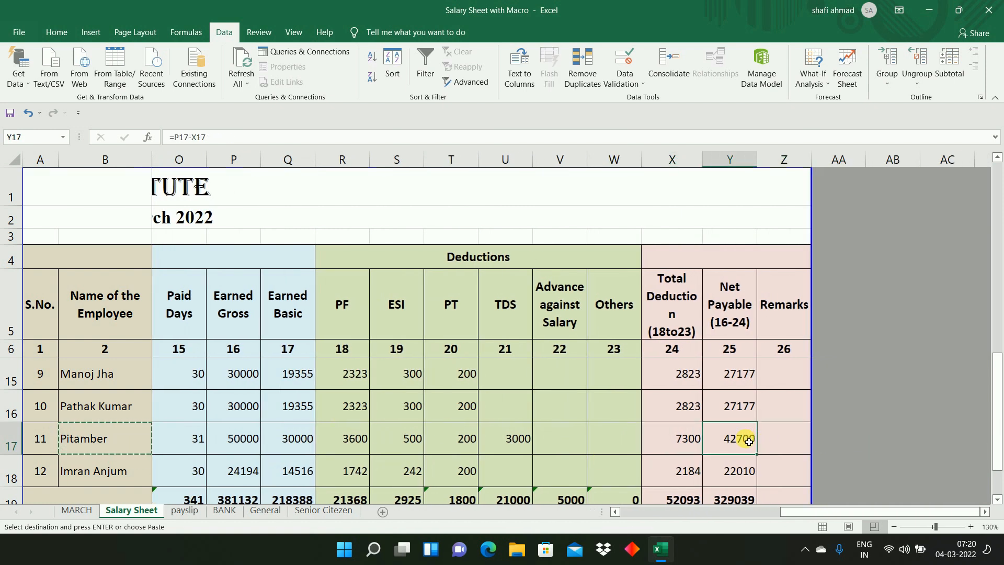
pyautogui.click(194, 512)
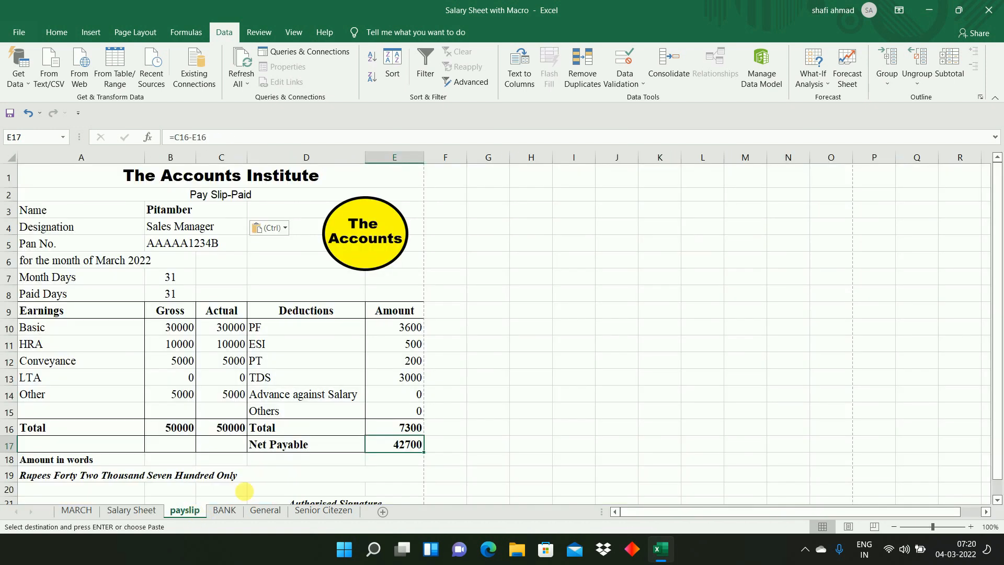
# Start a new VLOOKUP formula in the payslip's Designation cell B4, using B3 as the lookup value.
pyautogui.click(168, 230)
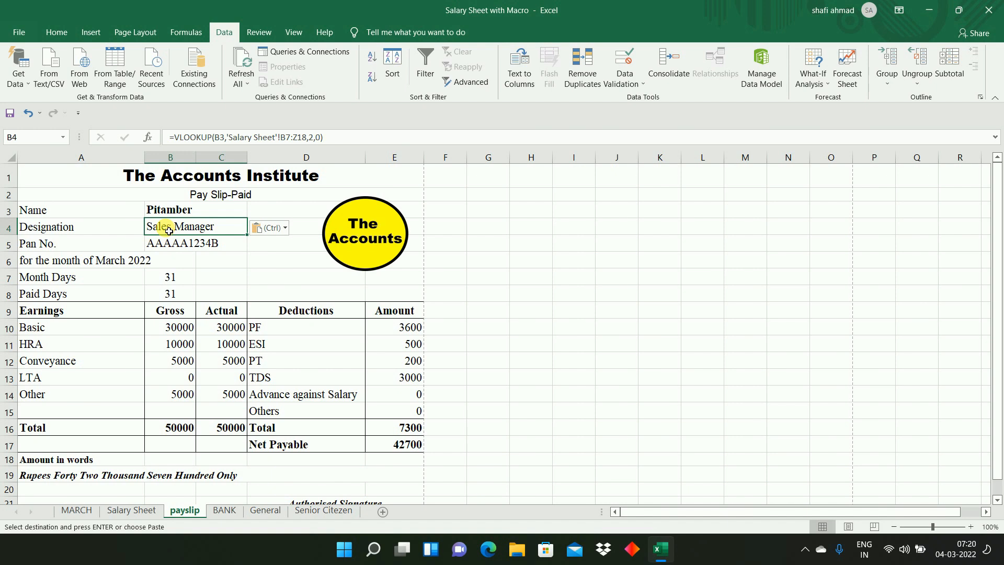
pyautogui.press('Left')
pyautogui.press('Right')
pyautogui.press('Left')
pyautogui.press('Right')
pyautogui.press('Escape')
pyautogui.write('=V')
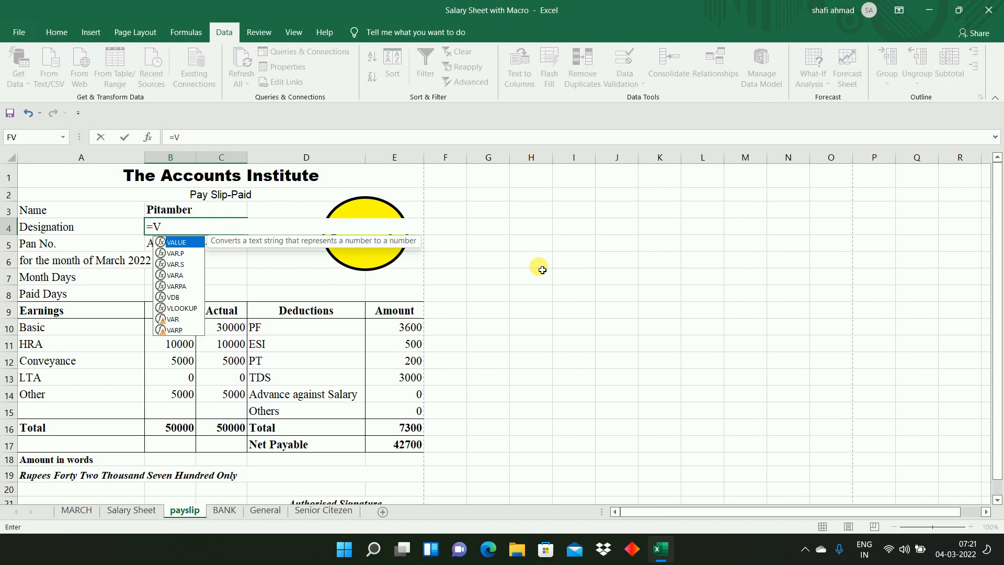
pyautogui.write('L')
pyautogui.press('Tab')
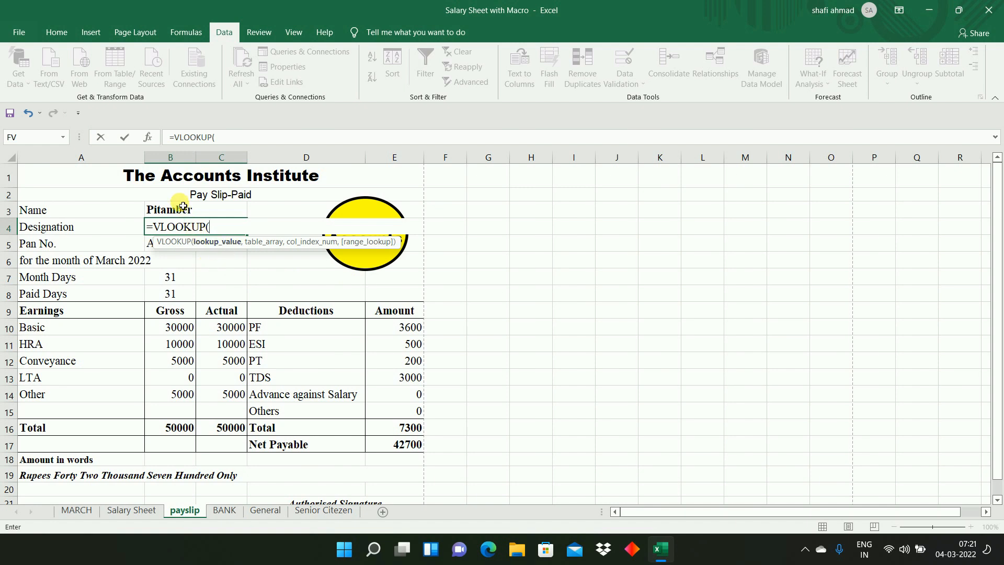
pyautogui.click(183, 211)
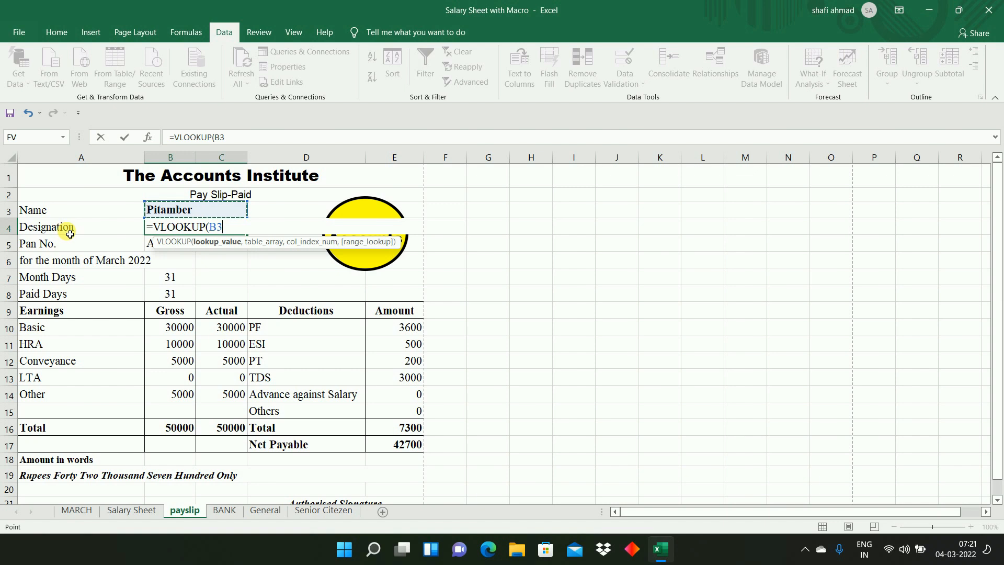
pyautogui.write(',')
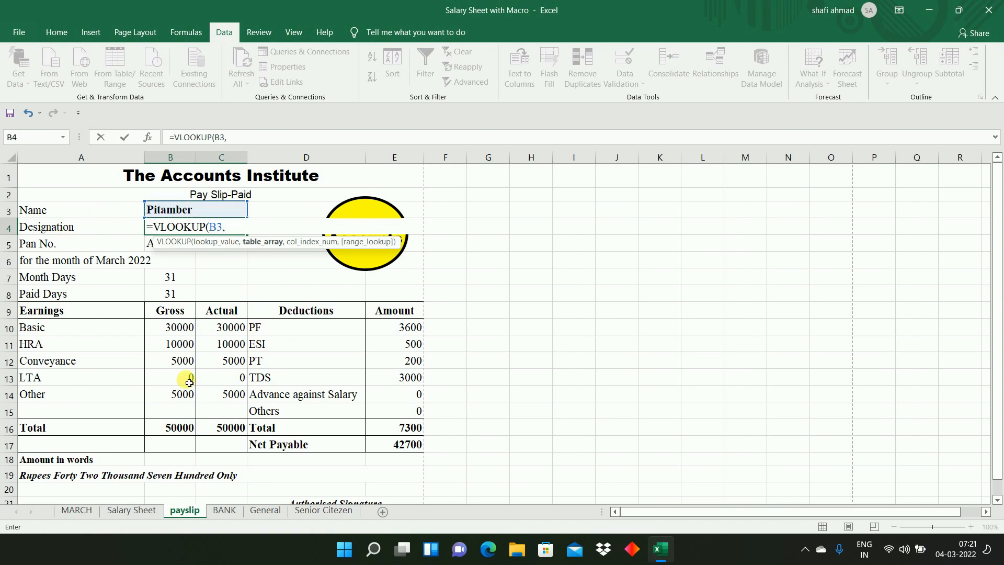
# Set the VLOOKUP's table array to 'Salary Sheet'!B7:Z18, ending with a comma for the next argument.
pyautogui.click(129, 510)
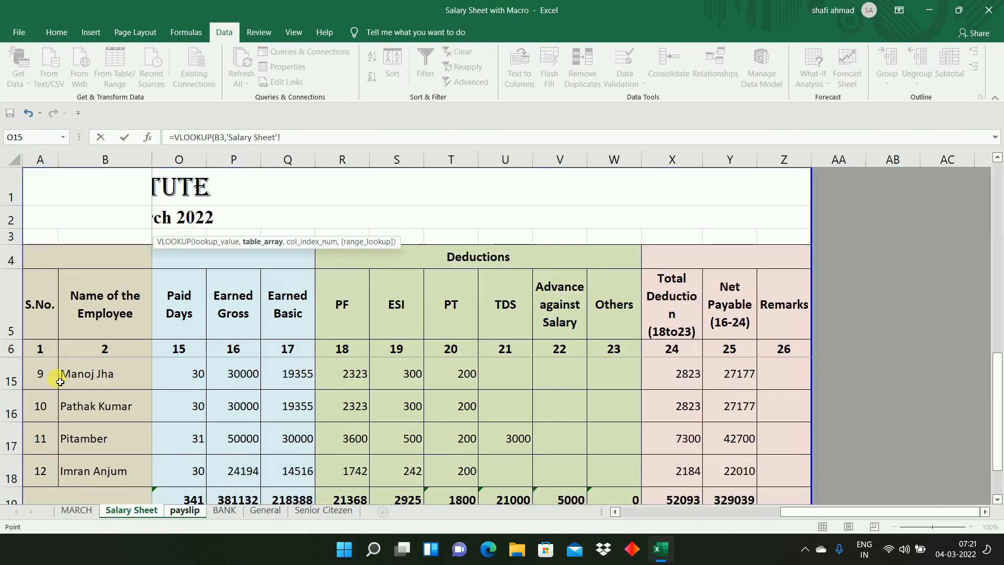
pyautogui.click(76, 376)
pyautogui.press('Up')
pyautogui.press('Up')
pyautogui.press('Up')
pyautogui.press('Up')
pyautogui.press('Up')
pyautogui.press('Up')
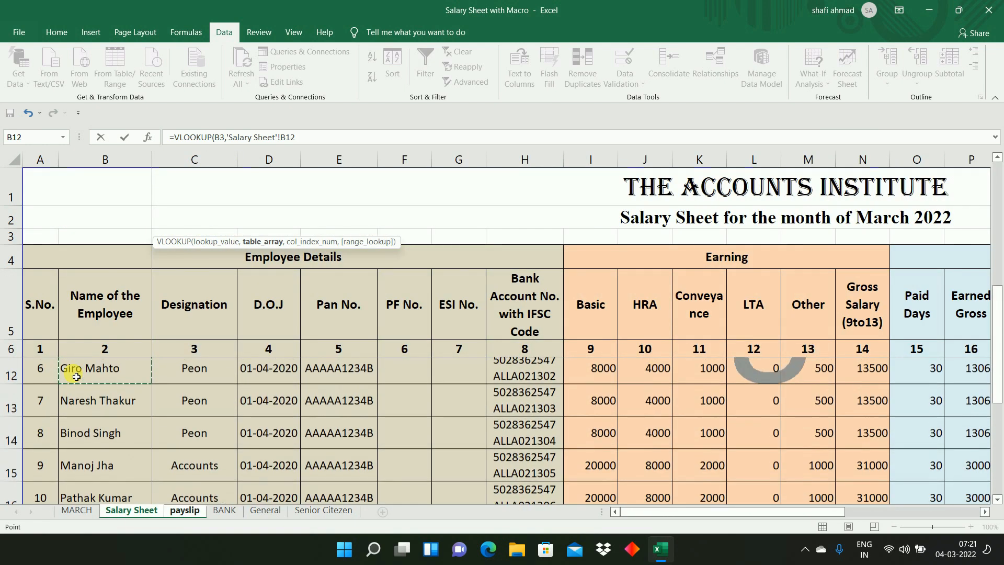
pyautogui.scroll(1, 76, 377)
pyautogui.click(76, 377)
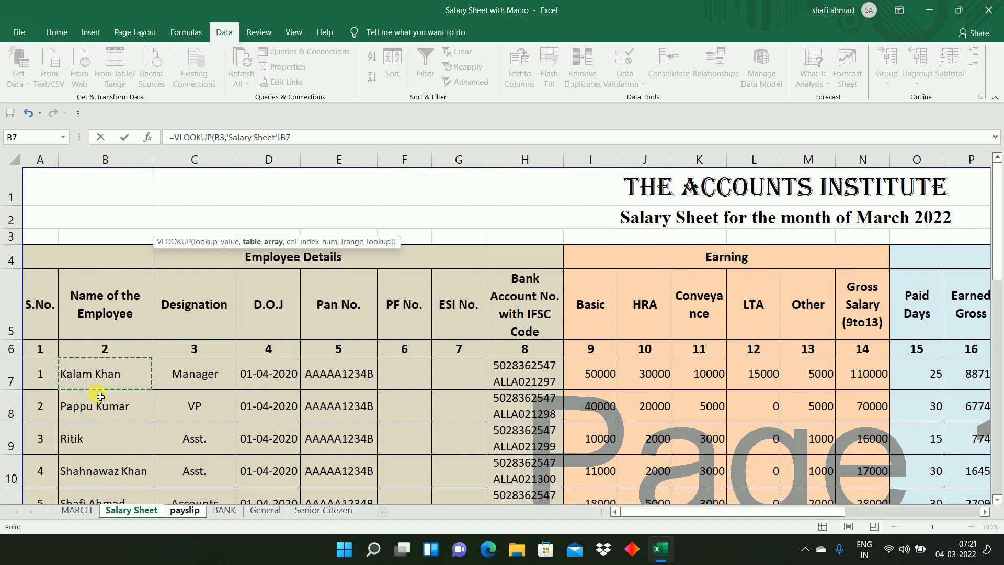
pyautogui.hotkey('ctrl', 'shift', 'Down')
pyautogui.hotkey('shift', 'Right')
pyautogui.hotkey('shift', 'Right')
pyautogui.hotkey('shift', 'Right')
pyautogui.hotkey('shift', 'Right')
pyautogui.hotkey('shift', 'Right')
pyautogui.hotkey('shift', 'Right')
pyautogui.hotkey('shift', 'Right')
pyautogui.hotkey('shift', 'Right')
pyautogui.hotkey('shift', 'Right')
pyautogui.hotkey('shift', 'Right')
pyautogui.hotkey('shift', 'Right')
pyautogui.hotkey('shift', 'Right')
pyautogui.hotkey('shift', 'Right')
pyautogui.hotkey('shift', 'Right')
pyautogui.hotkey('shift', 'Right')
pyautogui.hotkey('shift', 'Right')
pyautogui.hotkey('shift', 'Right')
pyautogui.hotkey('shift', 'Right')
pyautogui.hotkey('shift', 'Right')
pyautogui.hotkey('shift', 'Right')
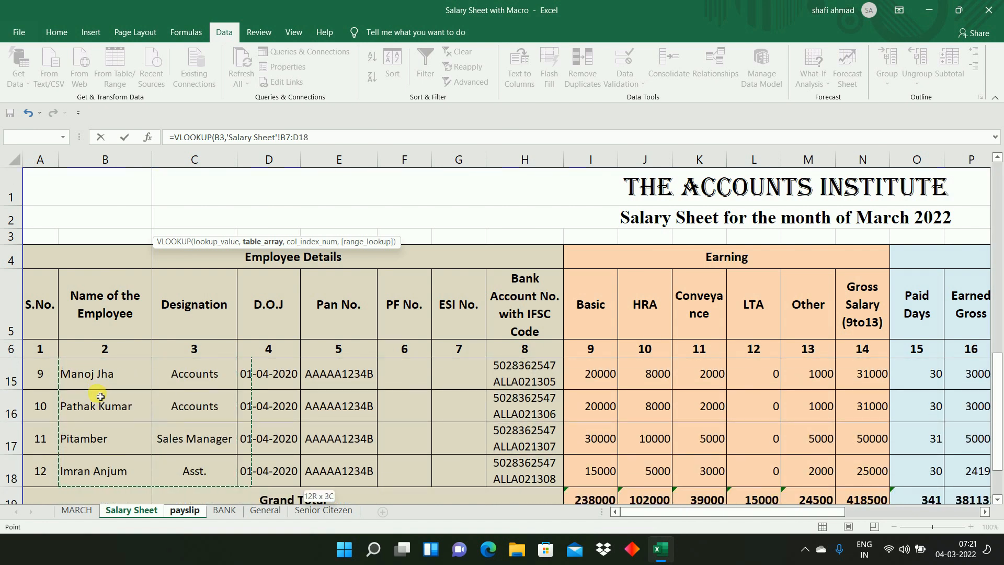
pyautogui.hotkey('shift', 'Right')
pyautogui.hotkey('shift', 'Right')
pyautogui.hotkey('shift', 'Right')
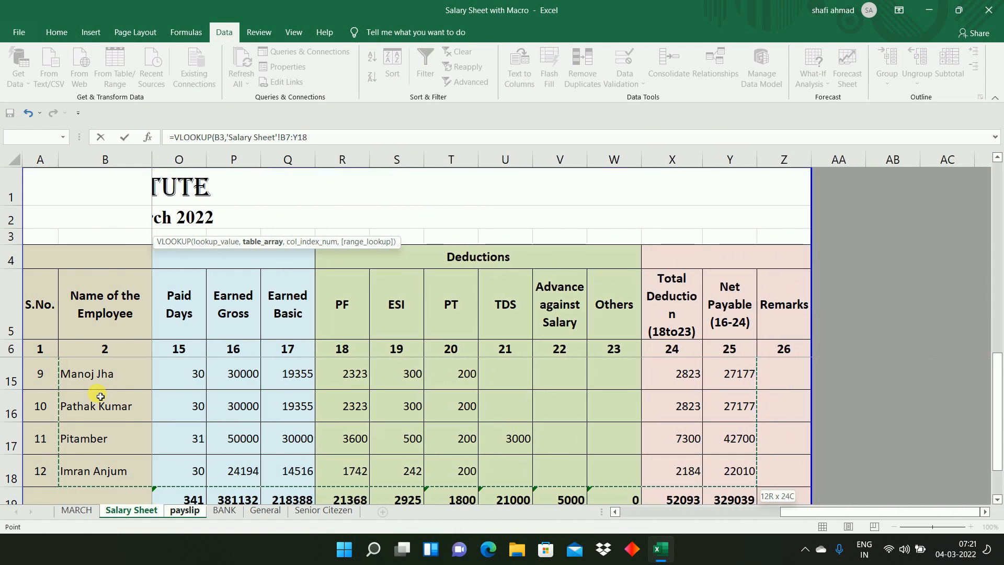
pyautogui.hotkey('shift', 'Right')
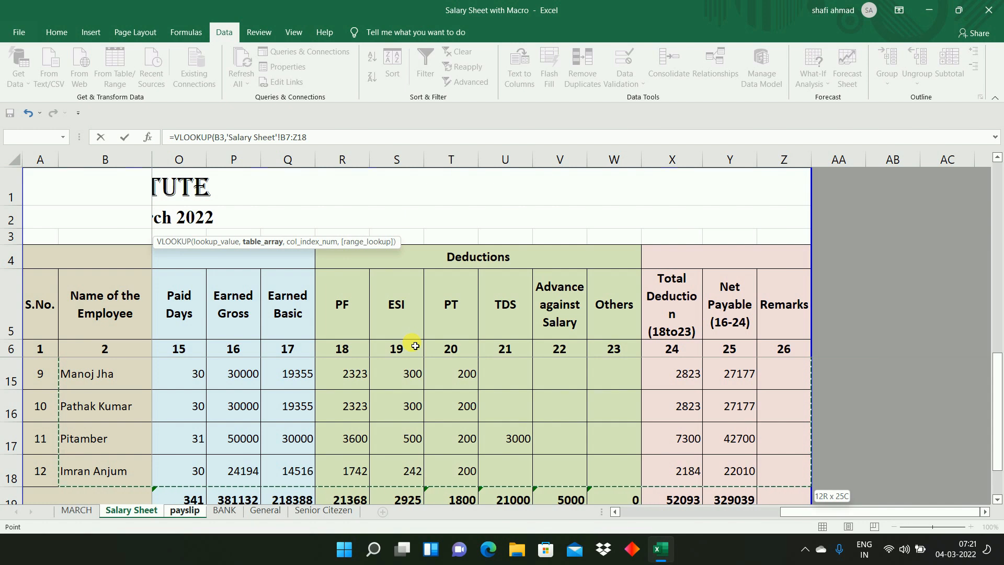
pyautogui.write(',')
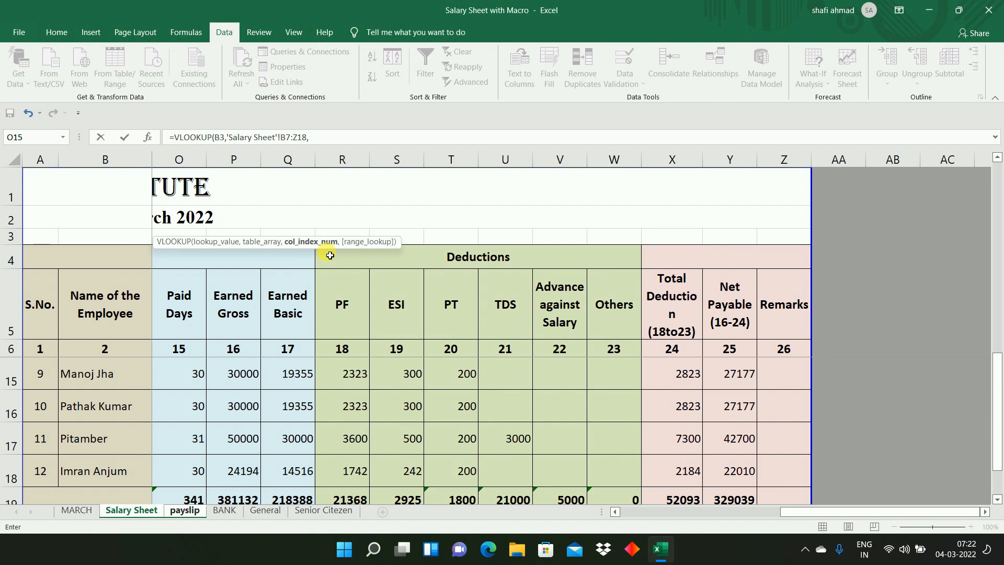
# Complete the Designation VLOOKUP in B4 with column index 2 and exact match 0.
pyautogui.moveTo(792, 512); pyautogui.dragTo(626, 519)
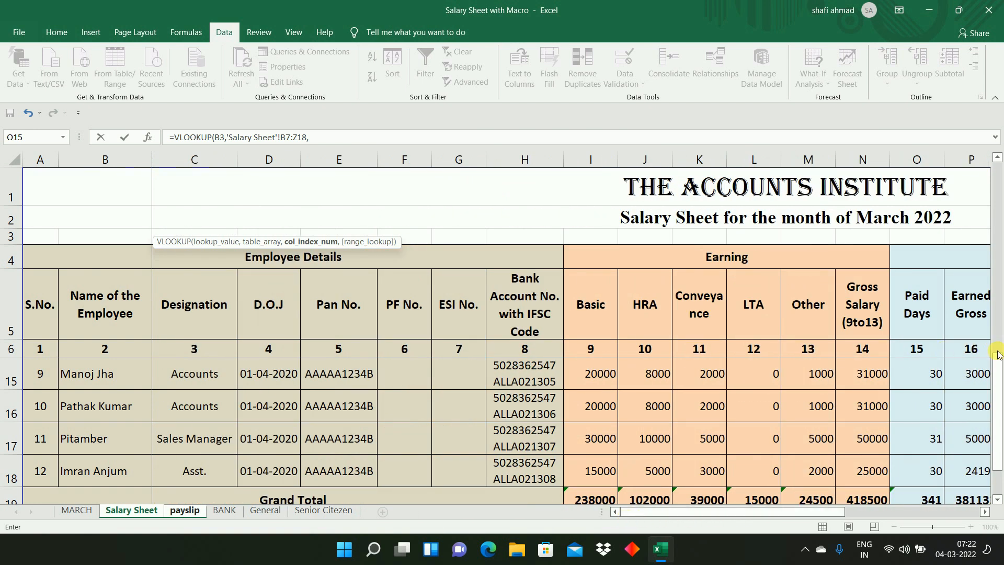
pyautogui.moveTo(998, 362); pyautogui.dragTo(999, 170)
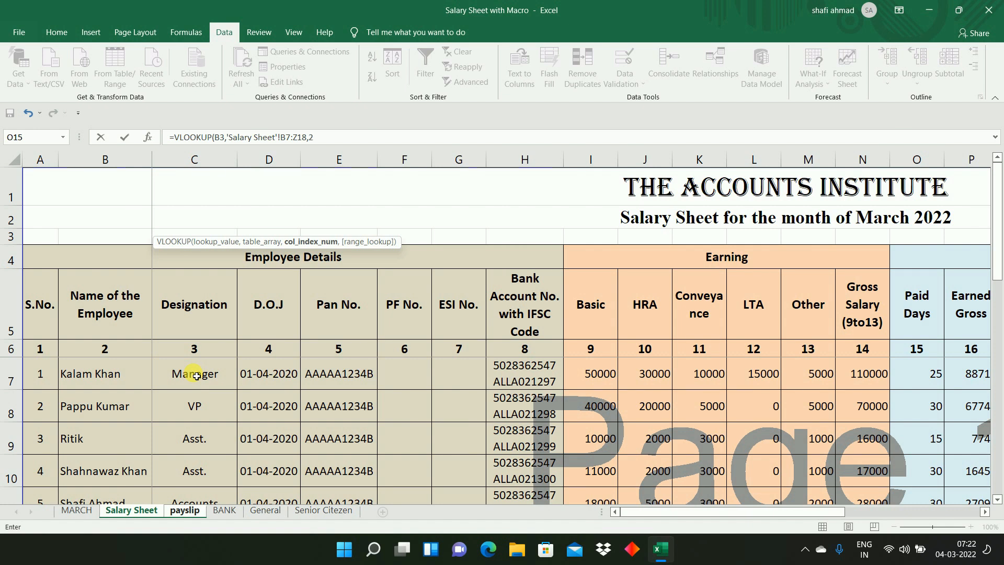
pyautogui.write(',0')
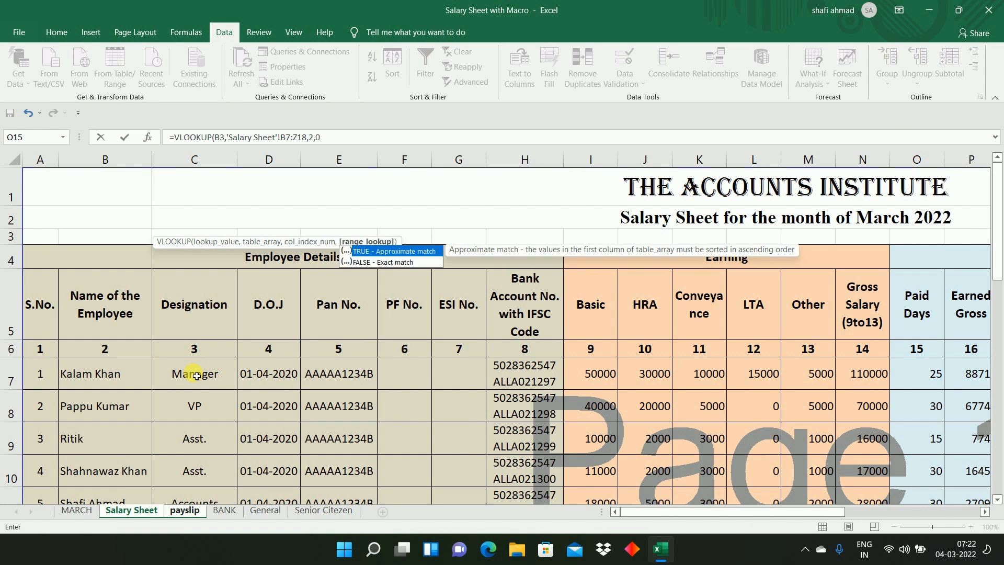
pyautogui.press('Return')
# Check the VLOOKUP formulas in the payslip's Designation cell B4 and Pan No. cell B5.
pyautogui.click(167, 228)
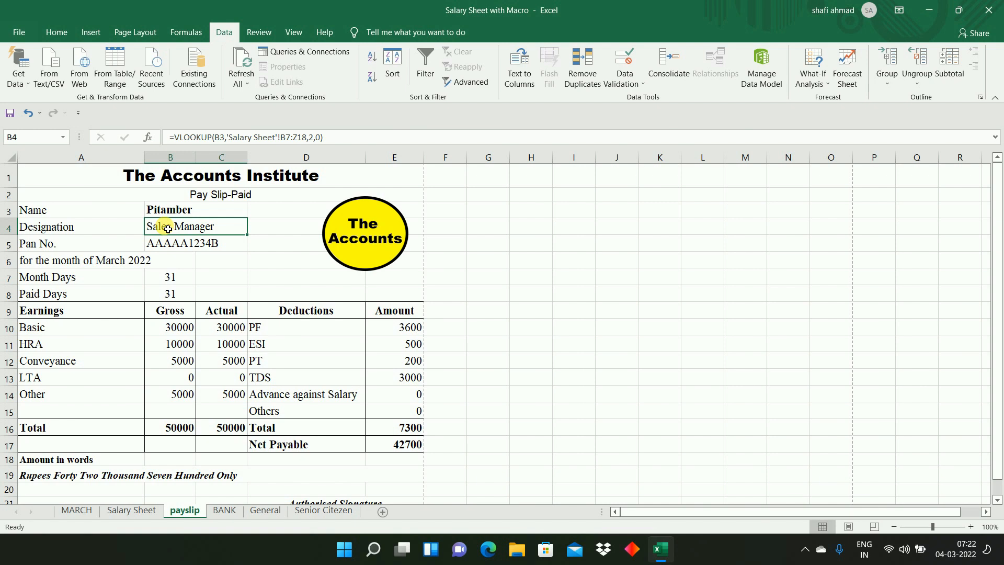
pyautogui.doubleClick(219, 234)
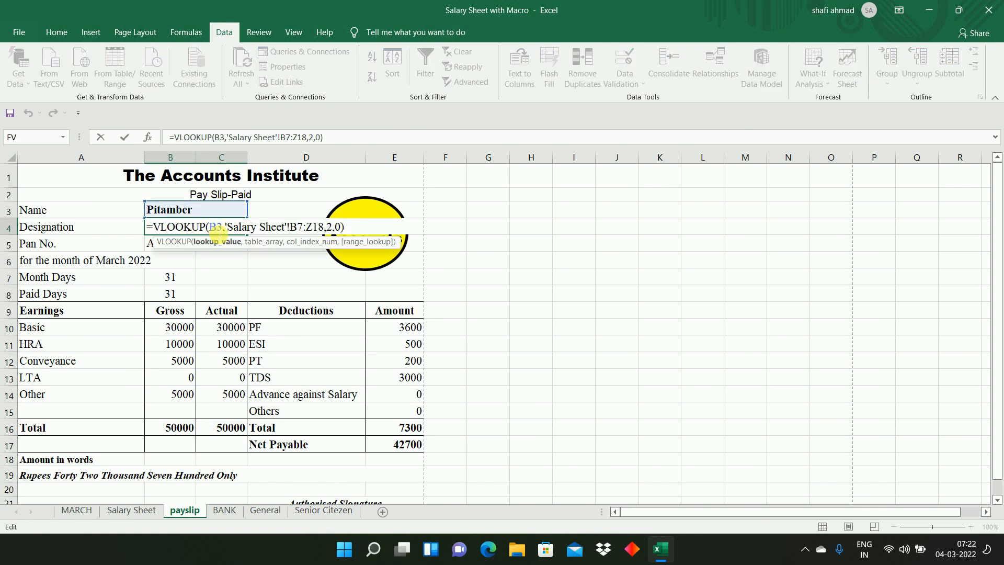
pyautogui.press('Escape')
pyautogui.click(200, 244)
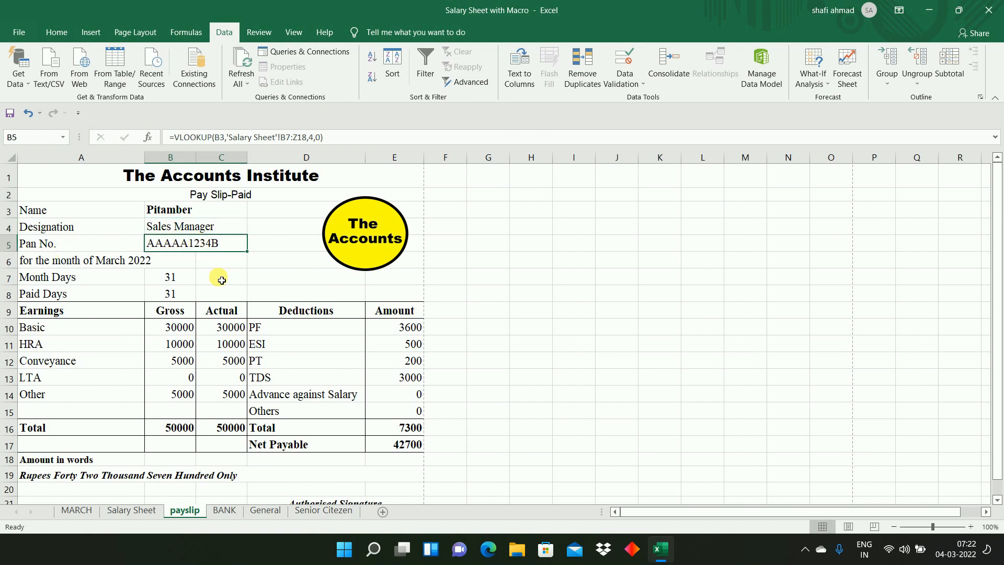
# Count the Salary Sheet columns along row 7 from the employee name in B7 to Basic in I7 to work out VLOOKUP column indexes.
pyautogui.click(126, 513)
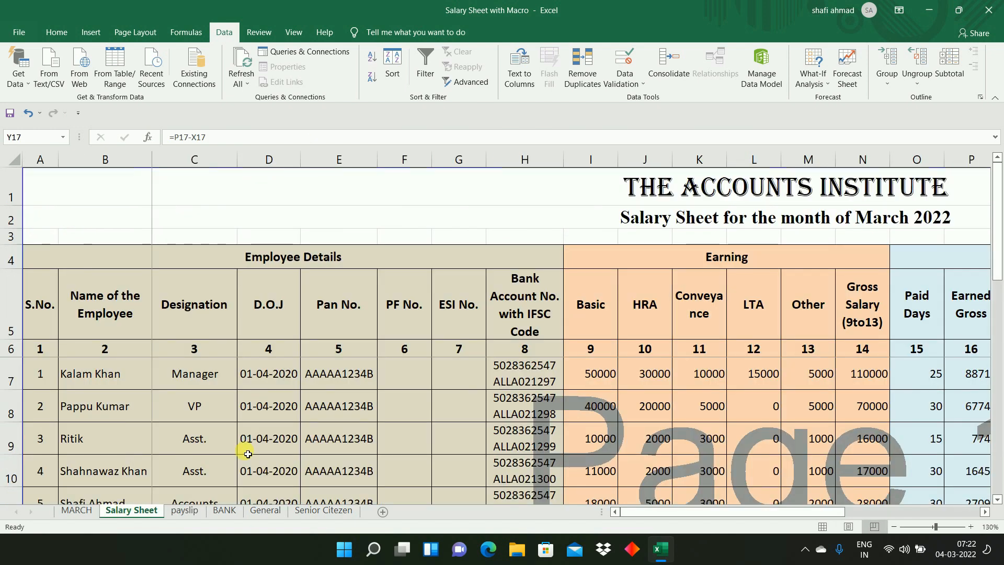
pyautogui.click(354, 379)
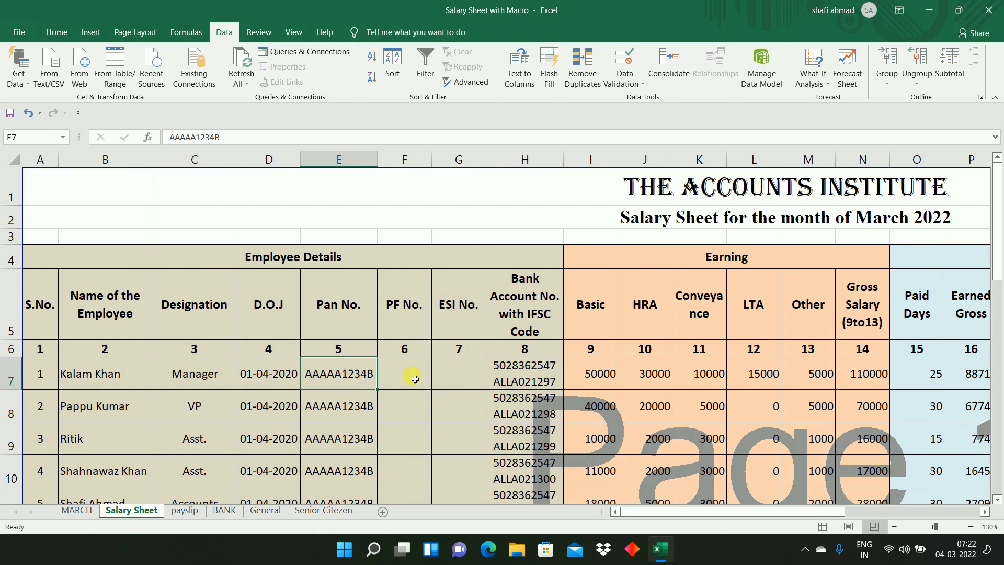
pyautogui.click(596, 373)
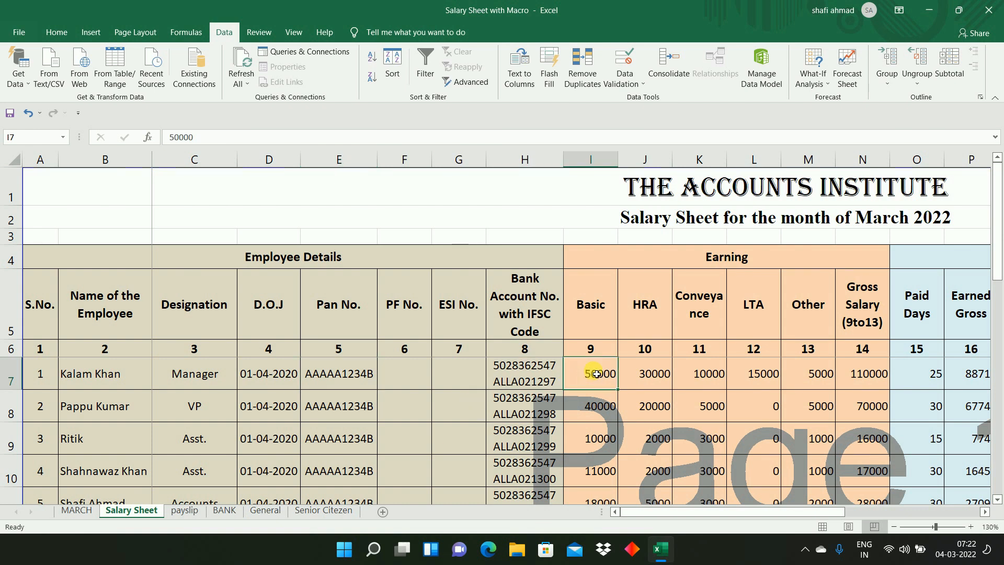
pyautogui.click(637, 370)
pyautogui.click(104, 377)
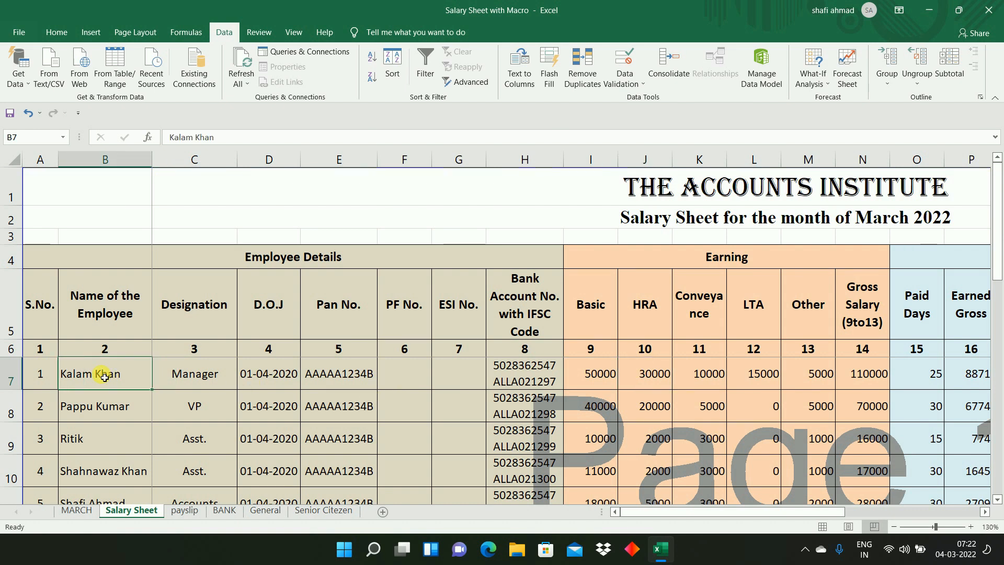
pyautogui.press('Right')
pyautogui.press('Right')
pyautogui.press('Right')
pyautogui.press('Right')
pyautogui.press('Right')
pyautogui.press('Right')
pyautogui.press('Right')
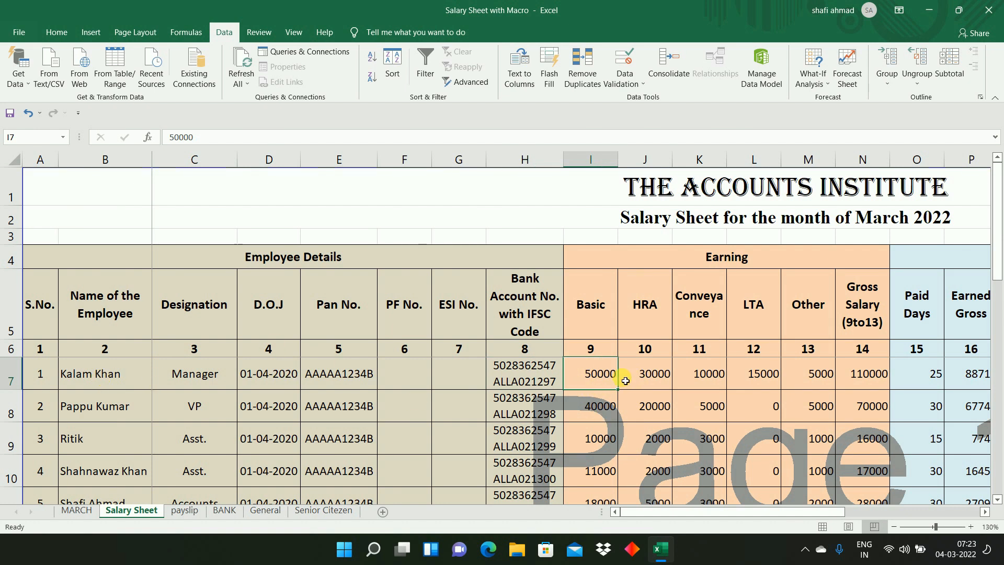
# Check the column index used in the VLOOKUP formula of the payslip's gross Basic cell B10, leaving the formula unedited.
pyautogui.click(193, 515)
pyautogui.click(200, 330)
pyautogui.doubleClick(185, 329)
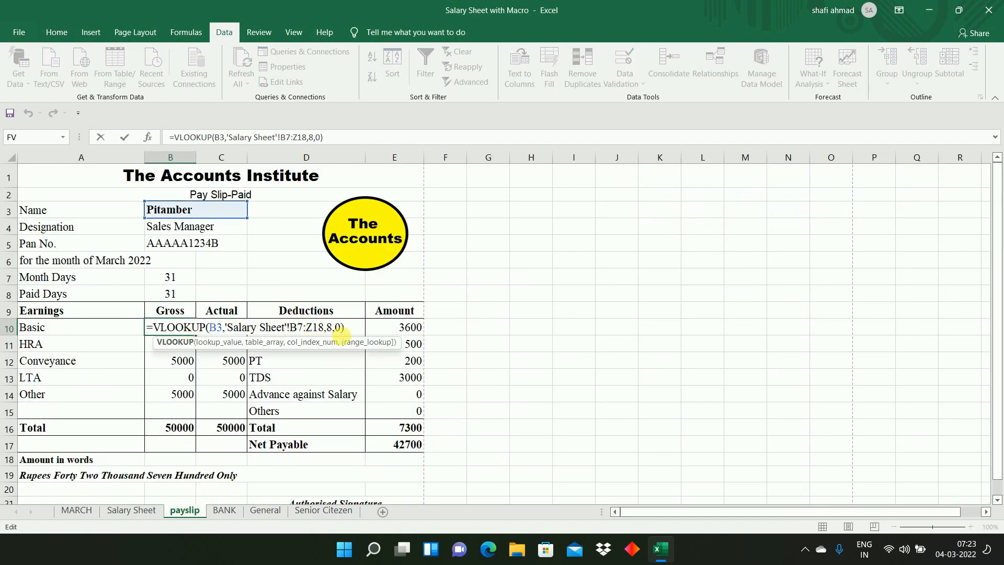
pyautogui.press('Escape')
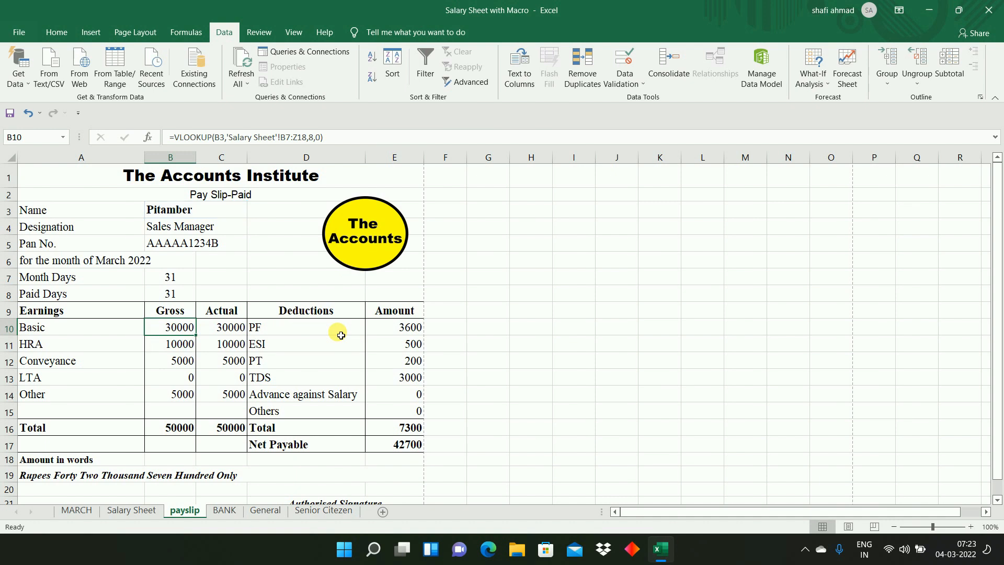
pyautogui.click(531, 394)
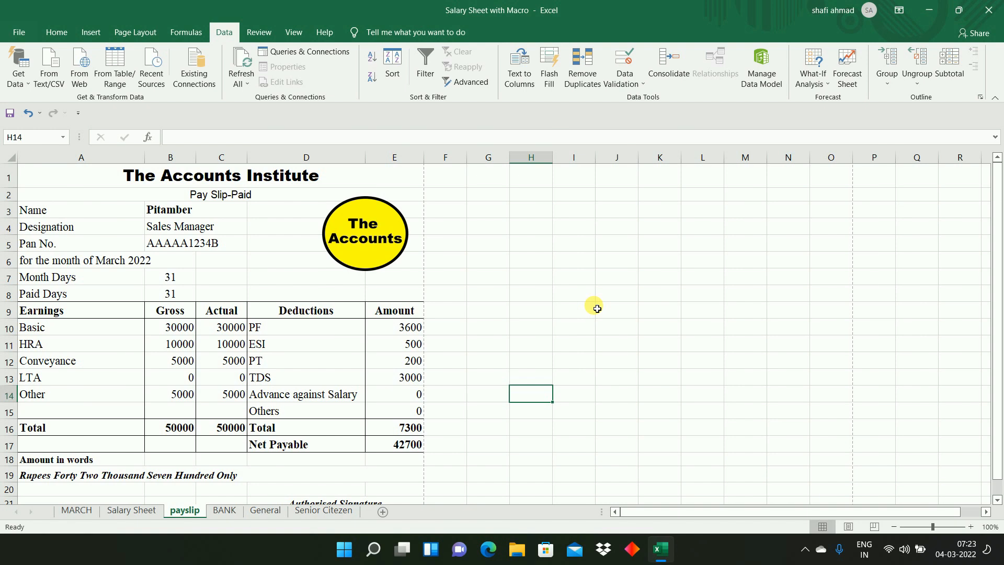
pyautogui.click(619, 326)
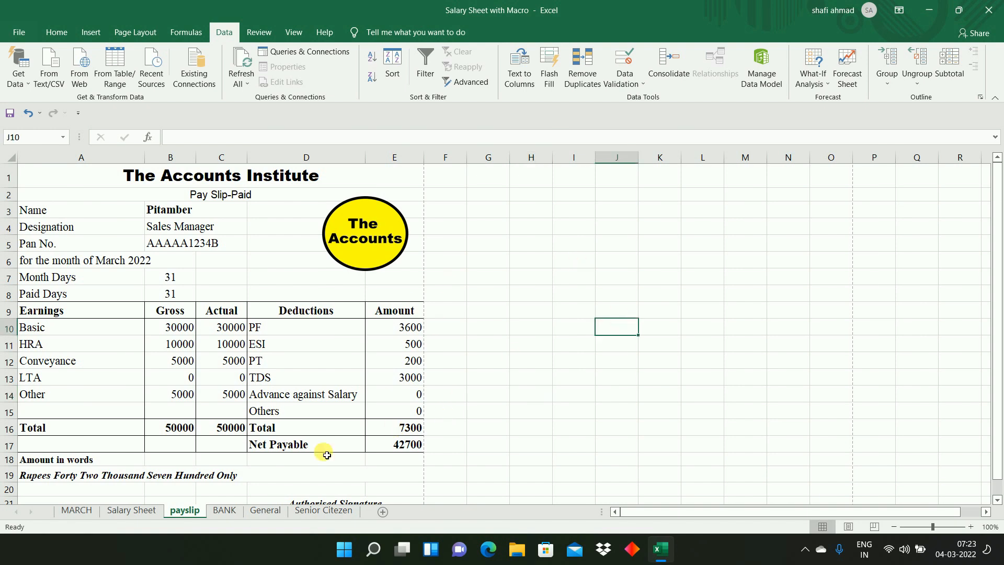
# Review the General, Senior Citezen, BANK, payslip and Salary Sheet worksheets, ending on the MARCH attendance sheet.
pyautogui.click(265, 511)
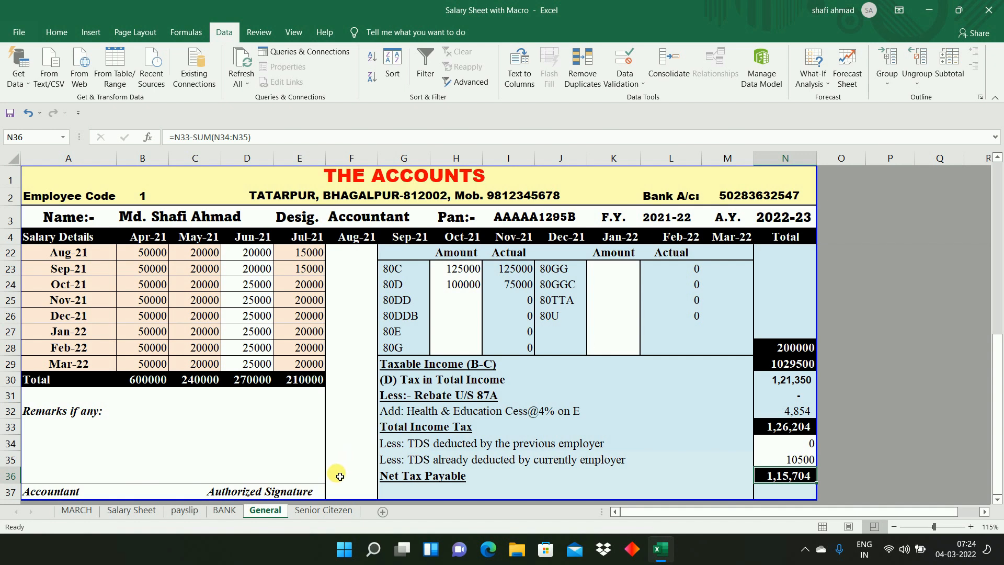
pyautogui.click(321, 511)
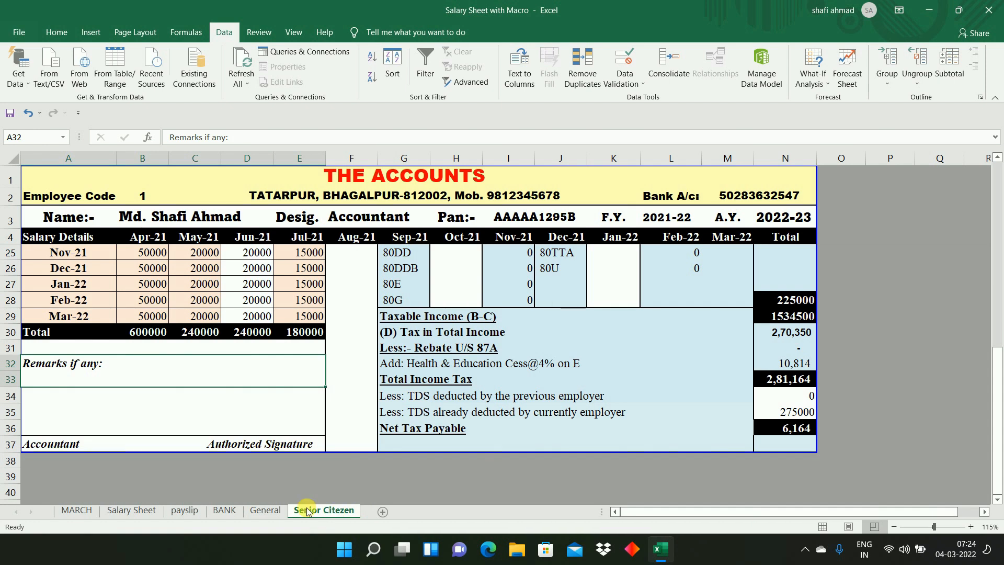
pyautogui.click(265, 510)
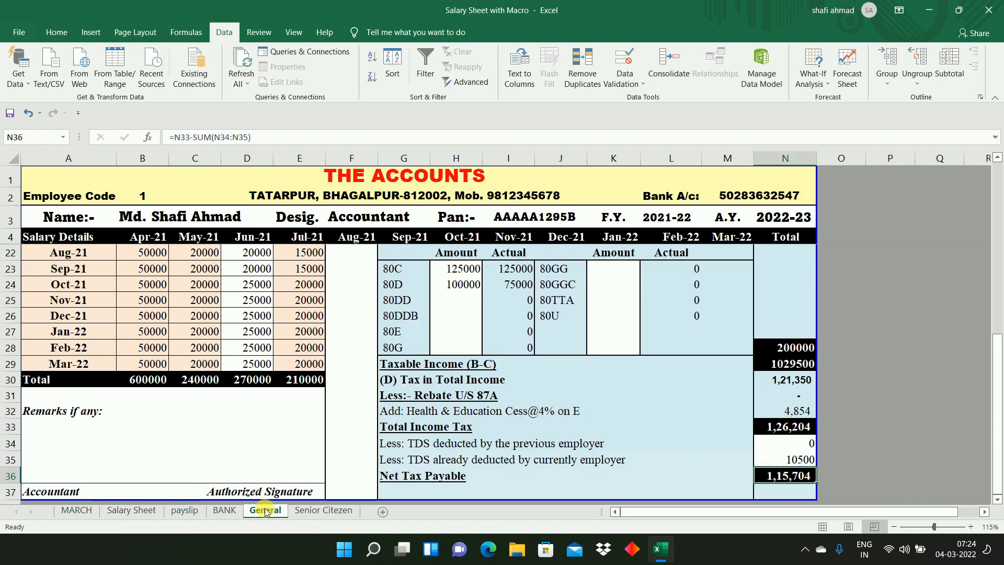
pyautogui.click(226, 514)
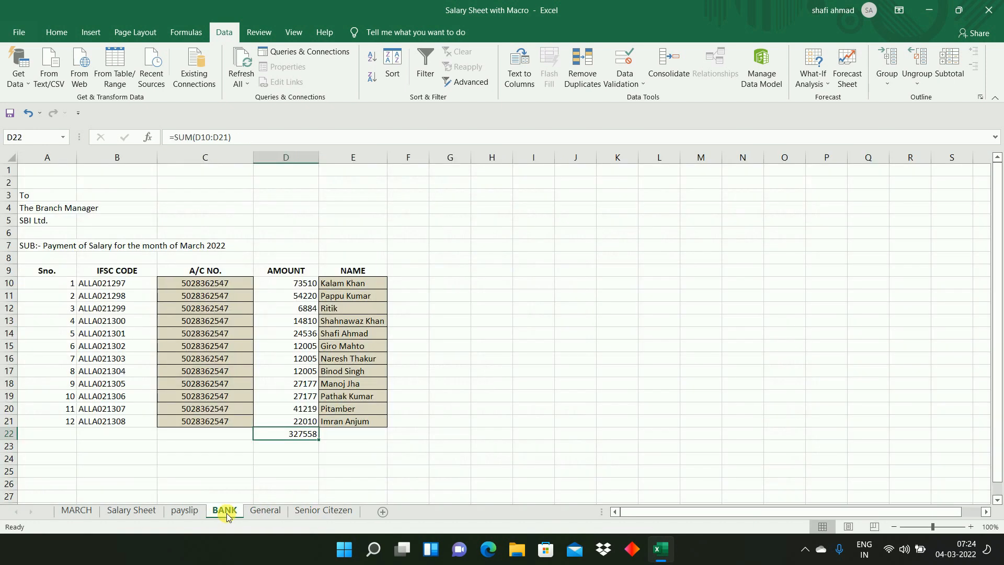
pyautogui.click(189, 513)
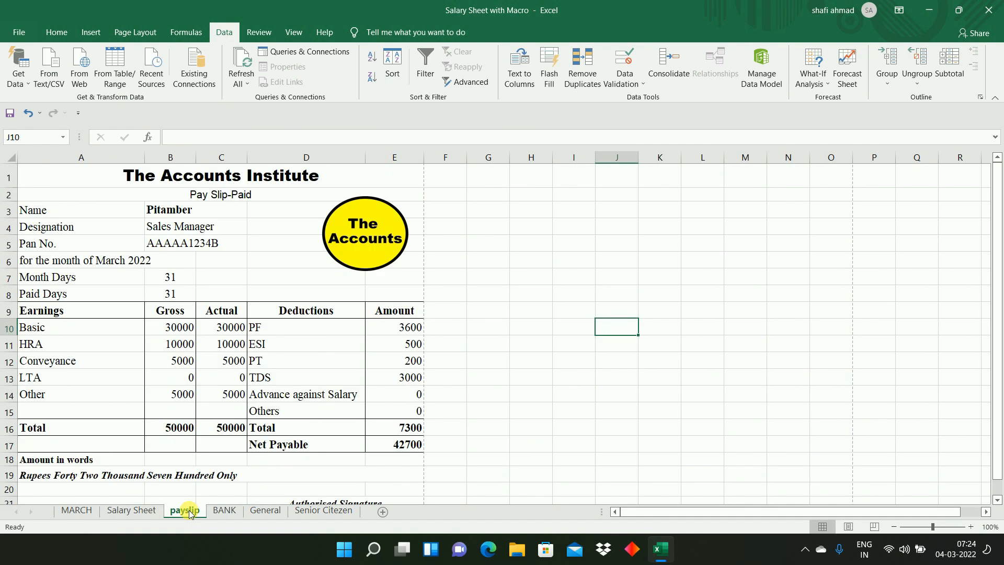
pyautogui.click(142, 512)
pyautogui.click(78, 511)
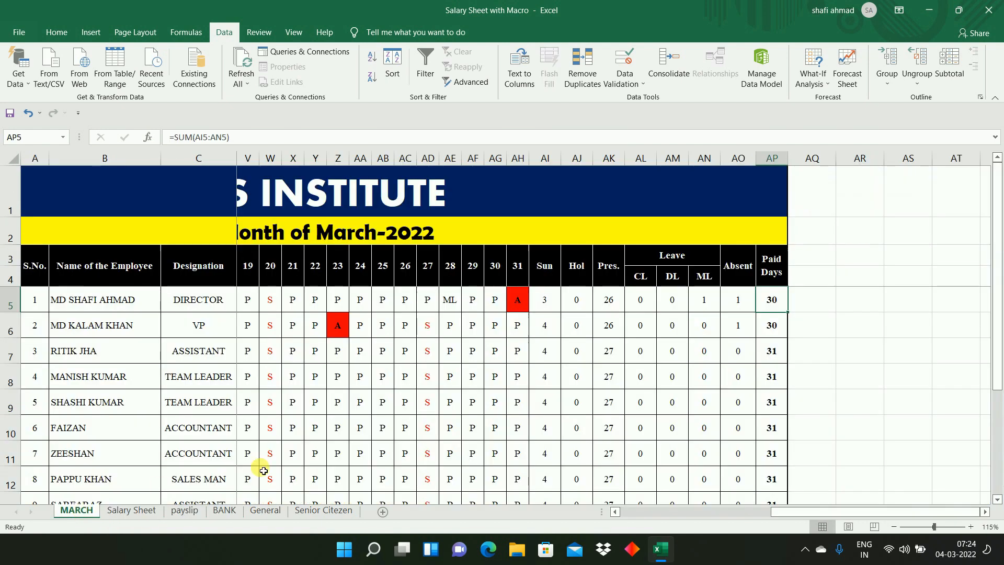
pyautogui.click(378, 423)
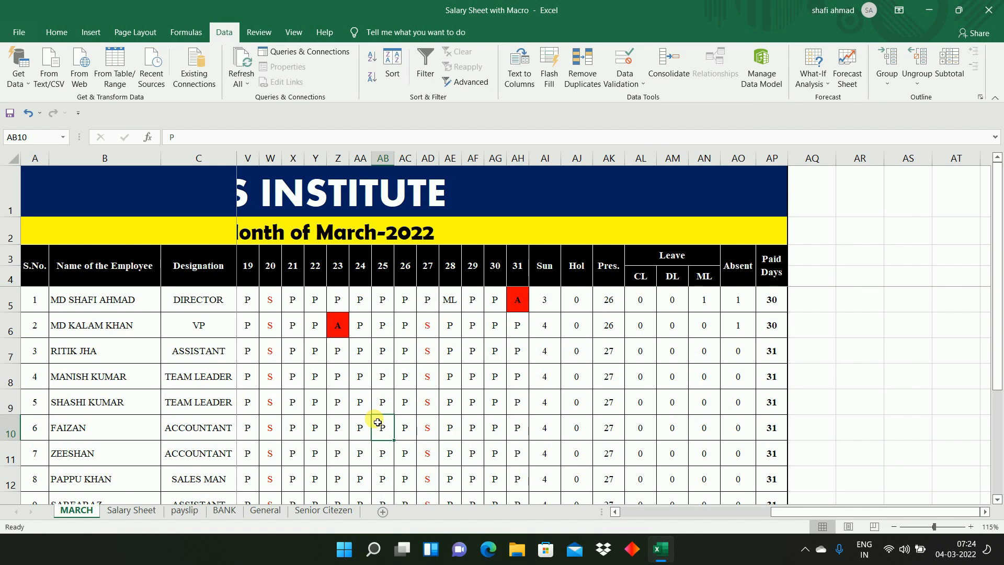
pyautogui.hotkey('ctrl', 'Home')
pyautogui.click(377, 423)
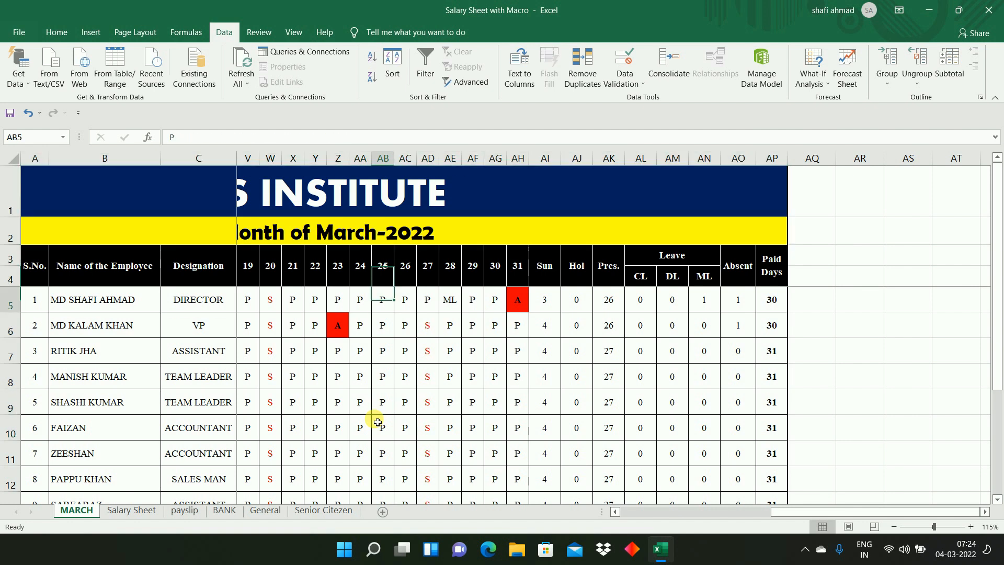